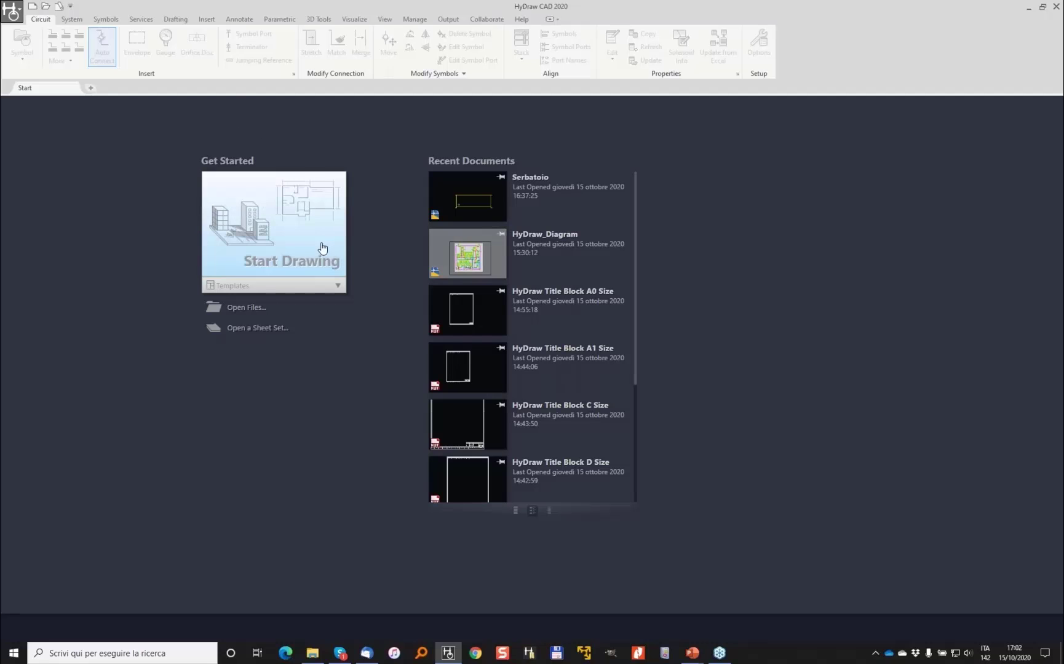
# Start a new drawing from the HyDraw Imperial.dwt template
pyautogui.click(339, 287)
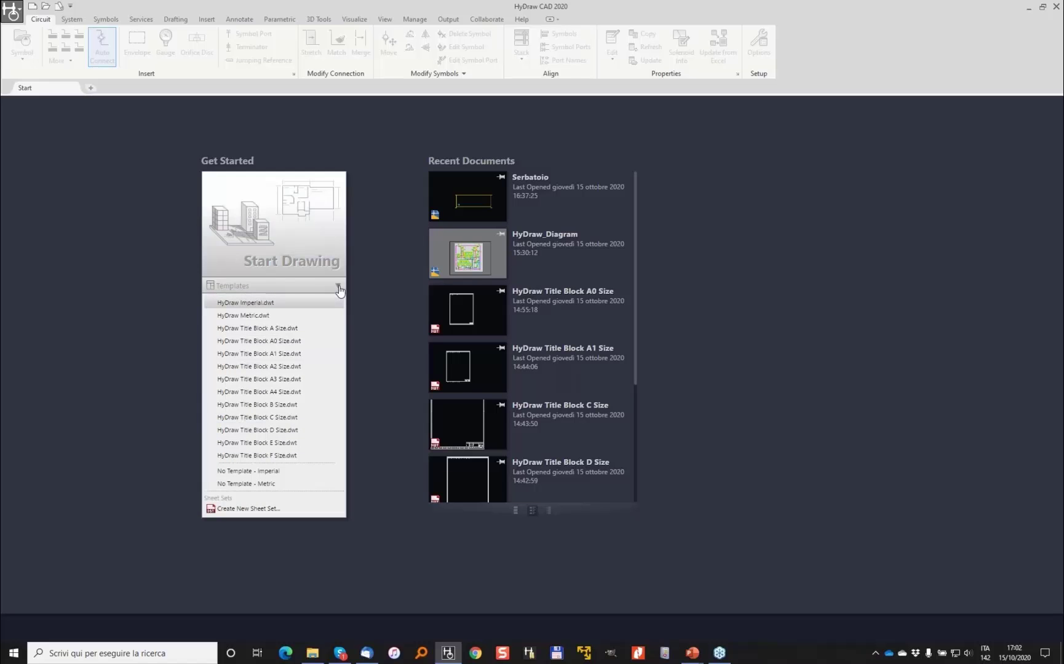
pyautogui.click(272, 316)
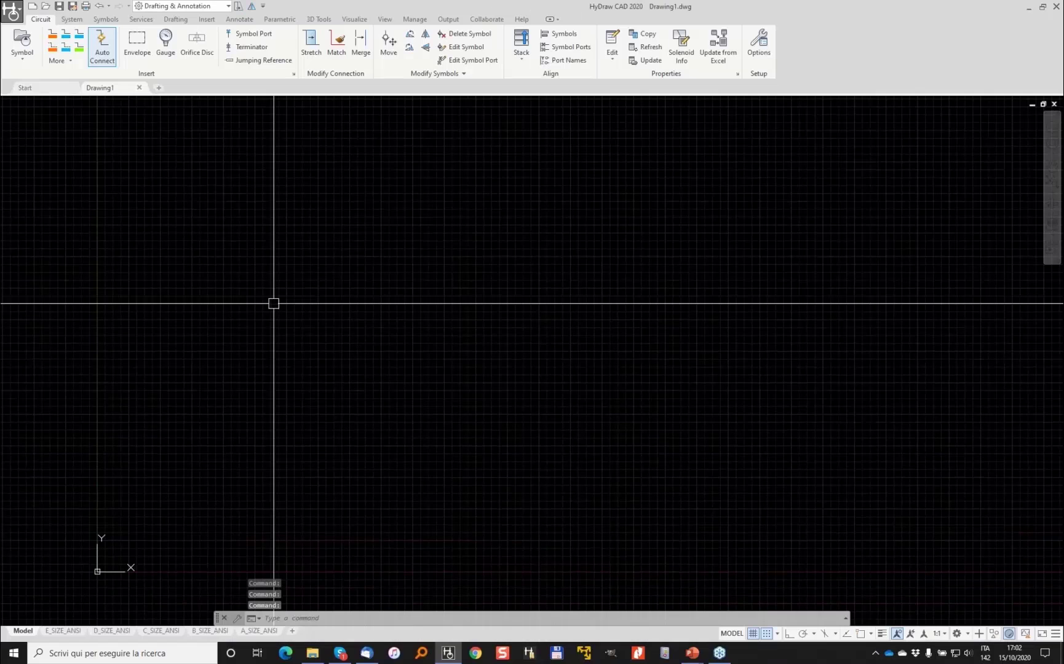
# Check the Drawing Template File Location path under Template Settings in the program's file options
pyautogui.click(22, 11)
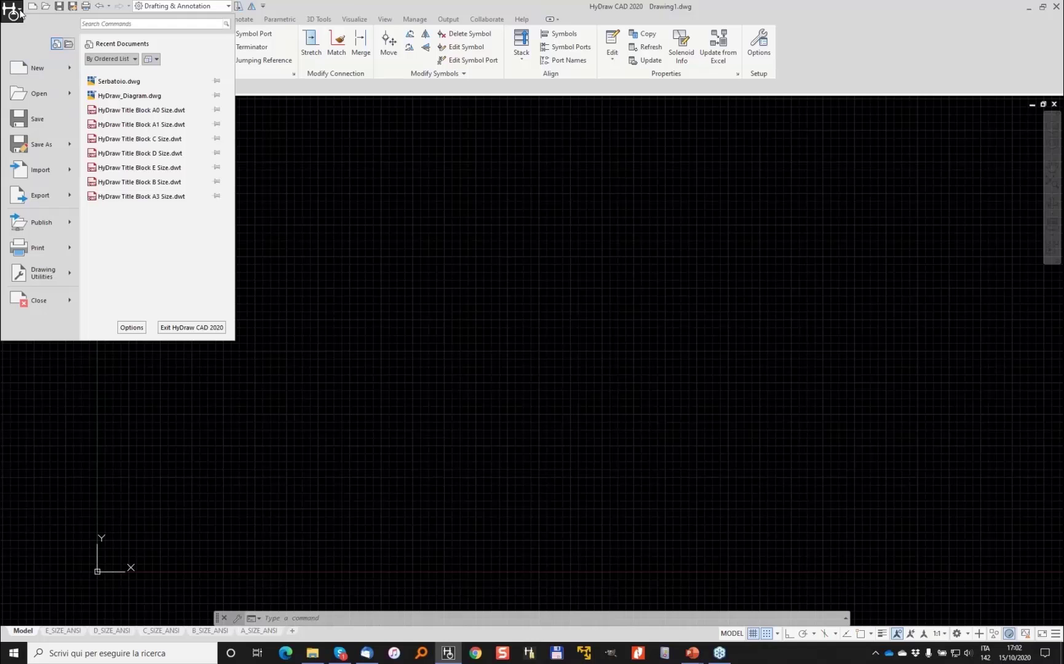
pyautogui.click(132, 324)
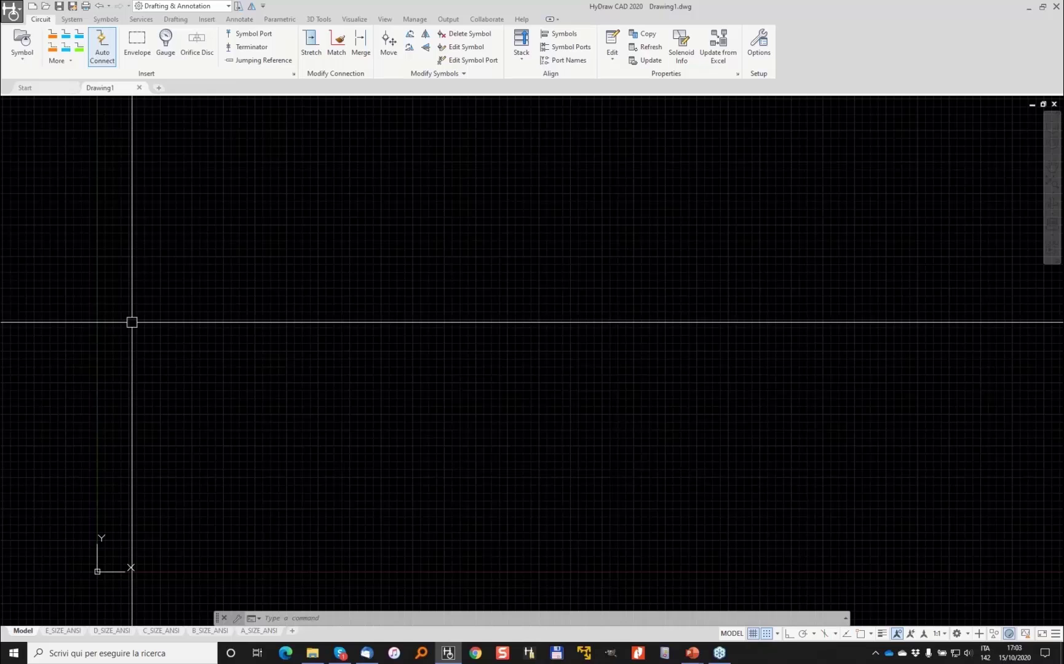
pyautogui.click(356, 150)
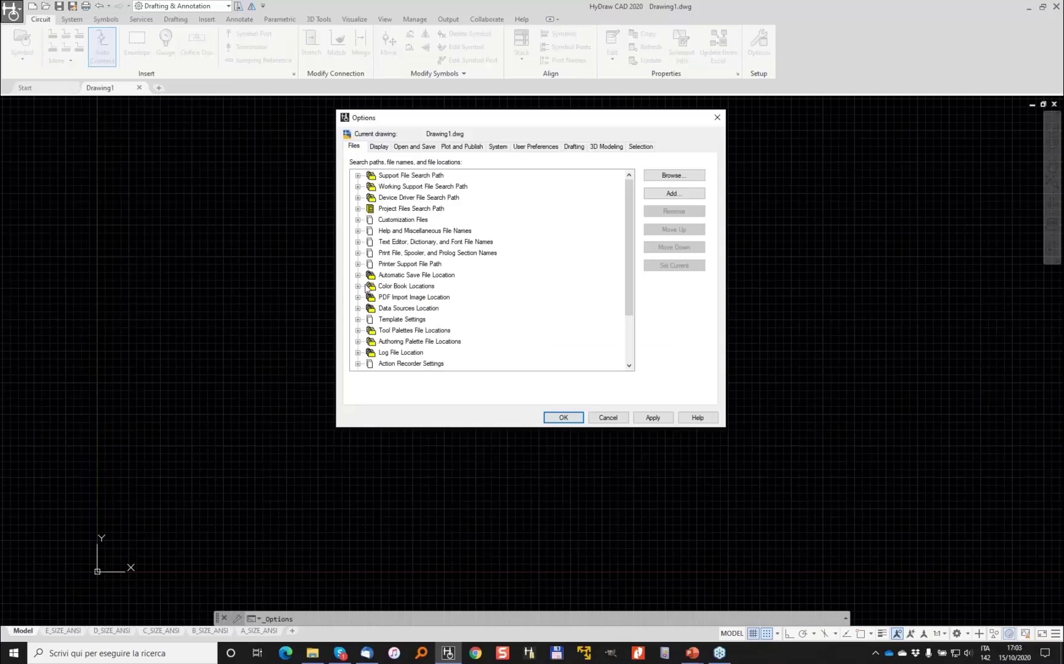
pyautogui.click(358, 319)
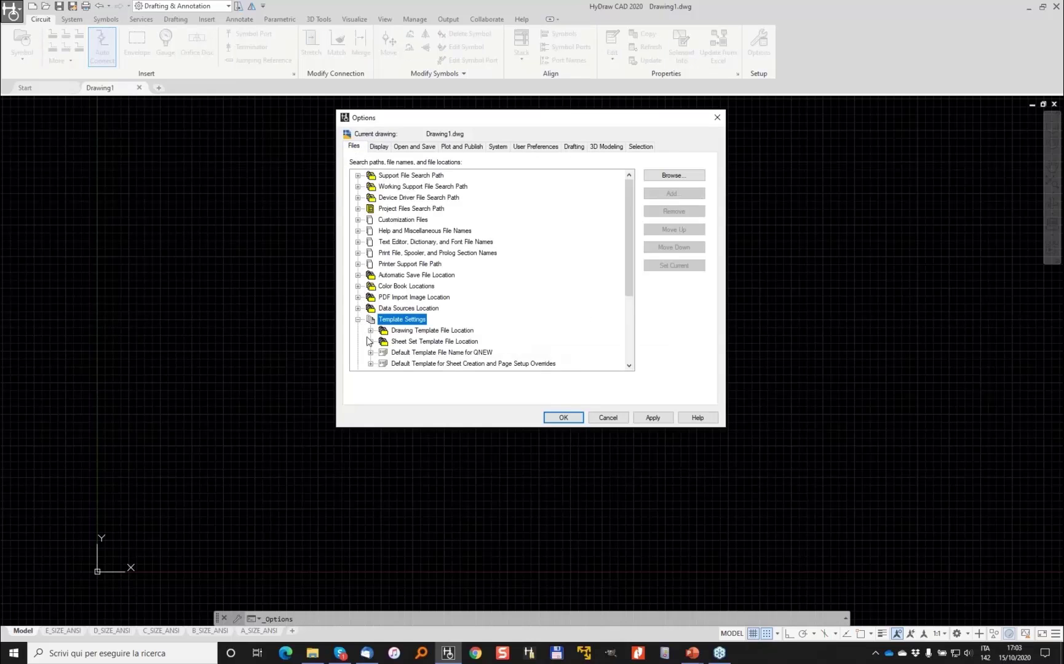
pyautogui.click(370, 330)
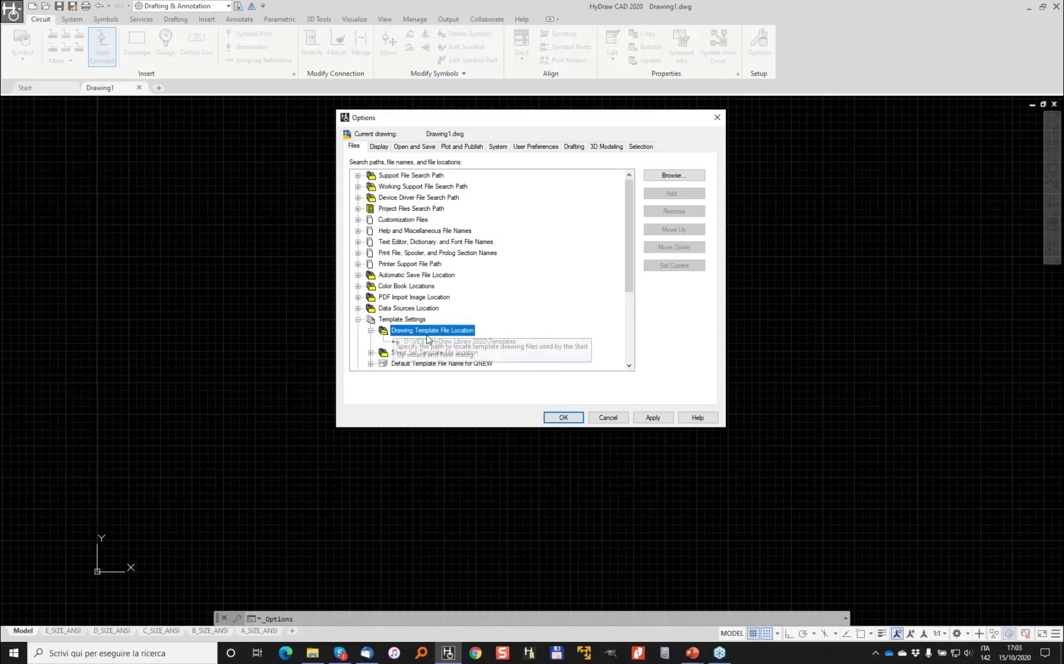
pyautogui.click(483, 346)
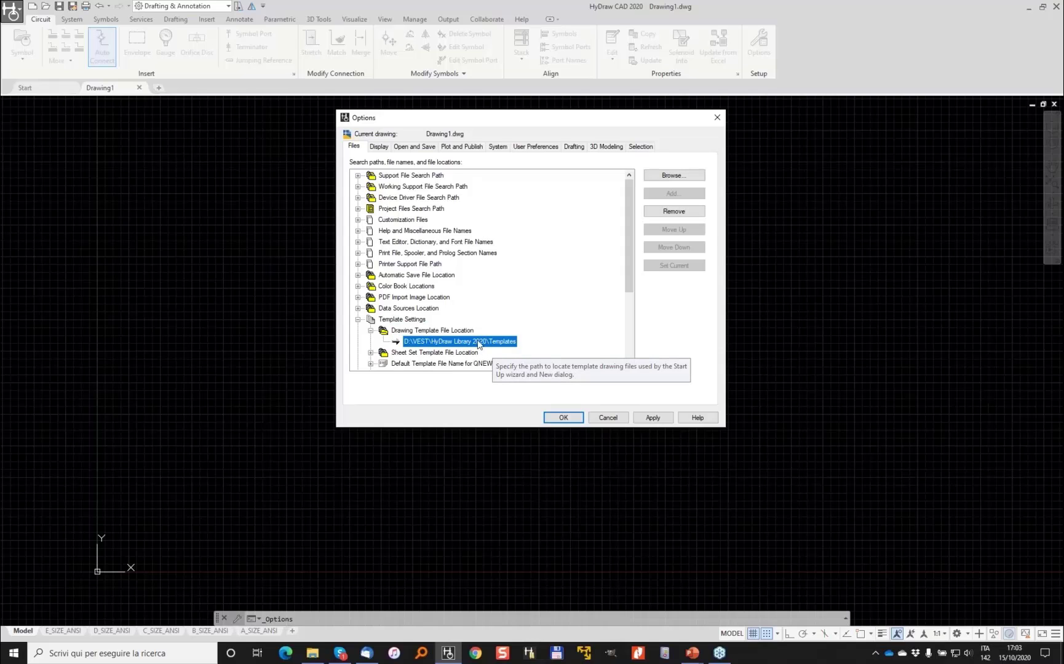
pyautogui.moveTo(627, 244); pyautogui.dragTo(624, 274)
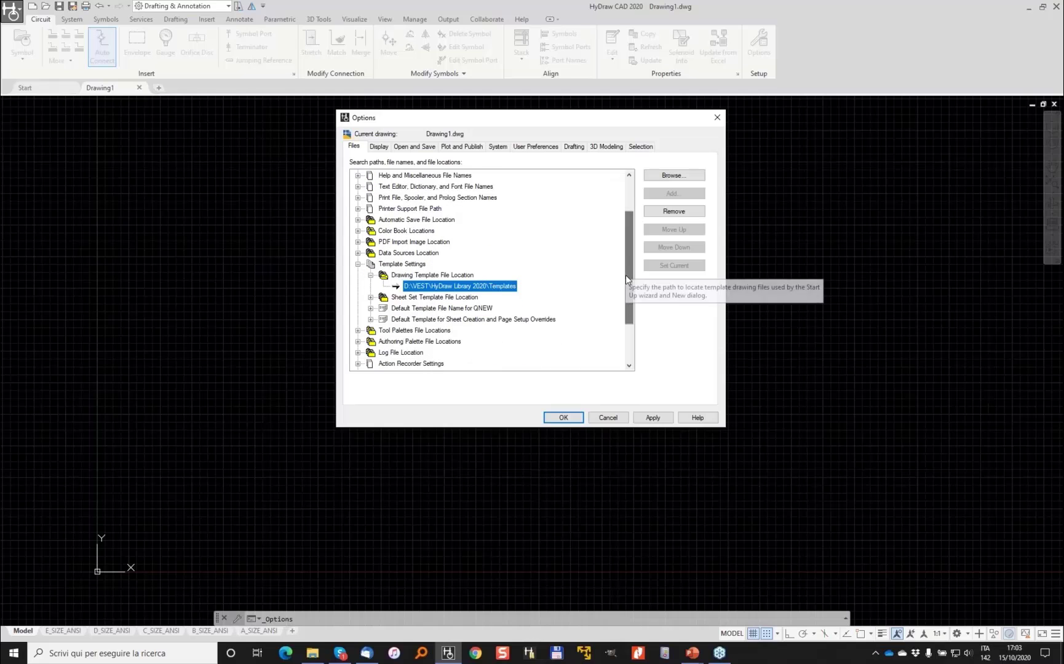
# Set the default QNEW template to HyDraw Metric from the HyDraw Library 2020 Templates folder and apply the options
pyautogui.click(370, 309)
pyautogui.click(400, 308)
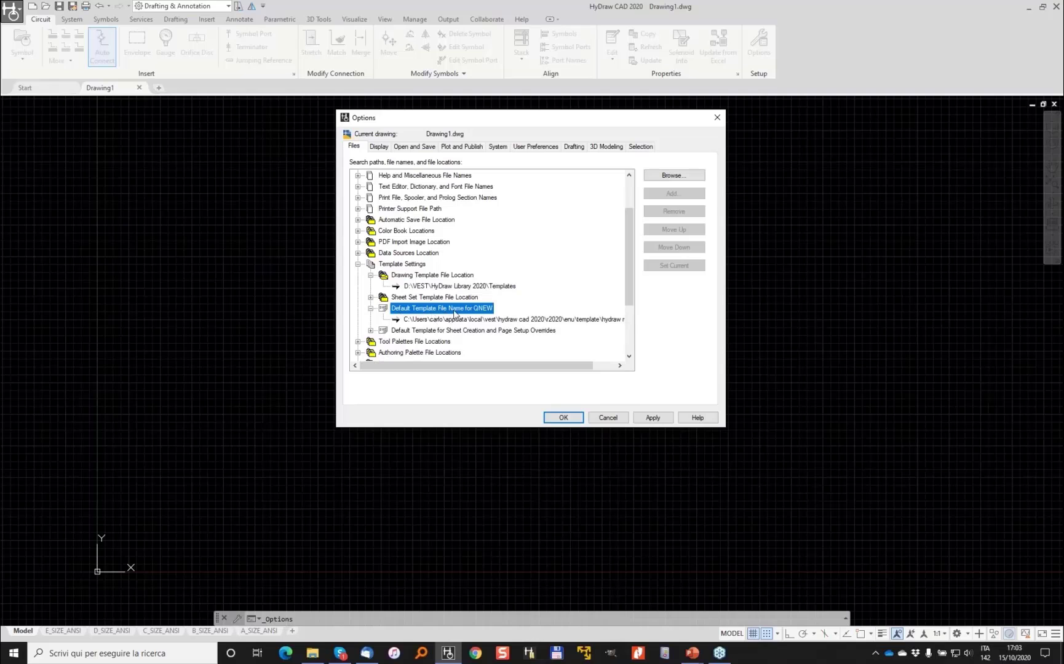
pyautogui.click(530, 320)
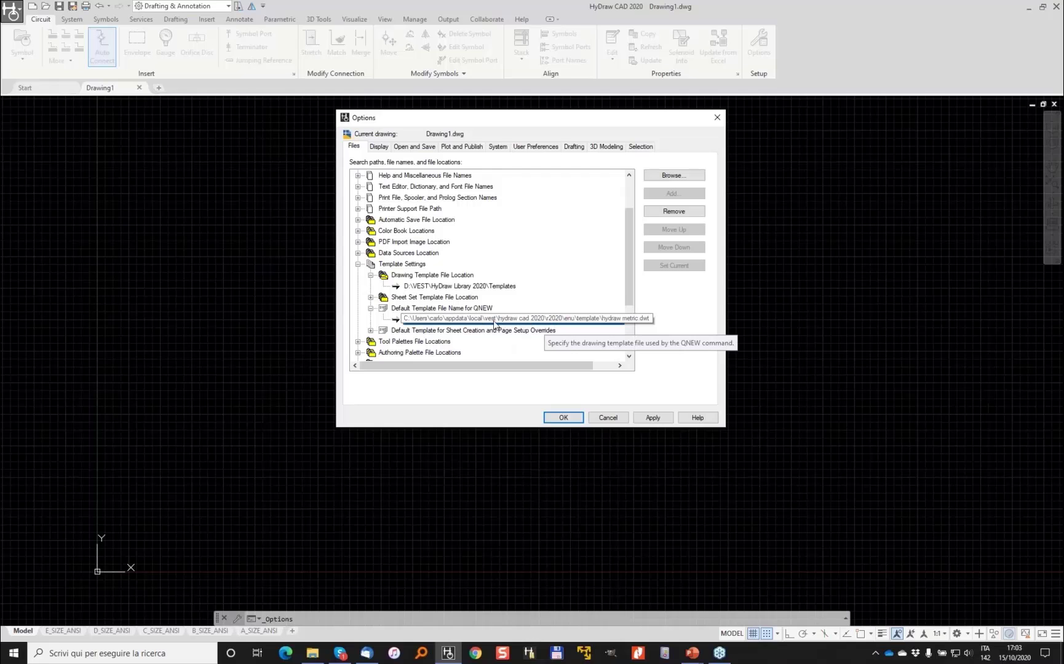
pyautogui.click(682, 181)
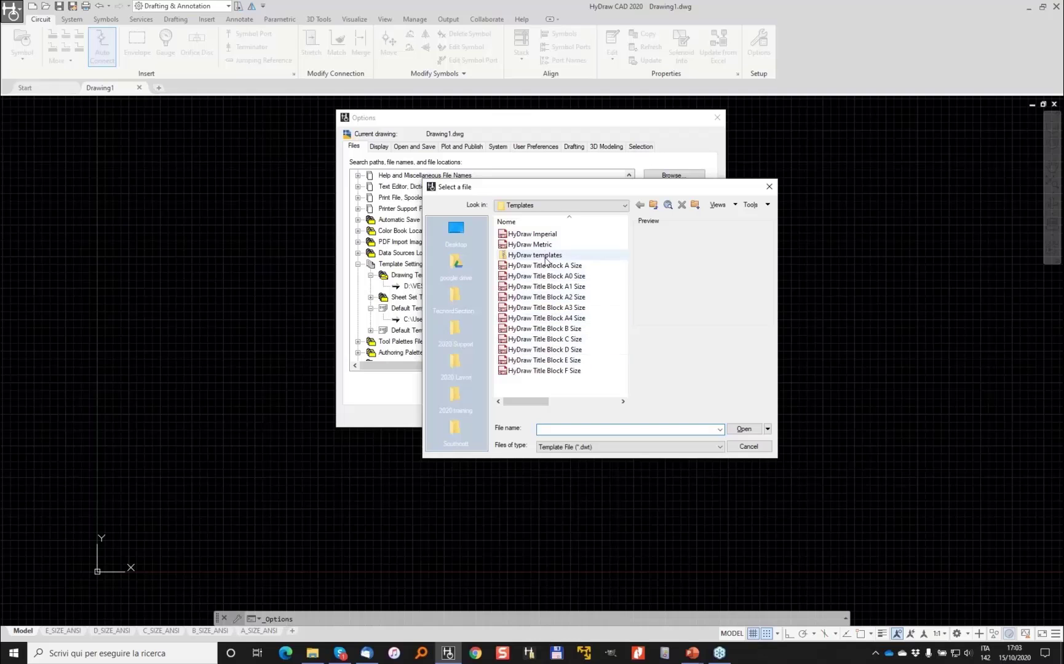
pyautogui.click(535, 244)
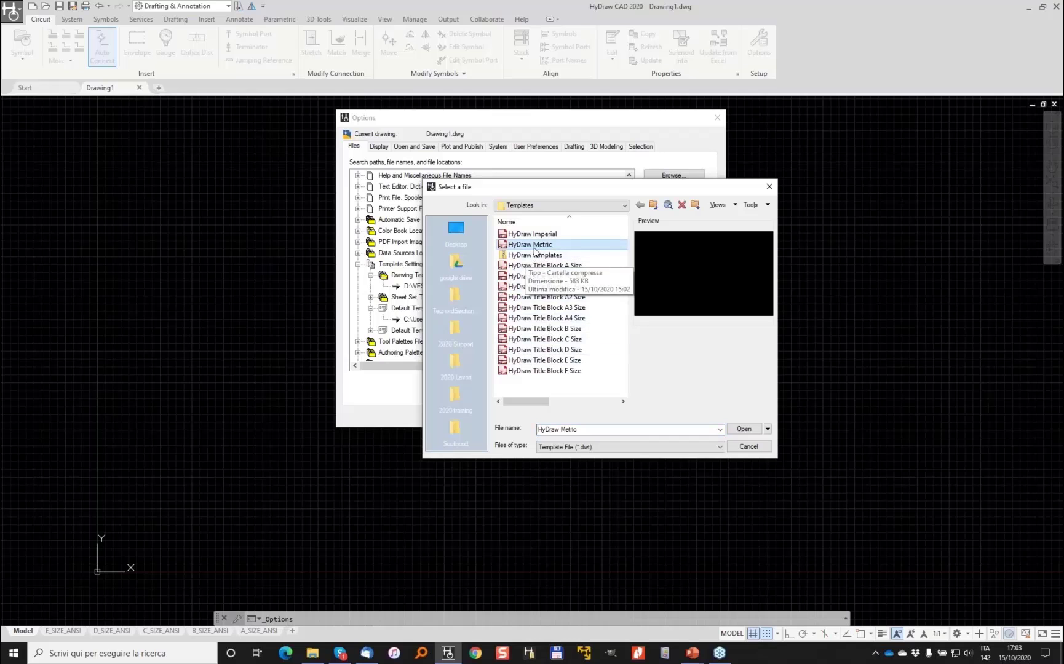
pyautogui.click(743, 428)
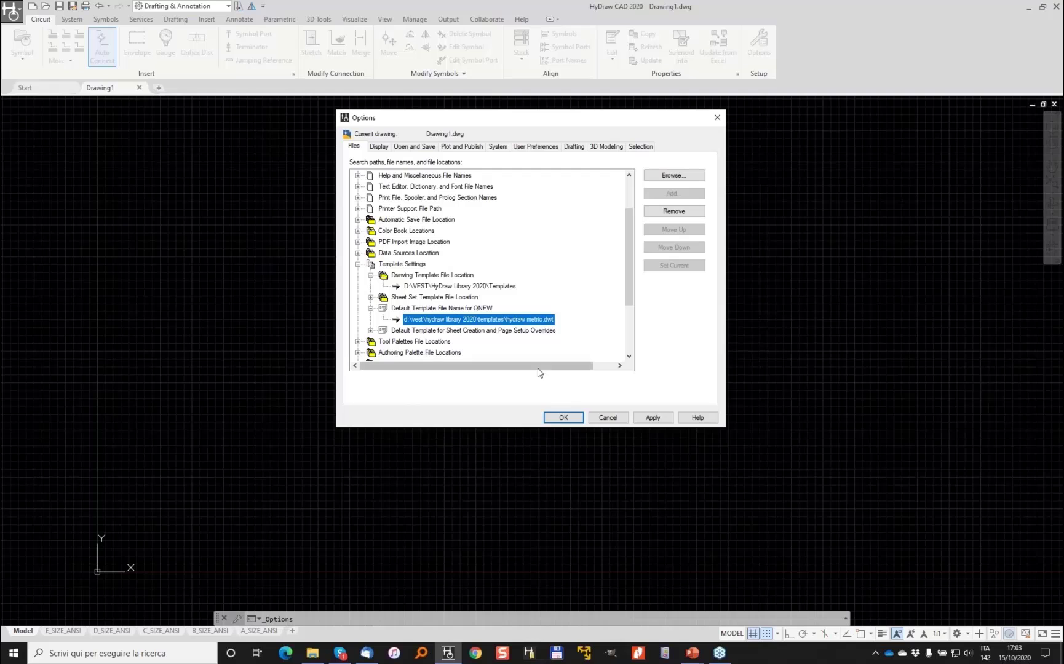
pyautogui.click(571, 418)
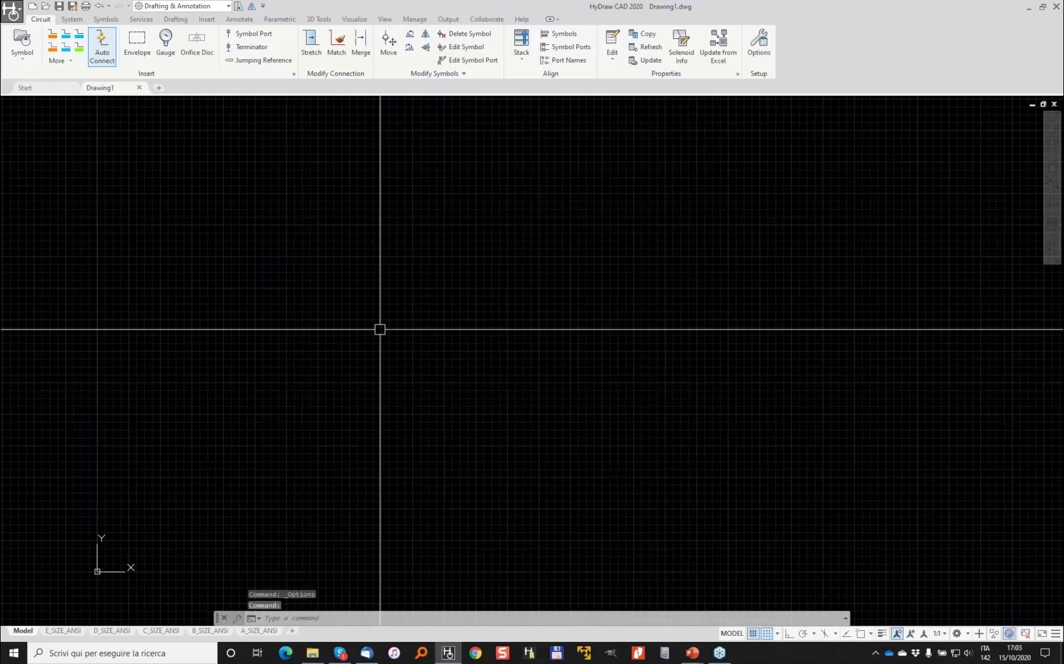
# Create a quick new drawing from the default template, and close both open drawings
pyautogui.click(34, 7)
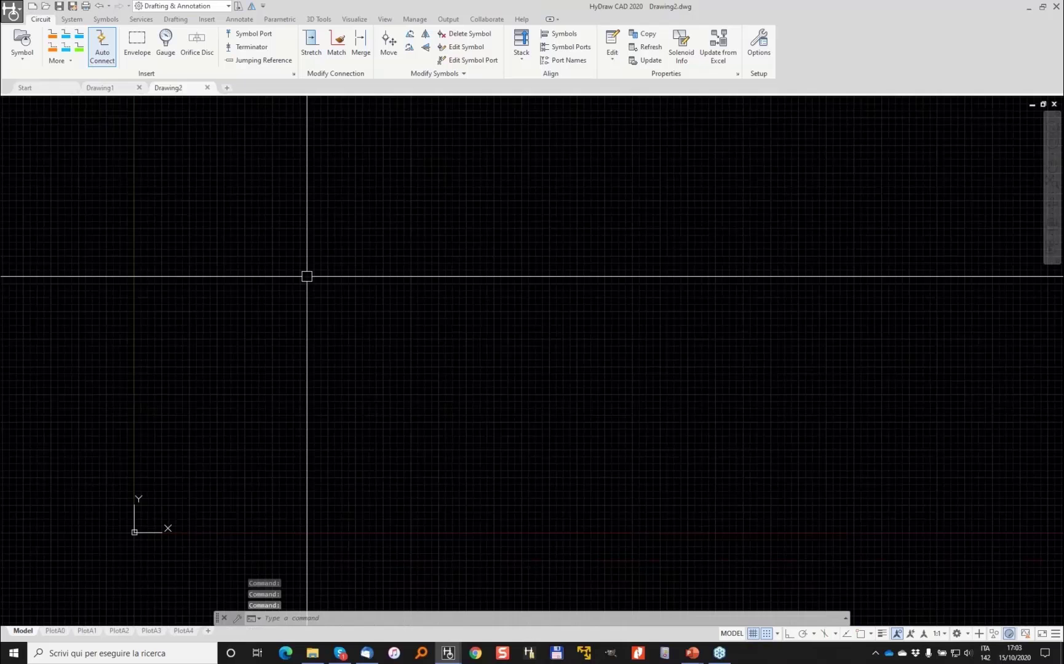
pyautogui.click(207, 88)
pyautogui.click(140, 87)
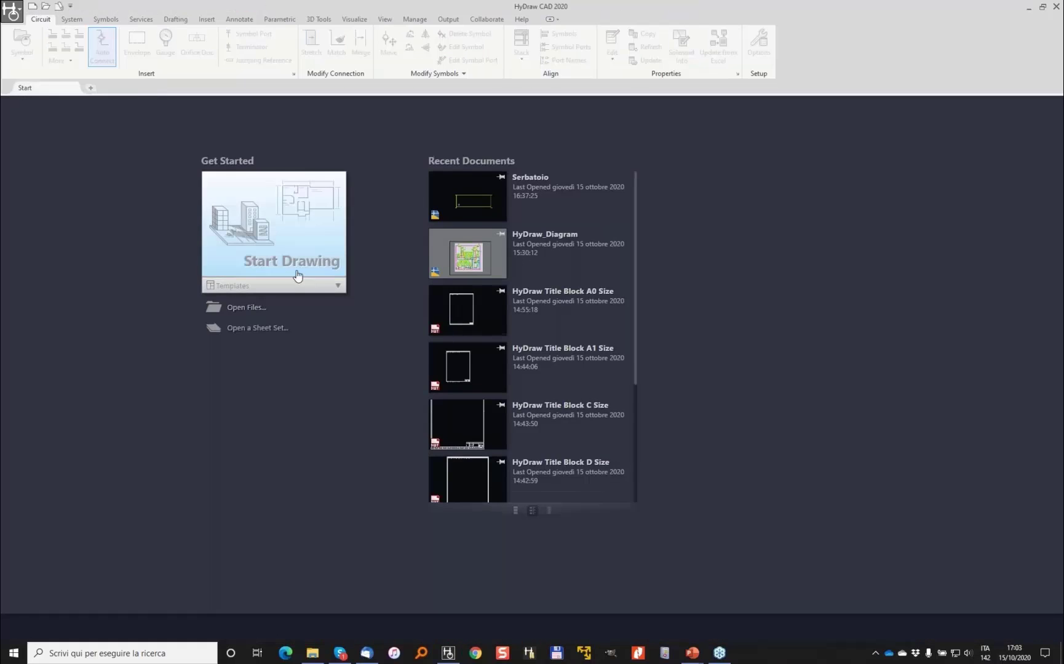
# Create a new drawing based on the HyDraw Imperial.dwt template
pyautogui.click(338, 286)
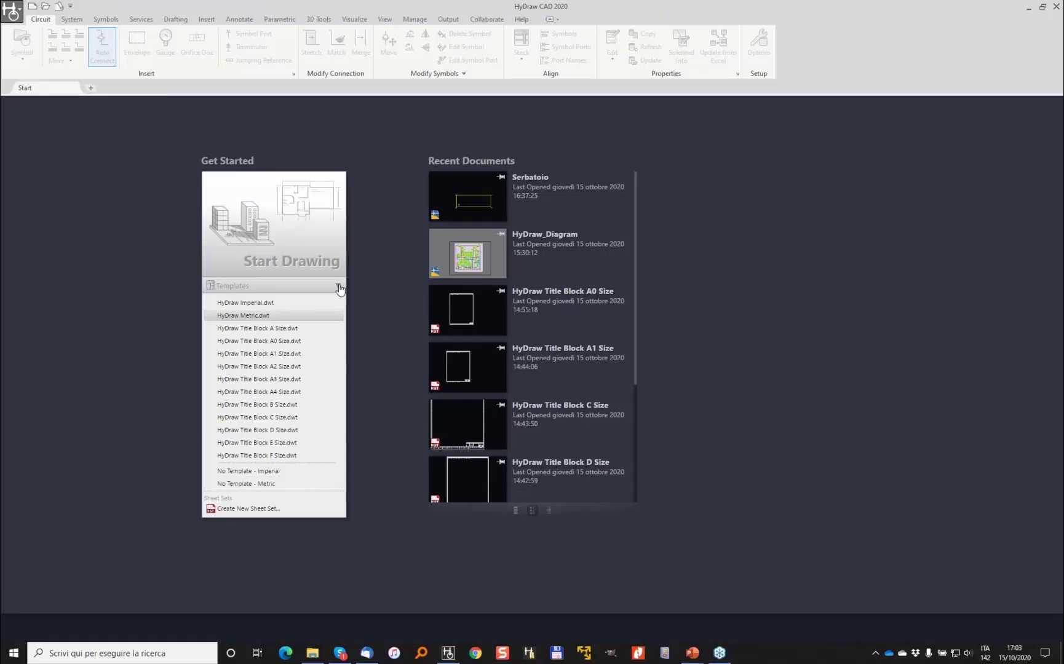
pyautogui.click(258, 305)
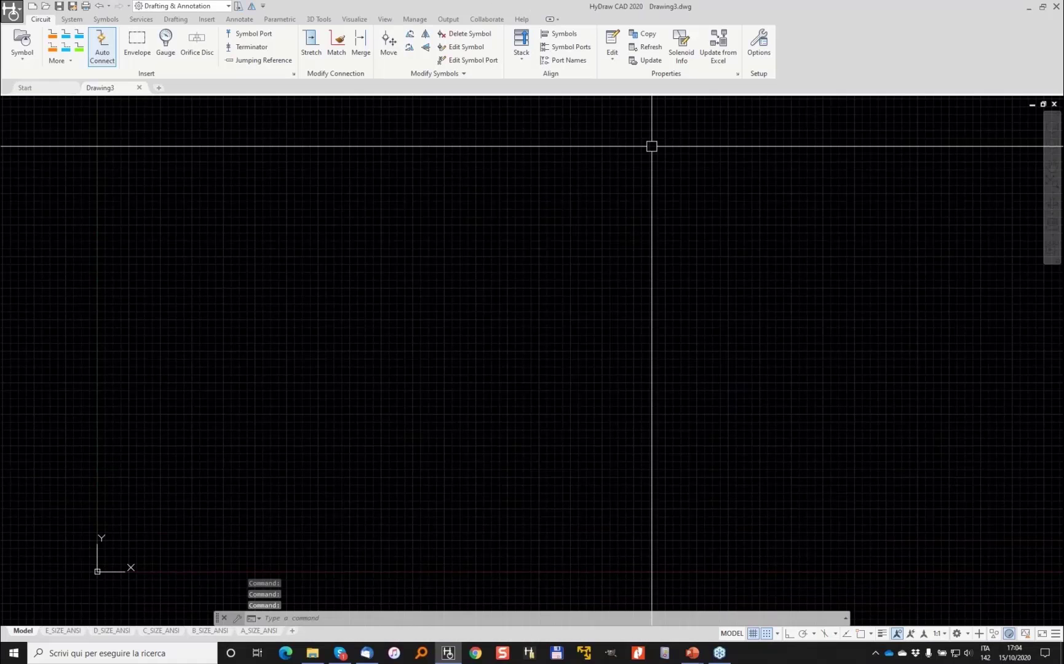
# In the HyDraw drawing template options, assign HyDraw Title Block A Size.dwt to size A and HyDraw Title Block B Size.dwt to size B
pyautogui.click(759, 43)
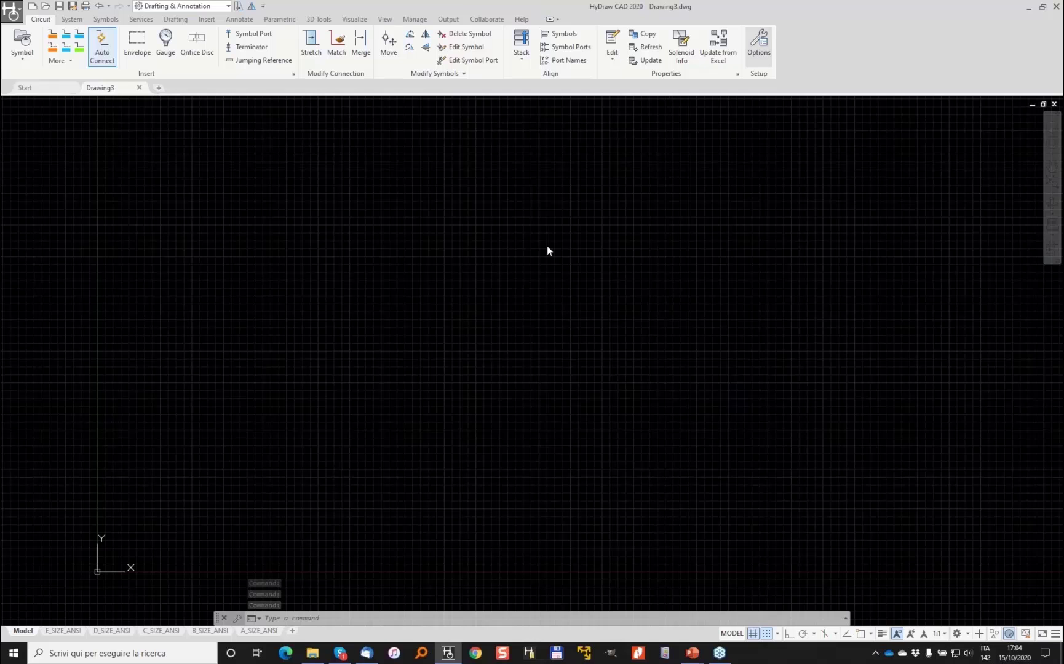
pyautogui.click(708, 206)
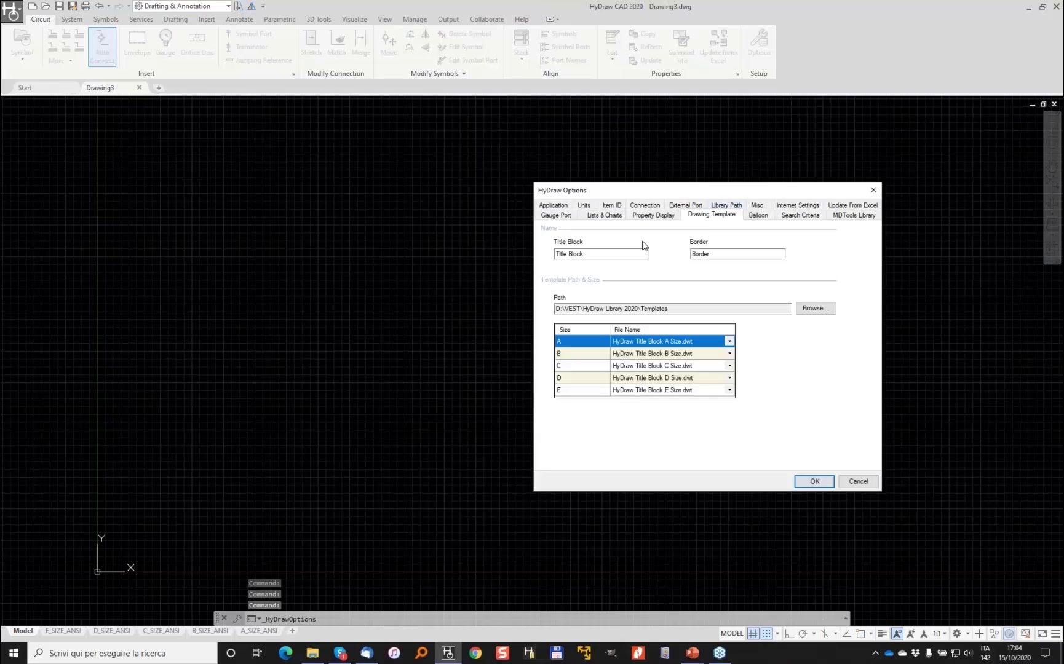
pyautogui.click(595, 254)
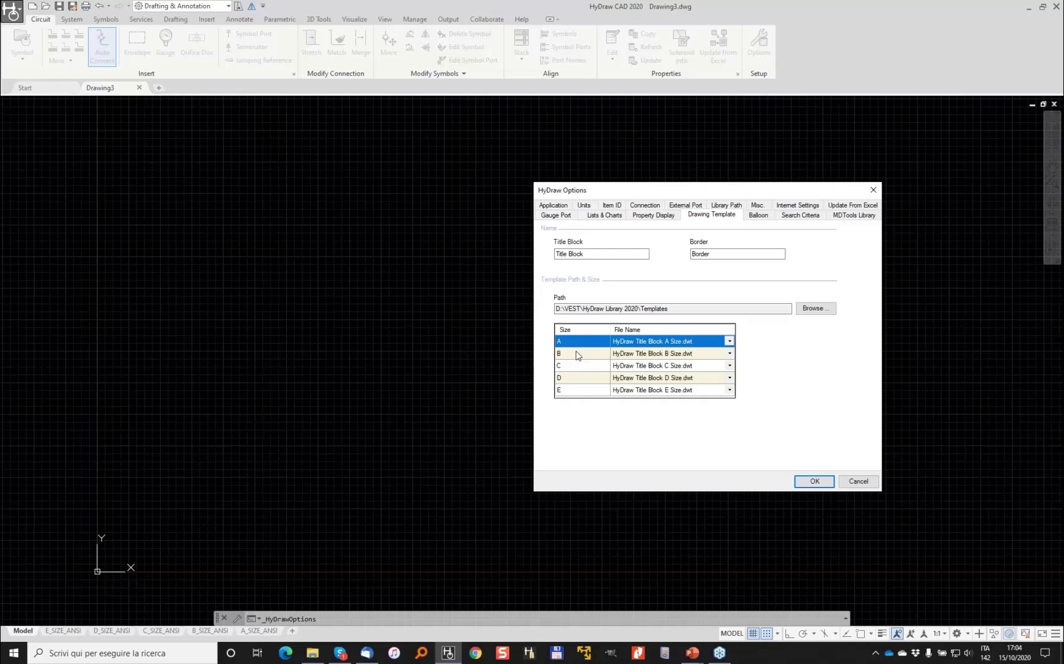
pyautogui.click(731, 343)
pyautogui.click(691, 367)
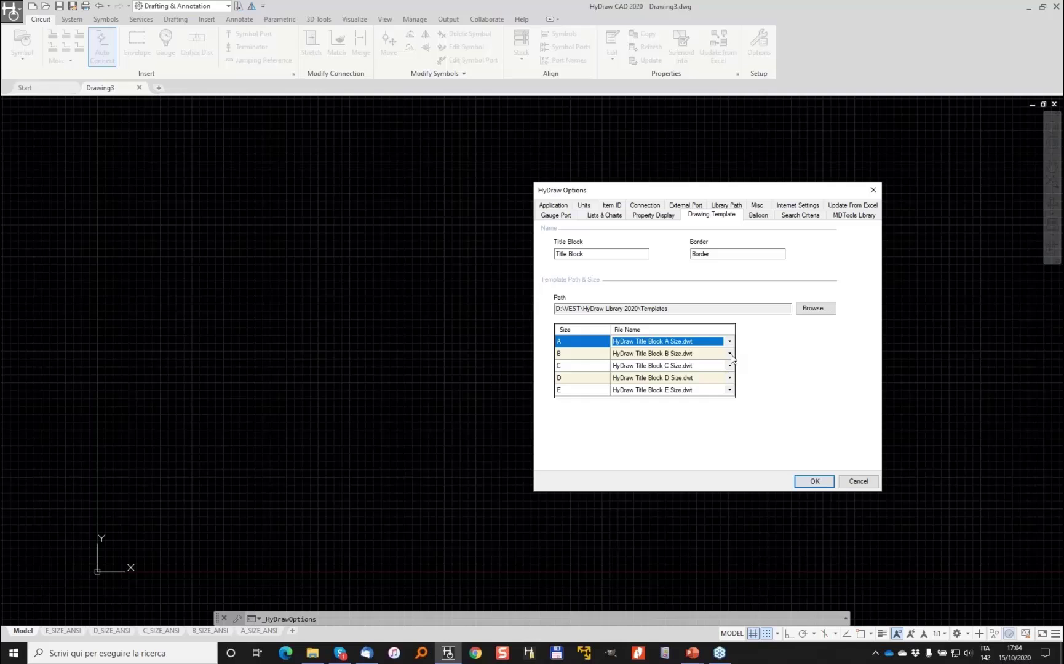
pyautogui.click(731, 354)
pyautogui.click(730, 355)
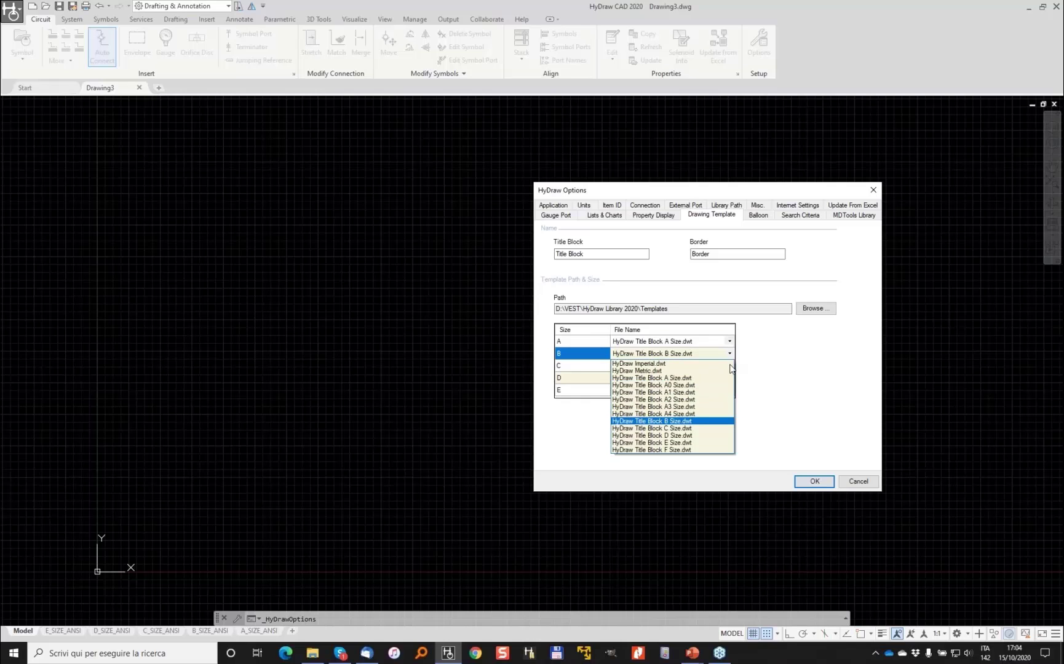
pyautogui.click(687, 422)
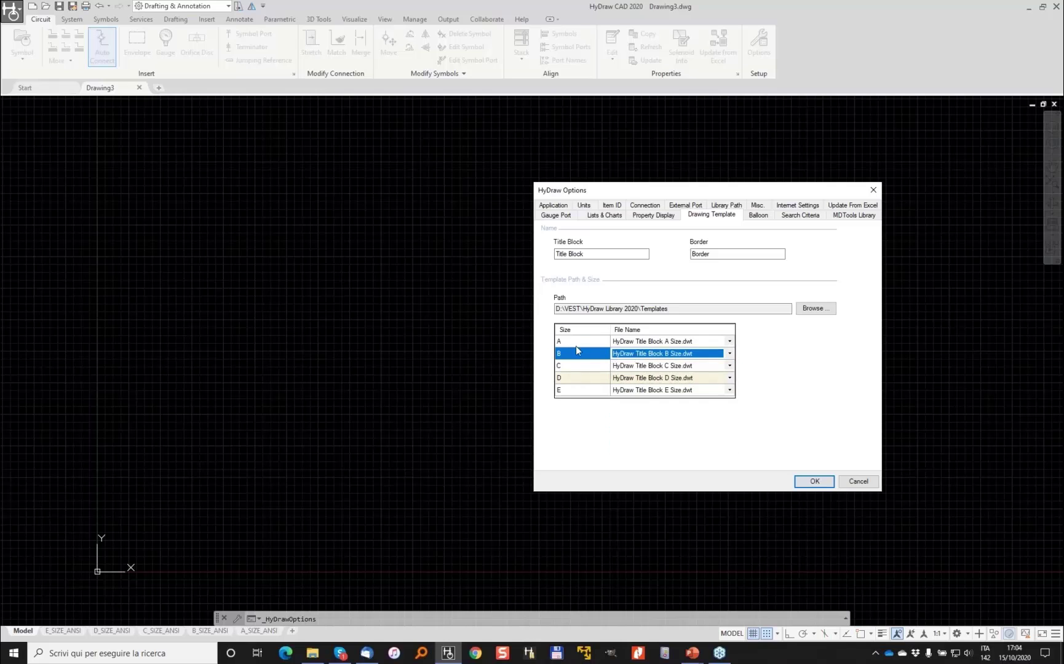
pyautogui.click(810, 483)
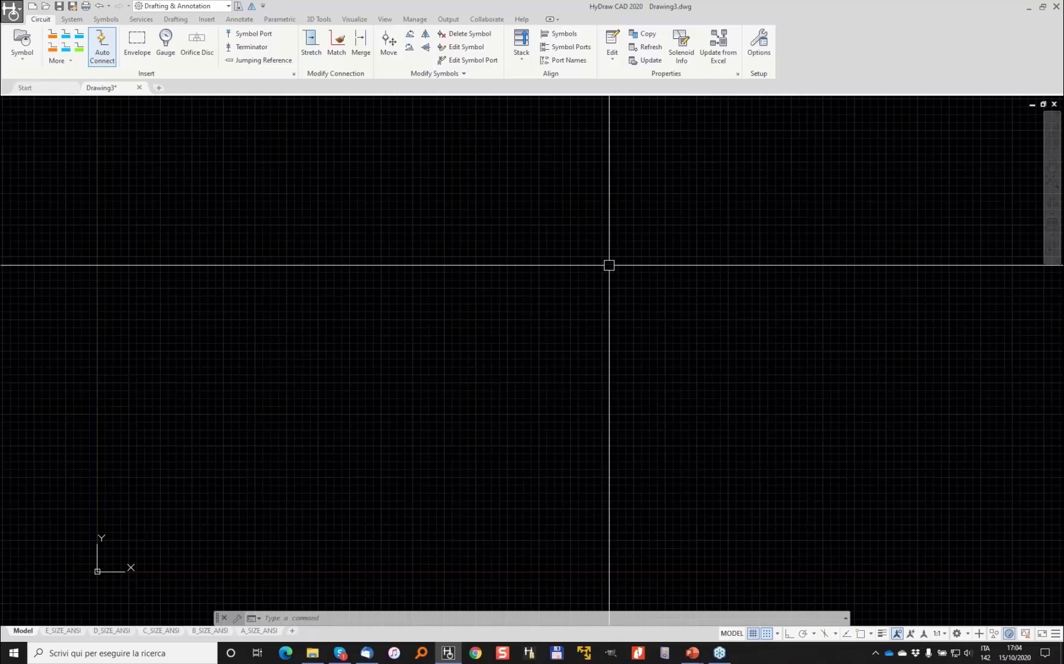
# Bring up the commands for inserting and editing title blocks
pyautogui.click(72, 19)
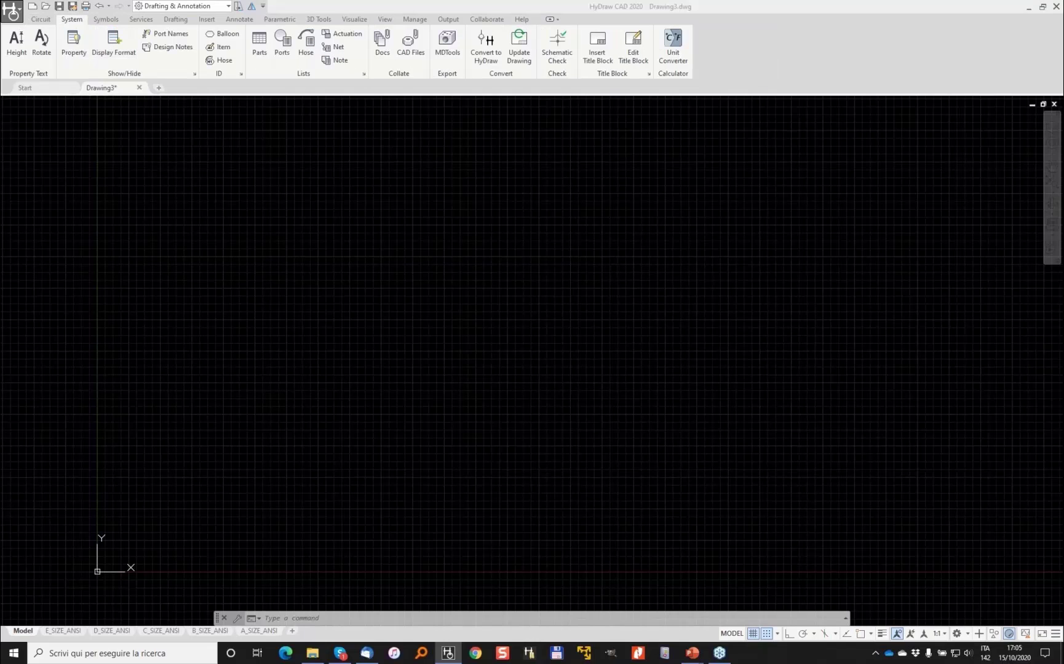
pyautogui.moveTo(600, 23)
pyautogui.mouseDown()
pyautogui.moveTo(584, 52)
pyautogui.moveTo(643, 54)
pyautogui.moveTo(609, 24)
pyautogui.mouseUp()
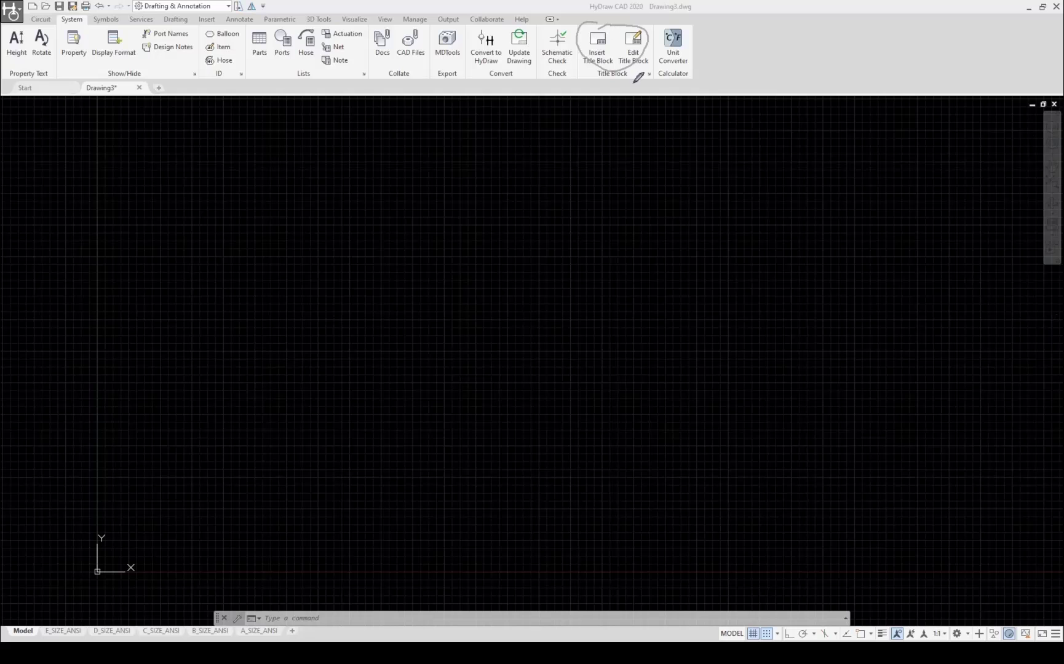
pyautogui.moveTo(593, 17)
pyautogui.mouseDown()
pyautogui.moveTo(588, 62)
pyautogui.moveTo(615, 23)
pyautogui.mouseUp()
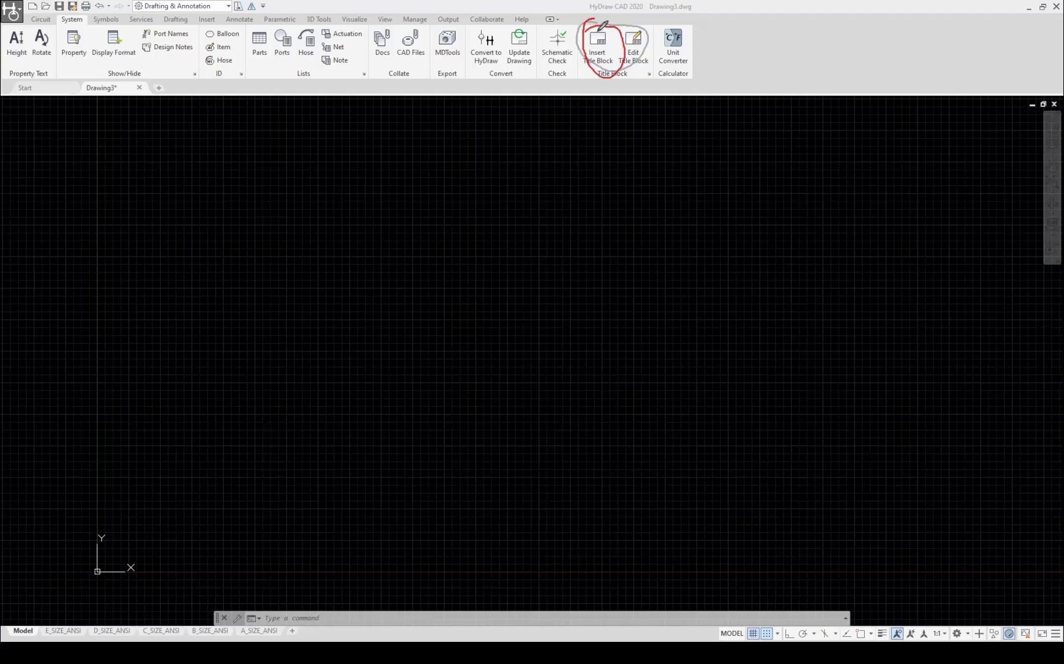
pyautogui.moveTo(629, 24)
pyautogui.mouseDown()
pyautogui.moveTo(636, 75)
pyautogui.moveTo(633, 24)
pyautogui.mouseUp()
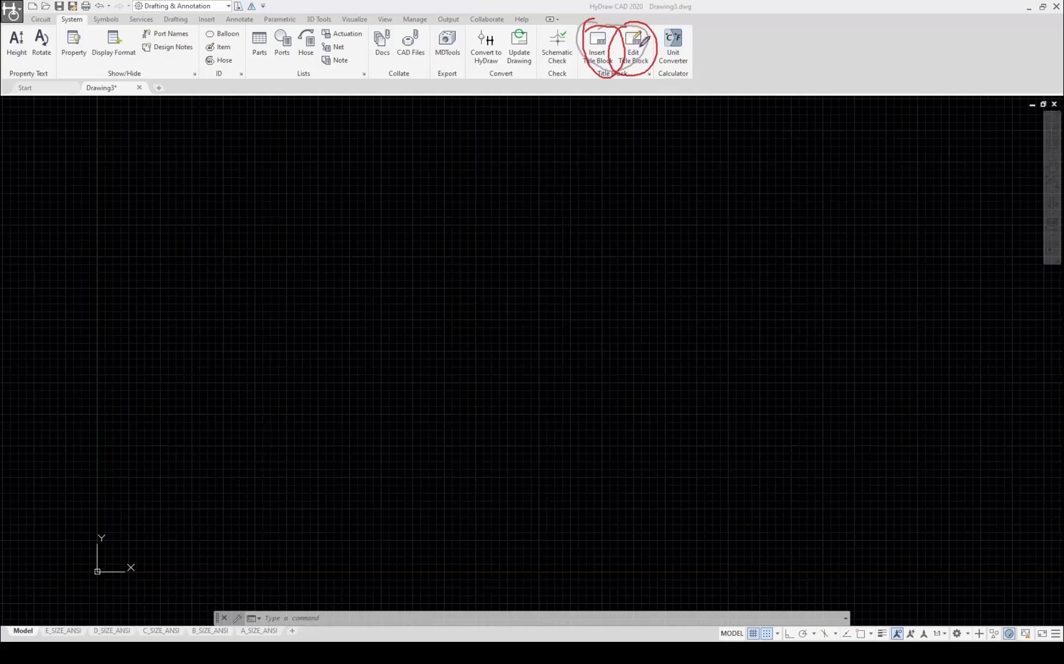
pyautogui.moveTo(52, 610)
pyautogui.mouseDown()
pyautogui.moveTo(43, 626)
pyautogui.moveTo(123, 647)
pyautogui.moveTo(304, 636)
pyautogui.moveTo(169, 592)
pyautogui.moveTo(52, 614)
pyautogui.mouseUp()
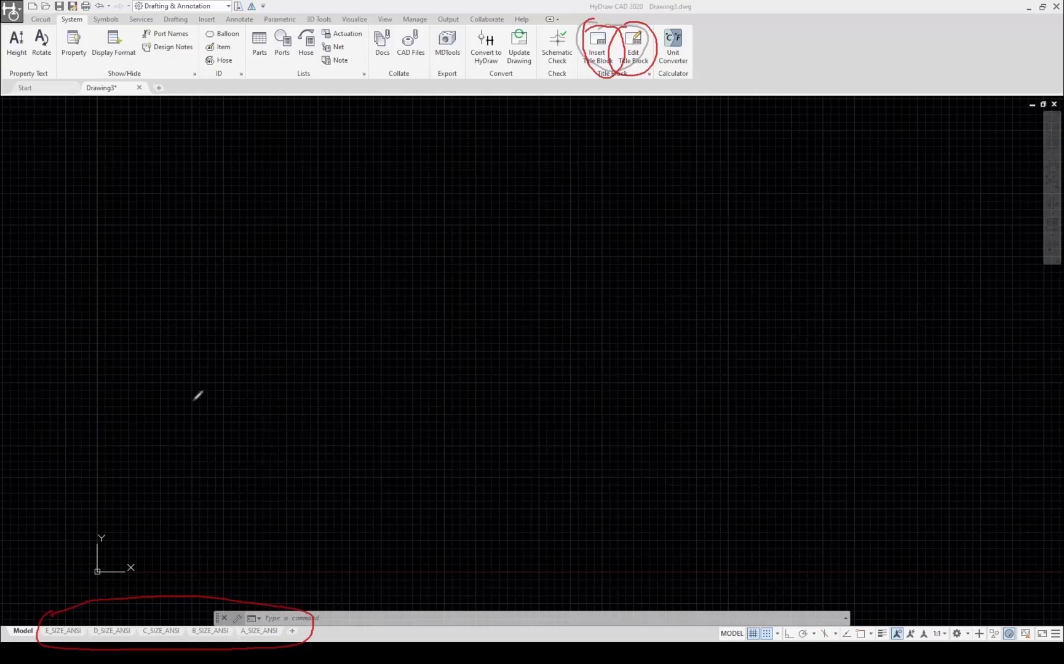
pyautogui.moveTo(13, 587)
pyautogui.mouseDown()
pyautogui.moveTo(22, 640)
pyautogui.moveTo(9, 594)
pyautogui.mouseUp()
pyautogui.moveTo(12, 599)
pyautogui.mouseDown()
pyautogui.moveTo(40, 638)
pyautogui.moveTo(16, 643)
pyautogui.mouseUp()
pyautogui.press('Escape')
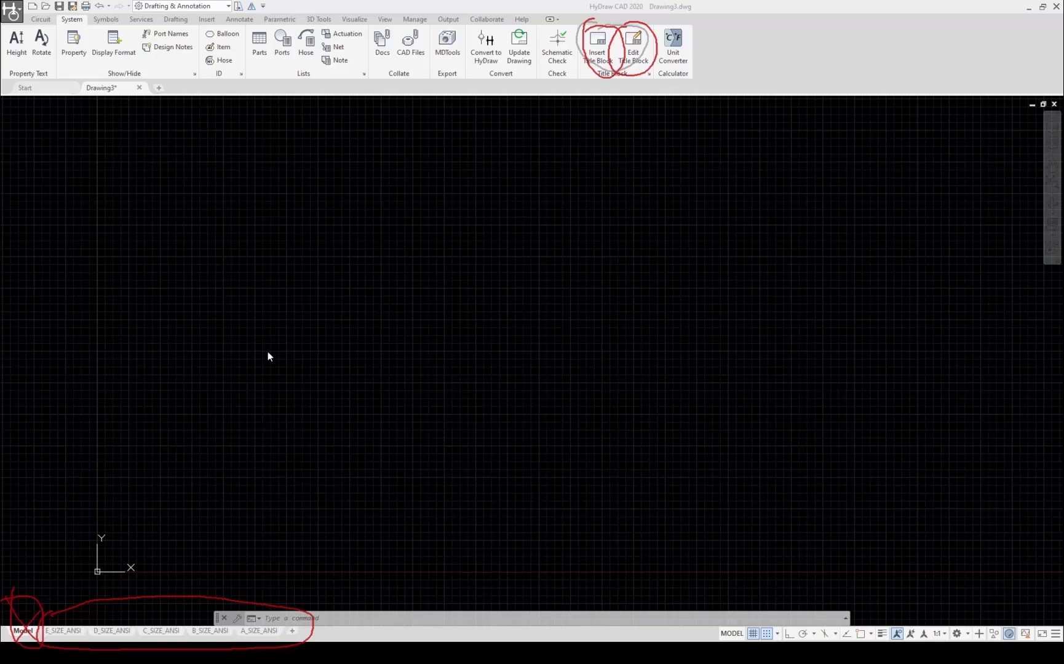
# Insert an Imperial title block with sheet size A into model space
pyautogui.click(596, 41)
pyautogui.click(596, 42)
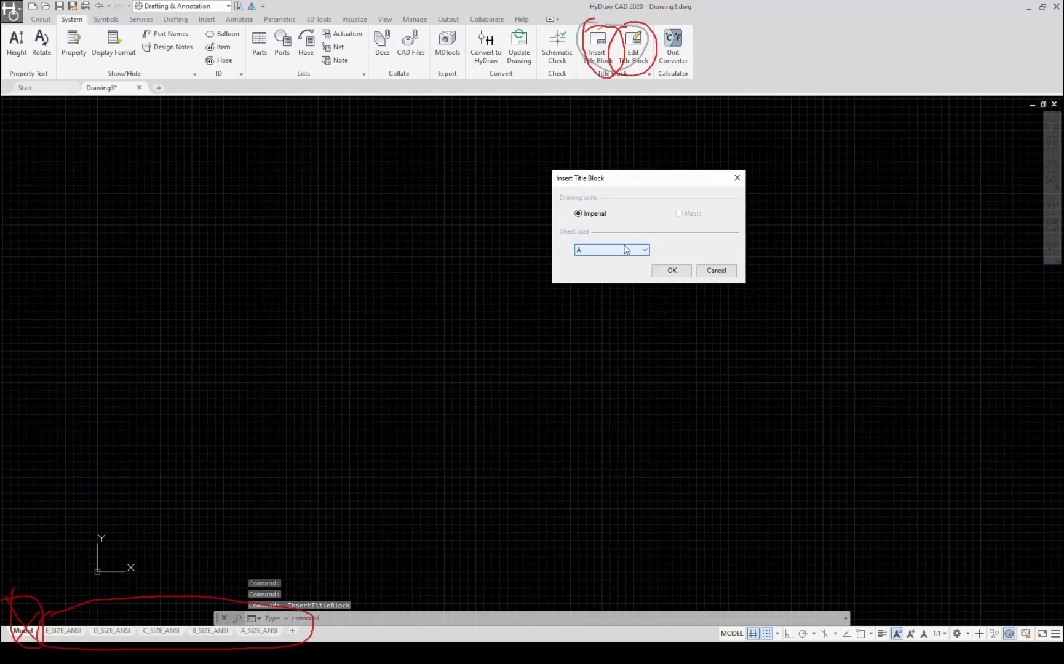
pyautogui.click(672, 271)
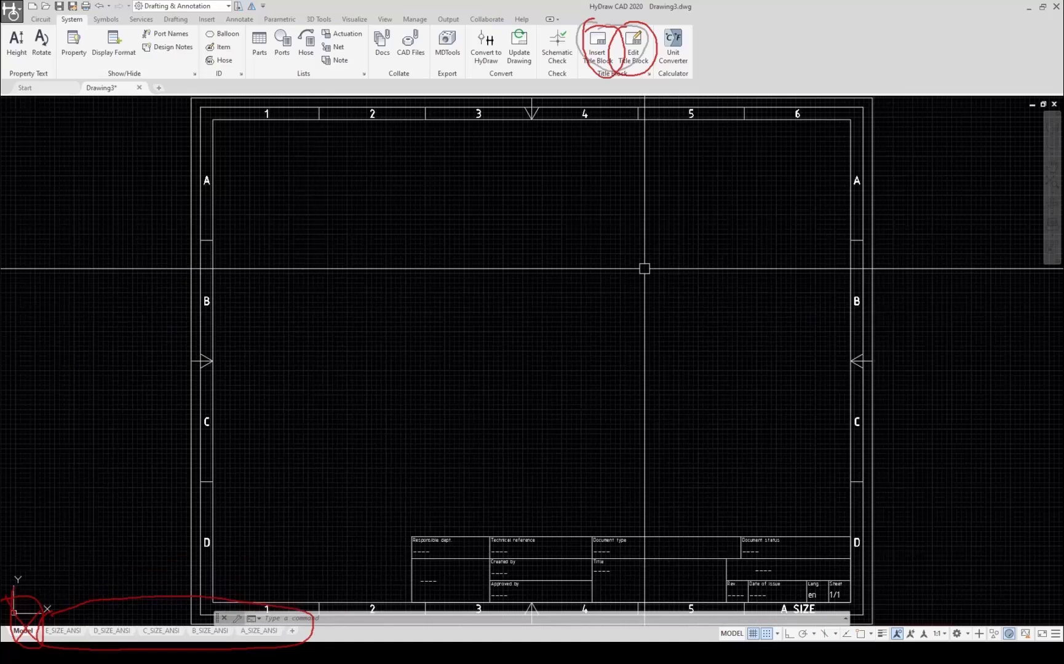
# Edit the title block: set the document type to circuit, the title to Webinar HyDraw QuickStart, and enter the creator's name
pyautogui.click(637, 44)
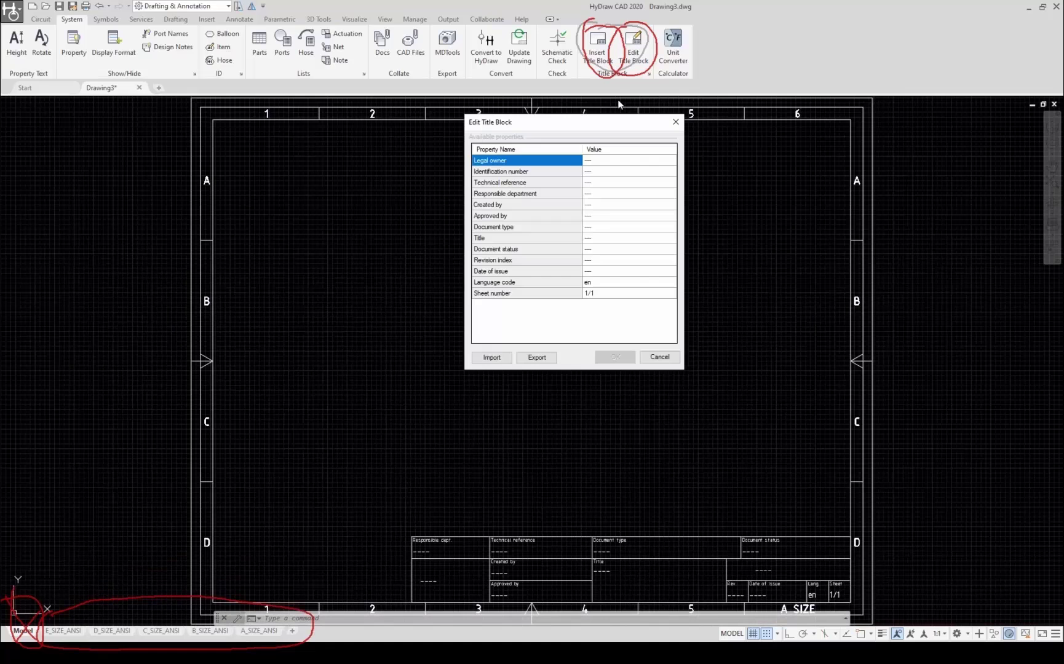
pyautogui.click(608, 228)
pyautogui.click(614, 230)
pyautogui.write('circul')
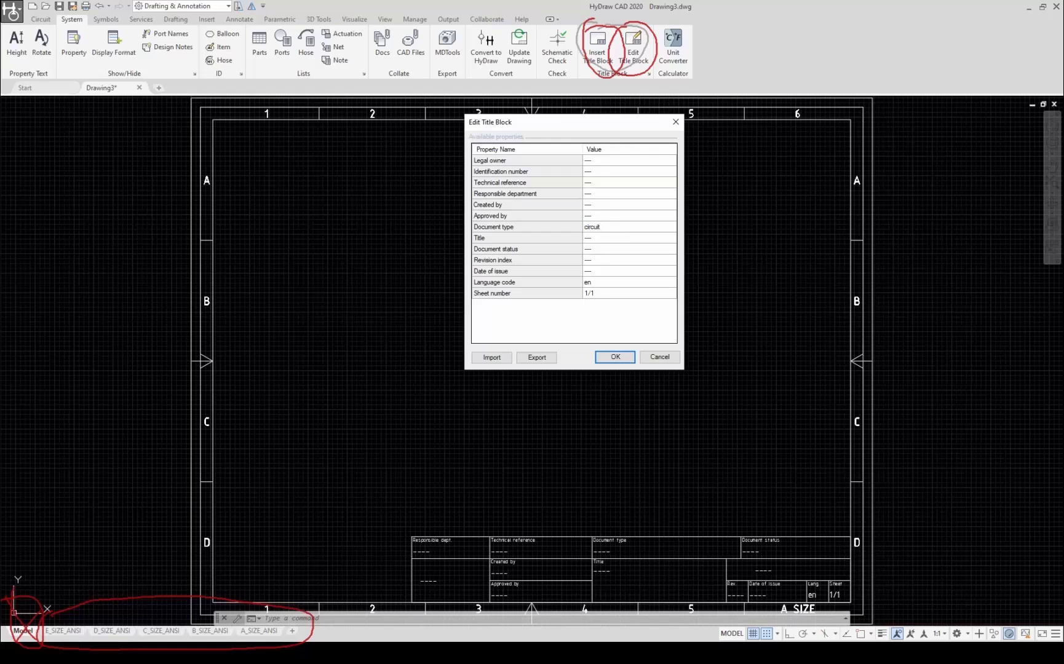
pyautogui.click(625, 238)
pyautogui.click(625, 238)
pyautogui.write('Webinar HyDraw QuickStar')
pyautogui.click(603, 206)
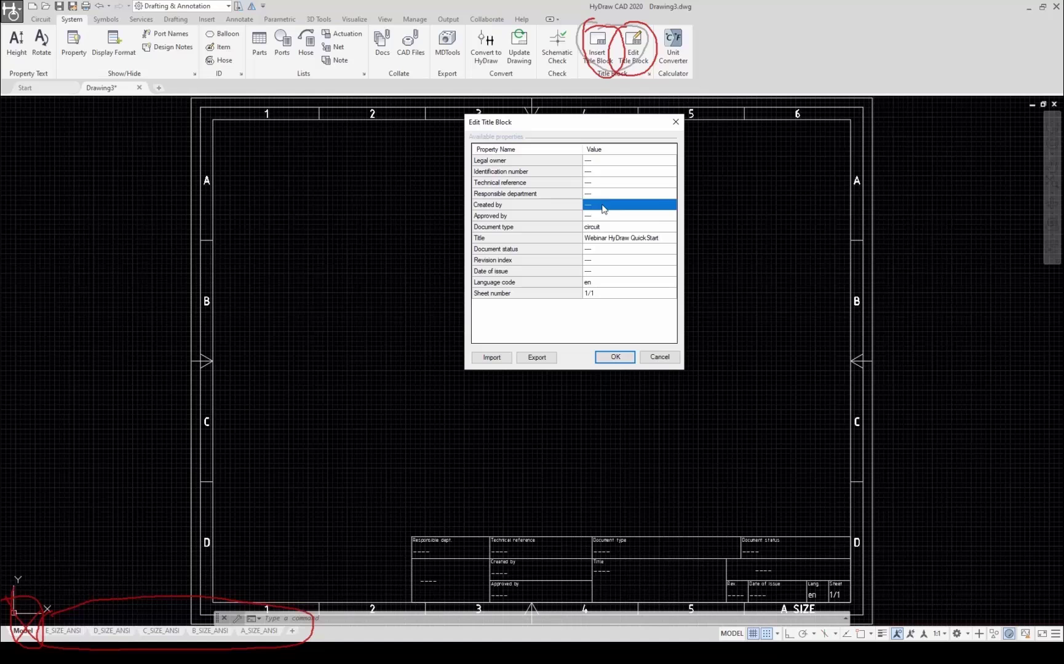
pyautogui.write('Carlo Molon')
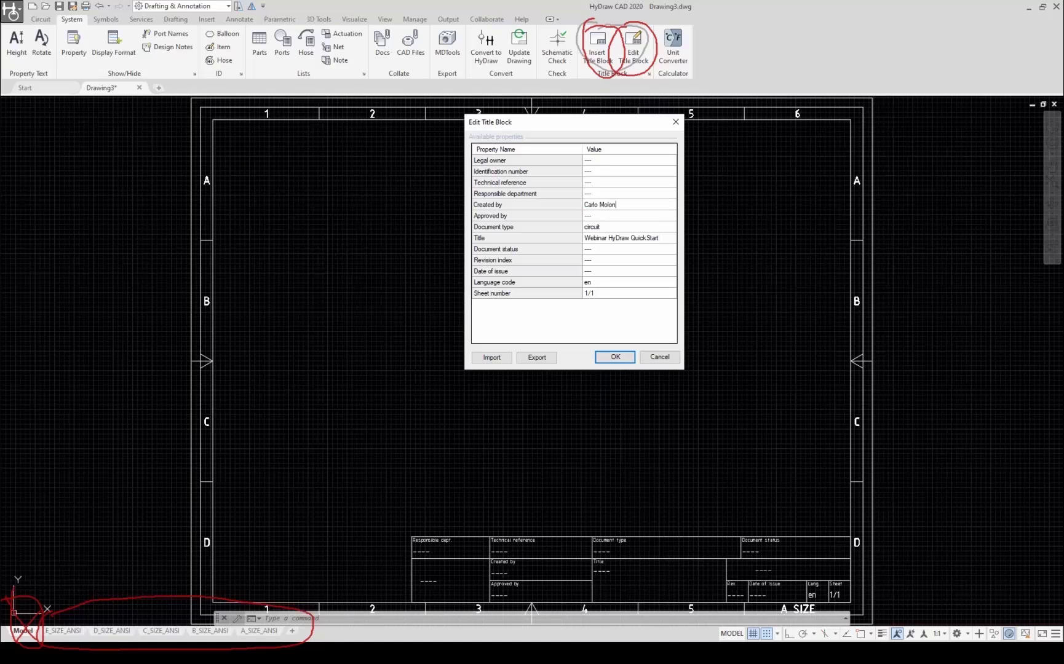
pyautogui.click(621, 361)
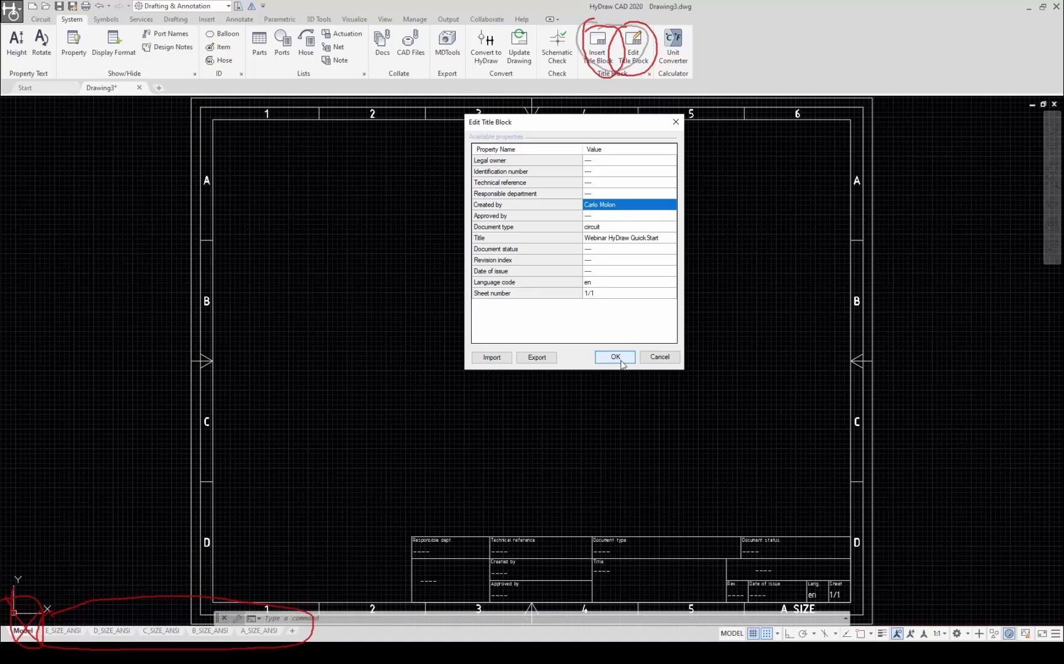
pyautogui.click(615, 358)
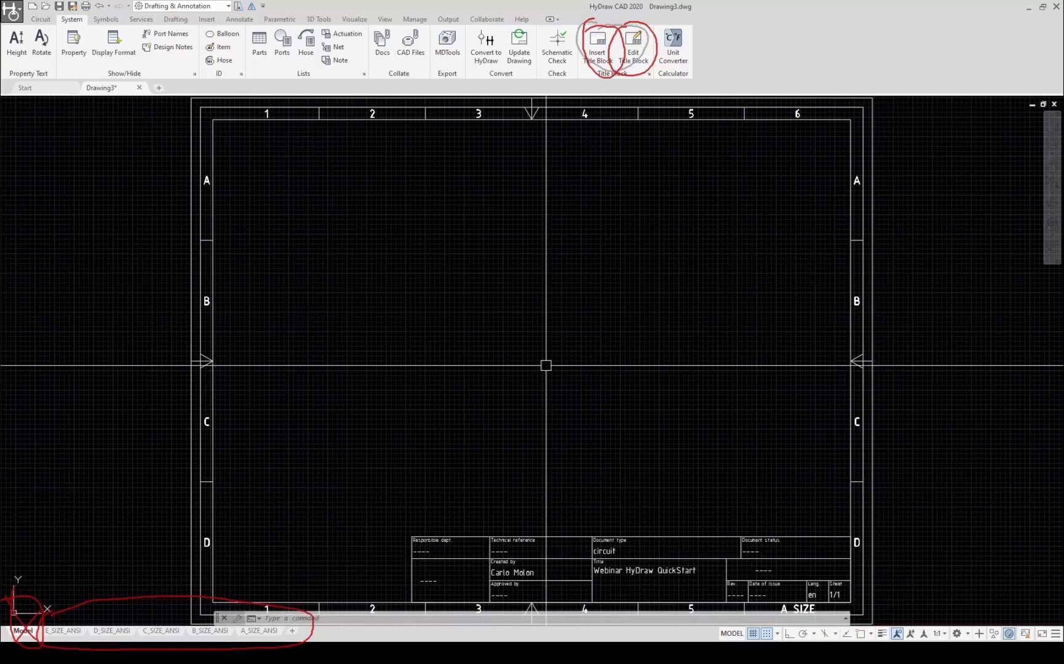
# Replace the title block with an Imperial one of sheet size B and clear the on-screen annotations
pyautogui.click(604, 47)
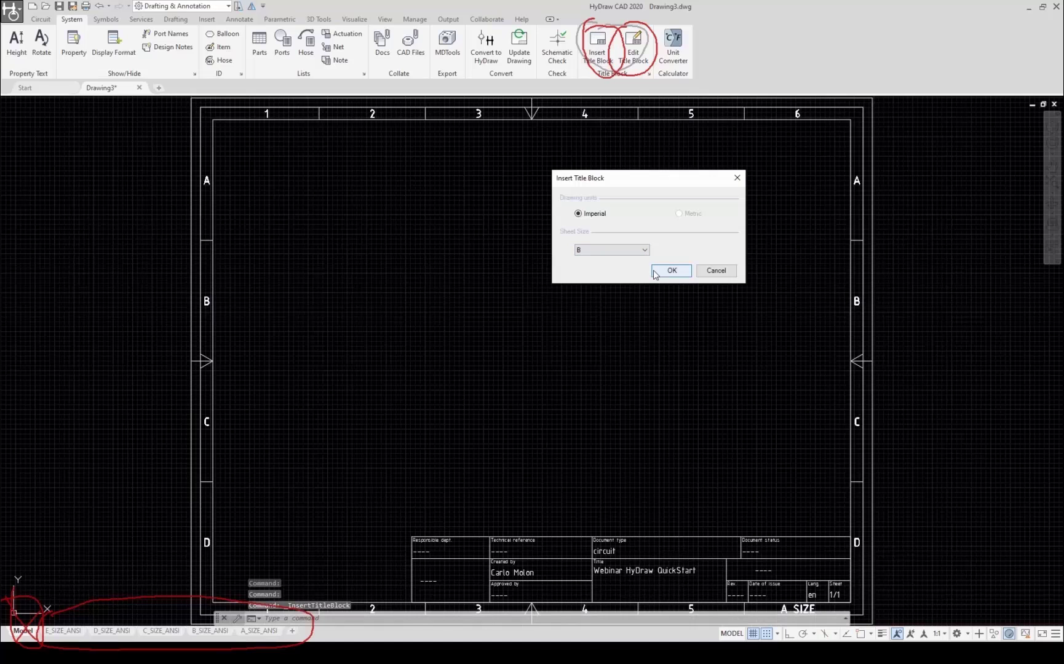
pyautogui.click(670, 271)
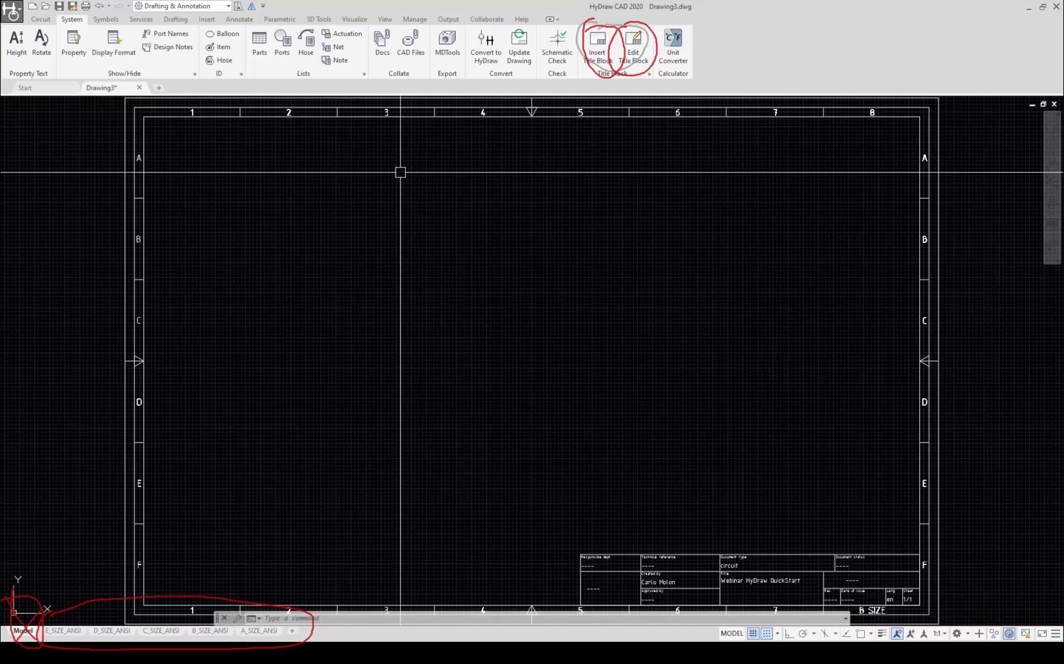
pyautogui.click(1030, 258)
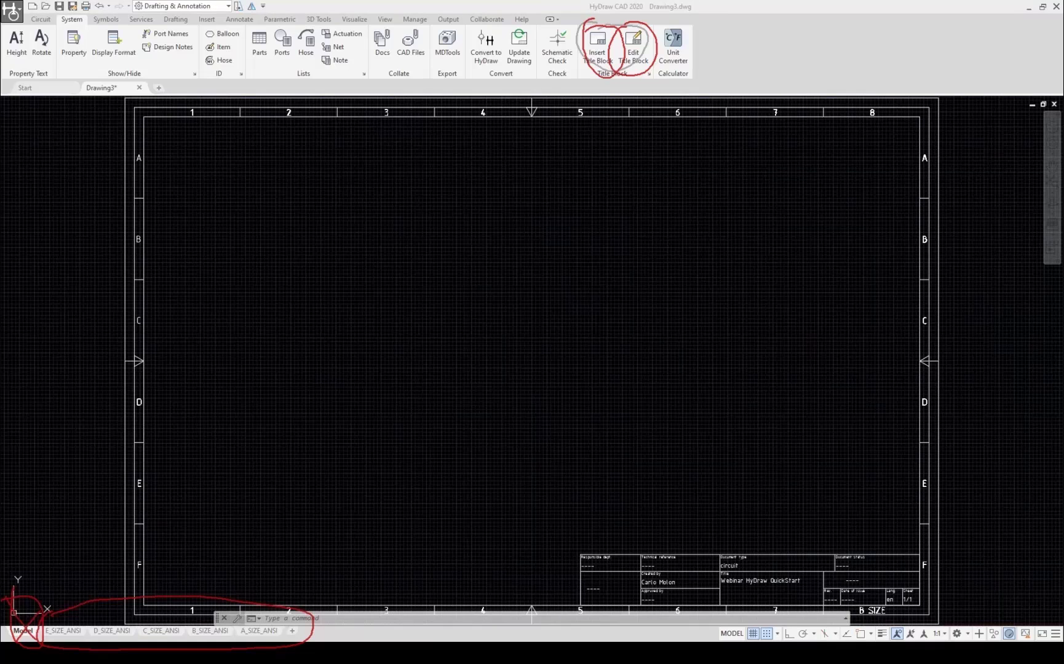
pyautogui.press('Escape')
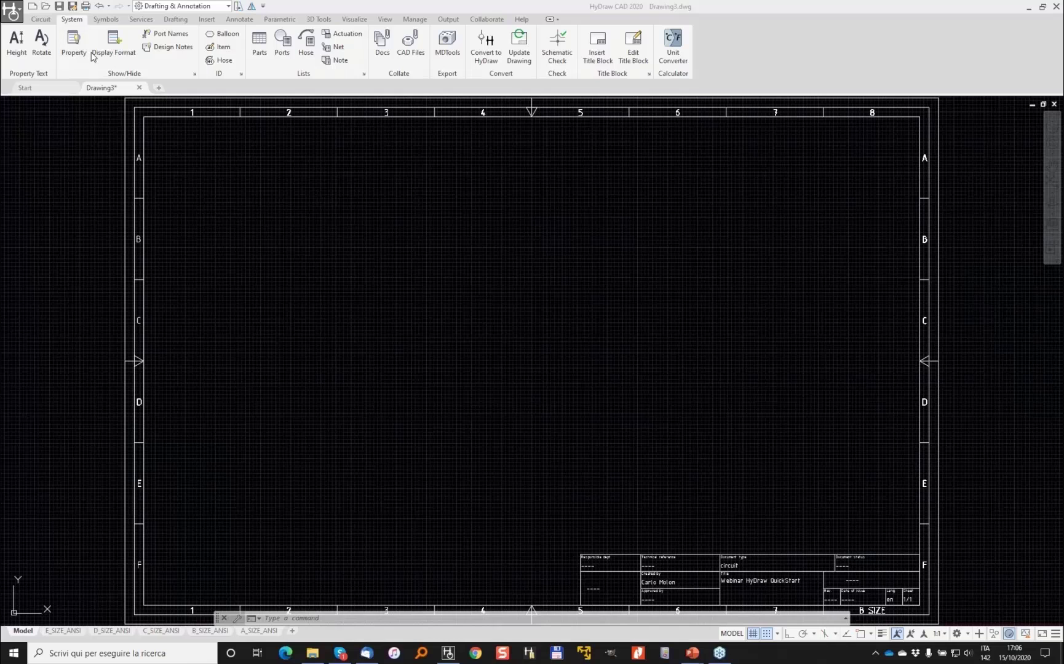
# Open the HyDraw Library Explorer and the HyDraw Property Manager beside the drawing
pyautogui.click(40, 19)
pyautogui.click(41, 20)
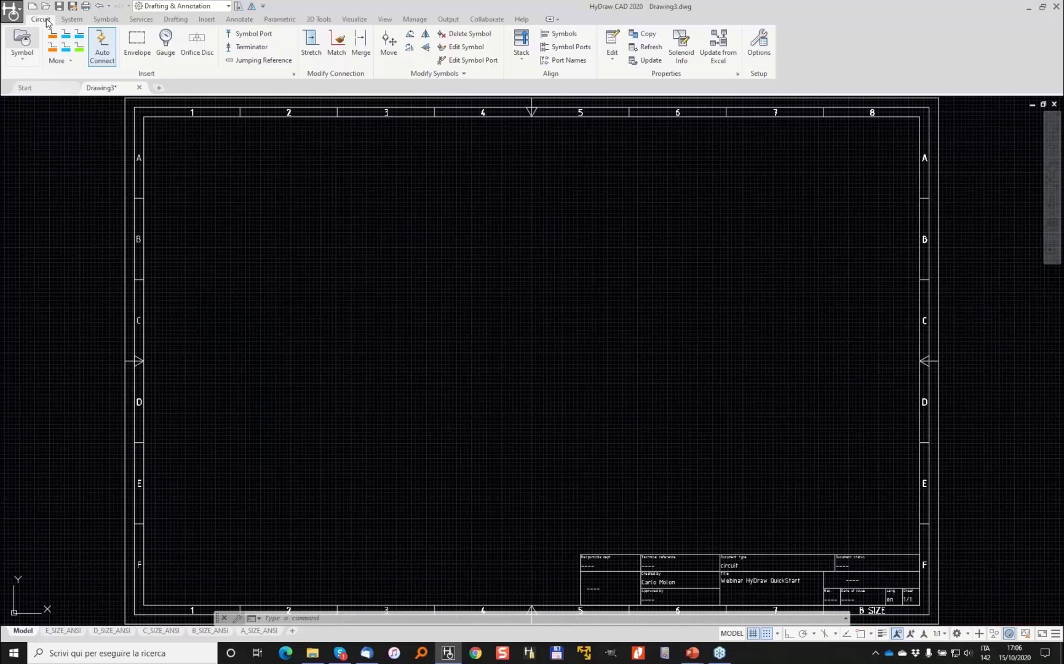
pyautogui.click(27, 36)
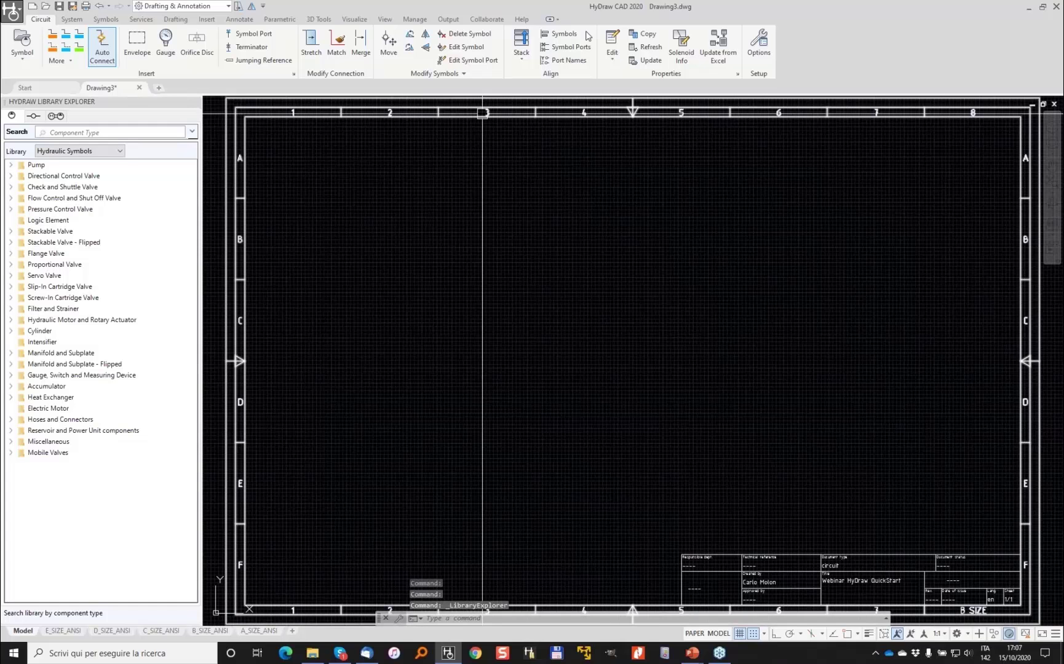
pyautogui.click(611, 42)
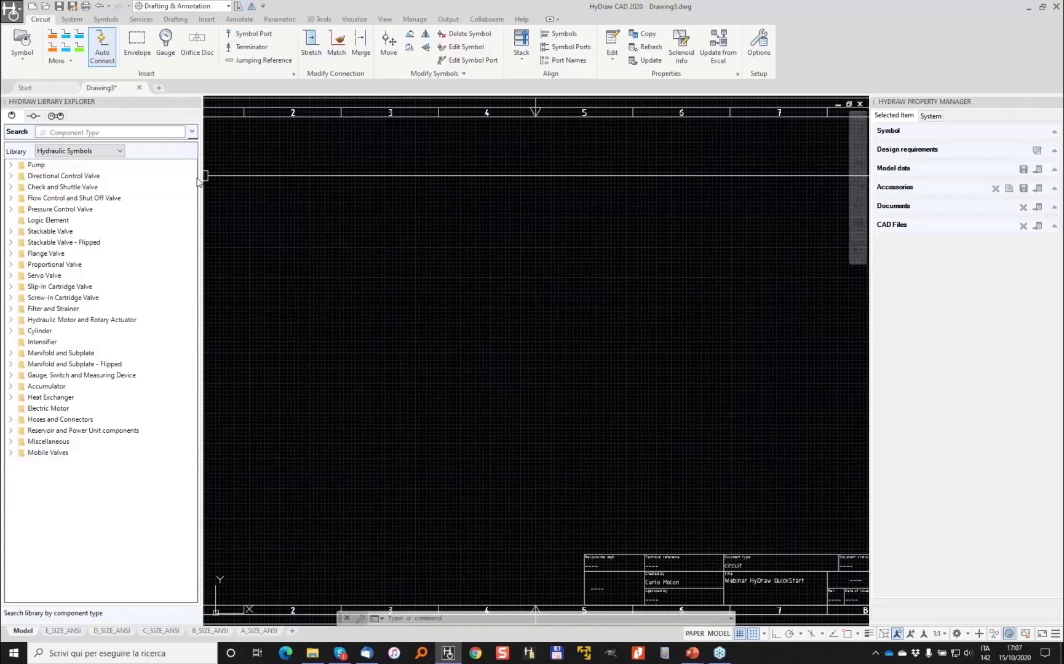
# Review the load-on-startup settings for Library Explorer and Property Manager in the miscellaneous HyDraw options without applying changes
pyautogui.write('yo')
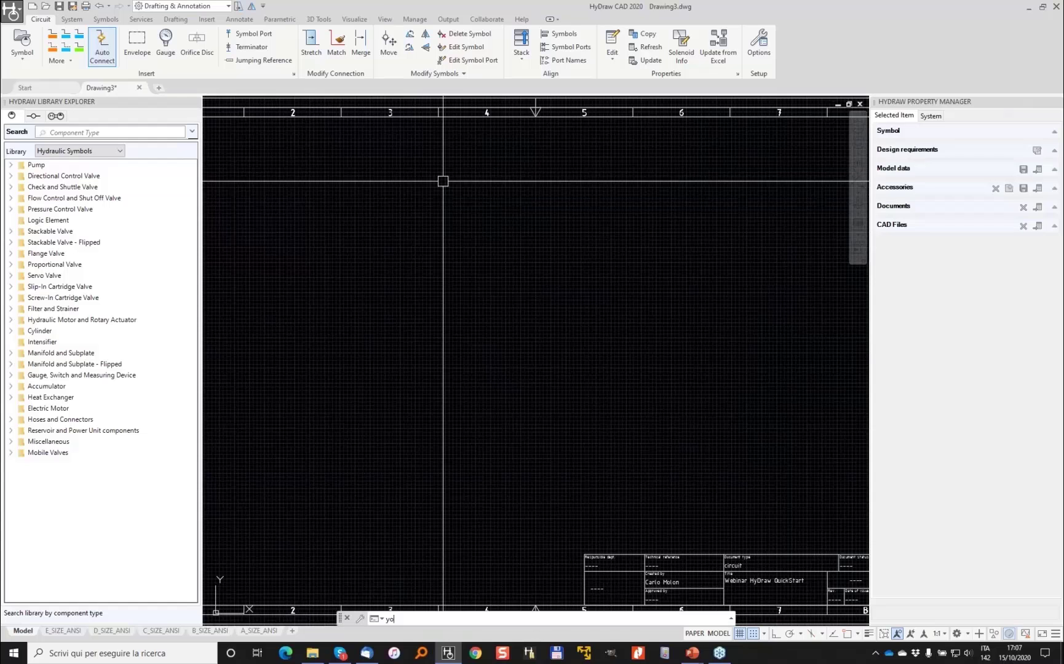
pyautogui.press('Return')
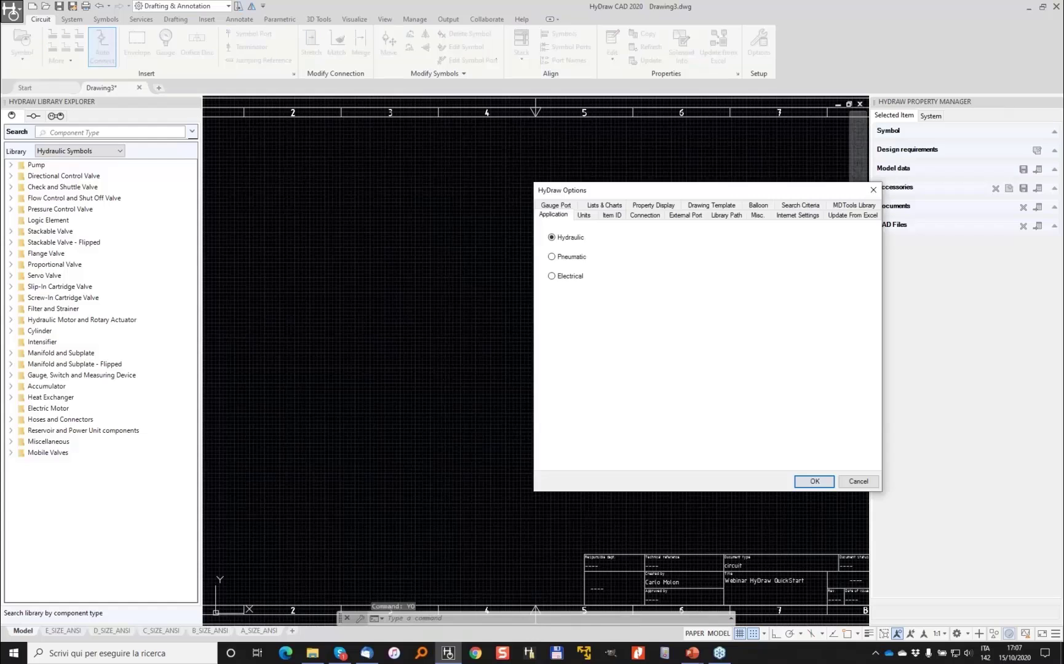
pyautogui.click(757, 215)
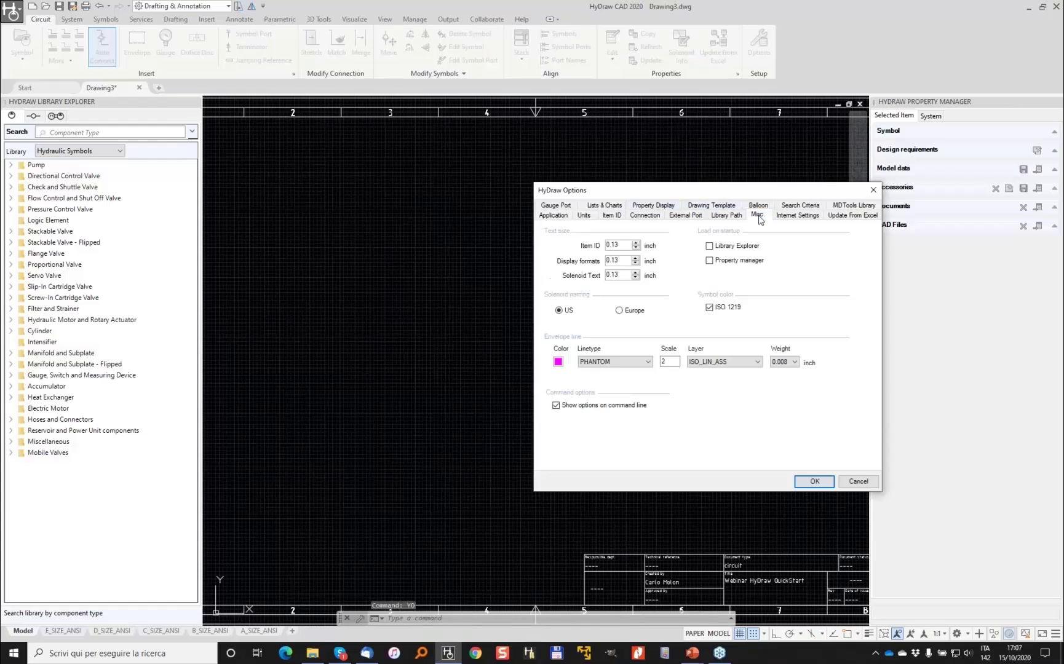
pyautogui.click(709, 260)
pyautogui.click(710, 260)
pyautogui.click(859, 482)
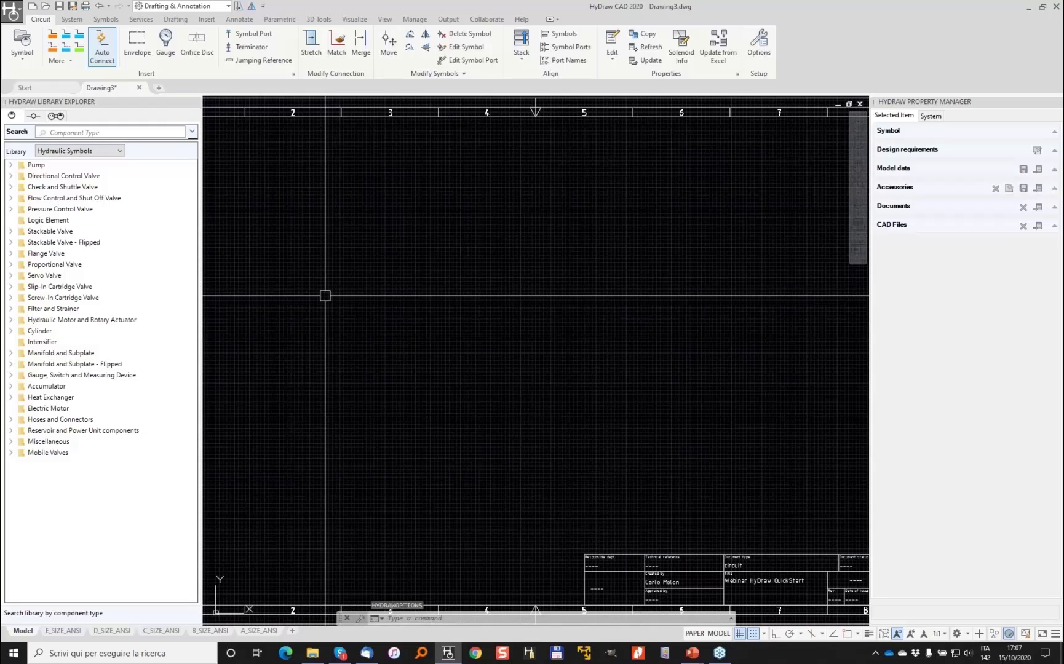
# Browse the surface-mounted flow control symbols under Proportional Valve and return to the library's category tree
pyautogui.scroll(-2, 325, 296)
pyautogui.moveTo(342, 297); pyautogui.dragTo(380, 282, button='middle')
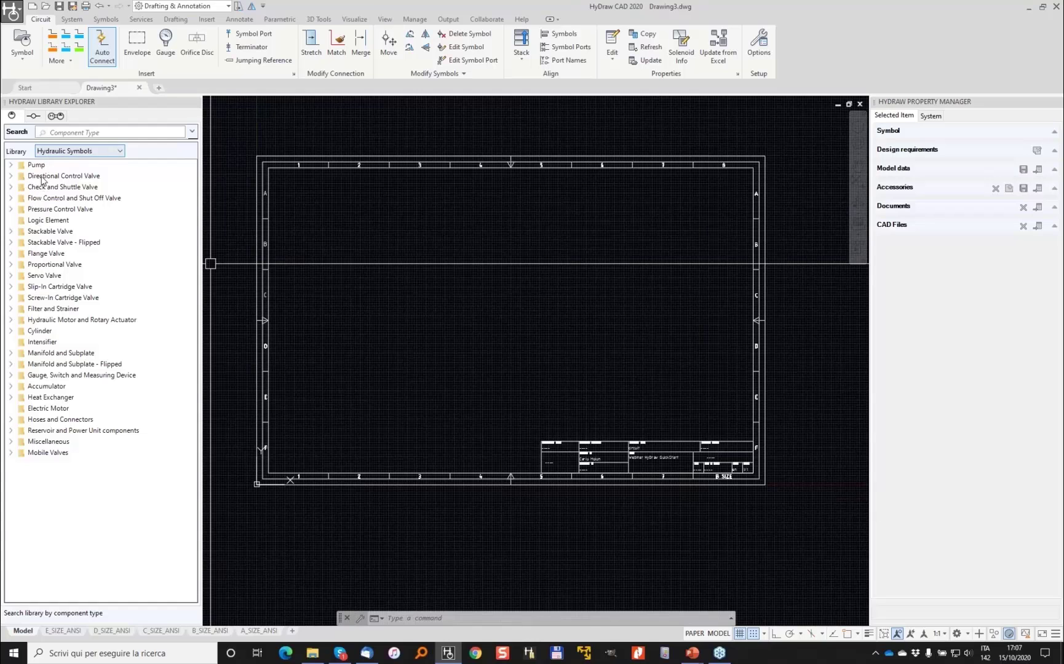
pyautogui.click(12, 266)
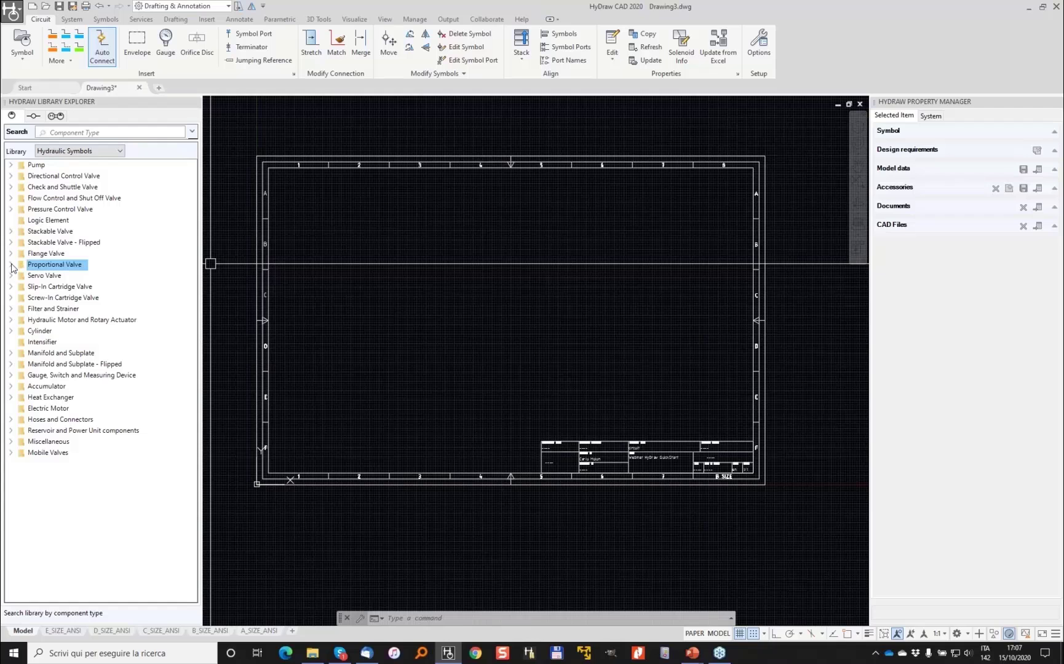
pyautogui.click(22, 287)
pyautogui.click(57, 311)
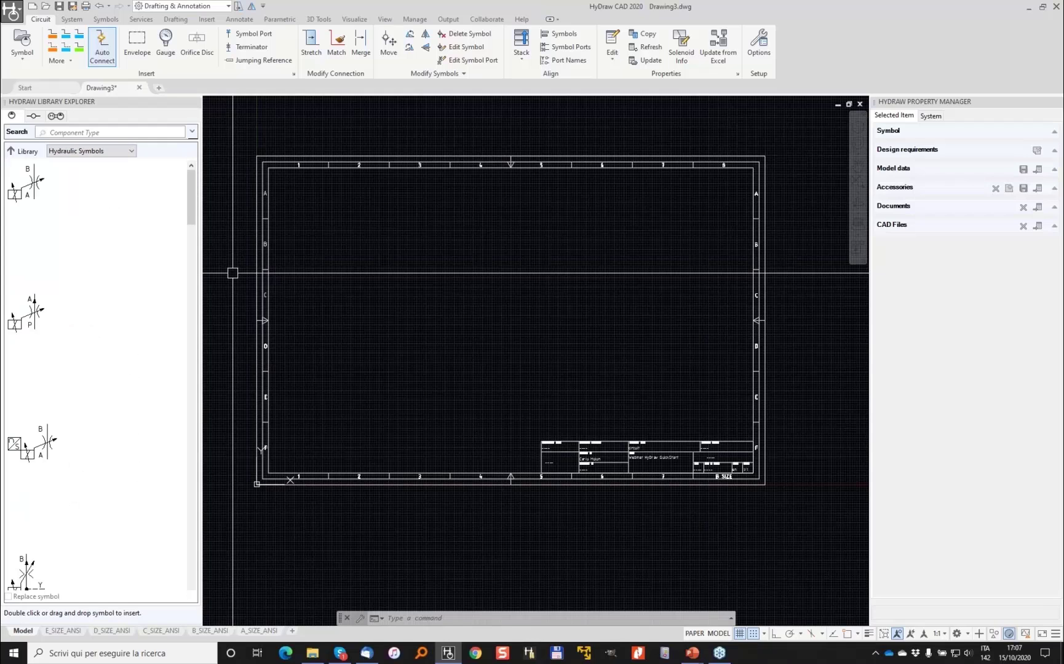
pyautogui.click(10, 152)
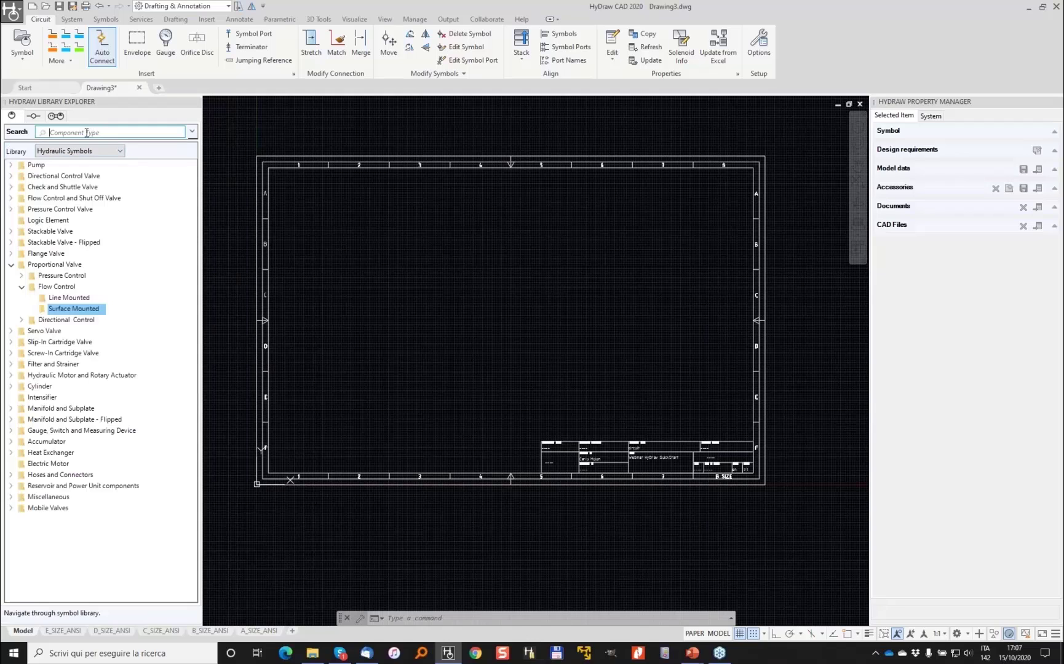
# Search the Hydraulic Symbols library for pump%fixed
pyautogui.click(86, 132)
pyautogui.write('pu')
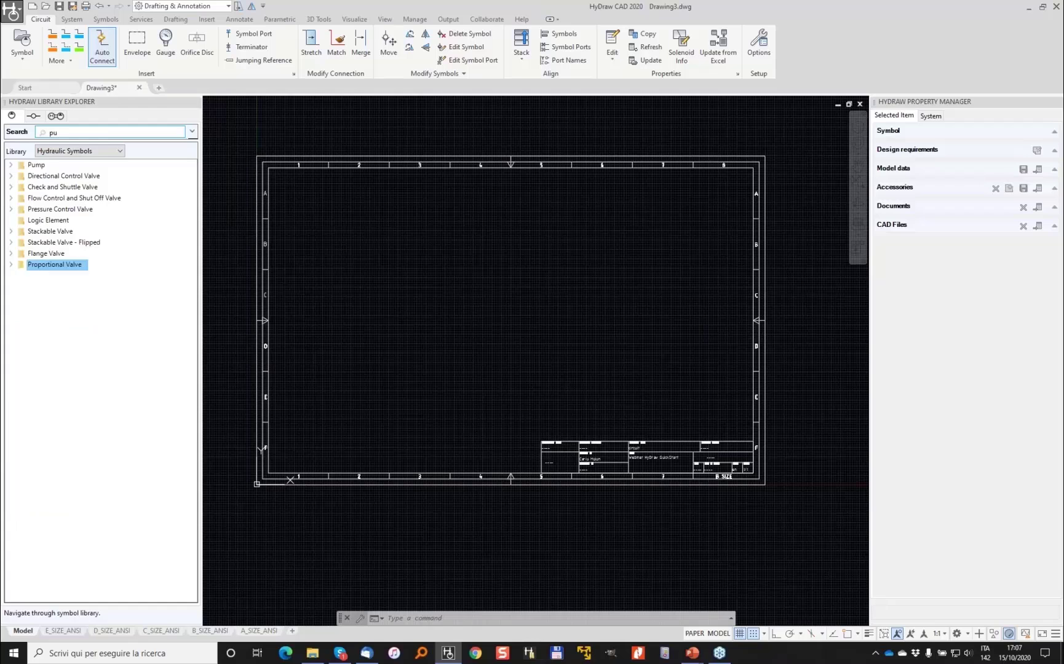
pyautogui.write('mp%')
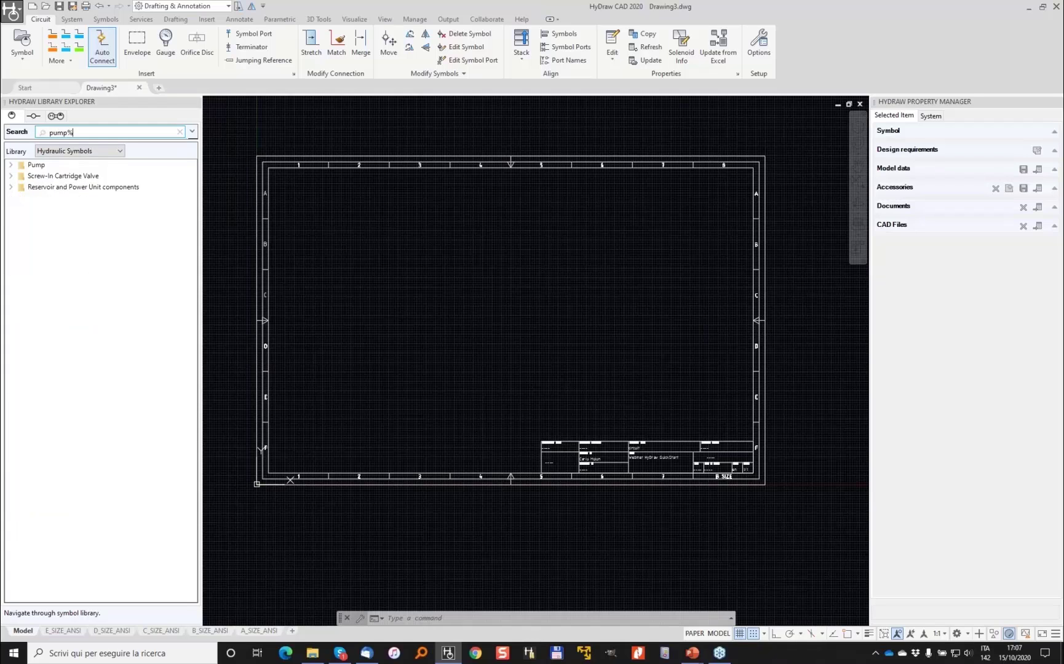
pyautogui.write('fixed')
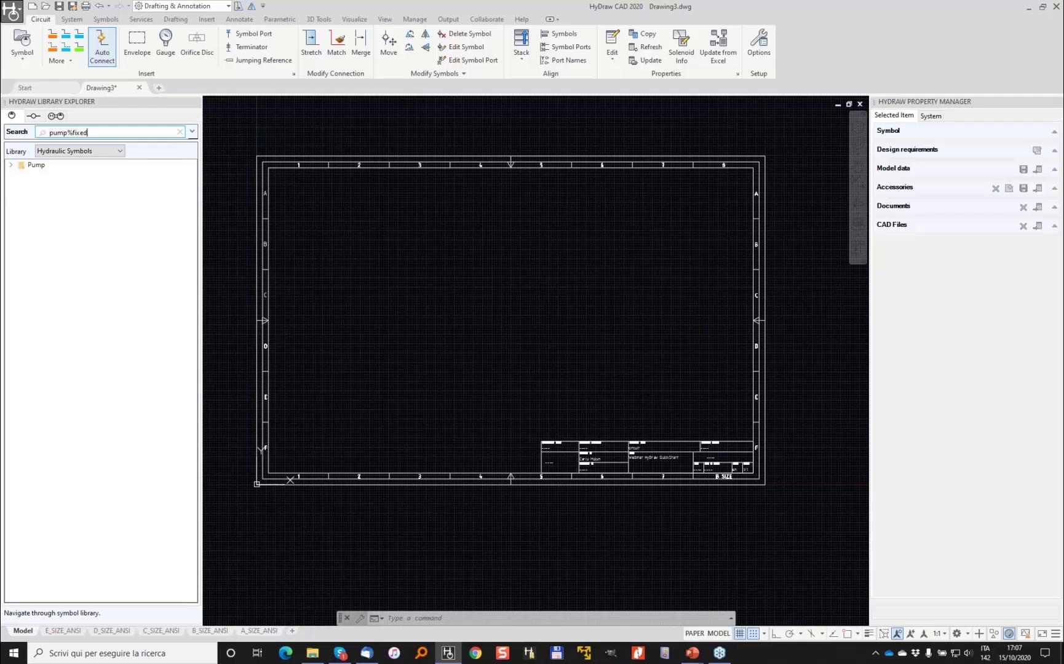
# Insert the first single fixed pump symbol in column 3 of the sheet, above the lower border
pyautogui.click(12, 166)
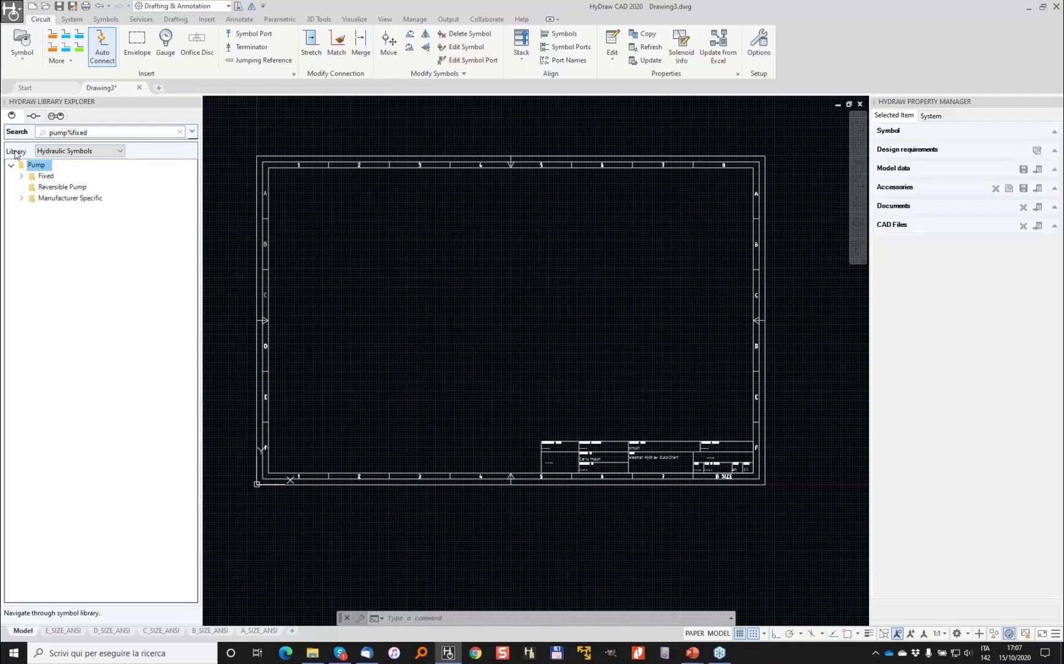
pyautogui.click(23, 176)
pyautogui.click(54, 186)
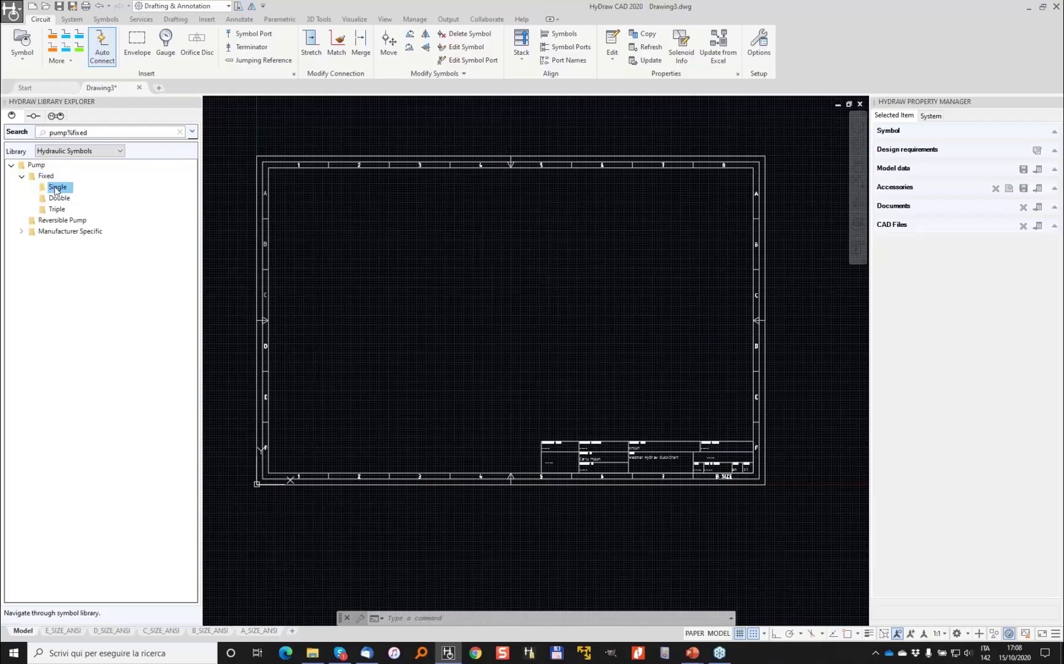
pyautogui.click(38, 185)
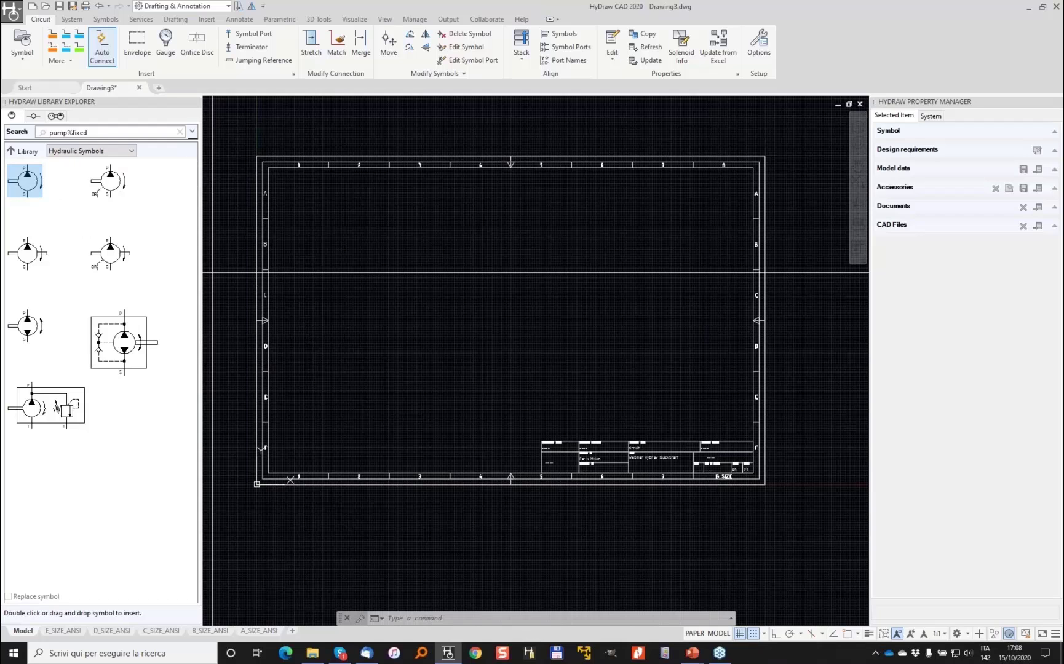
pyautogui.scroll(4, 399, 406)
pyautogui.moveTo(403, 384); pyautogui.dragTo(500, 309, button='middle')
pyautogui.click(505, 370)
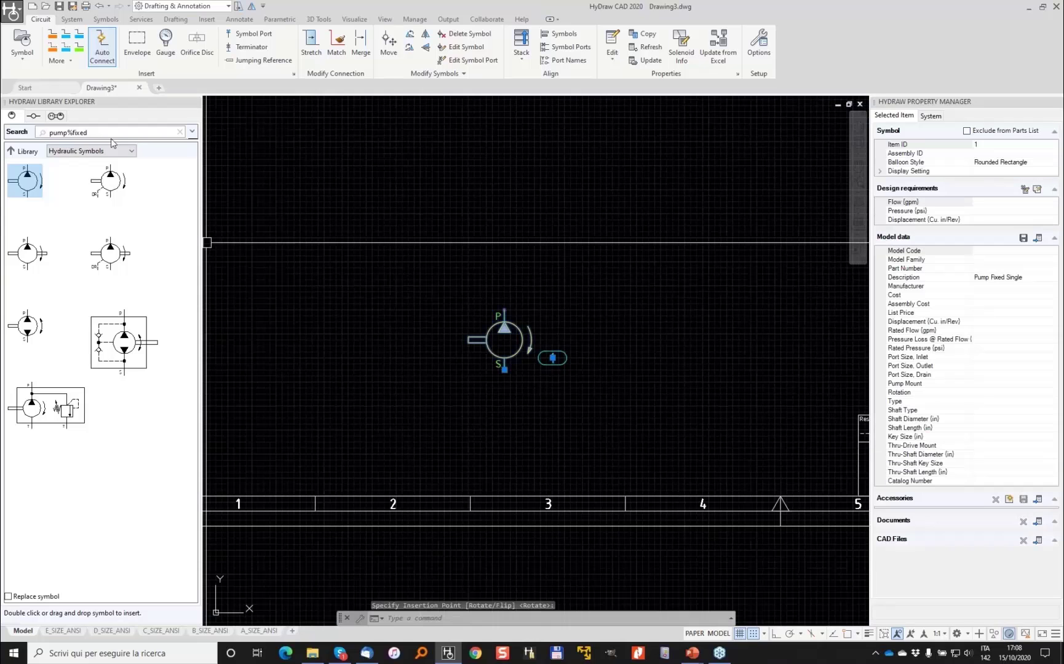
# Find symbols matching coupl in the library and insert the coupling set at the end of the pump's shaft
pyautogui.doubleClick(112, 133)
pyautogui.write('coupl')
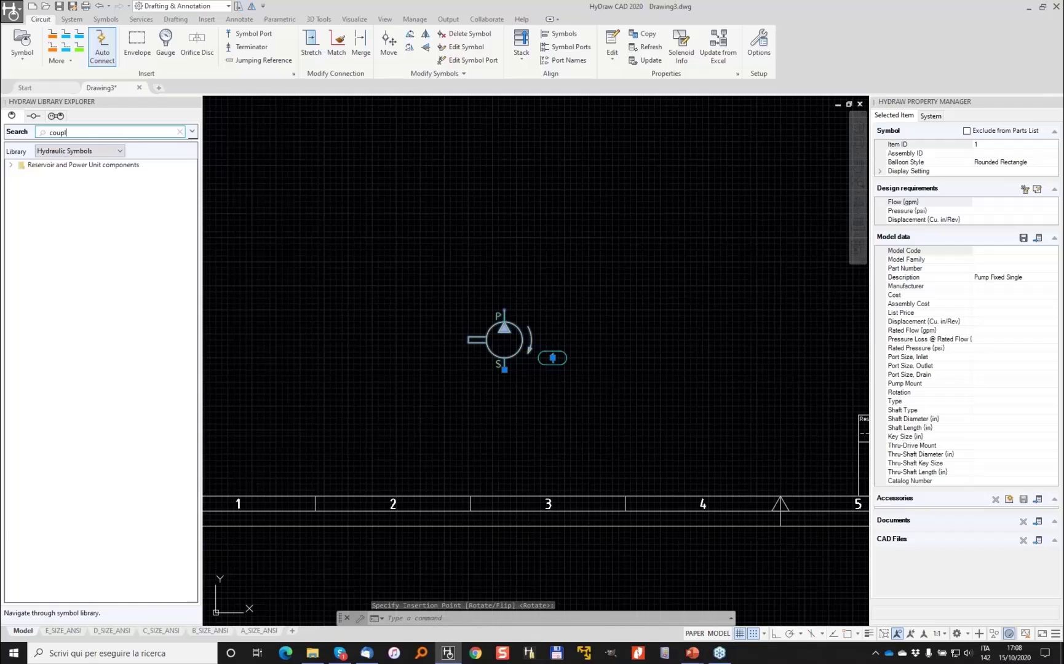
pyautogui.click(14, 165)
pyautogui.click(14, 164)
pyautogui.doubleClick(68, 177)
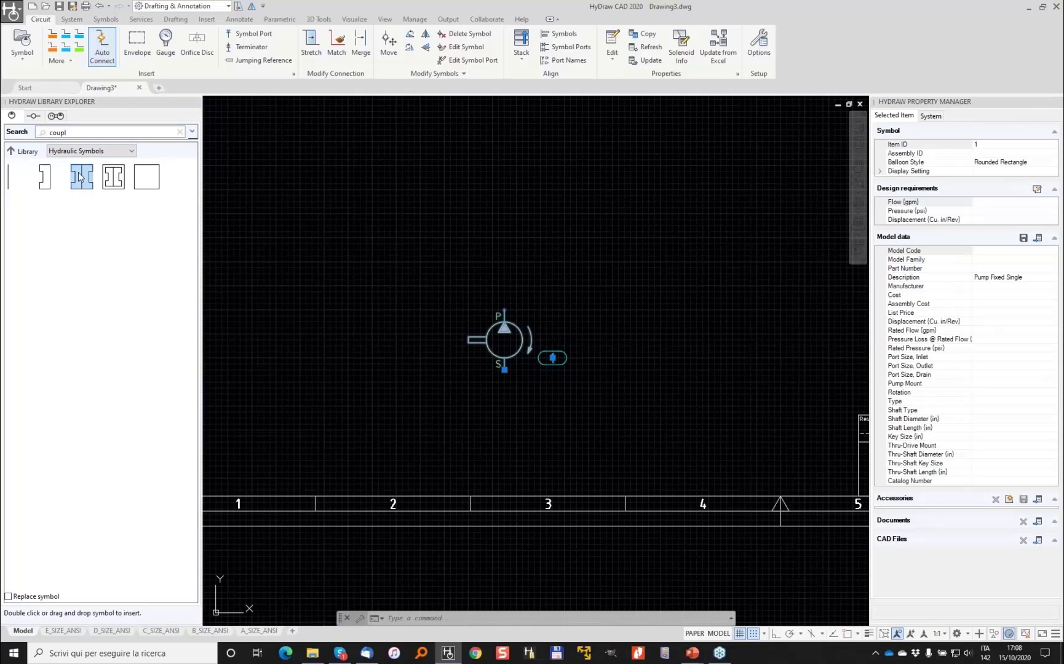
pyautogui.doubleClick(79, 177)
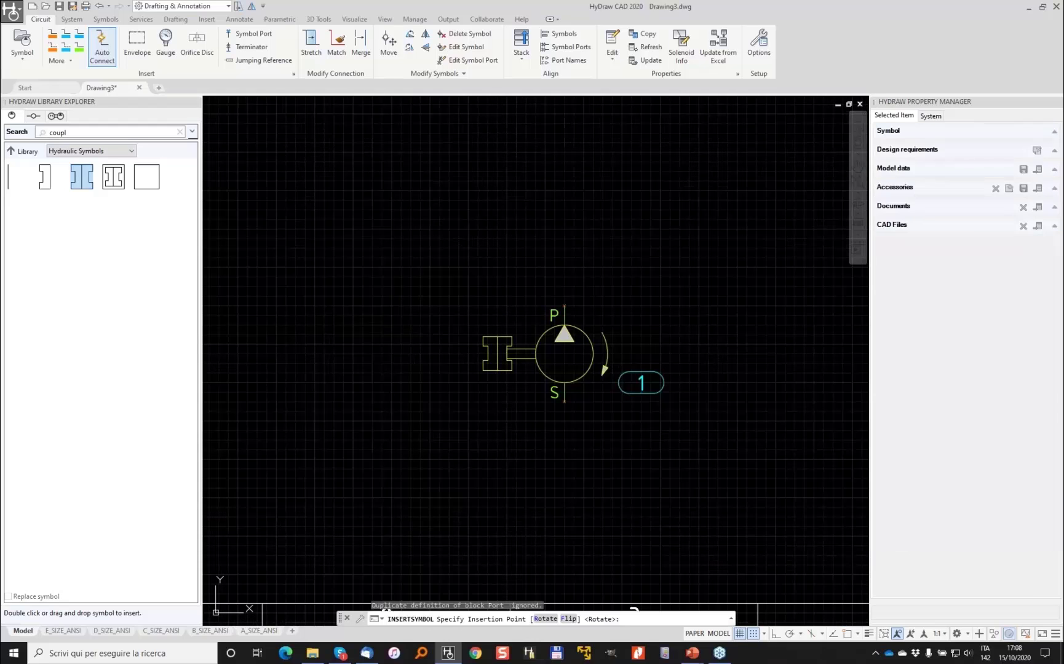
pyautogui.click(498, 354)
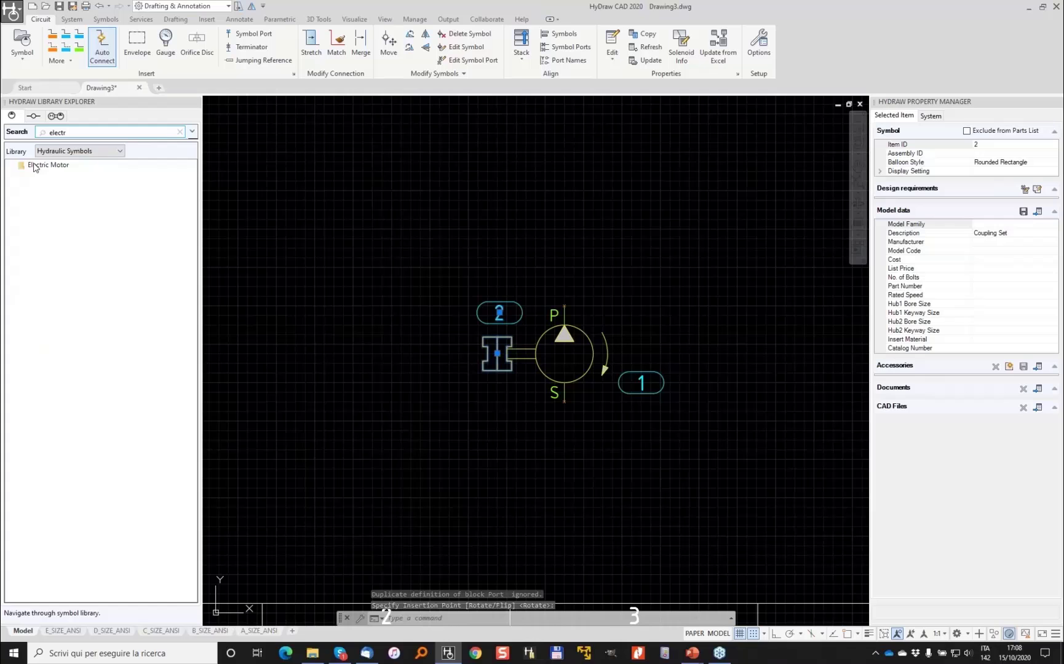
# Find symbols matching electr in the library and attach the basic electric motor to the coupling's free side
pyautogui.click(34, 164)
pyautogui.doubleClick(33, 165)
pyautogui.doubleClick(22, 178)
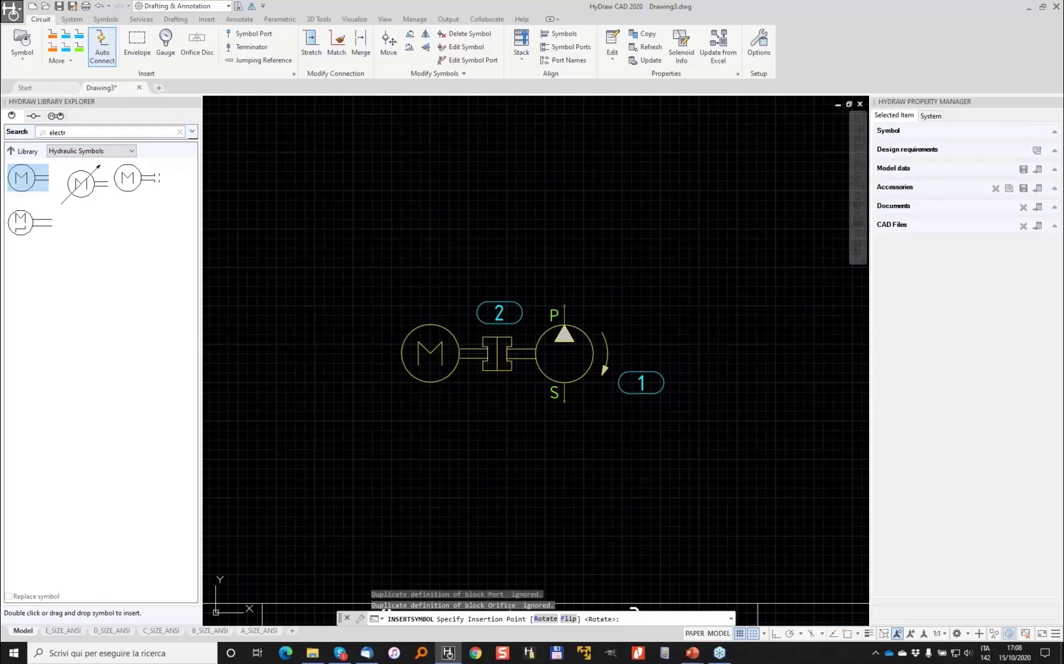
pyautogui.click(488, 354)
# Find symbols matching ada under Reservoir and Power Unit components and insert the motor/pump adapter around the coupling
pyautogui.doubleClick(74, 132)
pyautogui.write('ada')
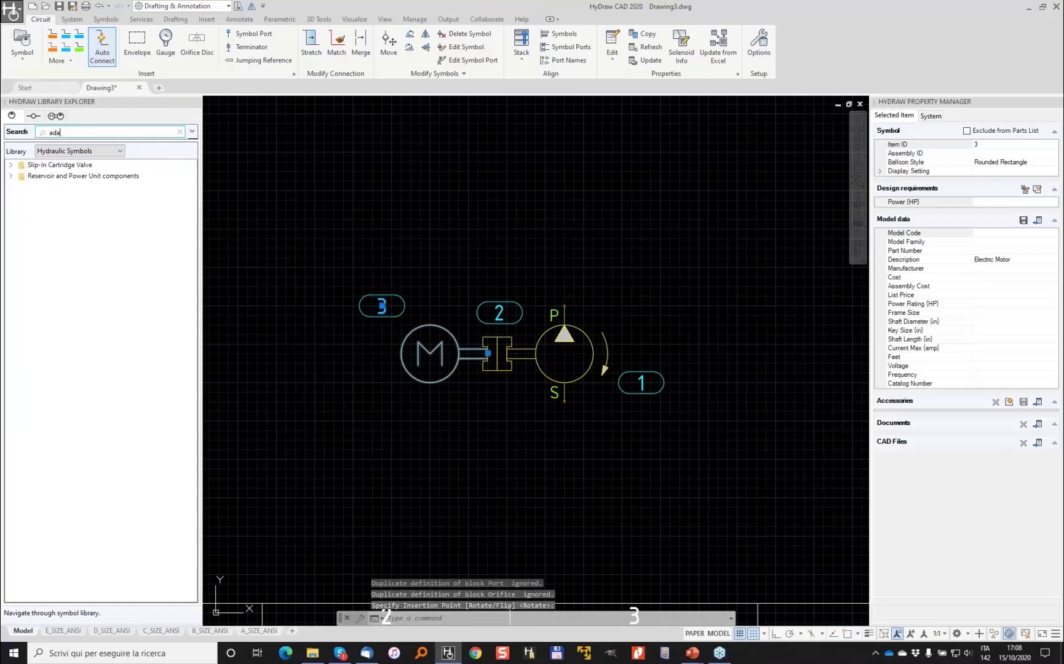
pyautogui.click(11, 176)
pyautogui.click(21, 188)
pyautogui.click(46, 200)
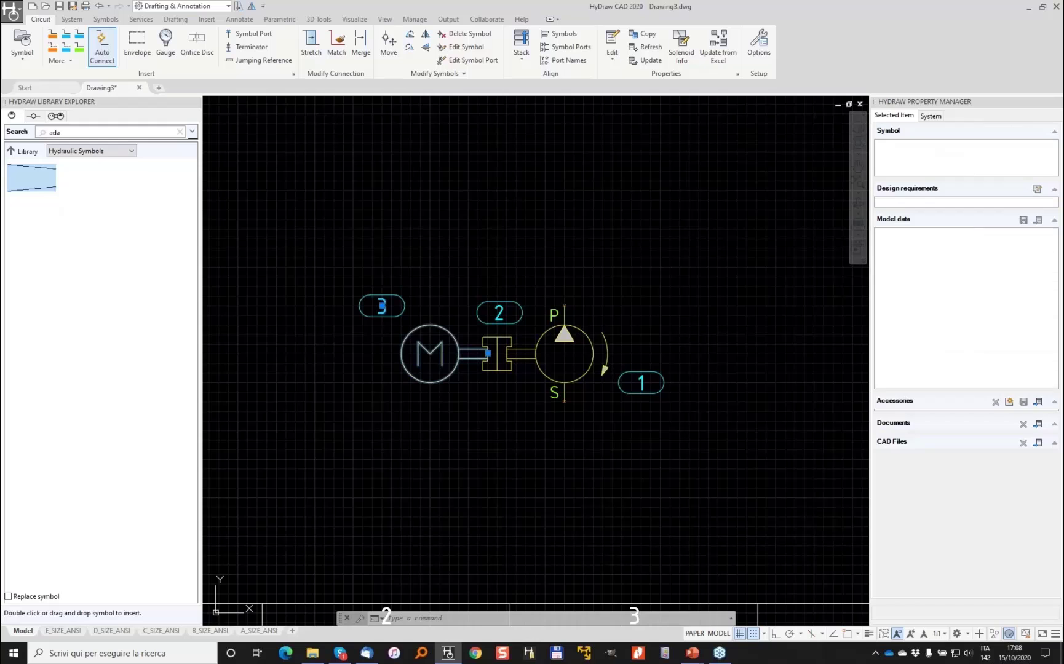
pyautogui.click(488, 354)
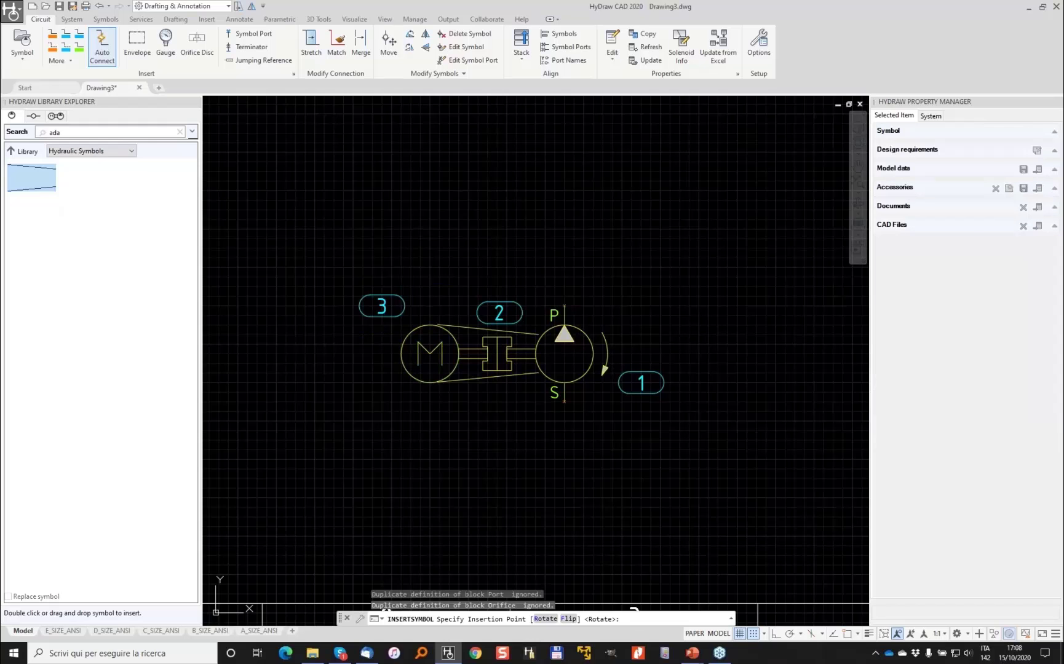
pyautogui.doubleClick(54, 132)
pyautogui.write('che')
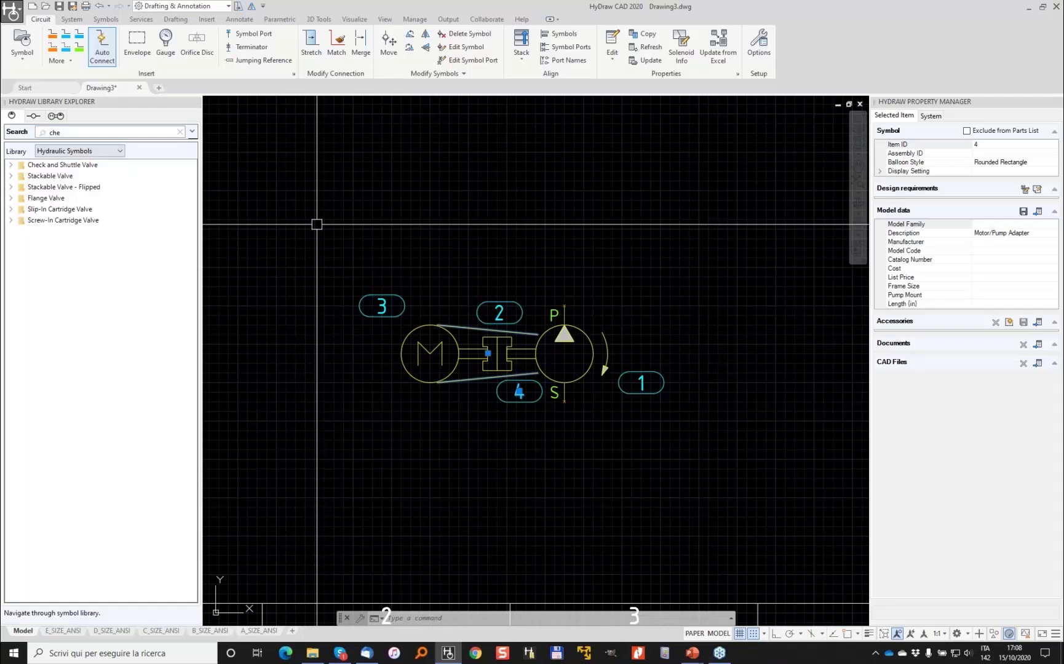
pyautogui.scroll(-2, 349, 218)
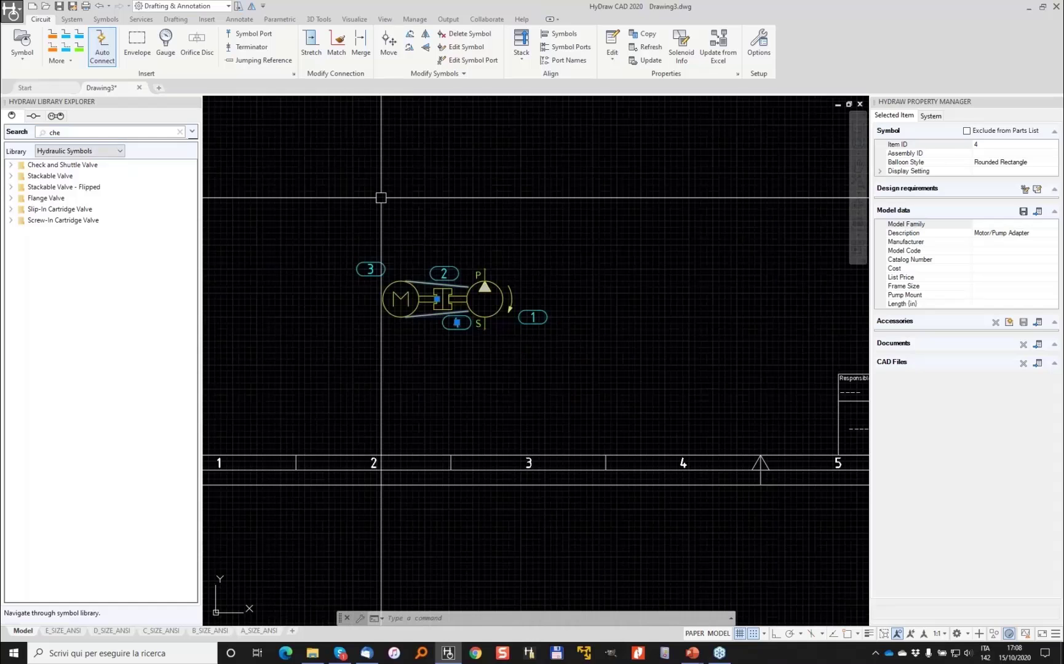
pyautogui.moveTo(381, 198); pyautogui.dragTo(347, 231, button='middle')
pyautogui.press('Escape')
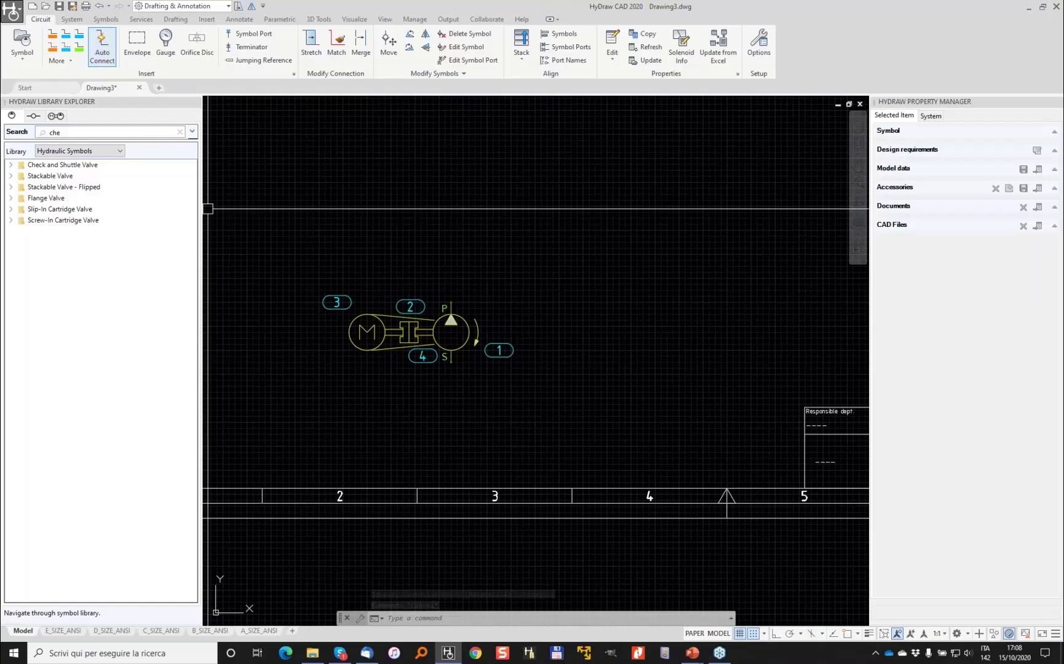
pyautogui.click(179, 132)
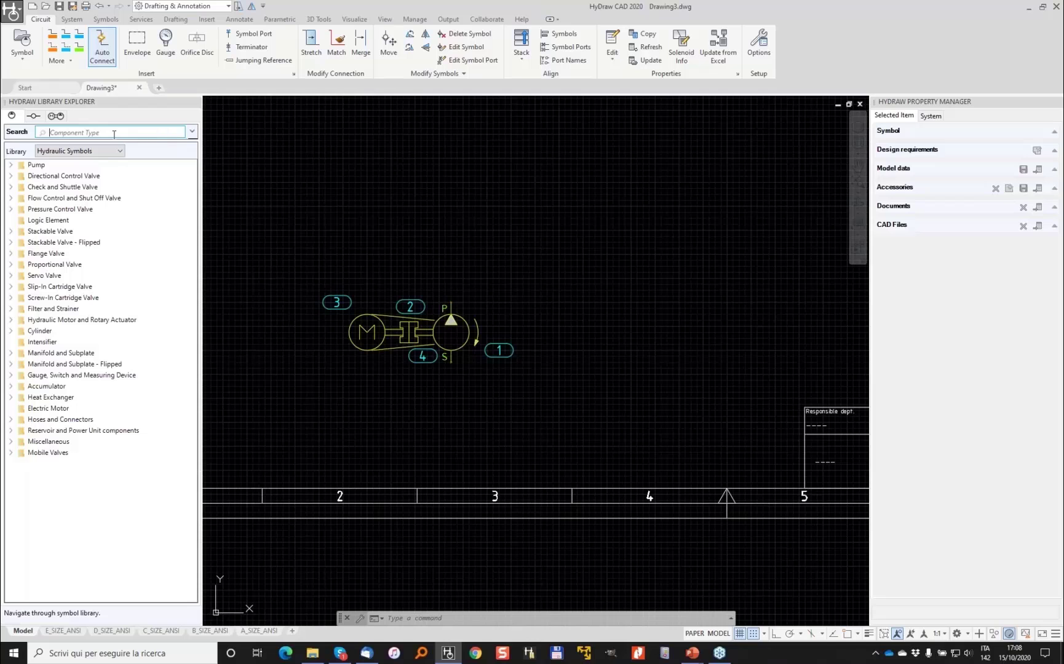
# Search the FluidPowerTools.com database for hydraulic models with model code dg4v%6c
pyautogui.click(193, 132)
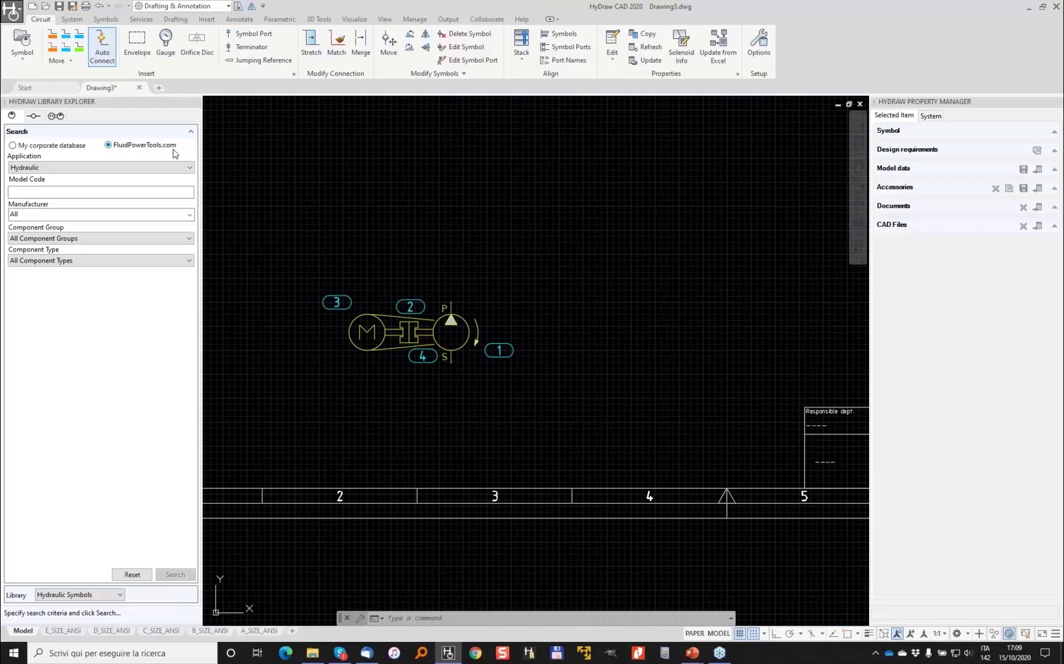
pyautogui.click(71, 194)
pyautogui.write('dg4v')
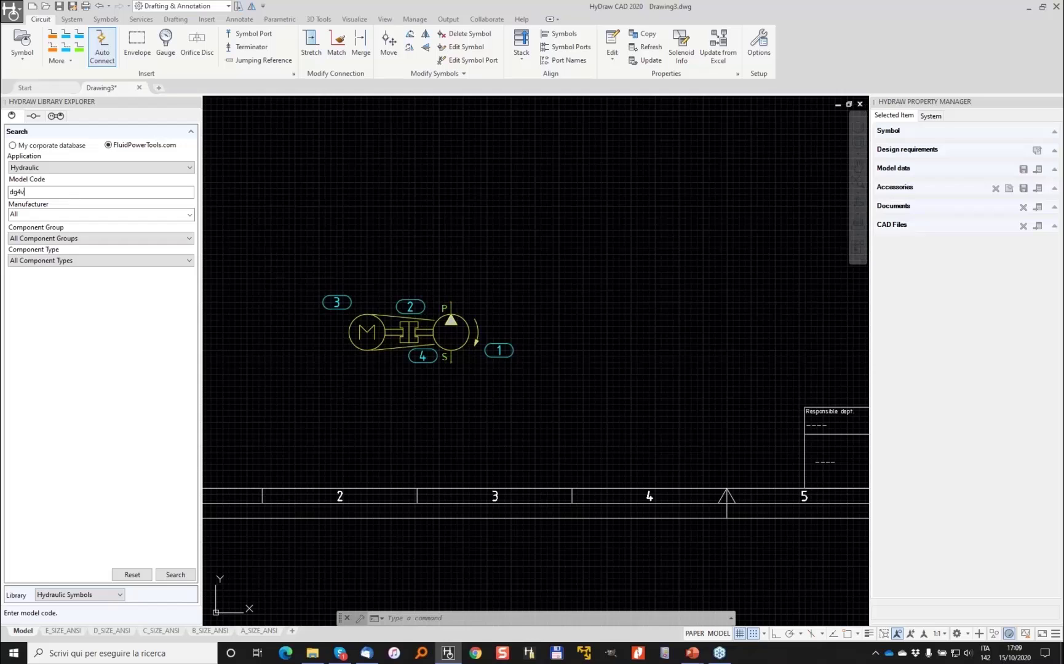
pyautogui.write('%6c')
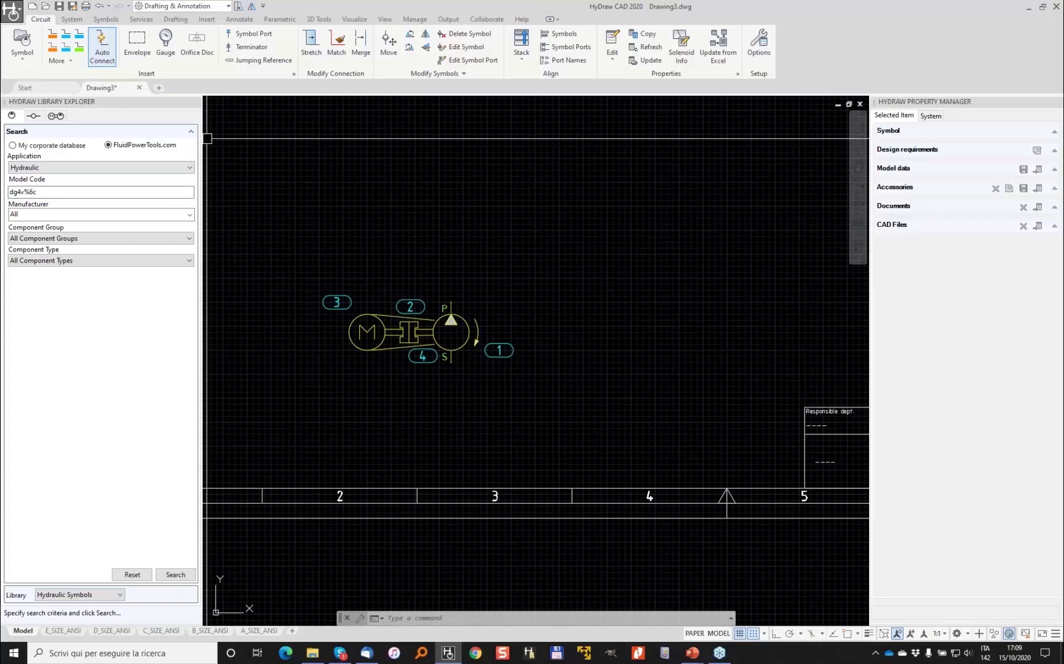
pyautogui.click(177, 575)
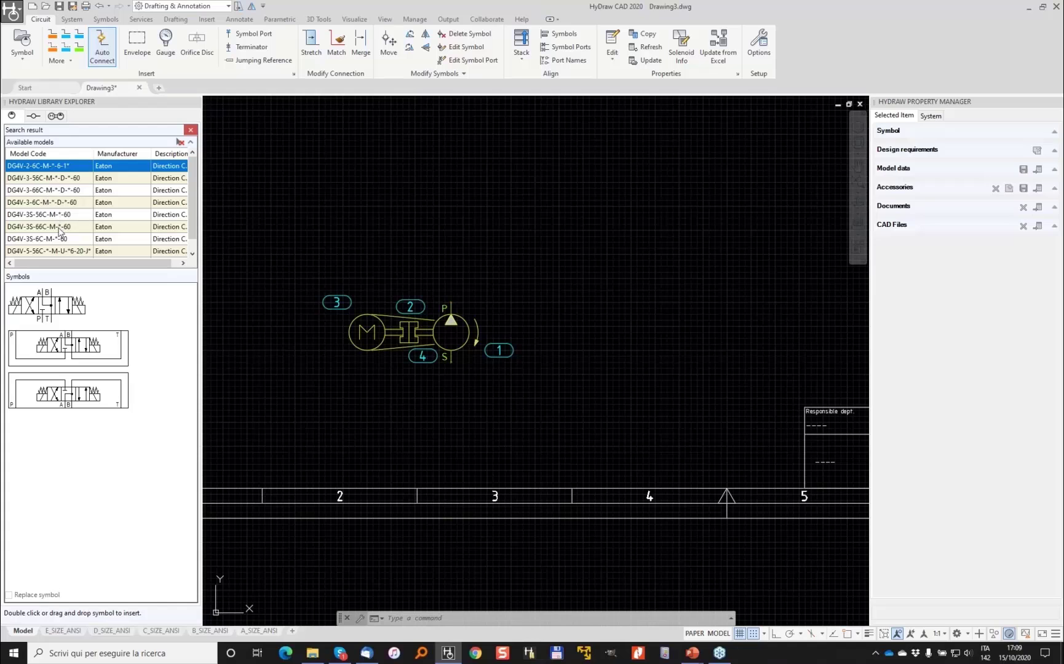
# Insert the first symbol of Eaton model DG4V-3S-6C-M-*-60 above the pump, with its P port aligned to the pump's P port
pyautogui.click(105, 216)
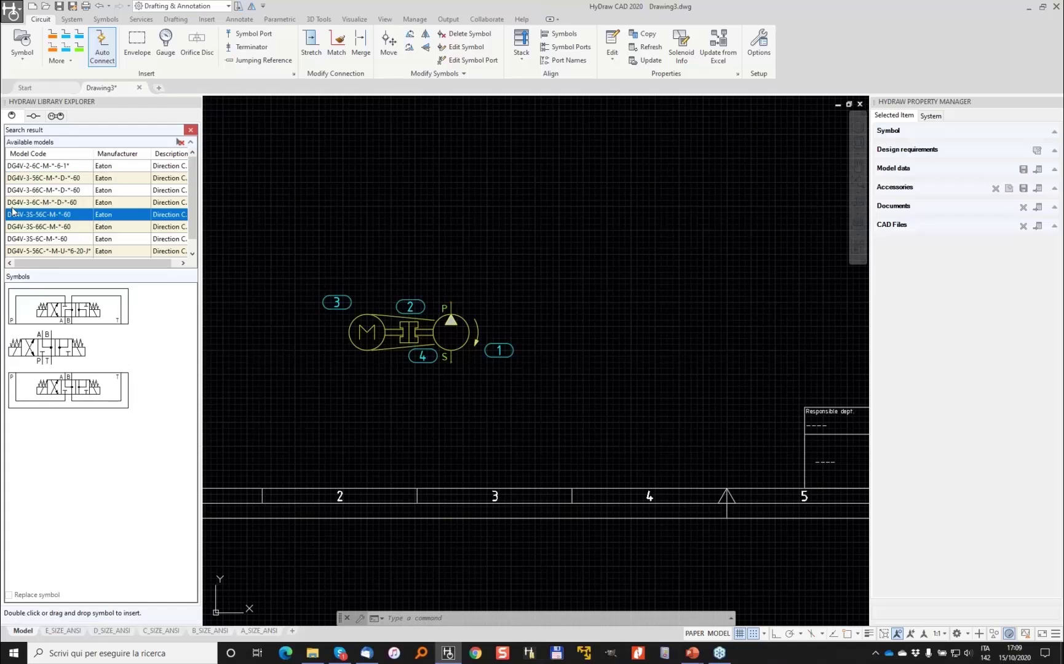
pyautogui.click(59, 239)
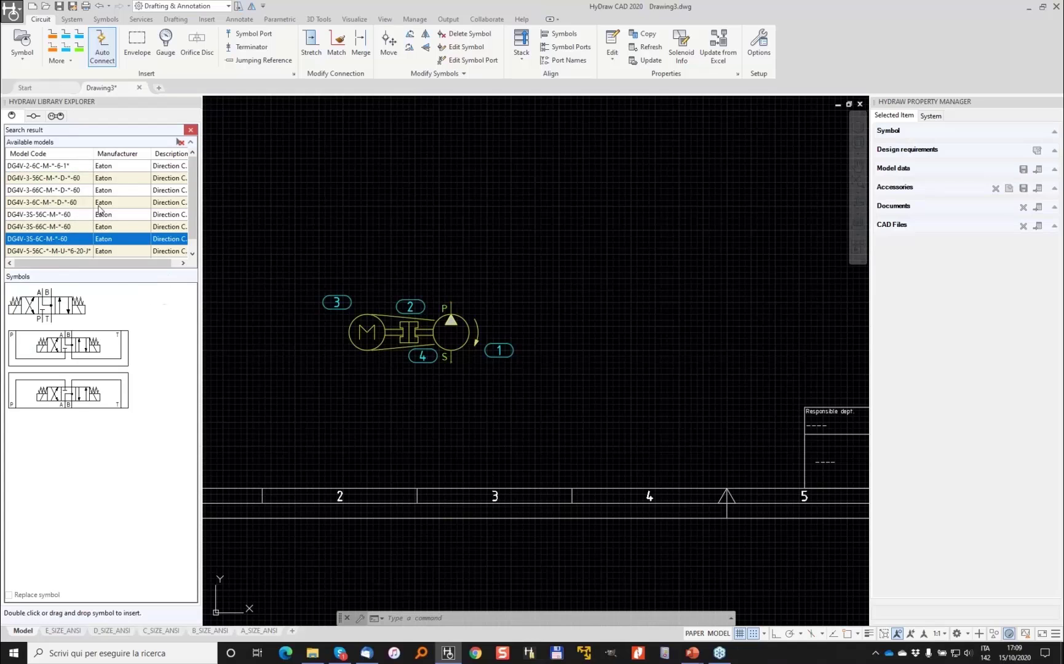
pyautogui.click(54, 311)
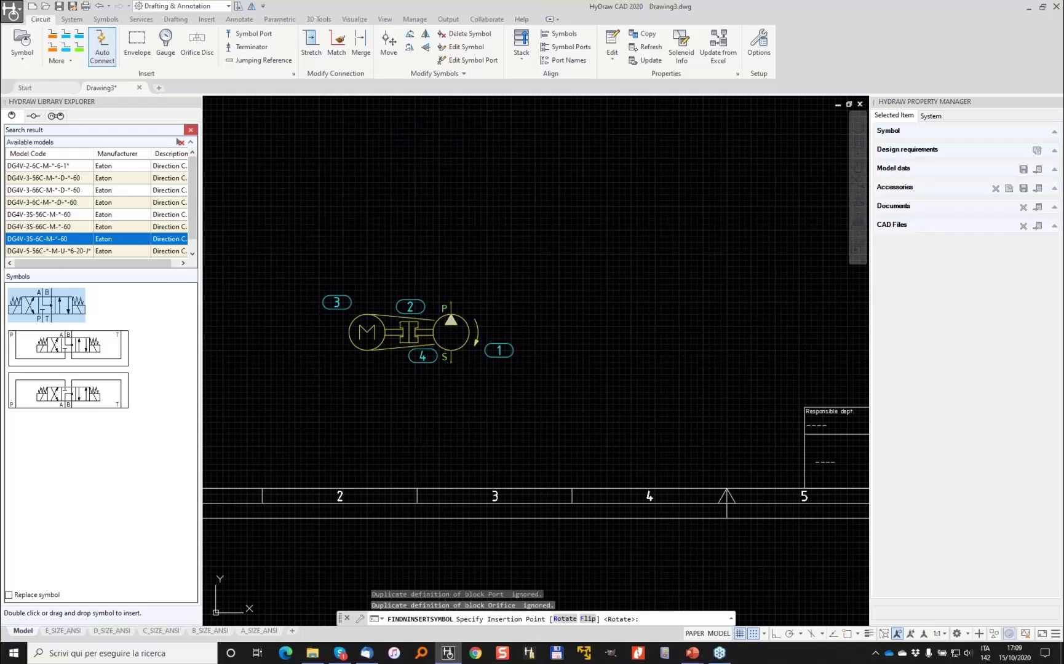
pyautogui.click(494, 174)
pyautogui.moveTo(491, 132); pyautogui.dragTo(451, 217, button='middle')
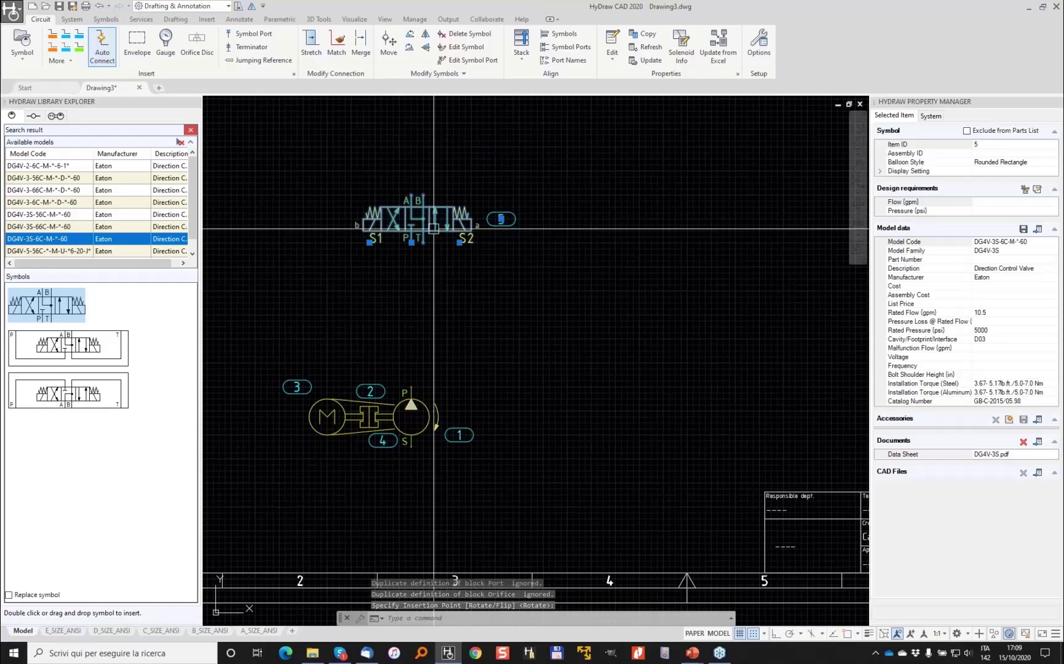
# Copy the directional control valve once to its right at the same height
pyautogui.rightClick(372, 220)
pyautogui.click(445, 361)
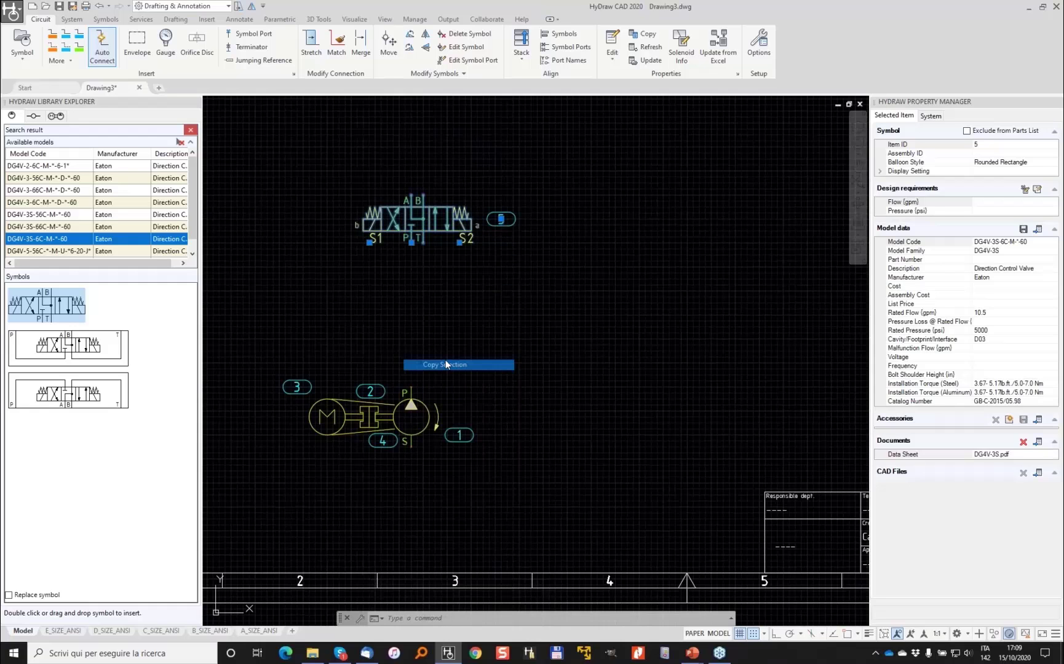
pyautogui.click(411, 296)
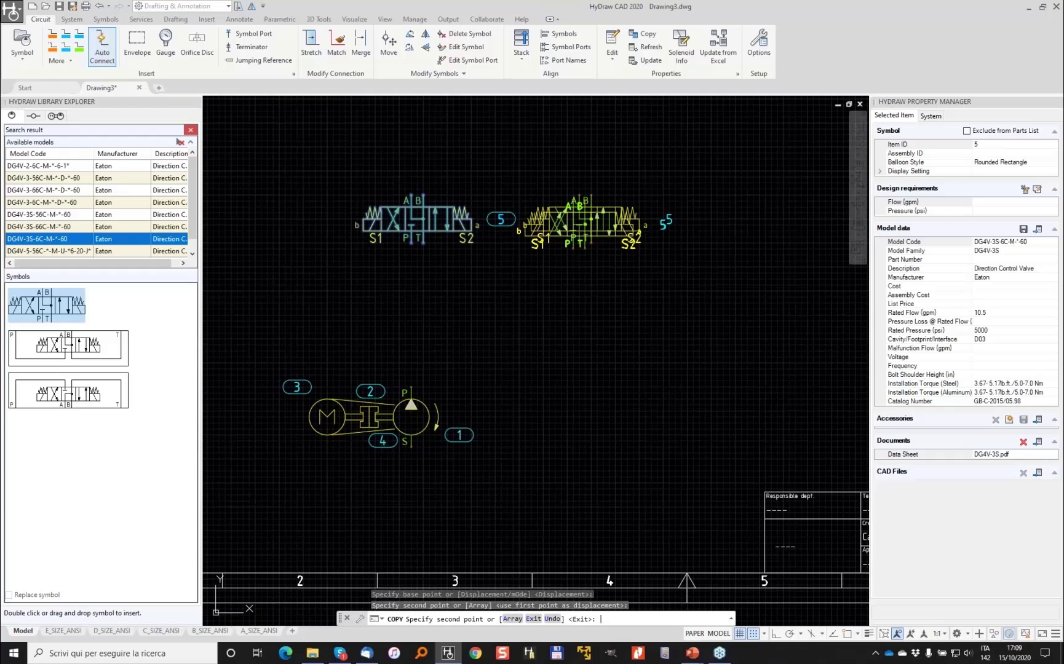
pyautogui.press('Return')
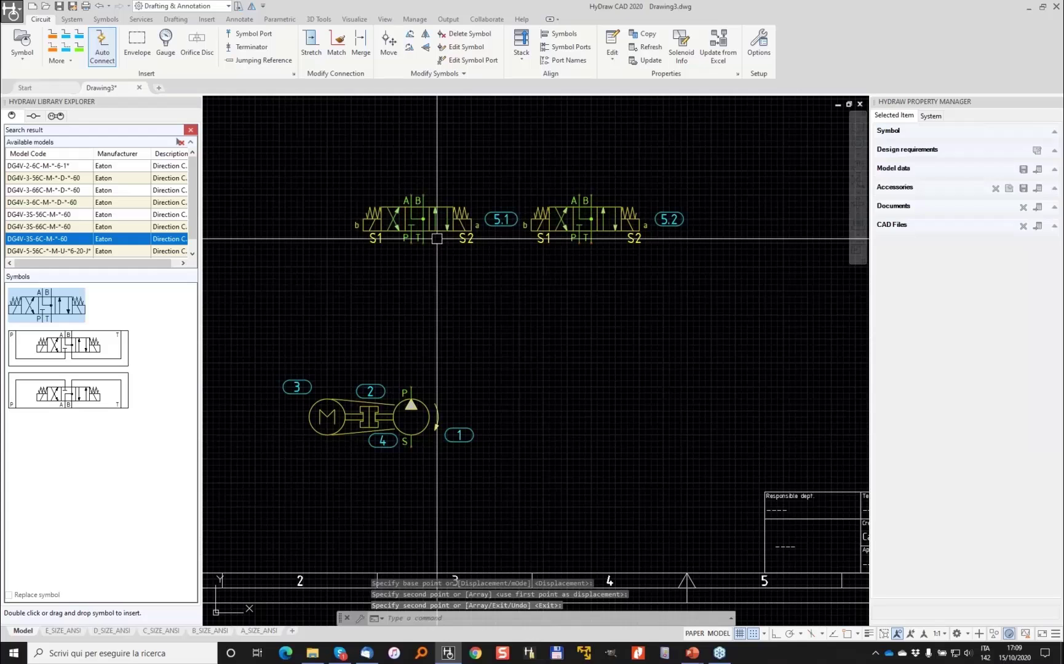
pyautogui.scroll(2, 471, 218)
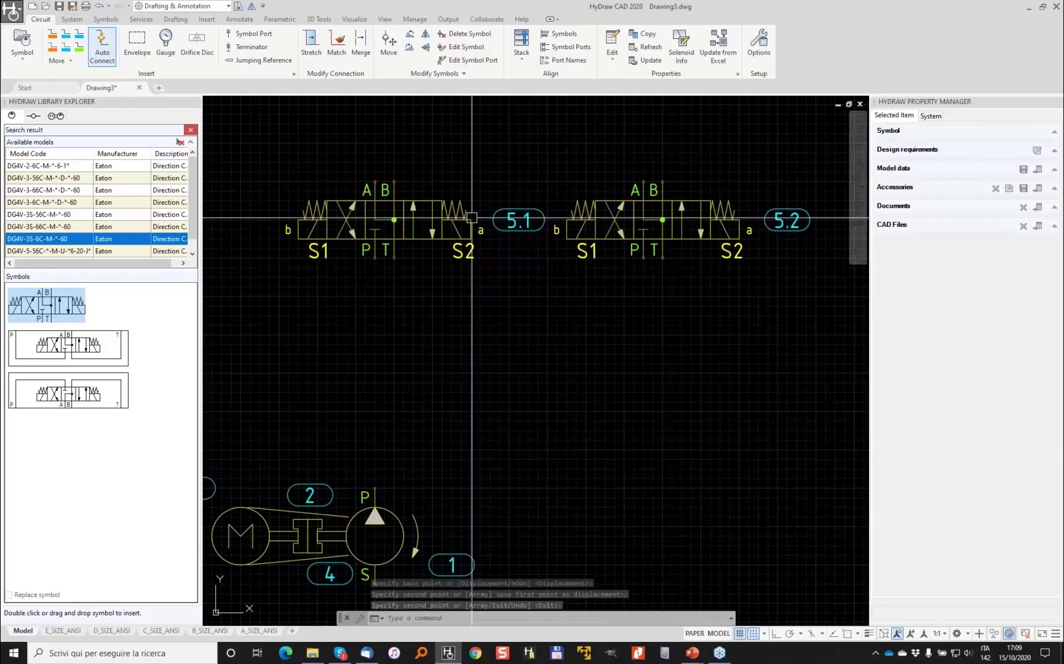
pyautogui.scroll(-2, 656, 220)
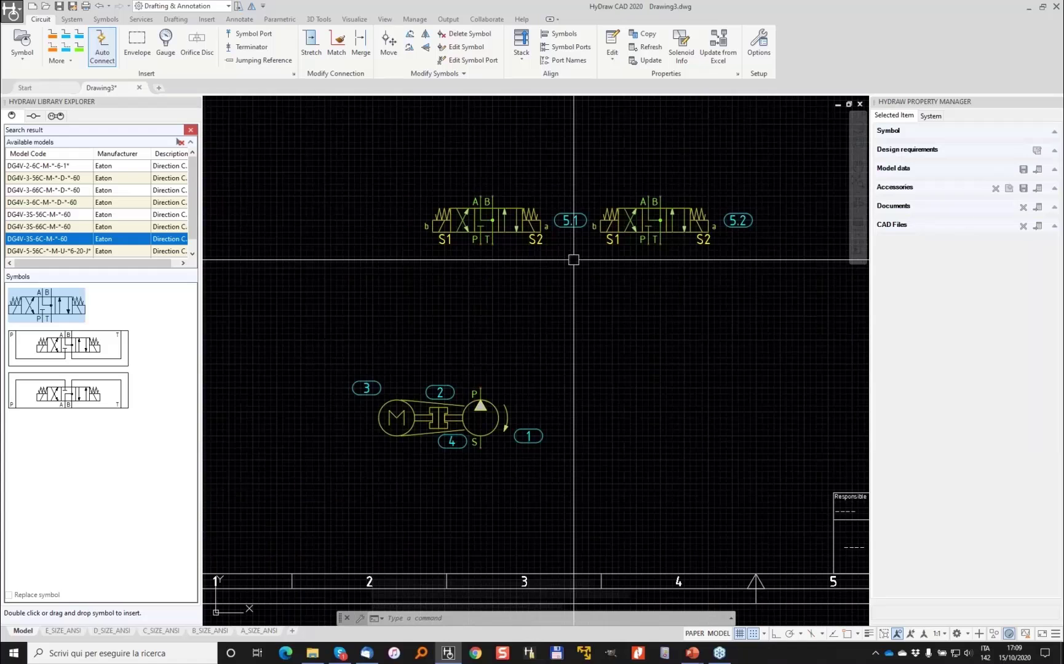
# Draw pressure lines from the pump's P port to the first valve's P port, and from the second valve's P port to that line
pyautogui.click(54, 35)
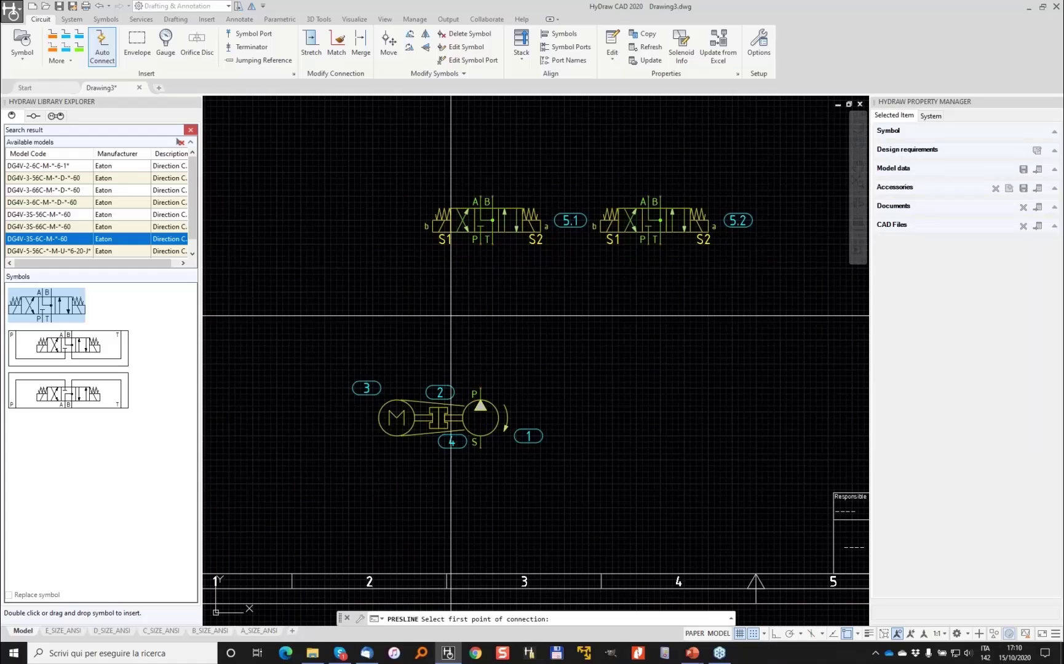
pyautogui.click(480, 388)
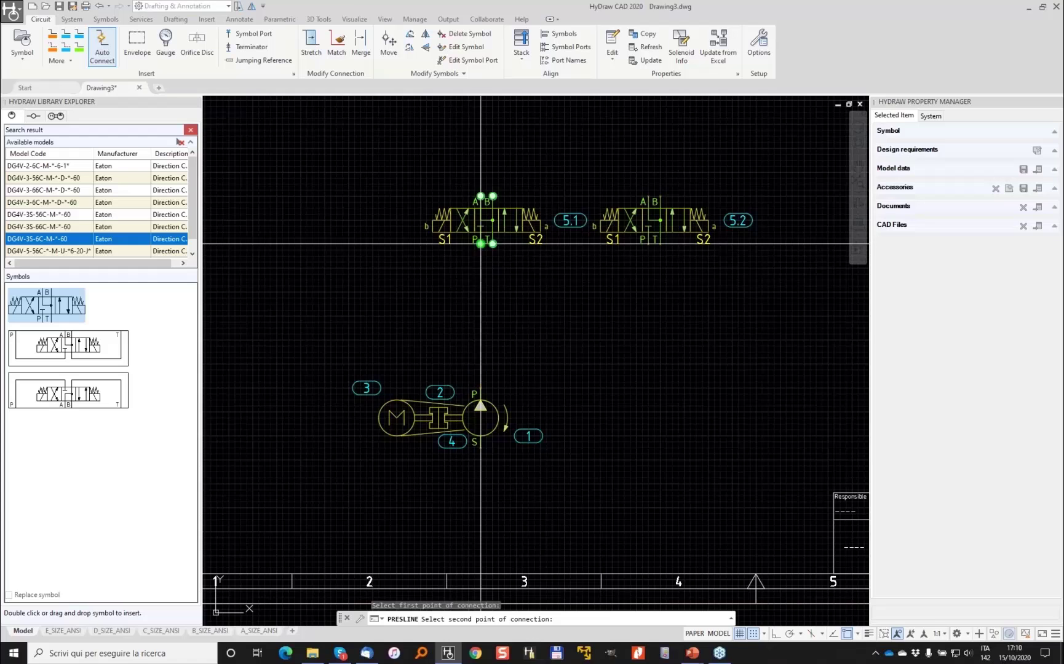
pyautogui.click(481, 243)
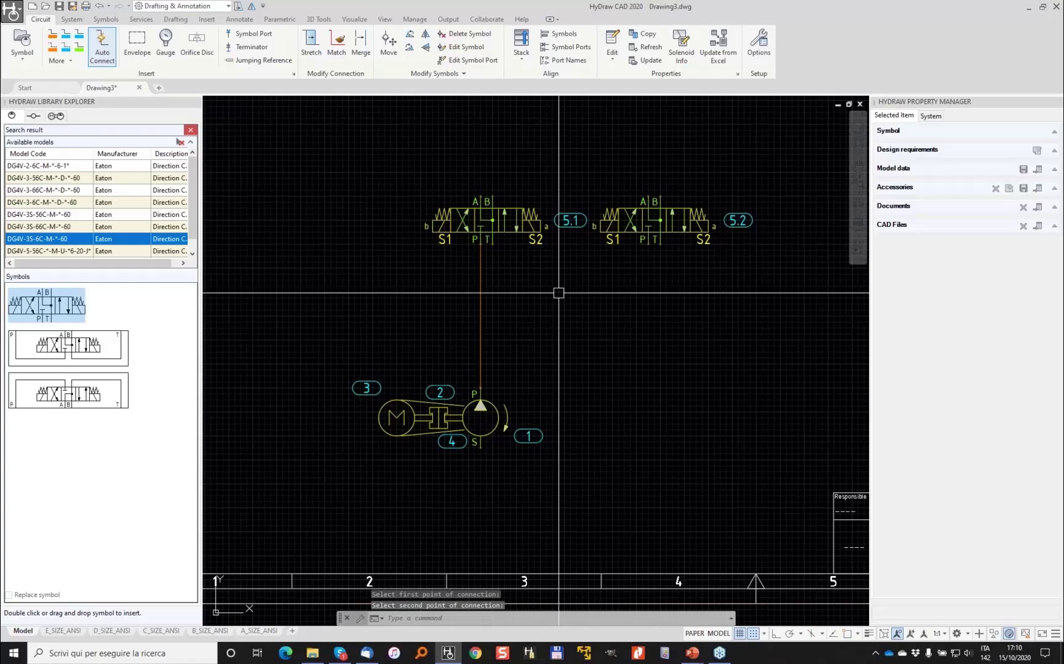
pyautogui.press('Return')
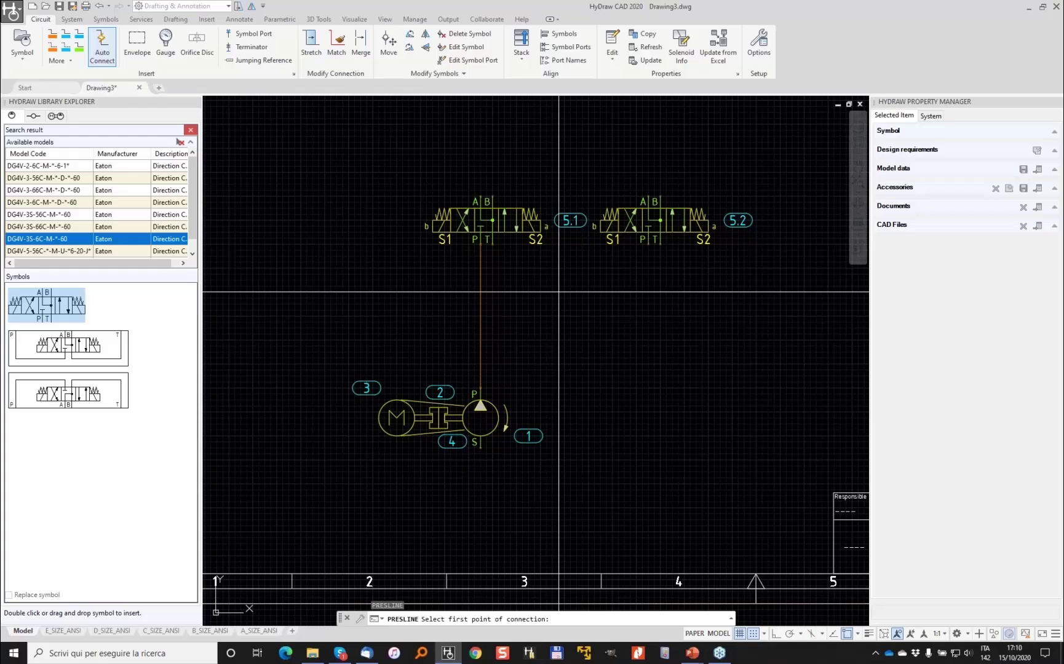
pyautogui.click(645, 244)
pyautogui.click(481, 298)
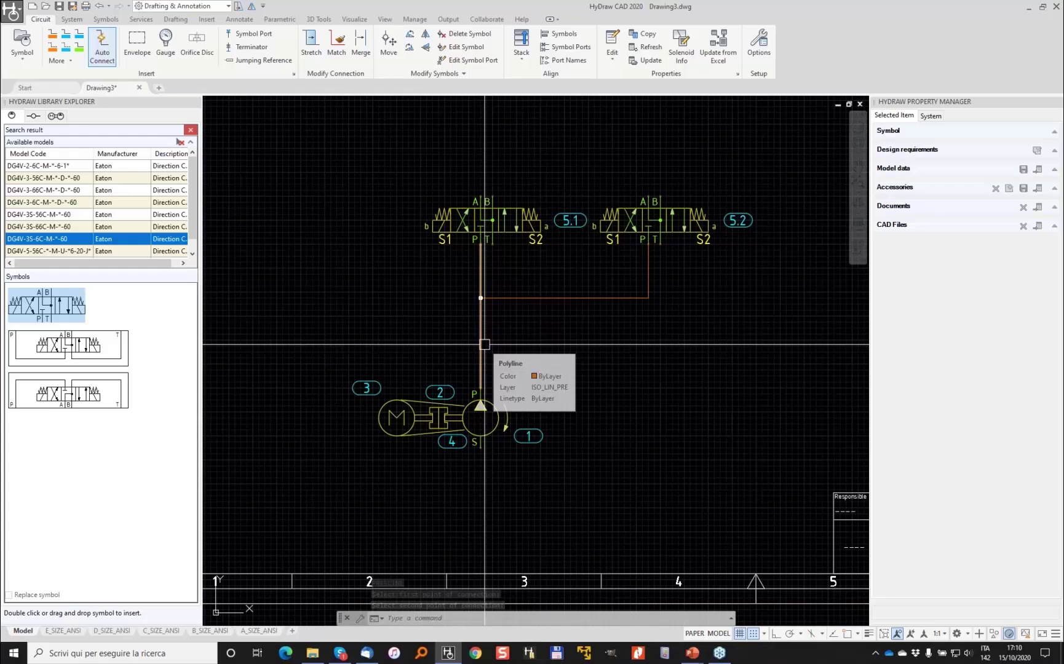
# Search the FluidPowerTools.com database for hydraulic models with model code rv10a
pyautogui.click(191, 130)
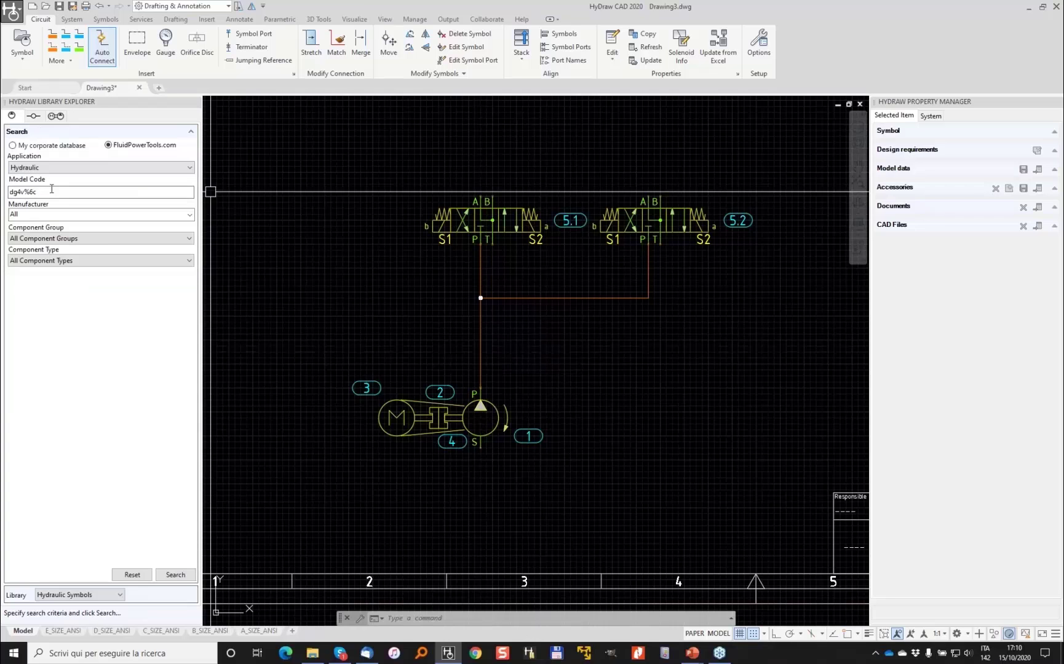
pyautogui.doubleClick(45, 191)
pyautogui.write('rv10a')
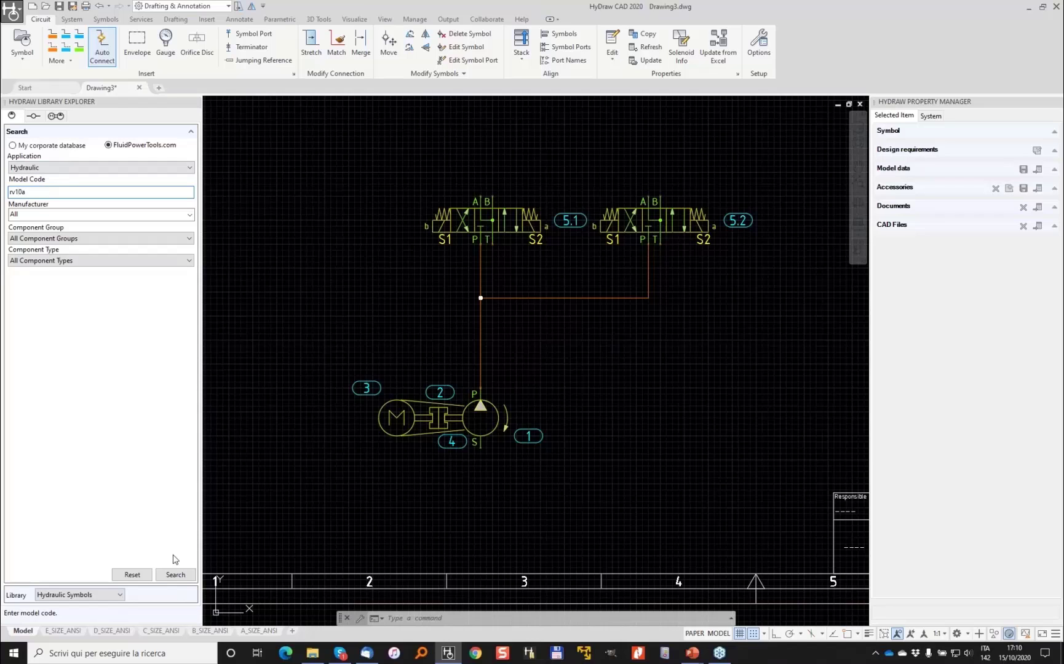
pyautogui.click(175, 574)
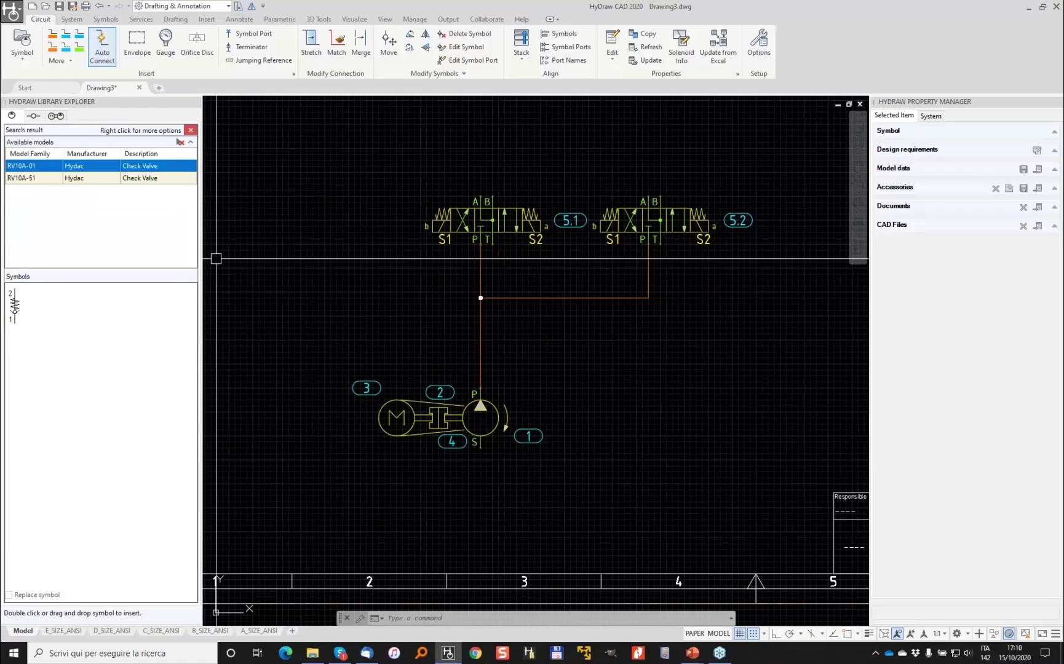
# Insert the Hydac RV10A-01 check valve into the pressure line between the pump's P port and the branch junction
pyautogui.doubleClick(14, 307)
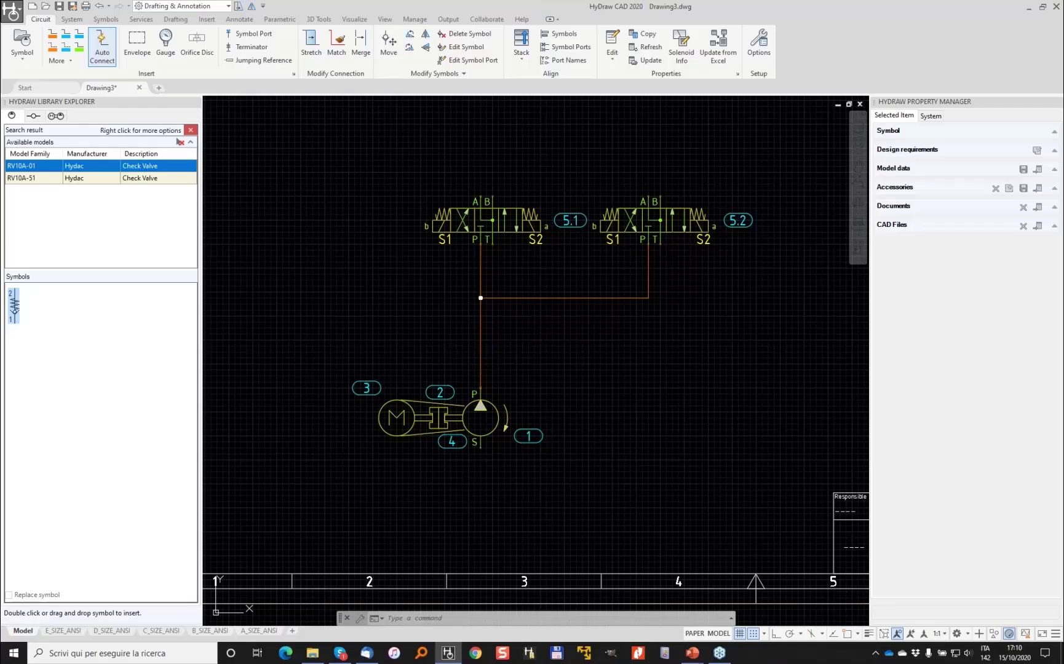
pyautogui.scroll(2, 480, 363)
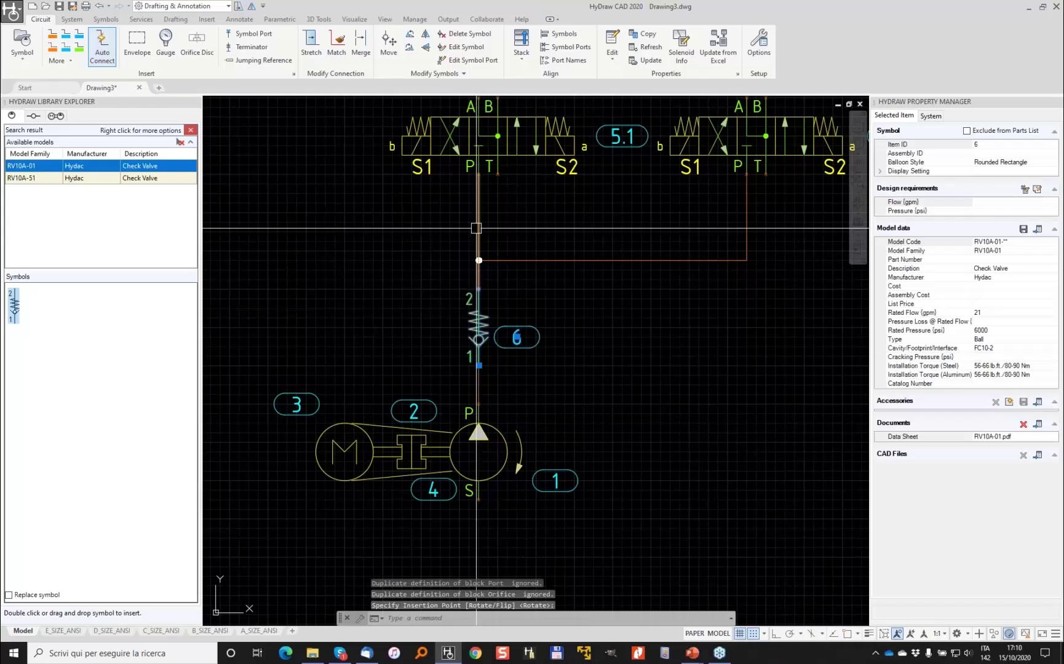
pyautogui.click(477, 228)
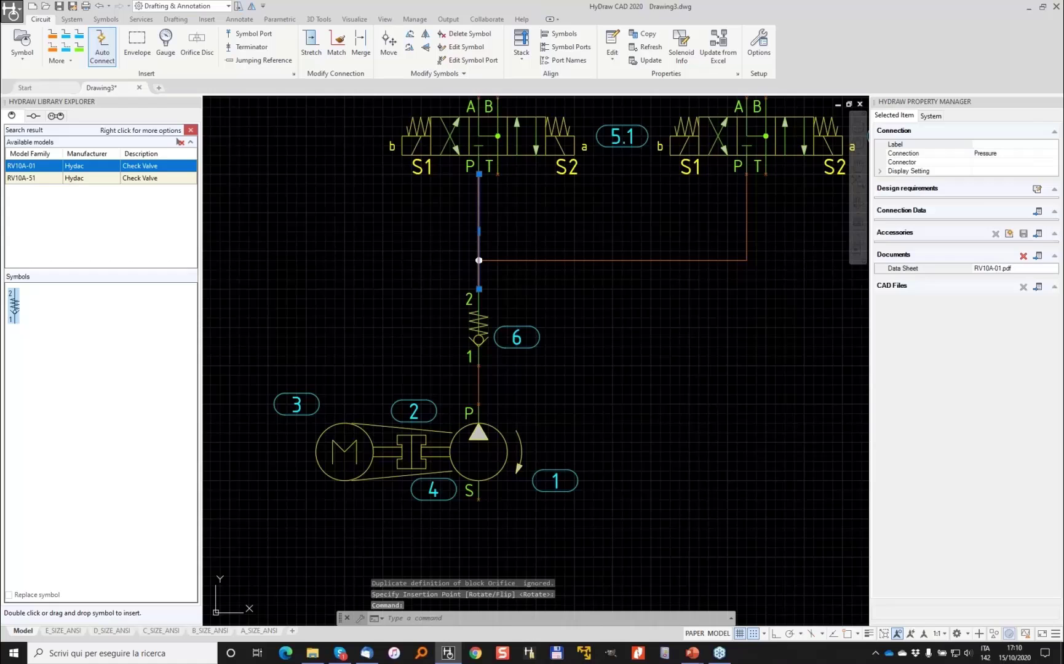
pyautogui.press('Escape')
# Move the whole motor-pump group straight down to leave more space below the check valve
pyautogui.scroll(-2, 510, 321)
pyautogui.moveTo(554, 372); pyautogui.dragTo(557, 297, button='middle')
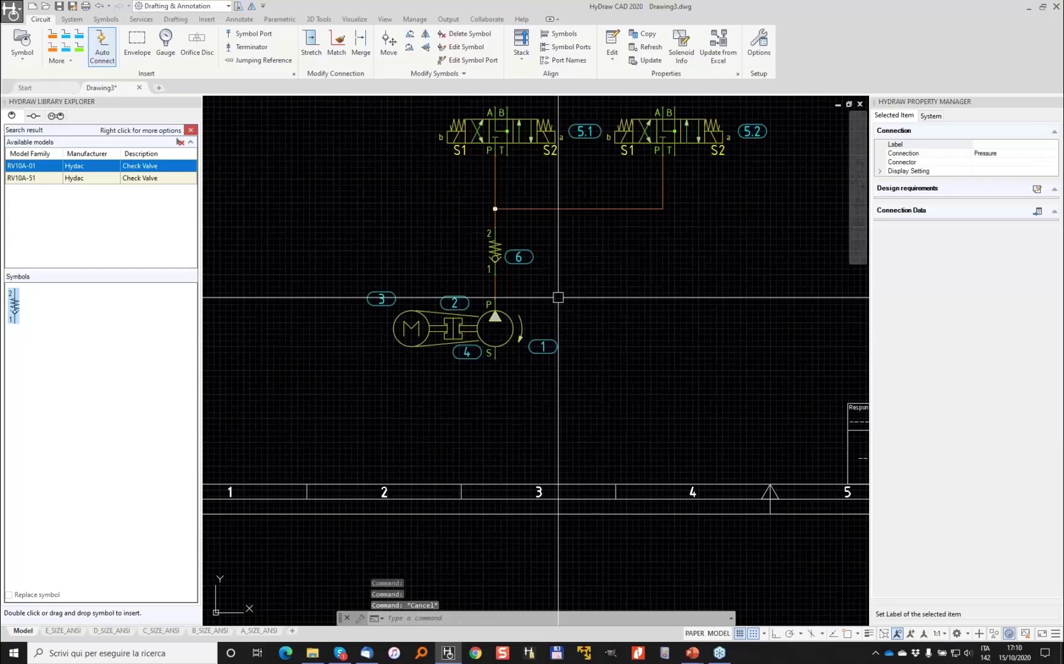
pyautogui.click(612, 388)
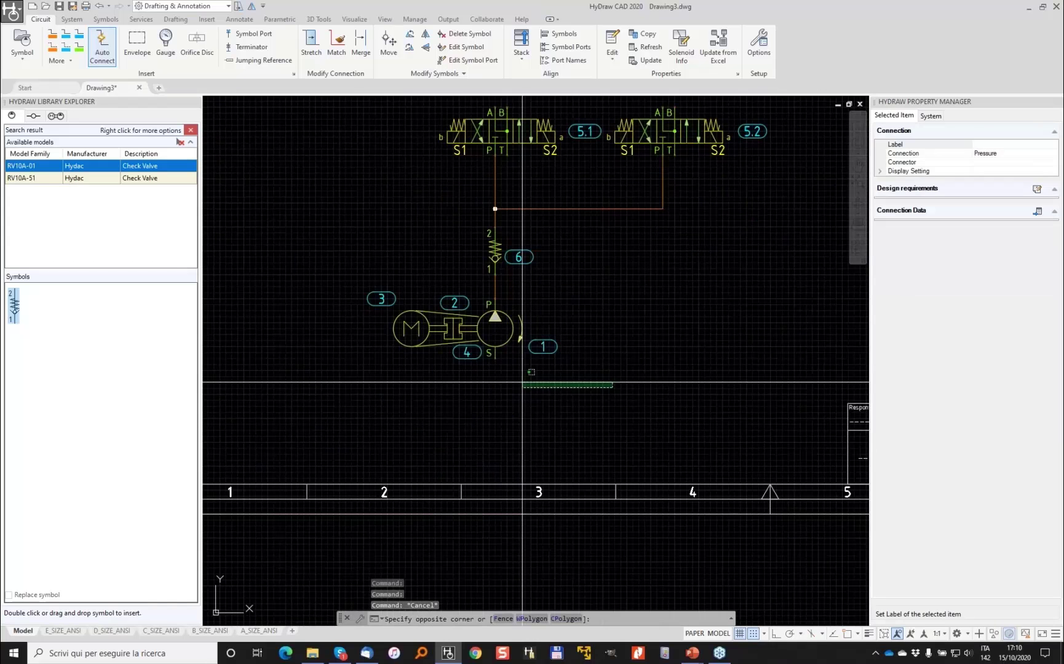
pyautogui.click(355, 331)
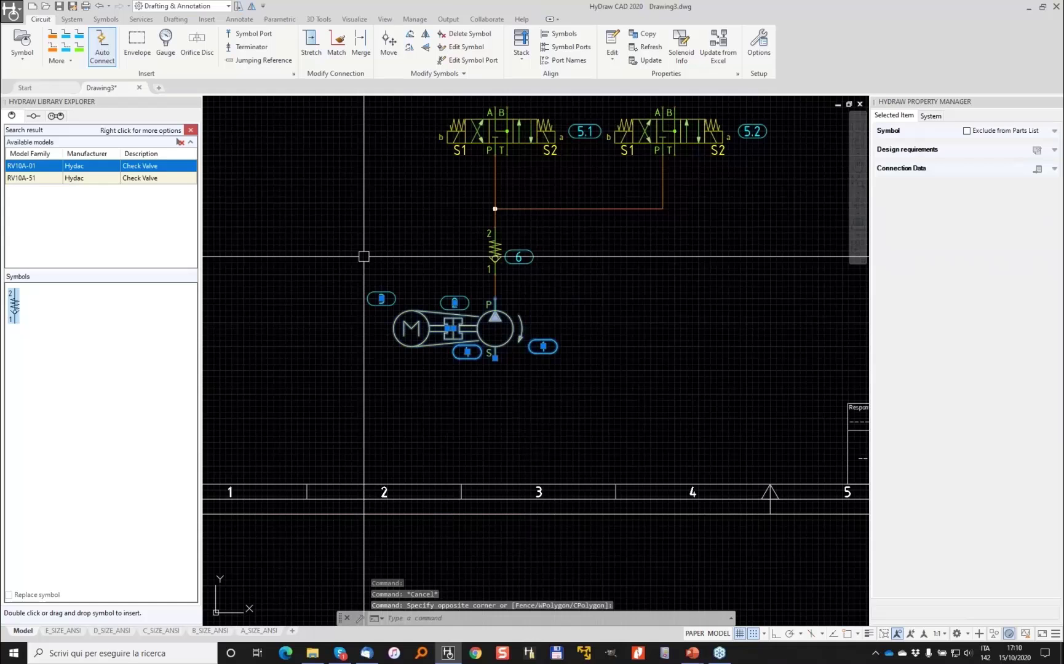
pyautogui.write('M')
pyautogui.press('Return')
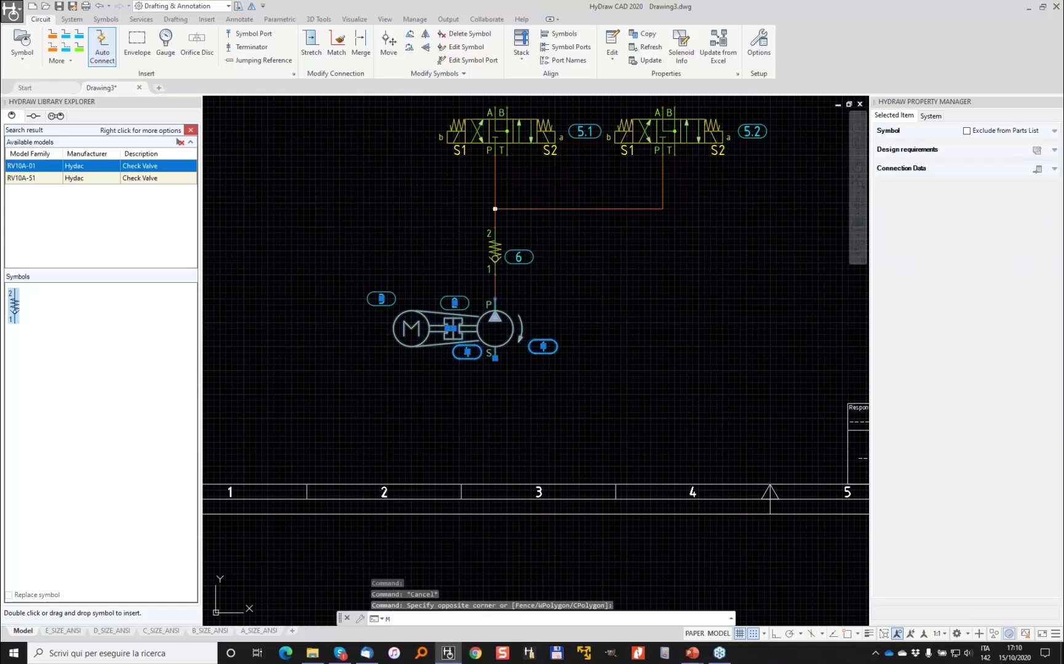
pyautogui.click(334, 191)
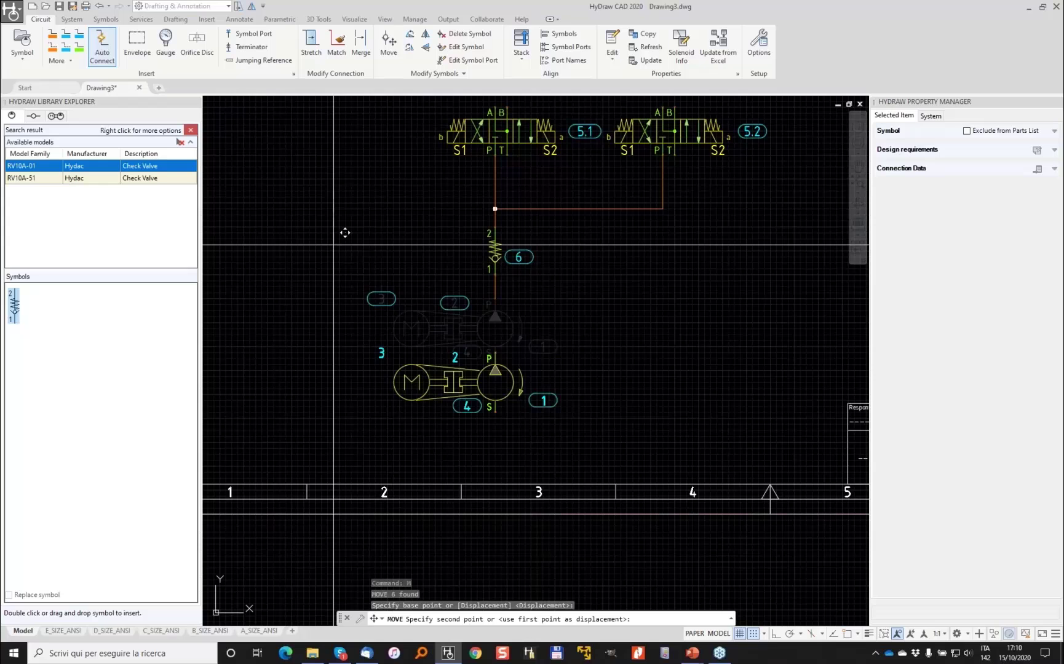
pyautogui.click(334, 244)
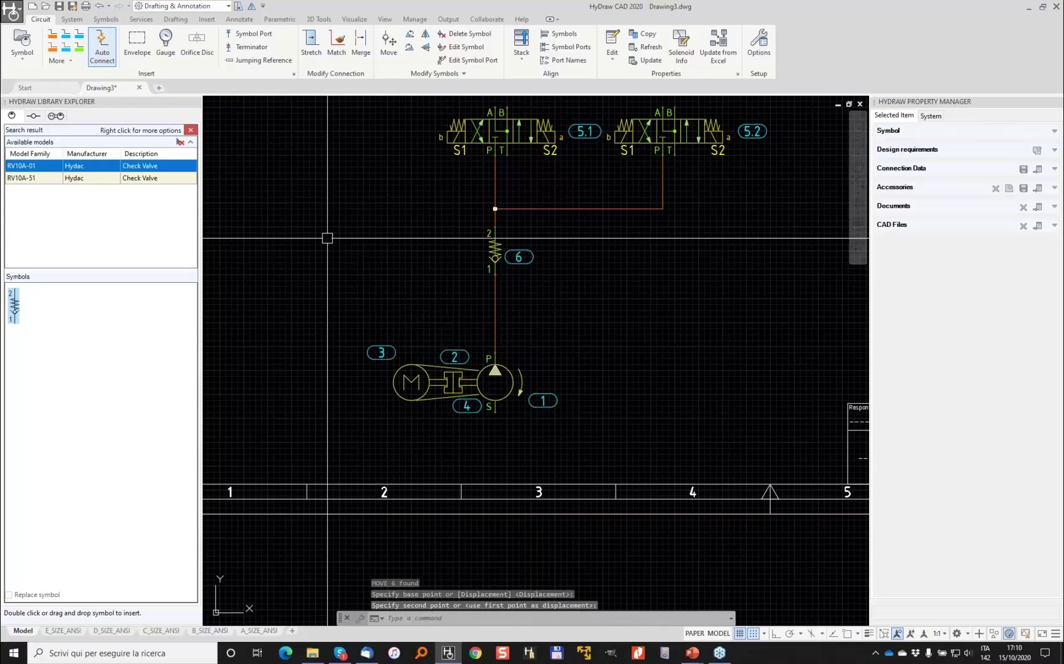
# Stretch the horizontal pressure line feeding the second valve upward, closer to the directional valves
pyautogui.moveTo(562, 209); pyautogui.dragTo(454, 277, button='middle')
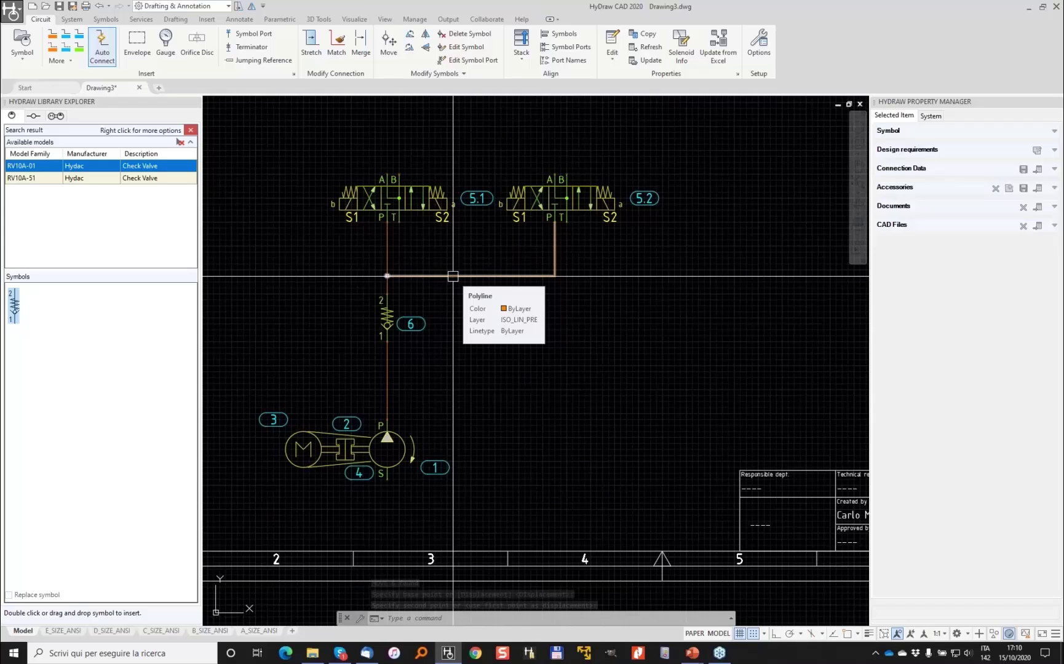
pyautogui.click(311, 40)
pyautogui.click(452, 275)
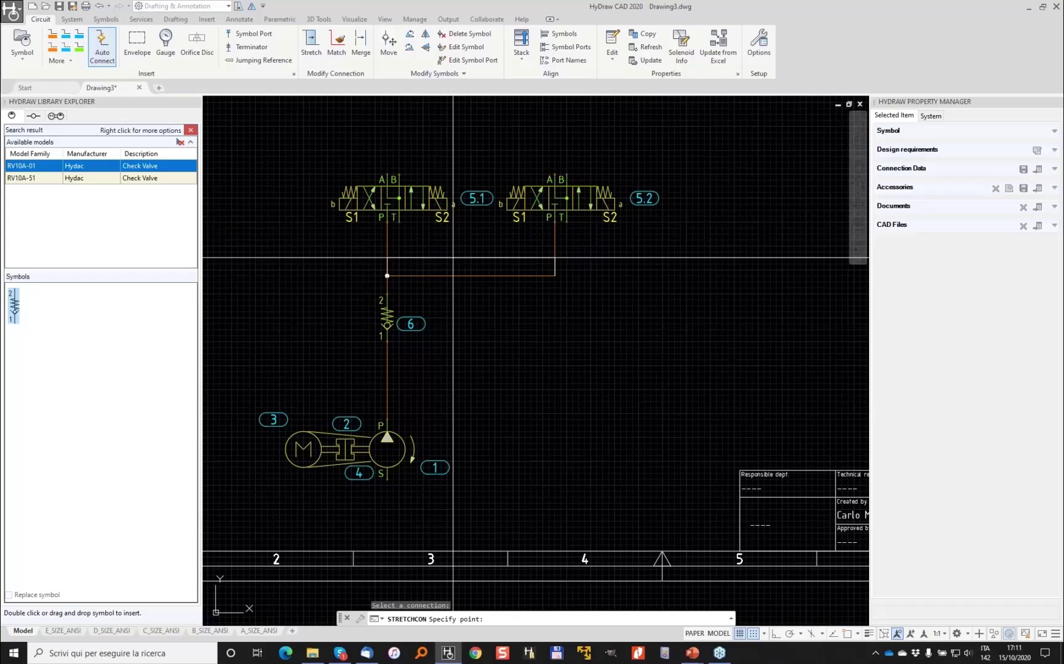
pyautogui.click(455, 256)
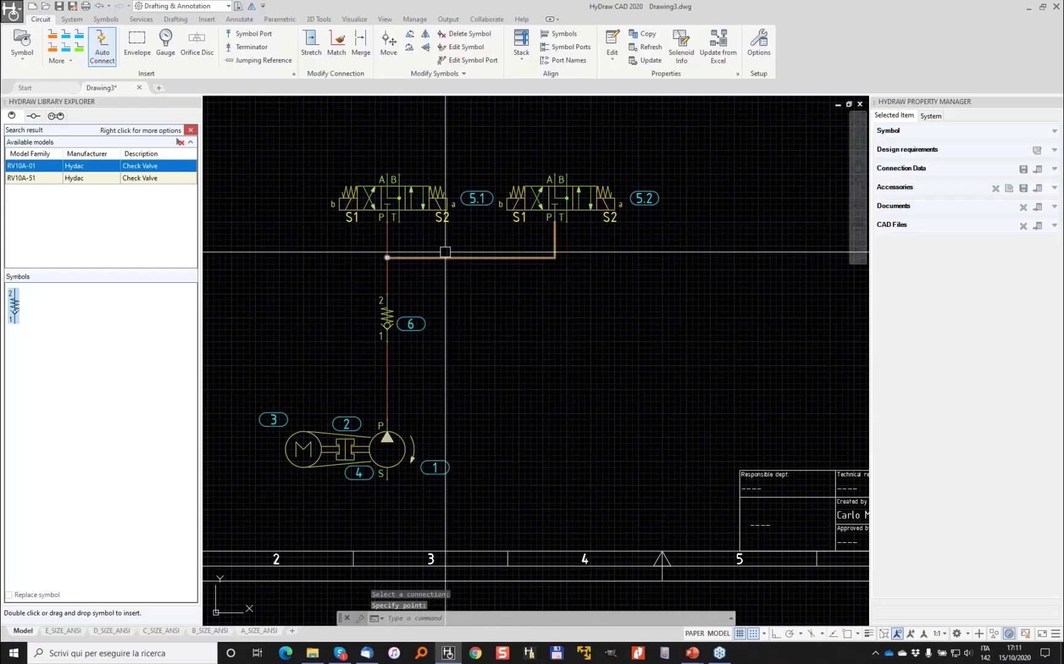
# Turn off Auto Connect and draw a reservoir line from the second valve's T port straight down to just below pump level
pyautogui.click(102, 47)
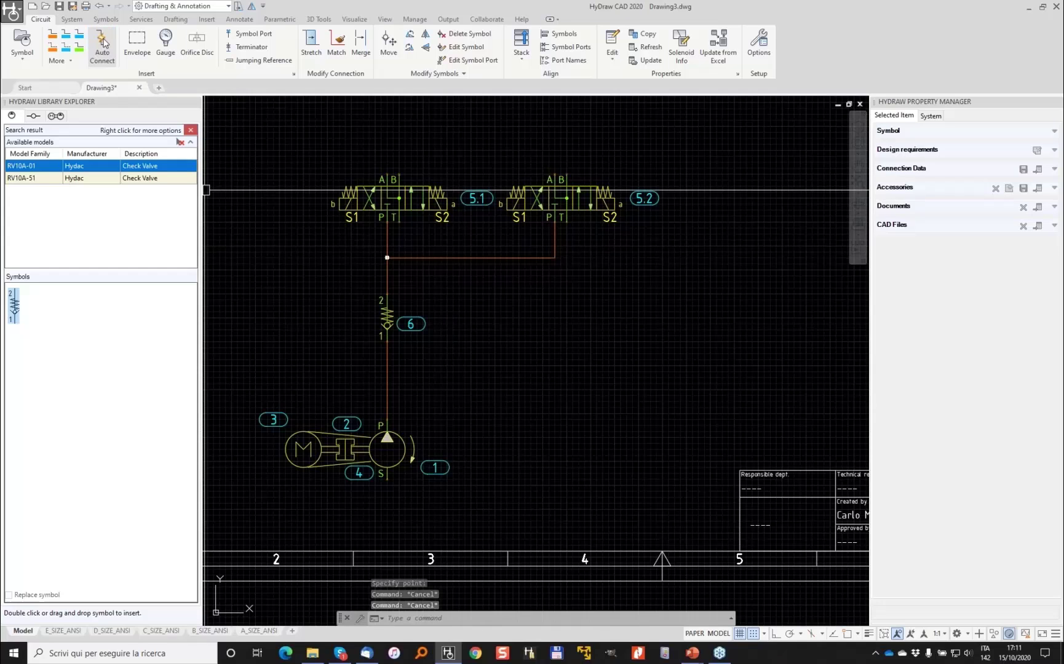
pyautogui.click(68, 37)
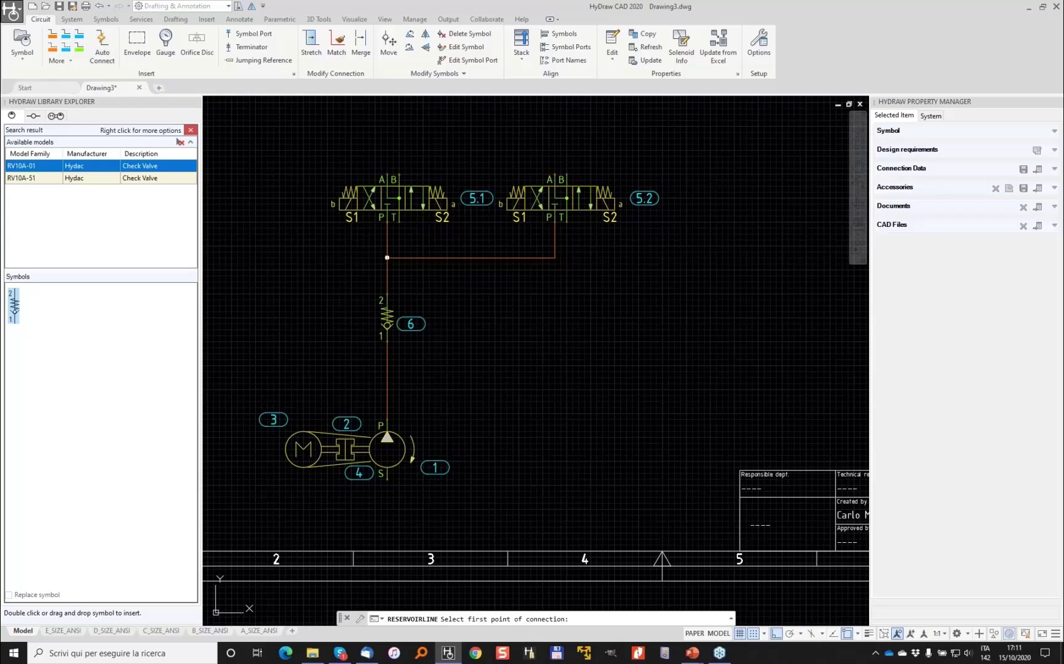
pyautogui.click(574, 216)
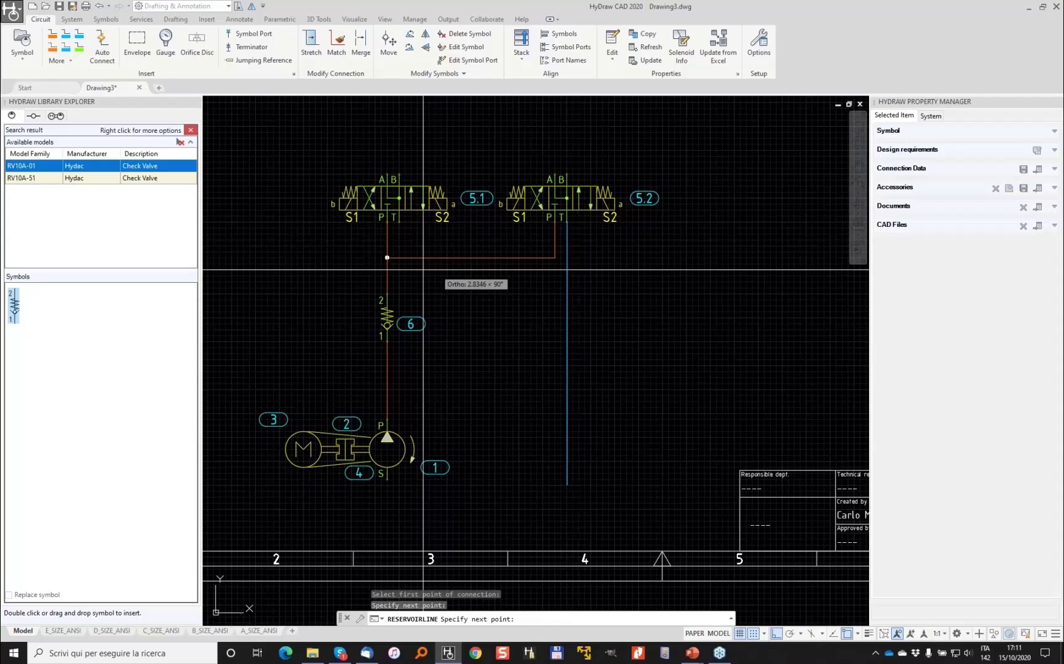
pyautogui.press('Return')
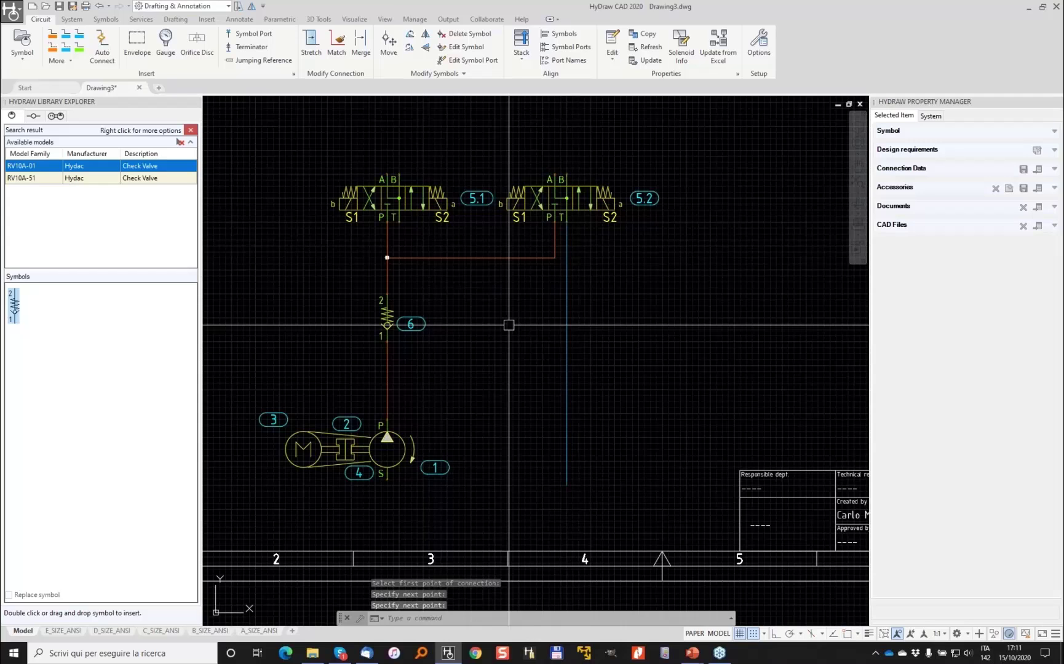
# Draw a reservoir line from the first valve's T port, running above the horizontal pressure line, to the vertical reservoir line
pyautogui.press('Return')
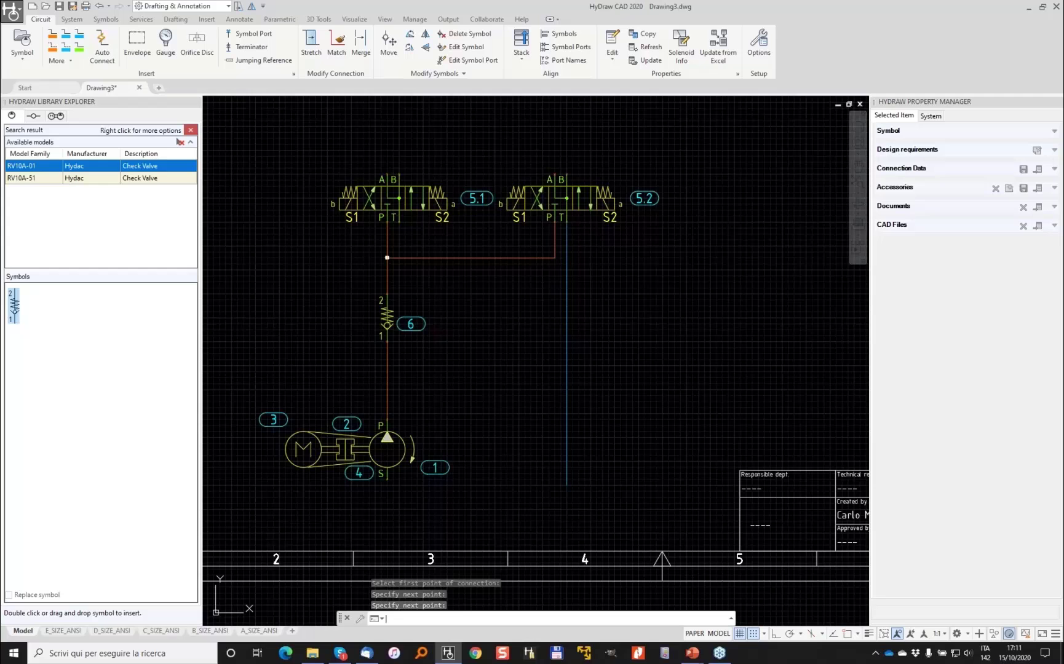
pyautogui.click(400, 222)
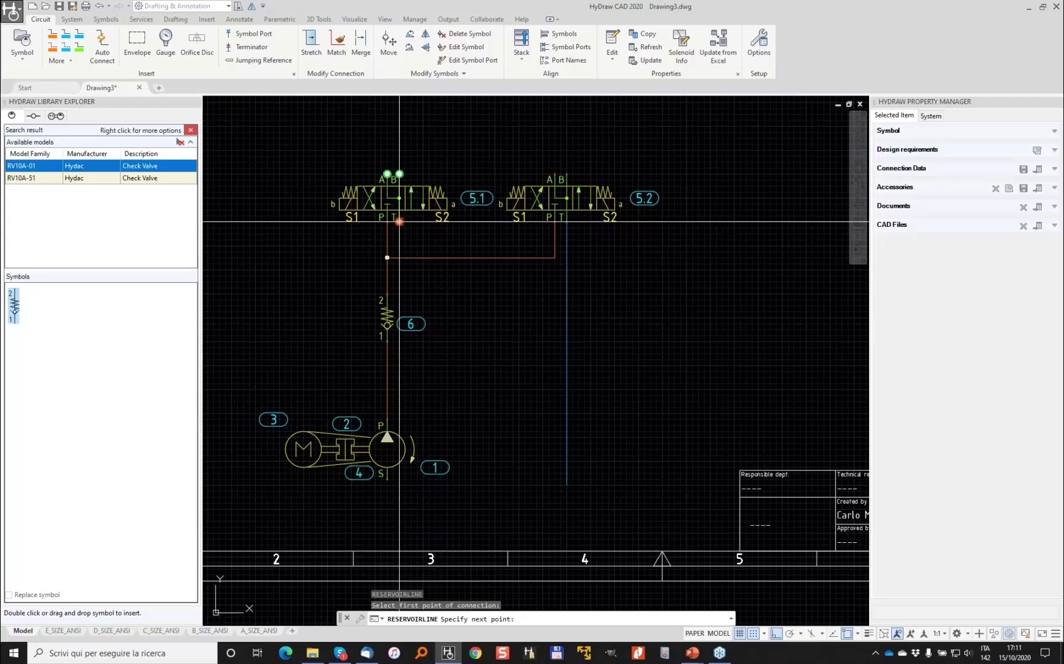
pyautogui.click(399, 240)
pyautogui.click(566, 240)
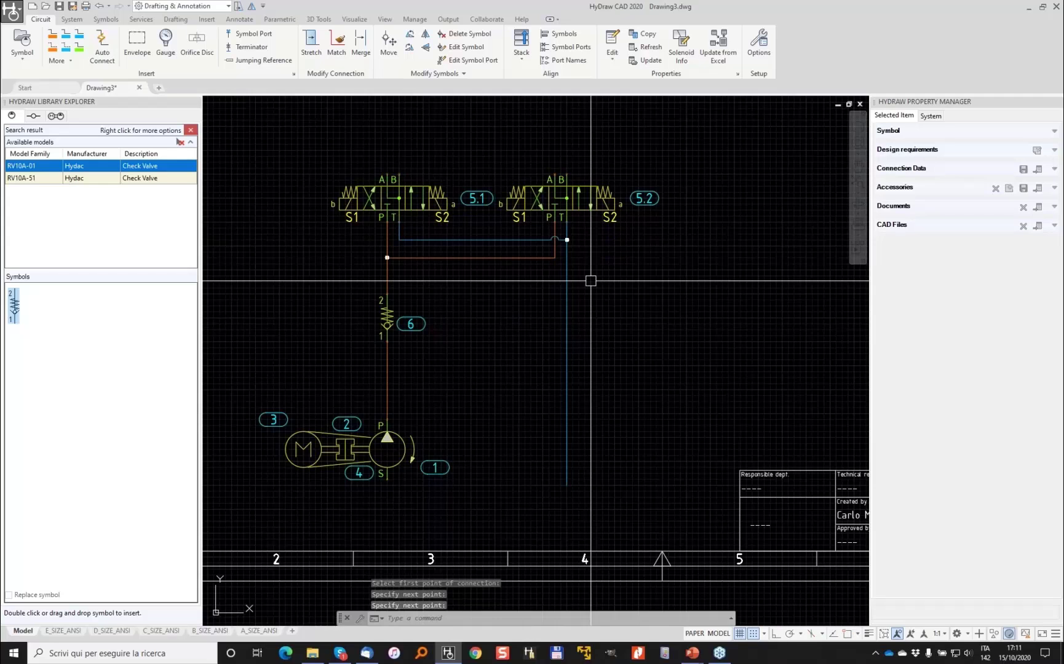
# Examine the junction points and the crossing between the horizontal reservoir line and the second valve's pressure line
pyautogui.scroll(4, 573, 281)
pyautogui.moveTo(436, 278); pyautogui.dragTo(674, 272, button='middle')
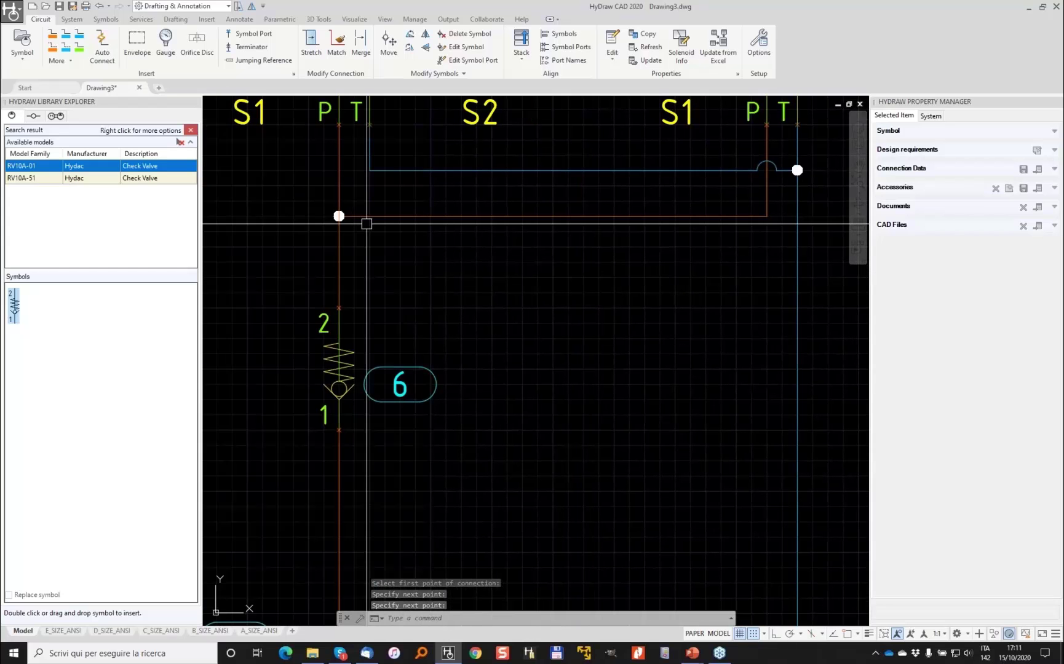
pyautogui.moveTo(706, 172); pyautogui.dragTo(609, 290, button='middle')
pyautogui.scroll(-3, 595, 264)
pyautogui.scroll(3, 465, 302)
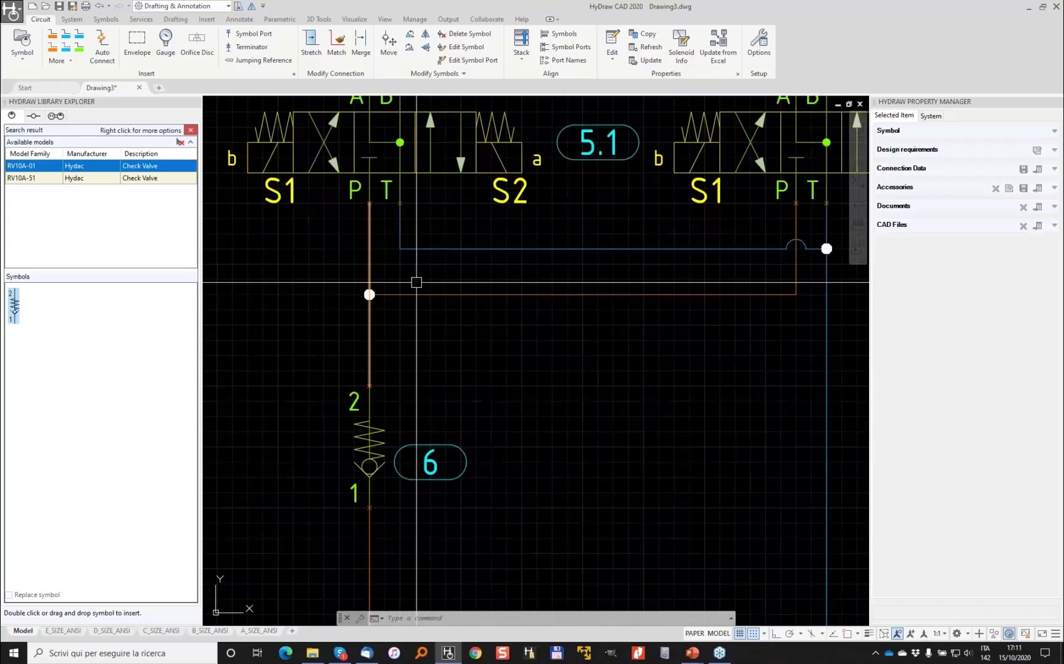
pyautogui.moveTo(757, 249); pyautogui.dragTo(660, 283, button='middle')
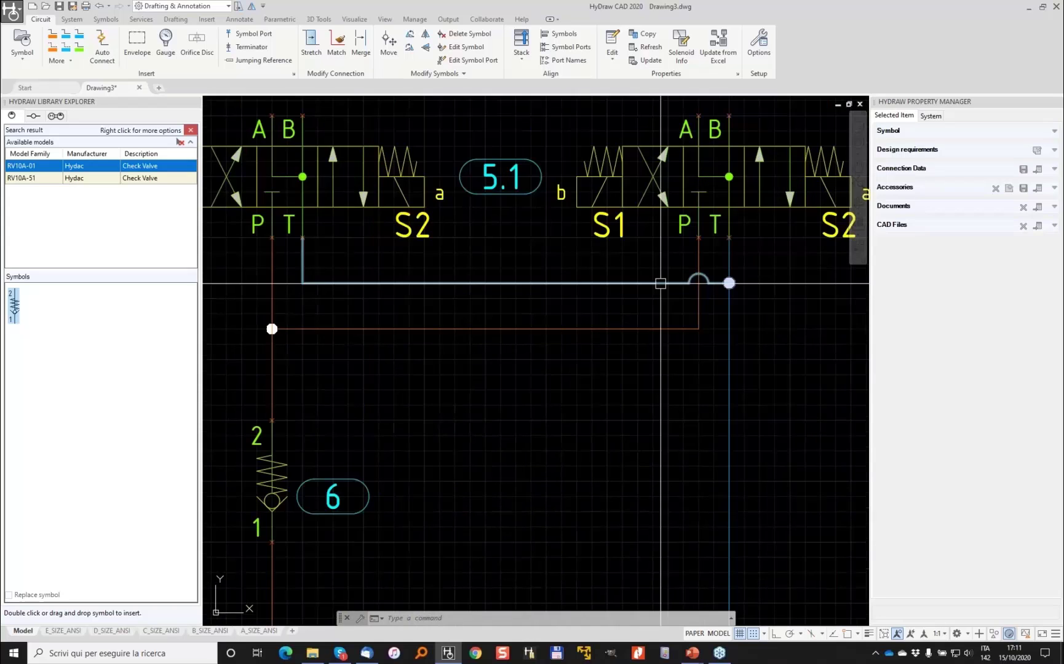
pyautogui.scroll(-3, 660, 283)
pyautogui.scroll(-2, 566, 281)
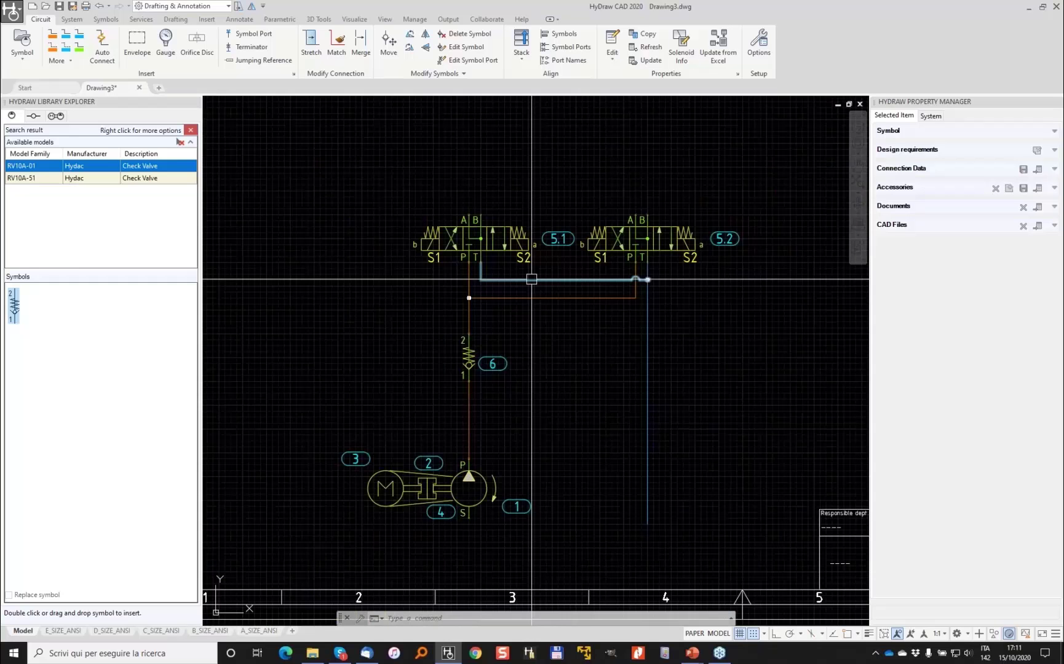
# Search the Hydraulic Symbols library for cyl and open the cylinder symbols with C and R ports
pyautogui.click(191, 129)
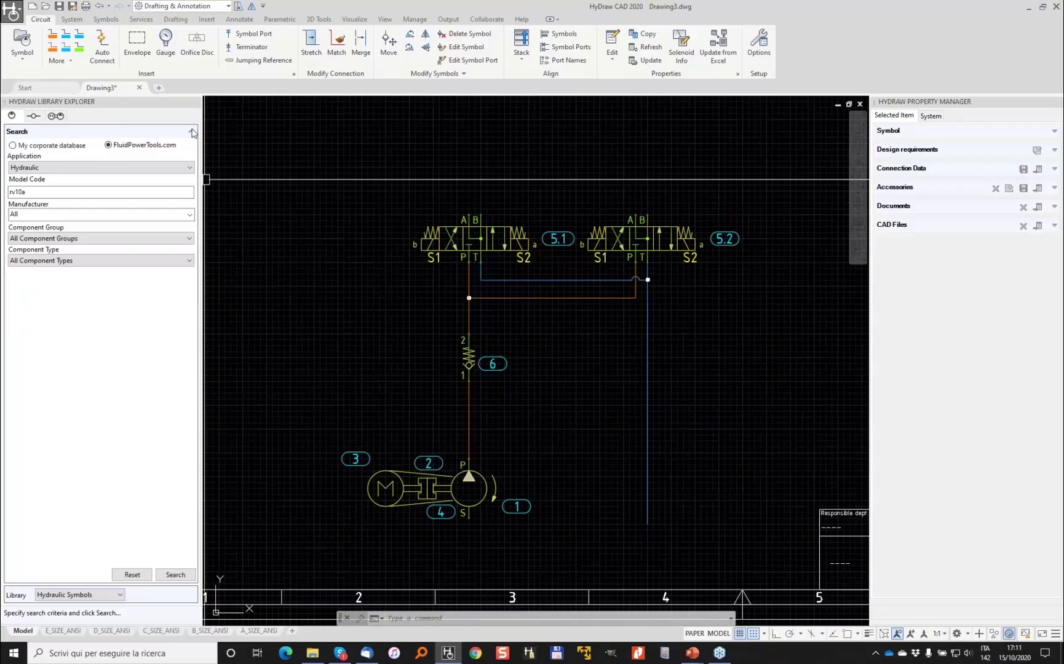
pyautogui.click(193, 132)
pyautogui.click(110, 131)
pyautogui.write('cyl')
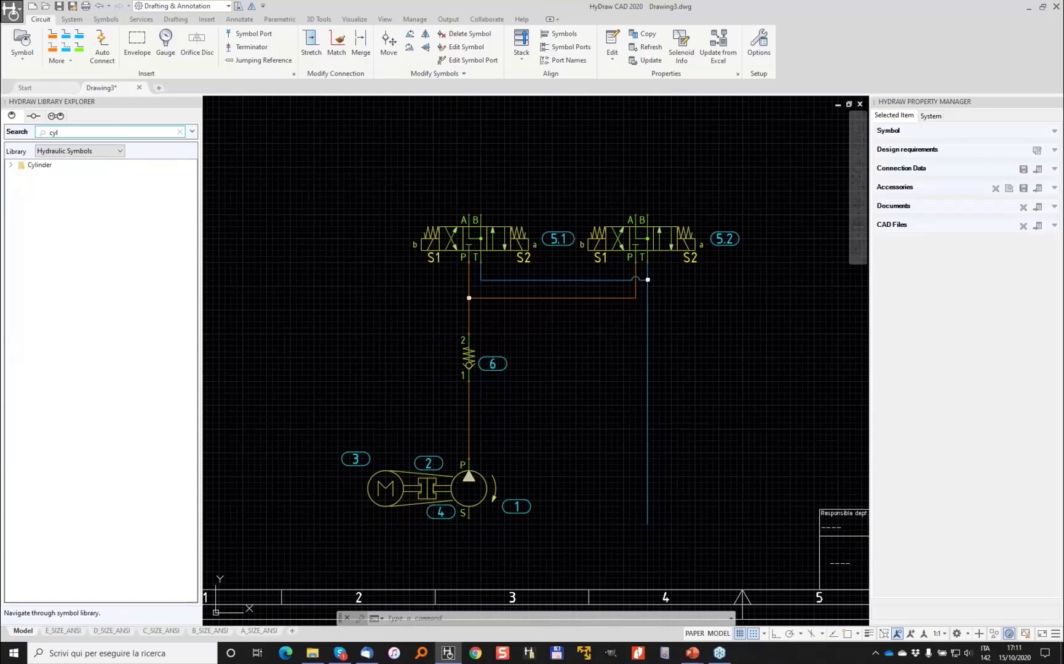
pyautogui.click(44, 165)
pyautogui.click(51, 186)
# Insert two plain single-rod cylinder symbols with C and R ports, one above each directional valve at the same height
pyautogui.doubleClick(25, 178)
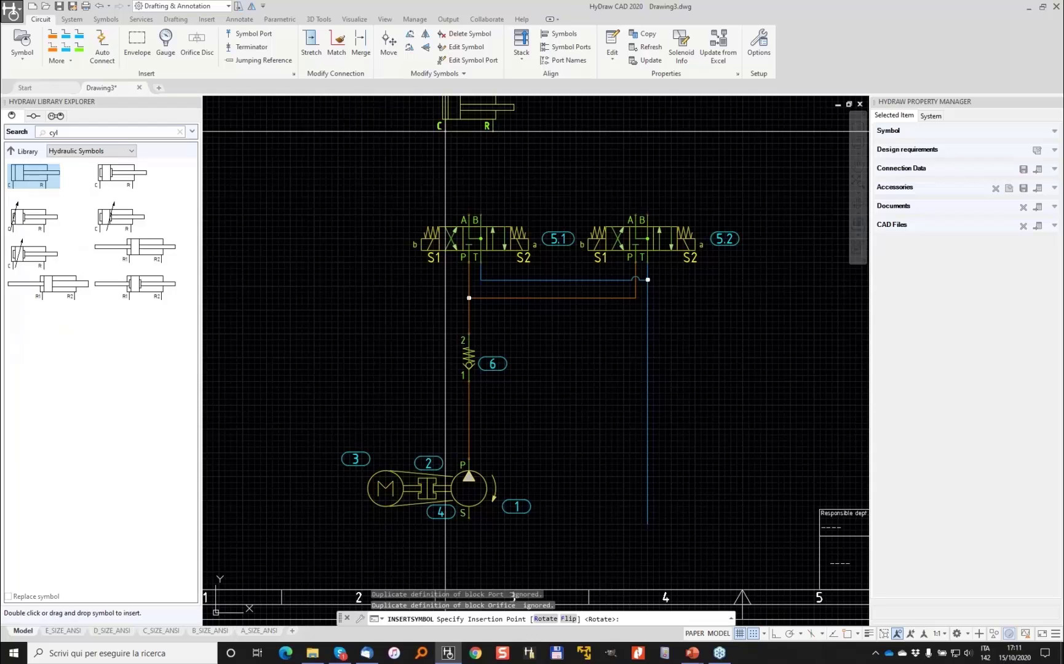
pyautogui.click(445, 131)
pyautogui.doubleClick(33, 176)
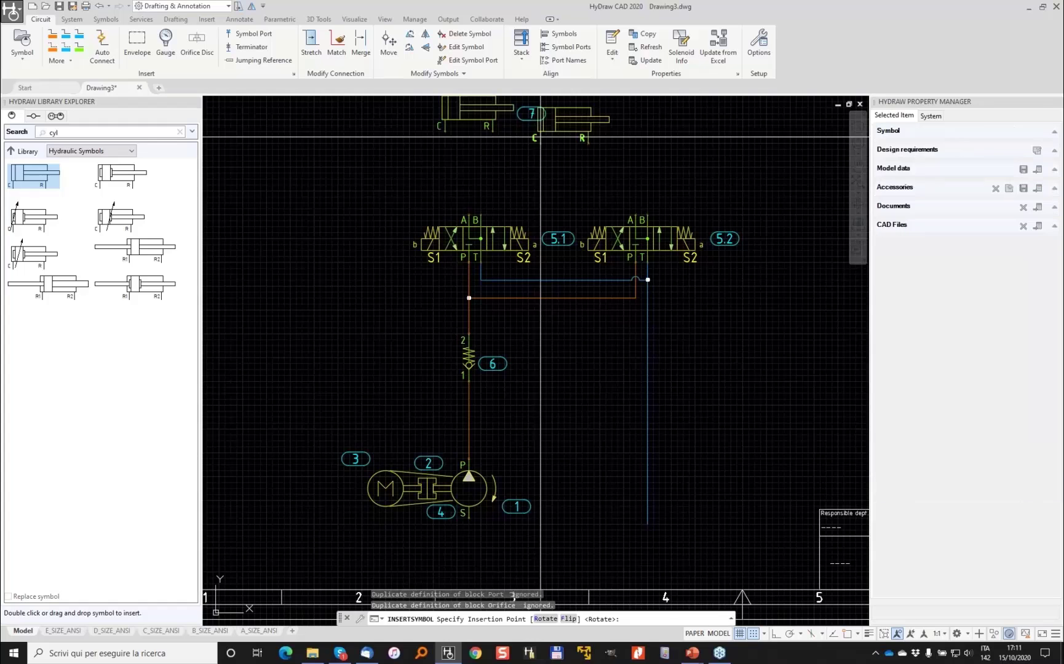
pyautogui.click(612, 131)
pyautogui.press('Escape')
# Exclude both cylinders and their accessories from the parts list
pyautogui.moveTo(535, 141); pyautogui.dragTo(436, 214, button='middle')
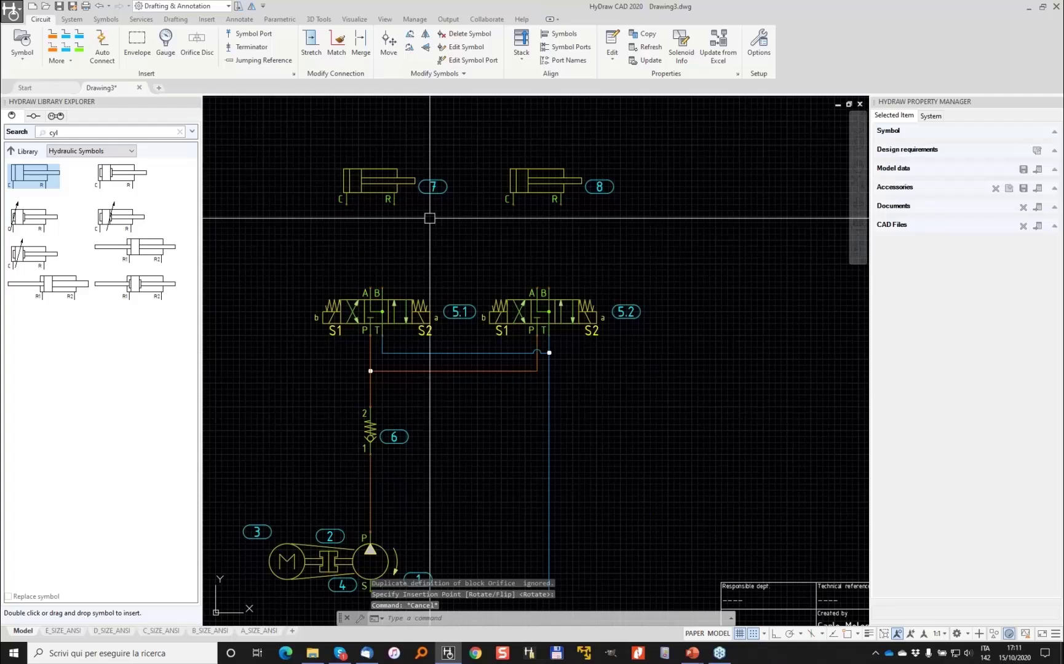
pyautogui.click(564, 132)
pyautogui.click(369, 218)
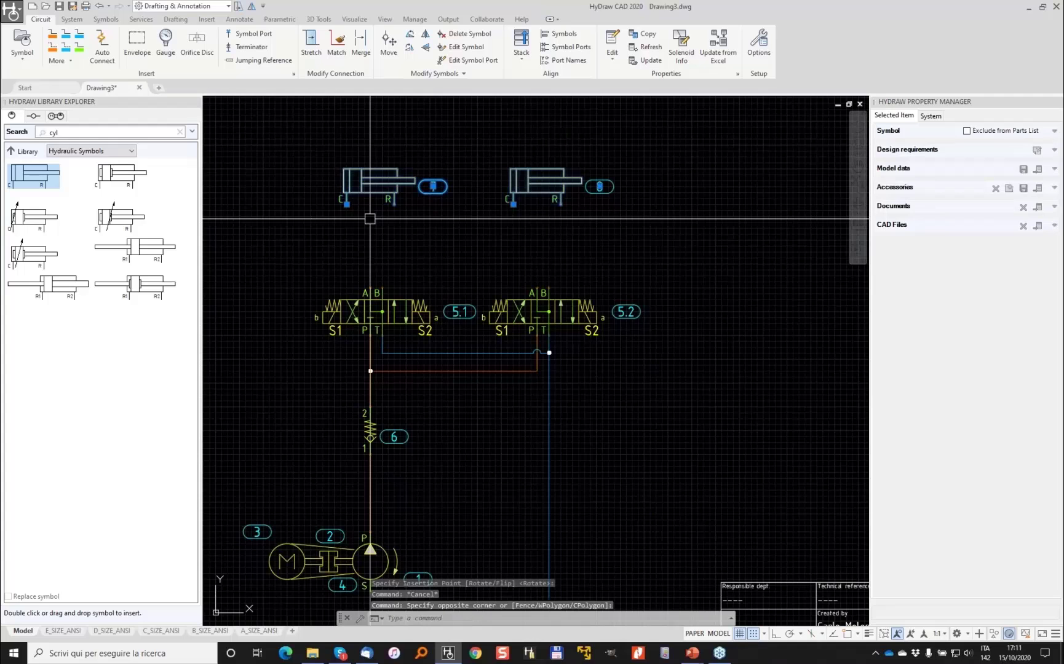
pyautogui.click(968, 131)
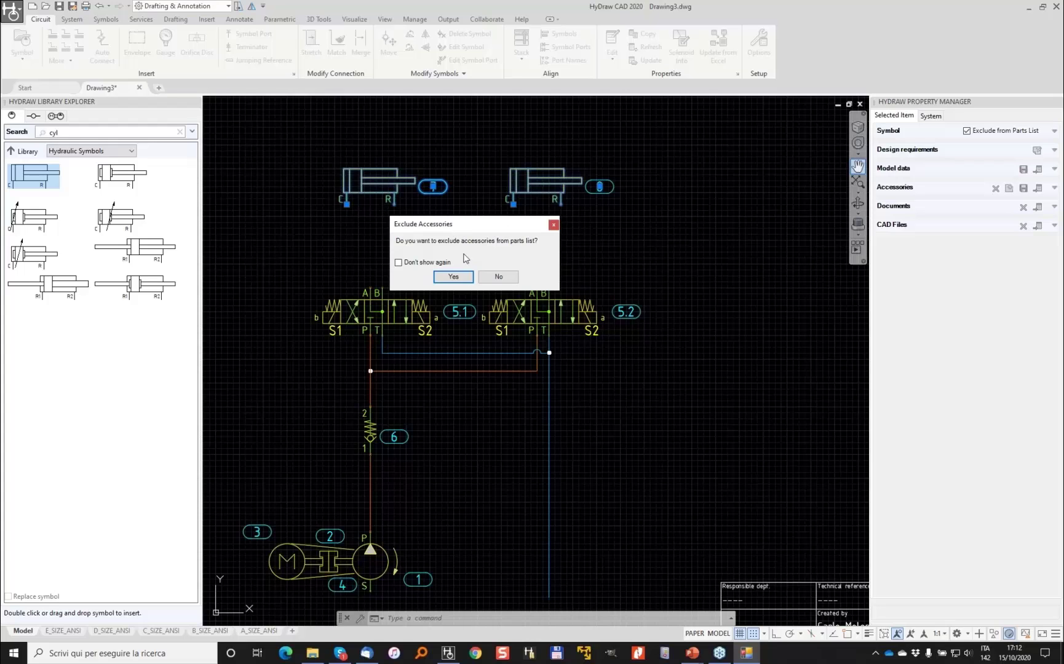
pyautogui.click(454, 282)
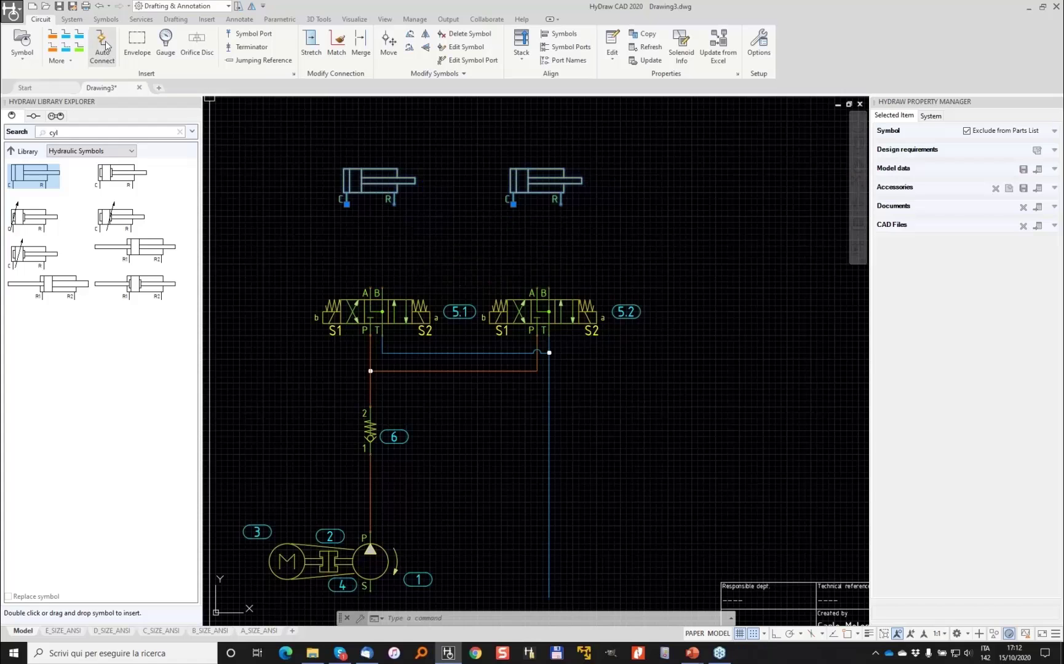
# With Auto Connect off, draw a stepped working line from the first cylinder's C port to the first valve's A port
pyautogui.click(104, 45)
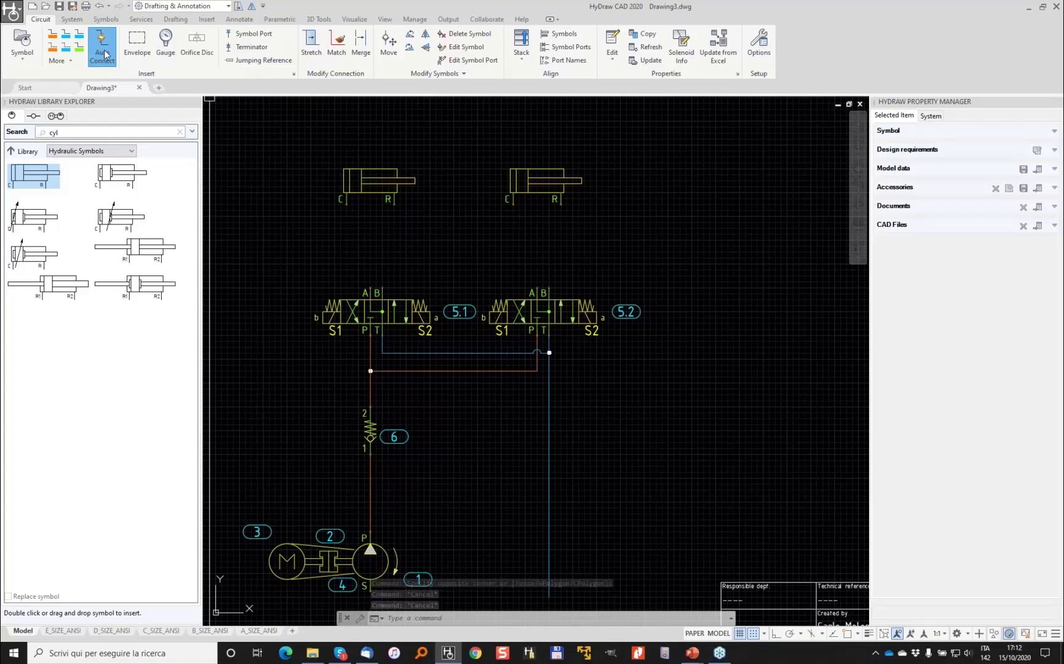
pyautogui.click(104, 54)
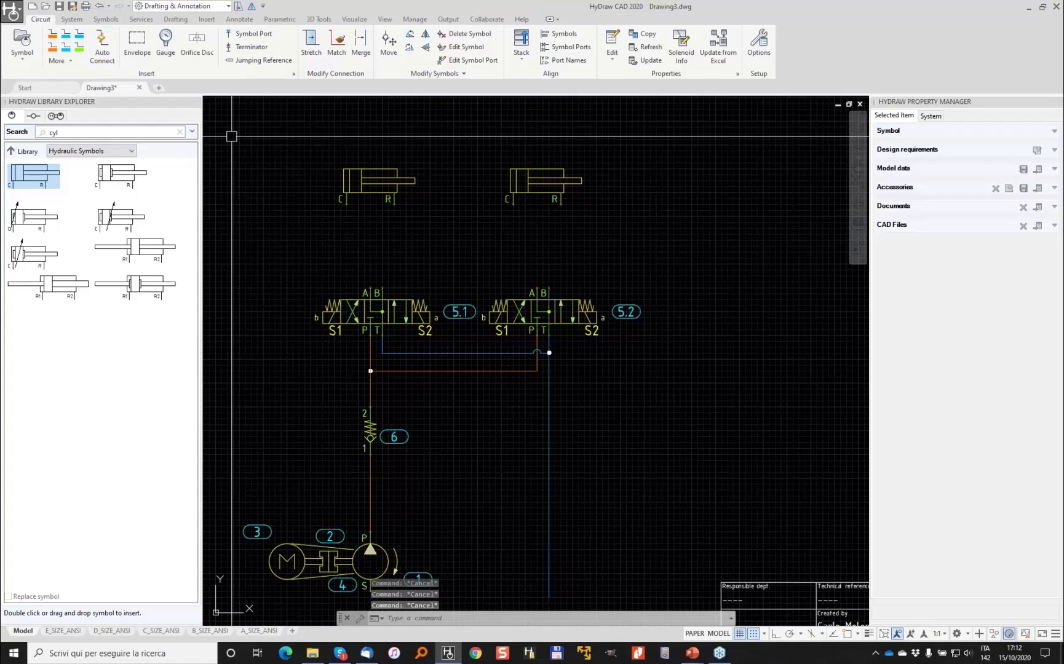
pyautogui.click(79, 52)
pyautogui.click(346, 202)
pyautogui.click(371, 258)
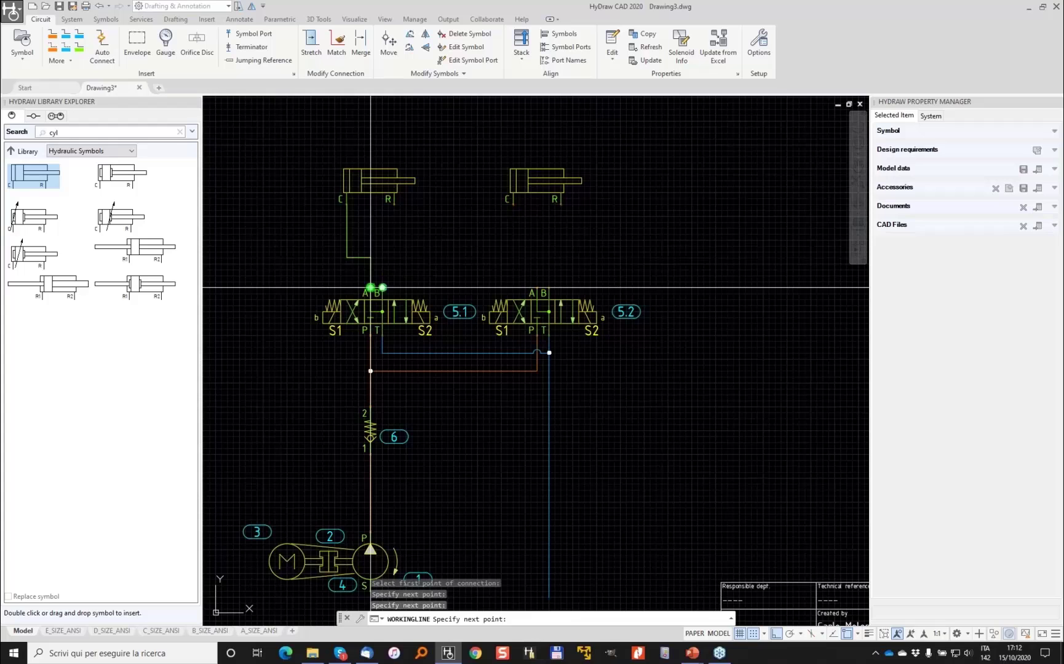
pyautogui.click(371, 287)
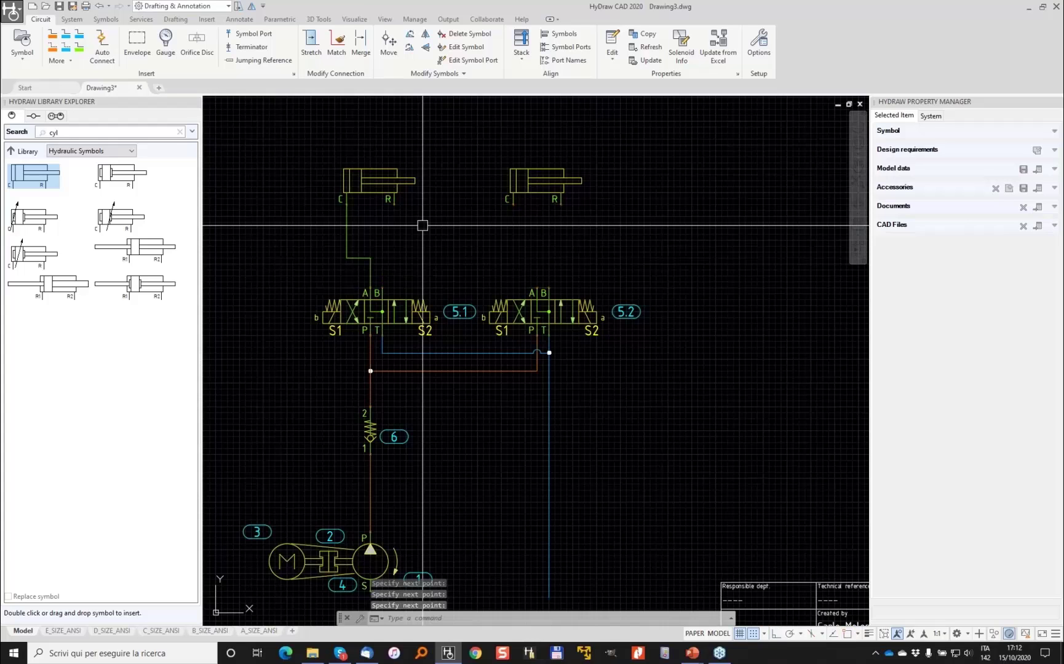
# Turn on Auto Connect and draw a working line from the first cylinder's R port to the first valve's B port
pyautogui.click(101, 48)
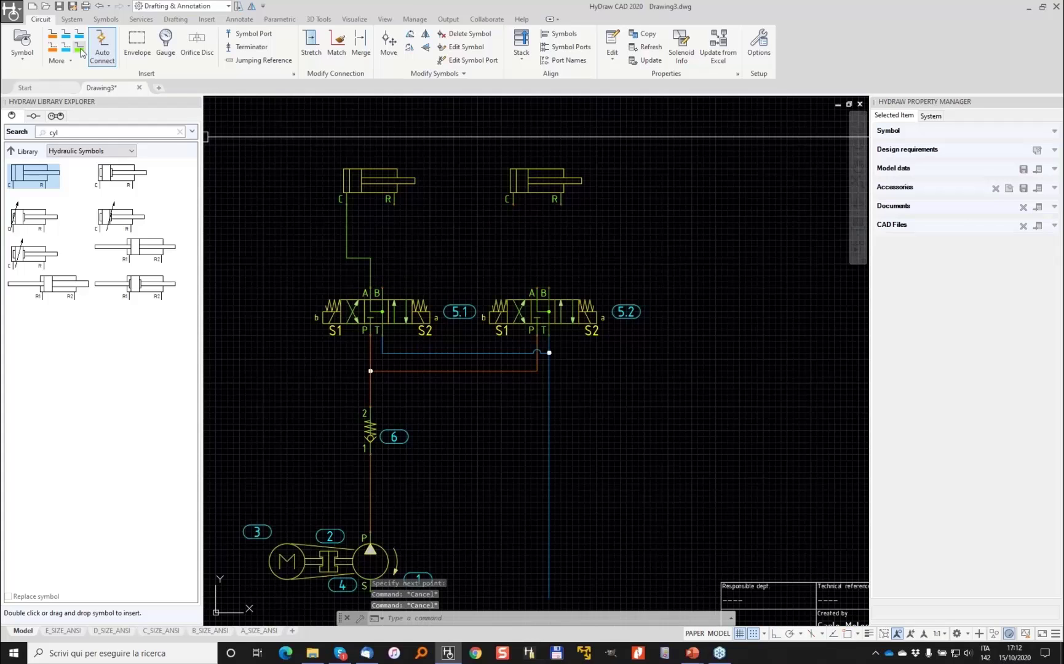
pyautogui.click(391, 202)
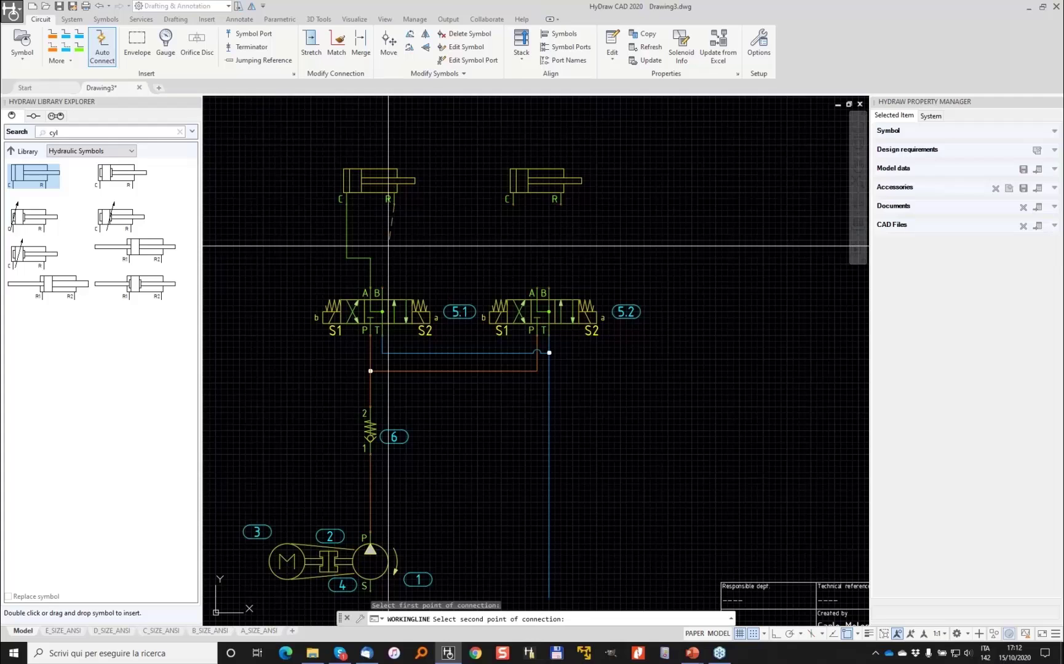
pyautogui.click(377, 290)
pyautogui.press('Return')
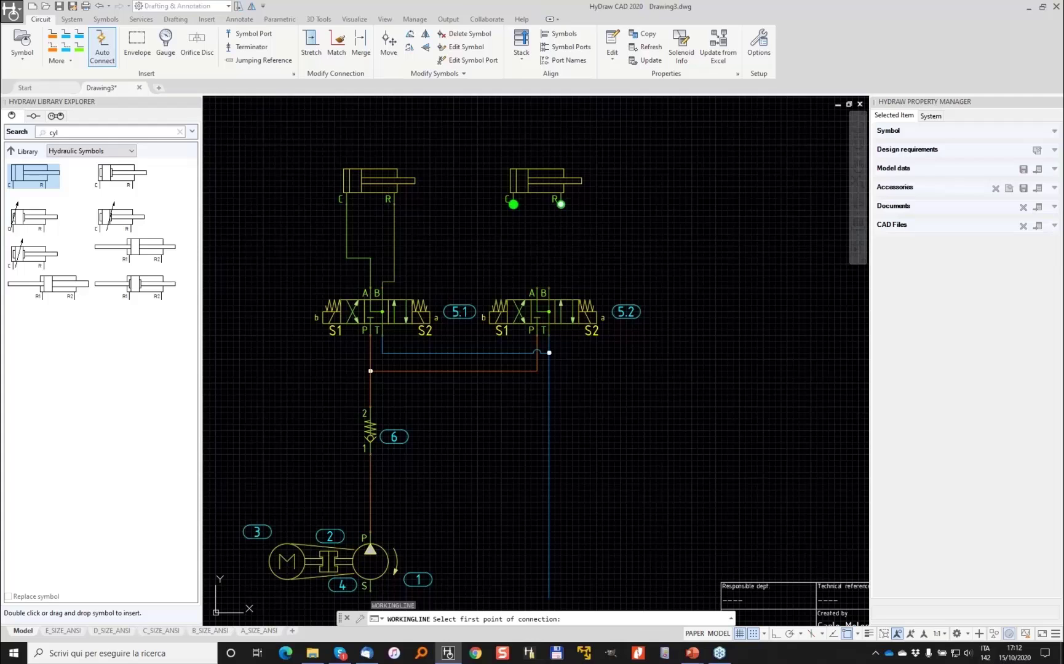
# Draw a working line from the second cylinder's C port to the second valve's A port
pyautogui.click(513, 205)
pyautogui.click(544, 274)
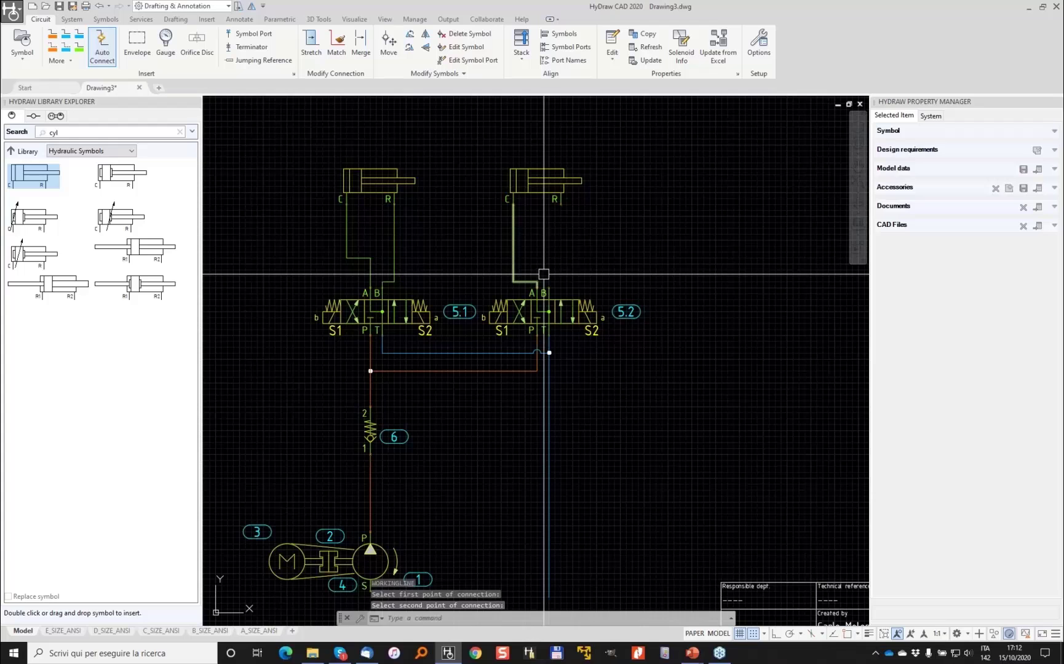
# Try a working line from the second valve's B port up to the second cylinder's R port and delete it
pyautogui.press('Return')
pyautogui.click(548, 284)
pyautogui.click(555, 211)
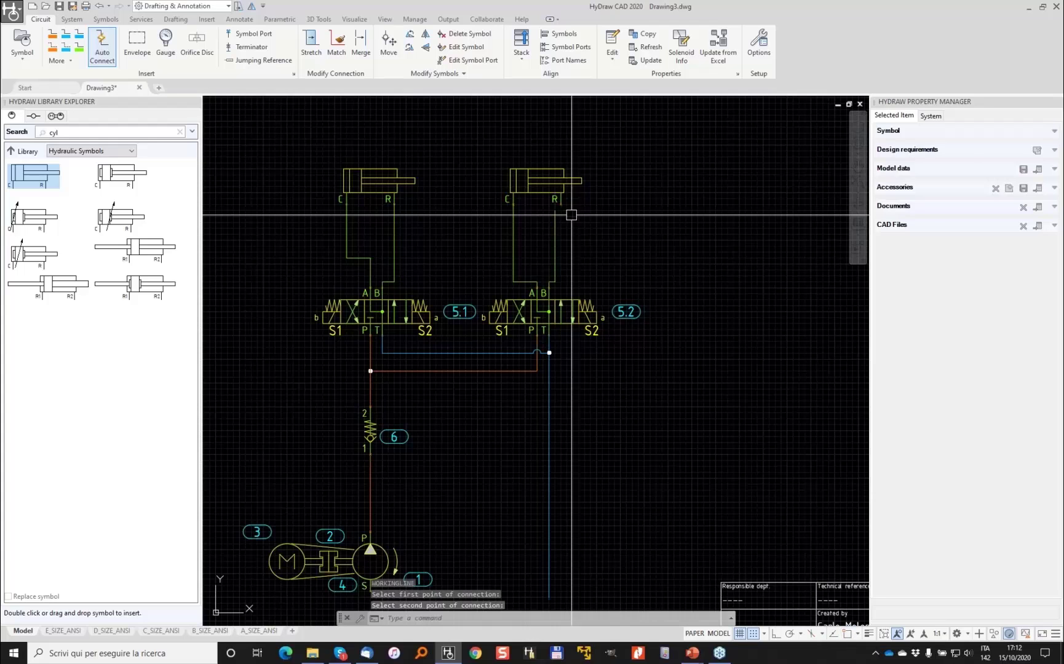
pyautogui.click(560, 213)
pyautogui.press('Delete')
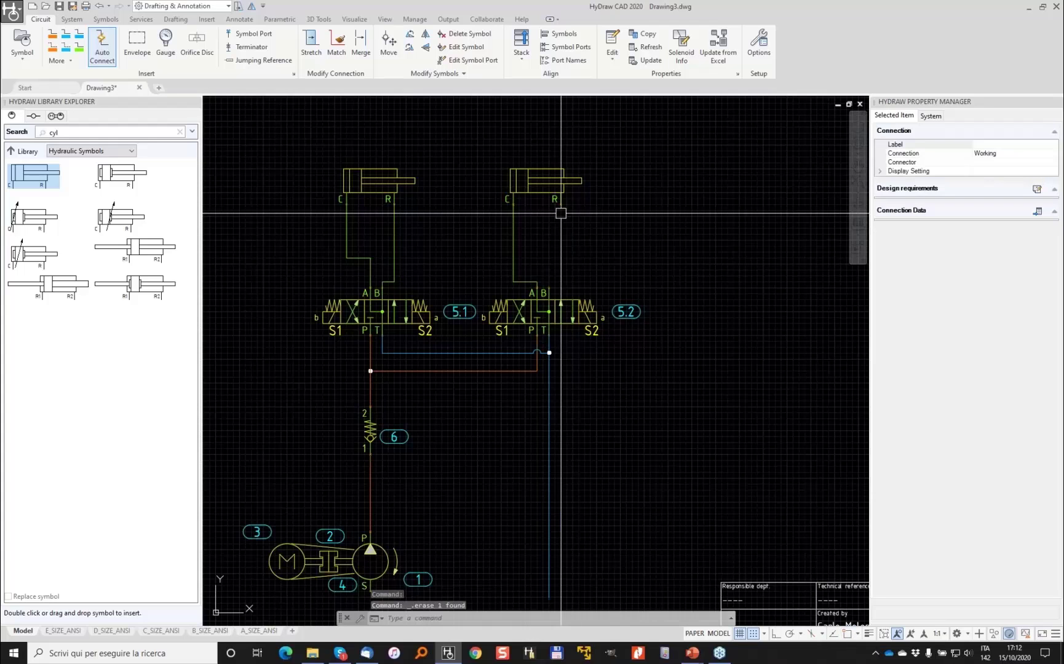
# Draw a working line from the second cylinder's R port to the second valve's B port
pyautogui.click(90, 51)
pyautogui.click(558, 202)
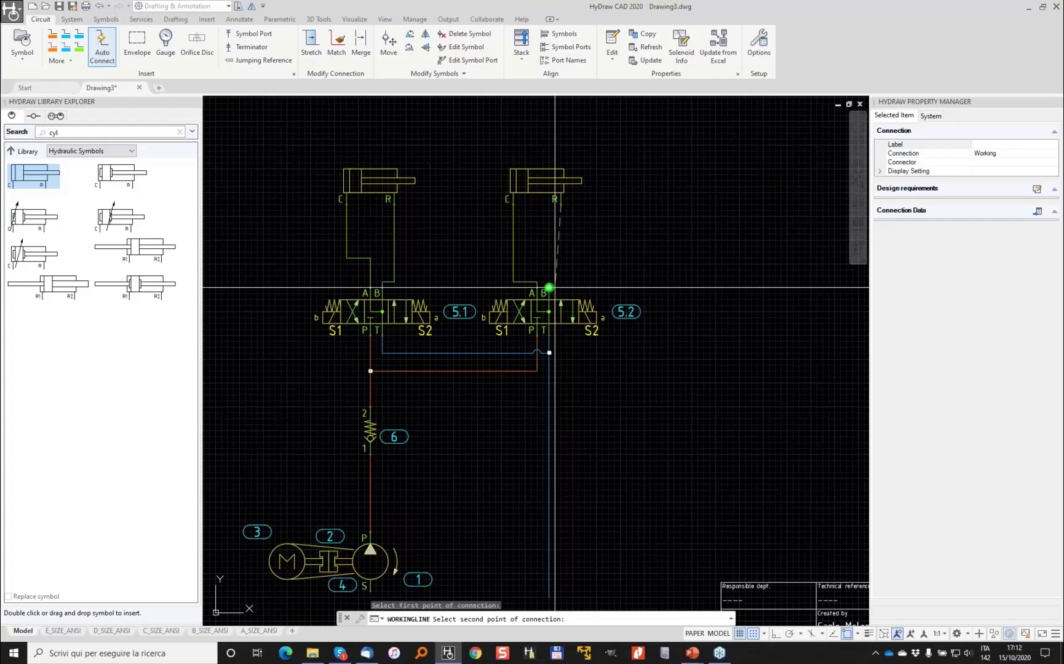
pyautogui.click(553, 287)
# Shift the first cylinder slightly to the right with its working lines attached, keeping its height
pyautogui.click(369, 189)
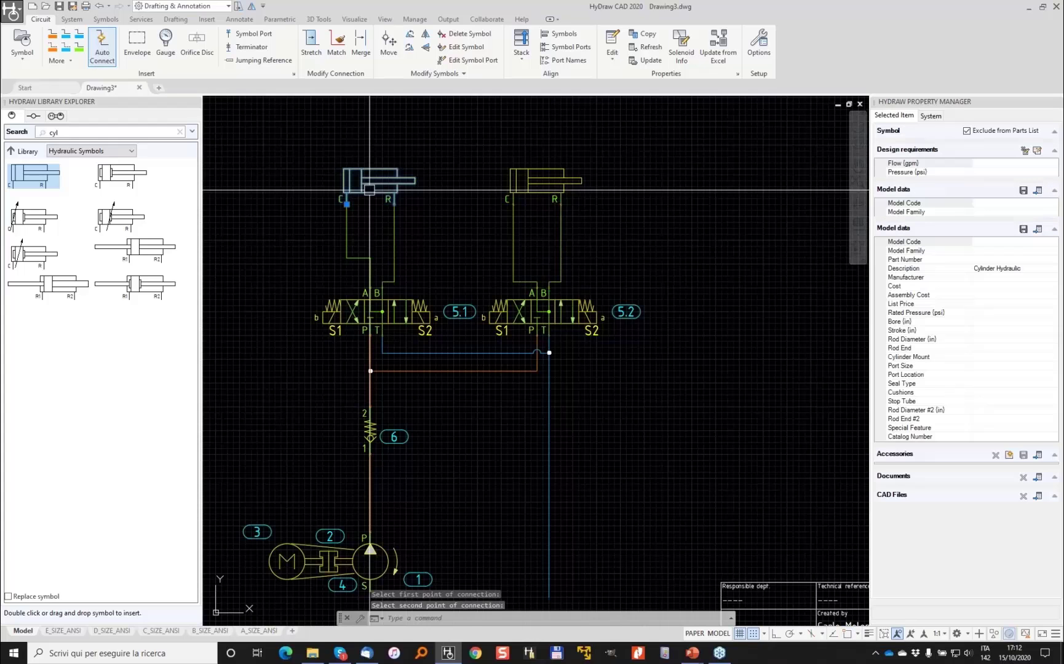
pyautogui.click(346, 204)
pyautogui.click(358, 204)
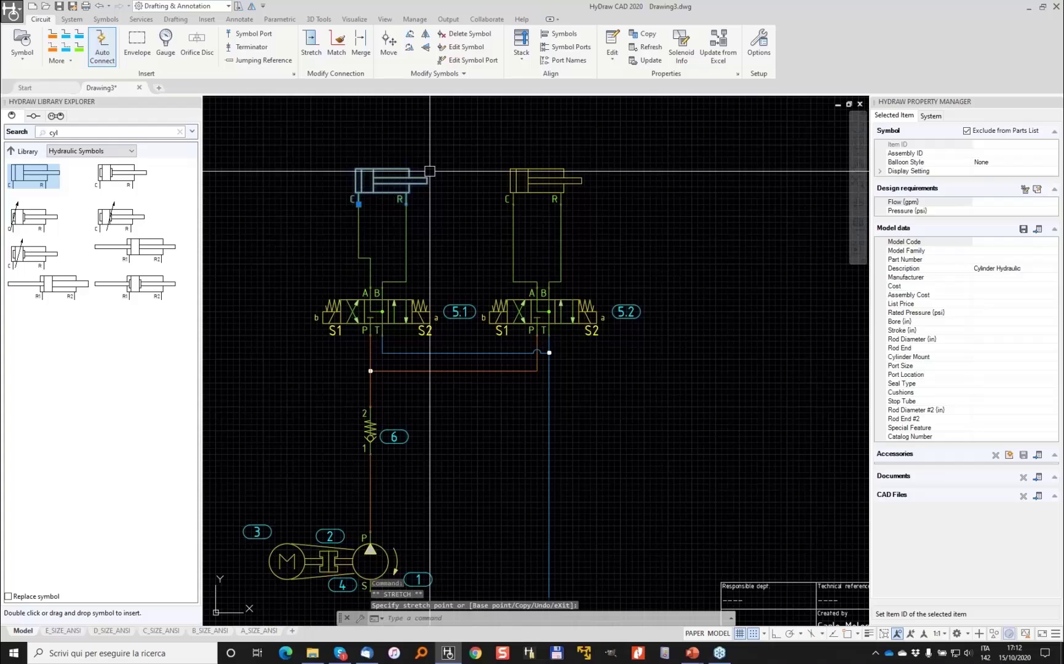
pyautogui.press('Escape')
# Stretch the first cylinder's C-port line so its horizontal jog aligns with the jog of the R-port line
pyautogui.click(311, 41)
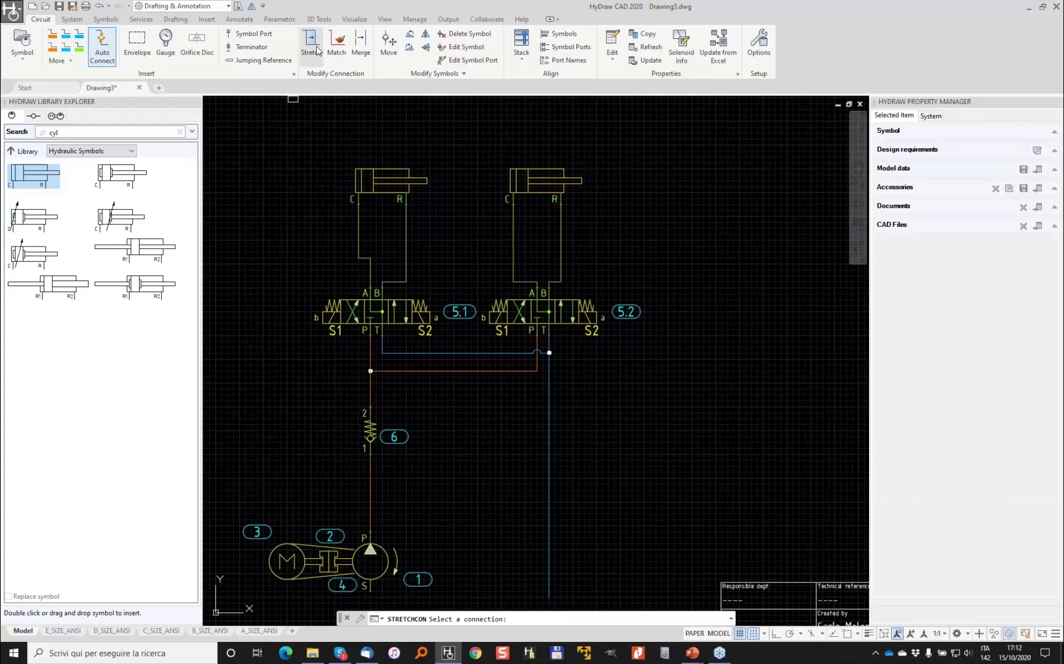
pyautogui.scroll(4, 388, 249)
pyautogui.click(435, 333)
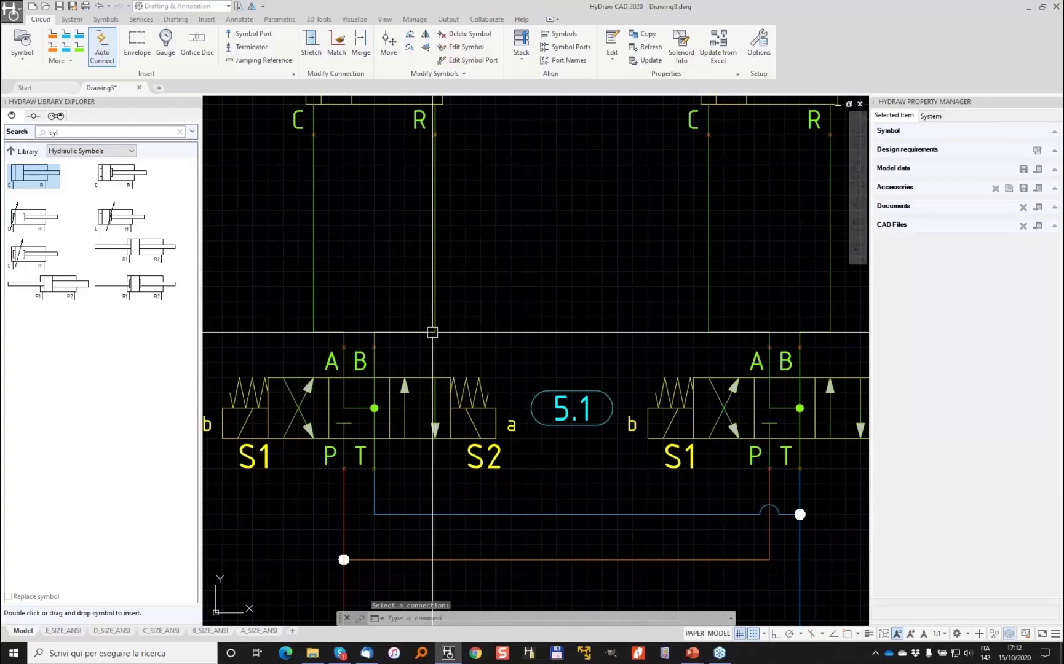
pyautogui.scroll(-2, 621, 286)
pyautogui.moveTo(622, 284); pyautogui.dragTo(496, 185, button='middle')
pyautogui.scroll(-2, 461, 262)
pyautogui.press('Escape')
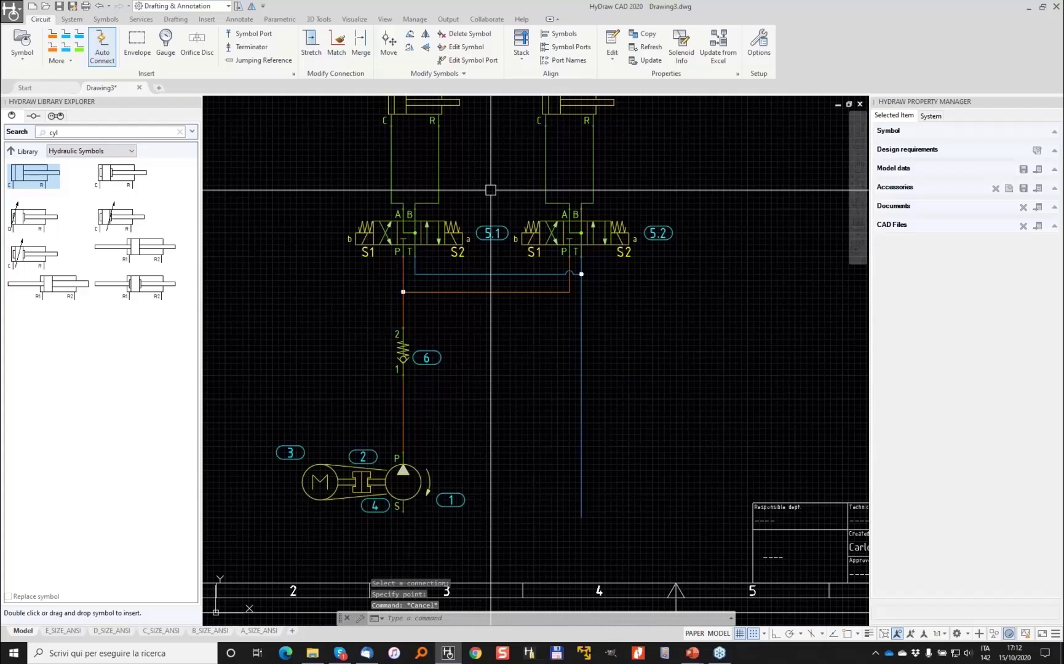
# Set the model search to component type Relief Valve - Screw-in Cartridge with no model code and a rated flow of at least 4 gpm
pyautogui.click(191, 131)
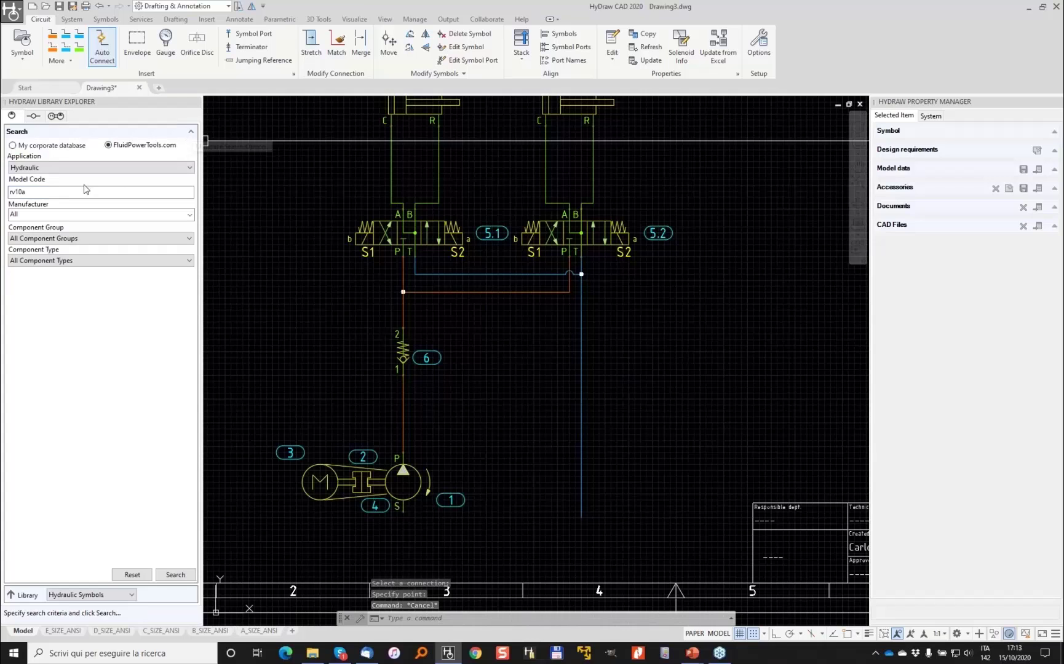
pyautogui.doubleClick(88, 191)
pyautogui.press('BackSpace')
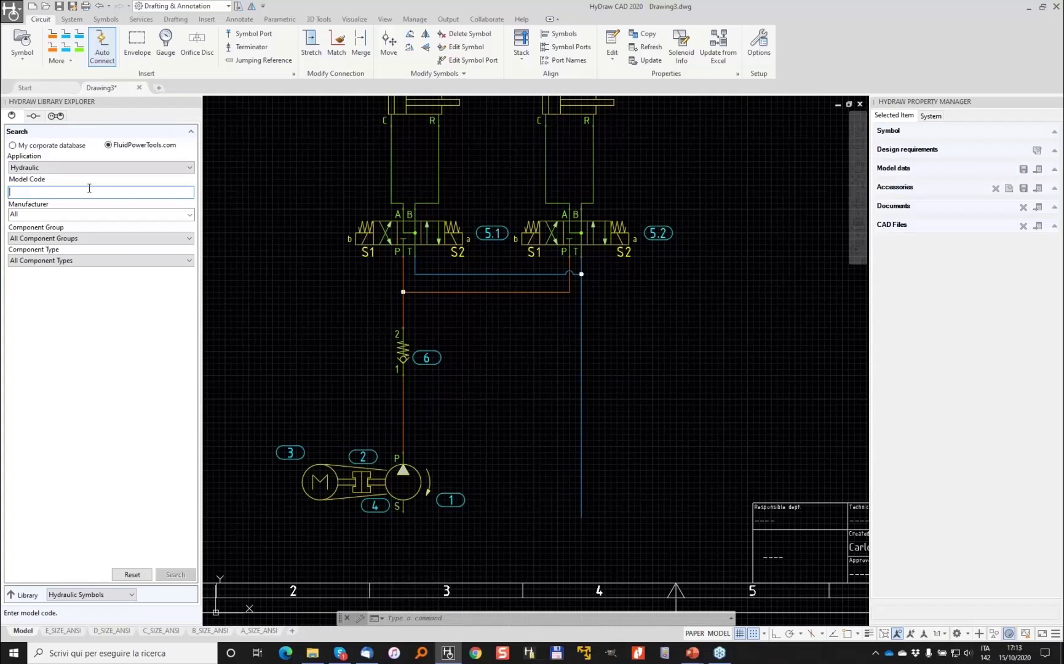
pyautogui.click(190, 261)
pyautogui.moveTo(191, 290); pyautogui.dragTo(192, 418)
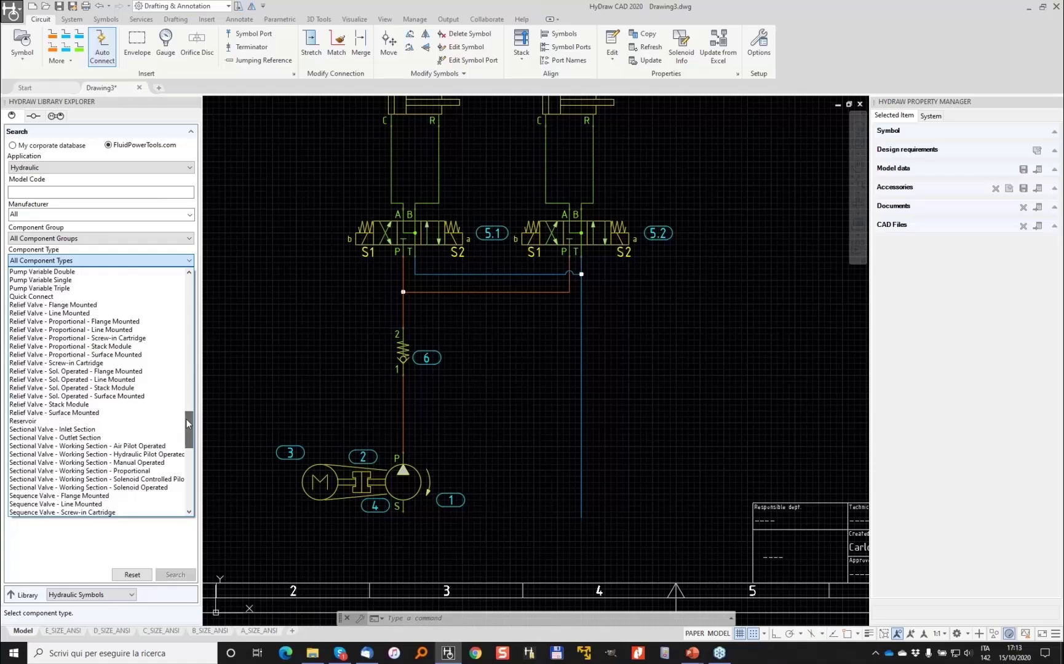
pyautogui.click(112, 363)
pyautogui.click(135, 284)
pyautogui.write('4')
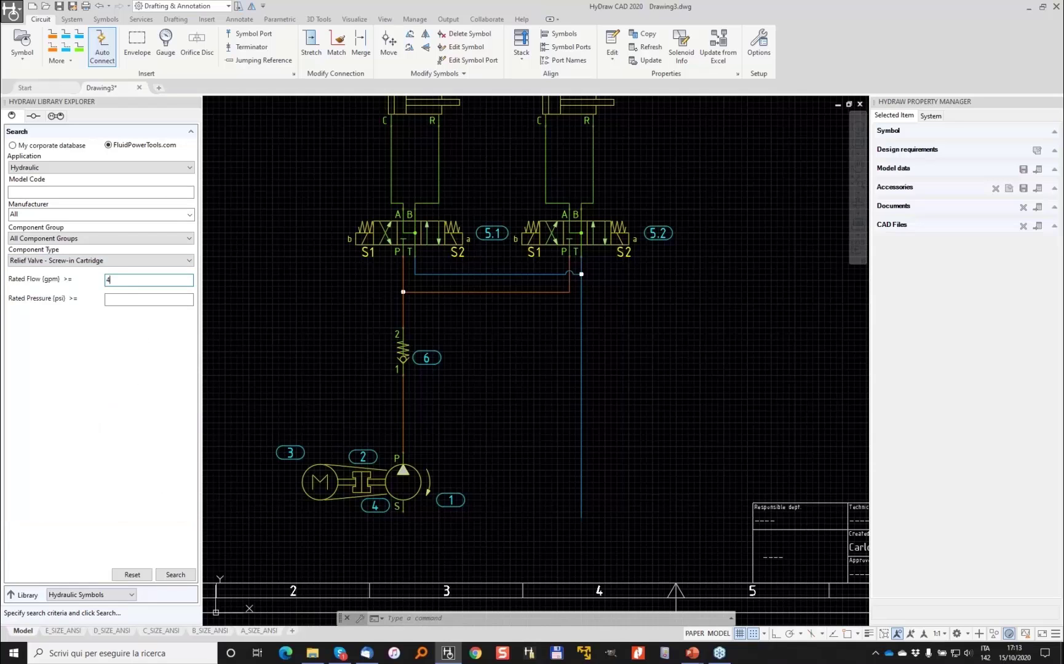
# Limit the manufacturer to Comatrol only and run the model search
pyautogui.click(113, 214)
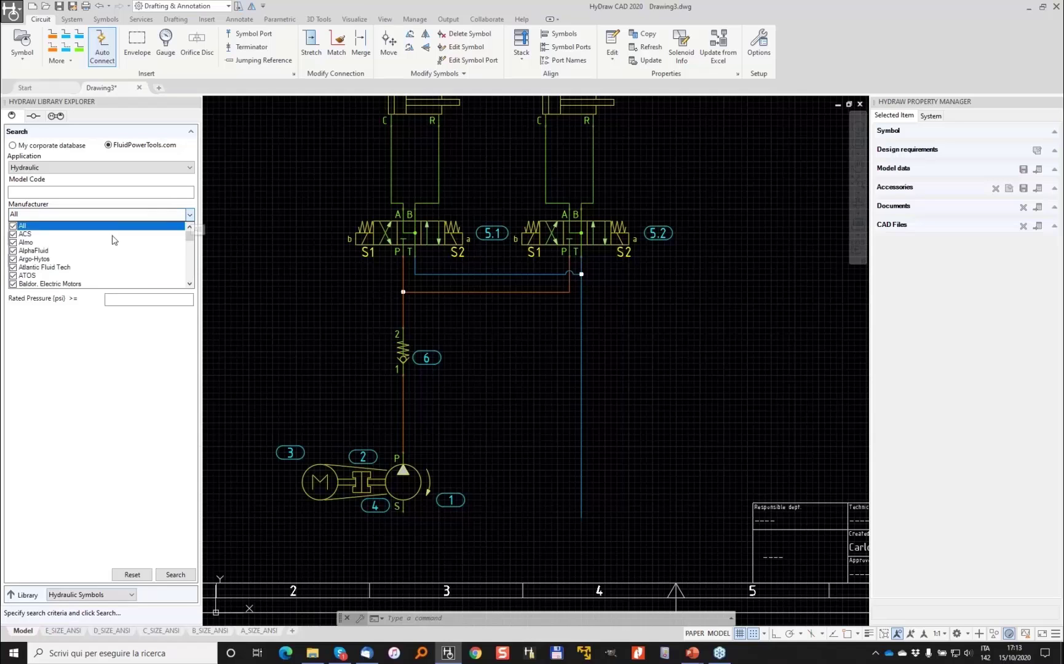
pyautogui.click(15, 226)
pyautogui.scroll(-2, 38, 243)
pyautogui.scroll(-5, 38, 243)
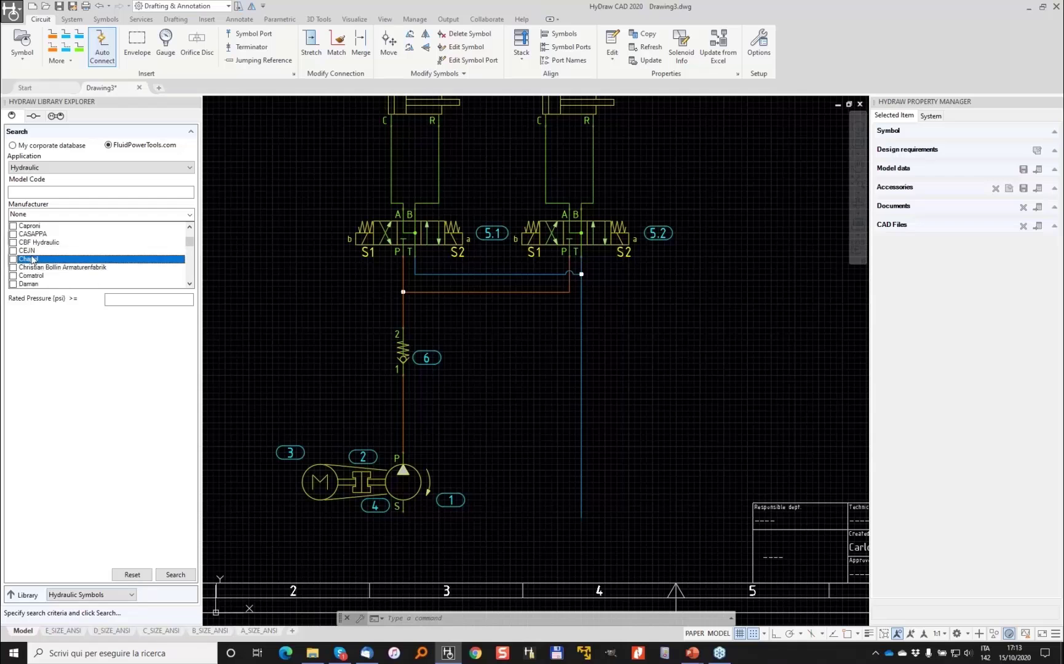
pyautogui.click(18, 276)
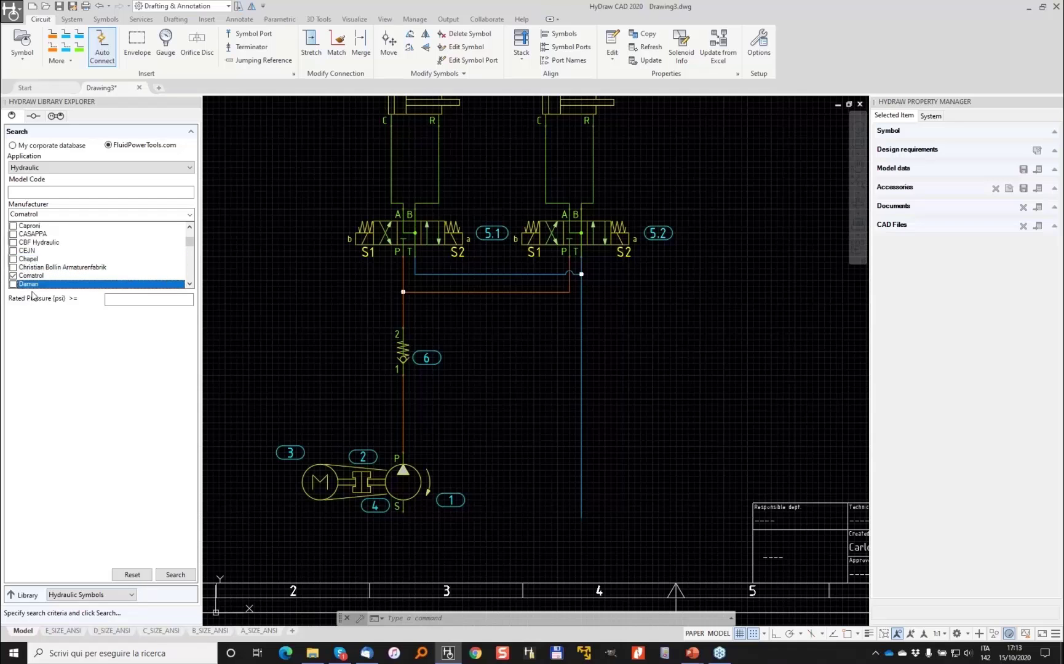
pyautogui.click(176, 575)
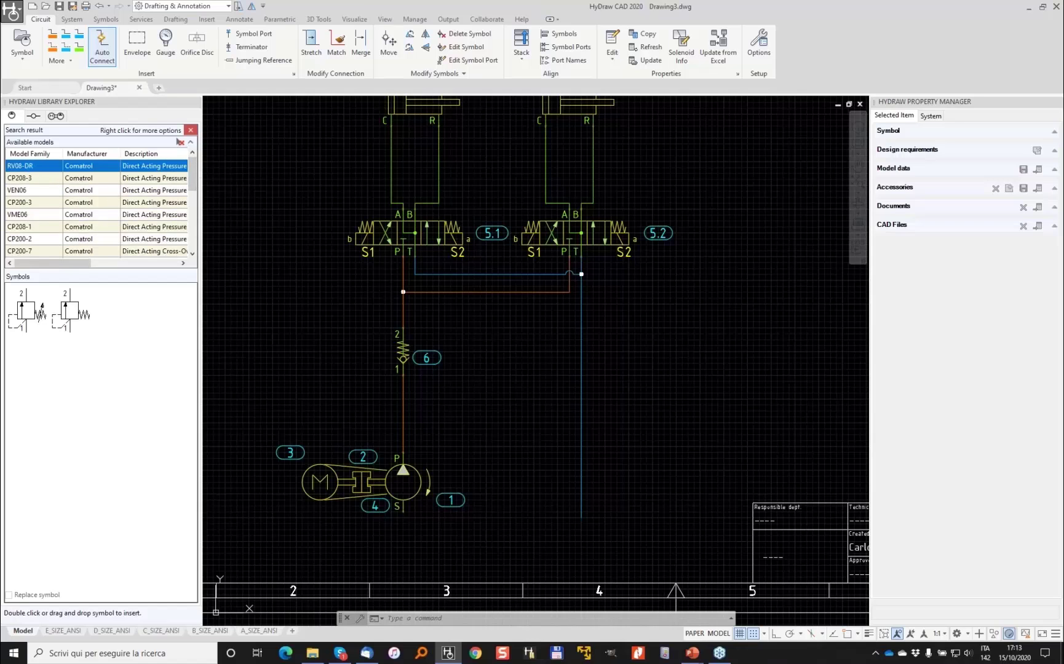
# Insert the adjustable symbol of the Comatrol CP208-3 relief valve between the check valve and the vertical reservoir line
pyautogui.click(36, 179)
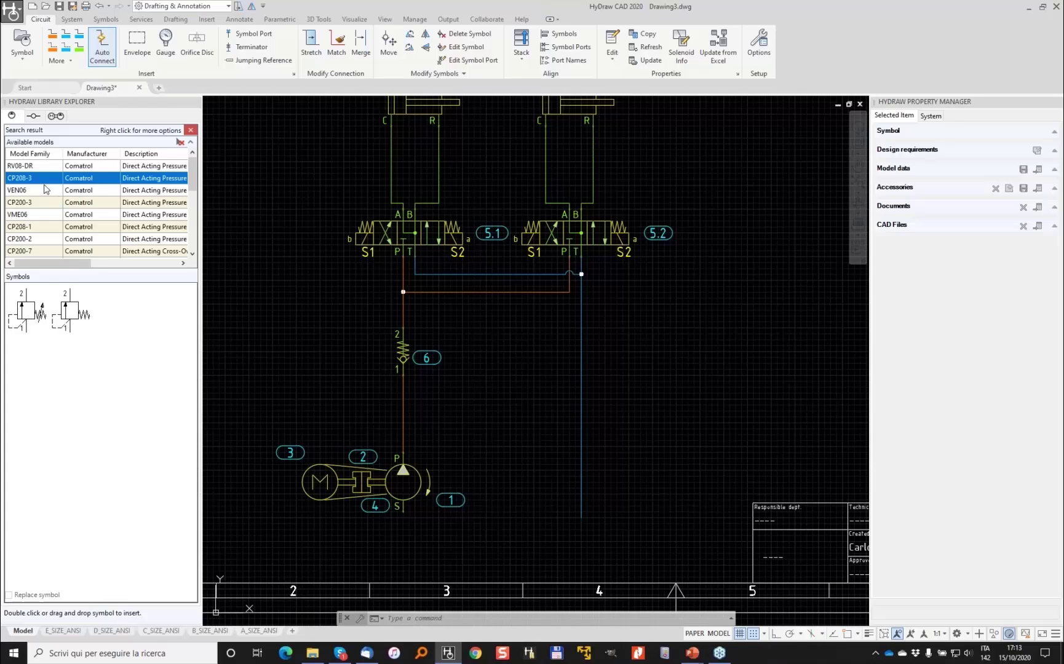
pyautogui.click(37, 311)
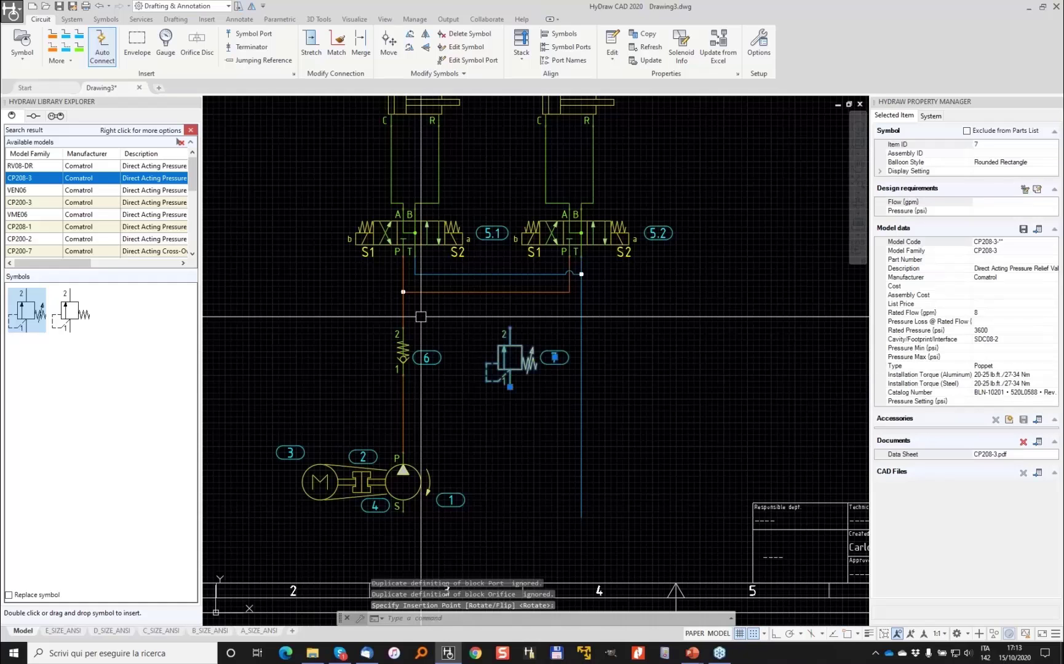
# View the data sheet of the CP208-3 relief valve and return to the drawing
pyautogui.rightClick(44, 180)
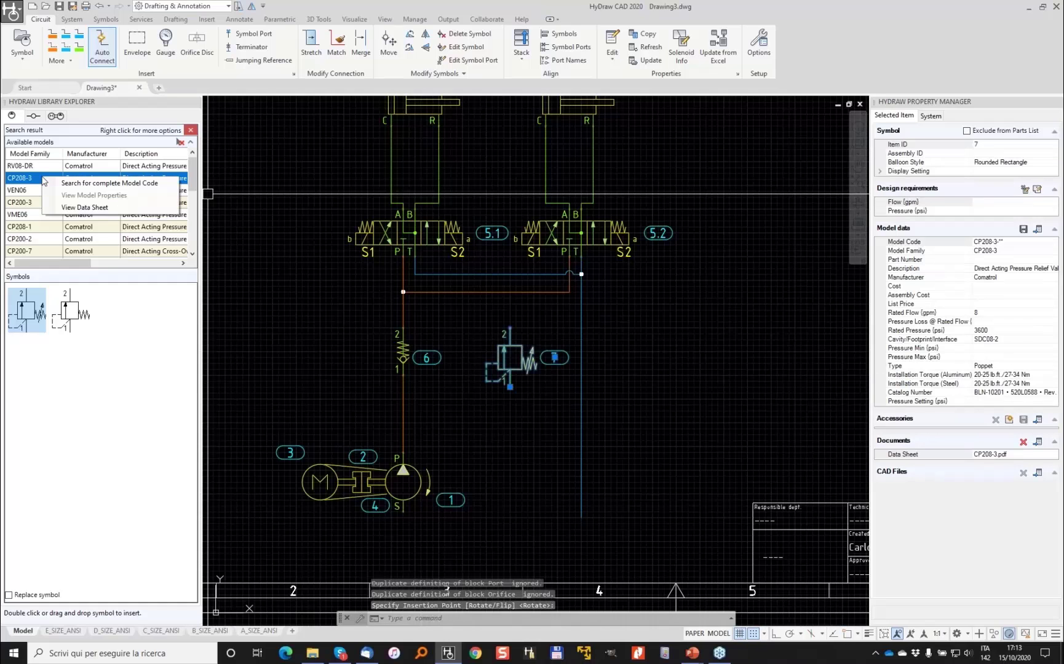
pyautogui.click(85, 207)
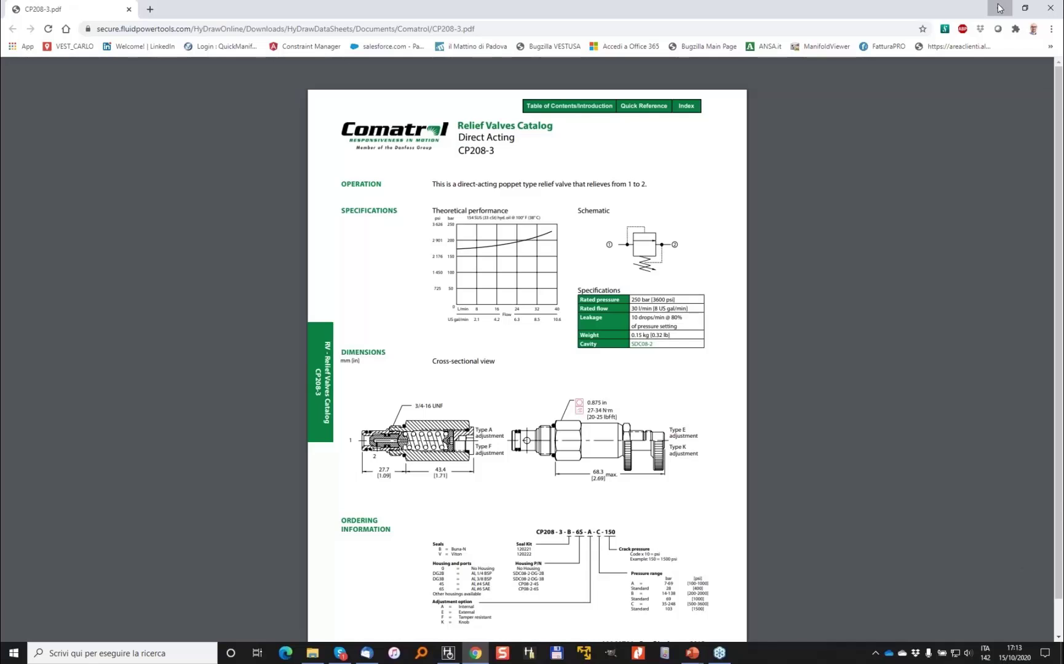
pyautogui.click(1000, 8)
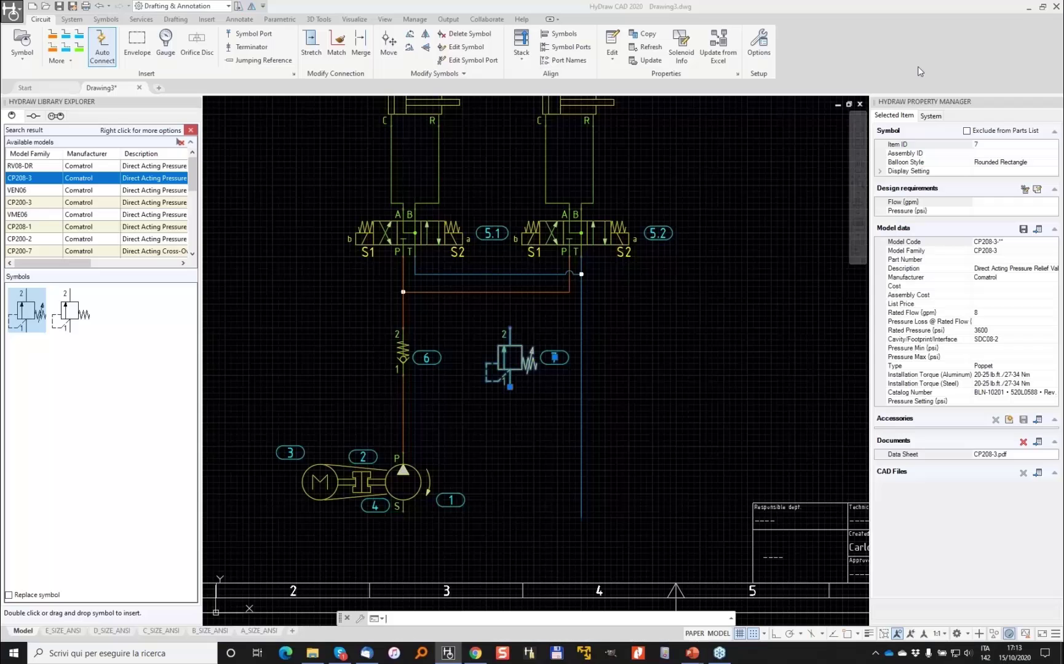
# Flip the relief valve vertically and draw a pressure line from its port 1 up to the horizontal pressure line
pyautogui.scroll(2, 509, 359)
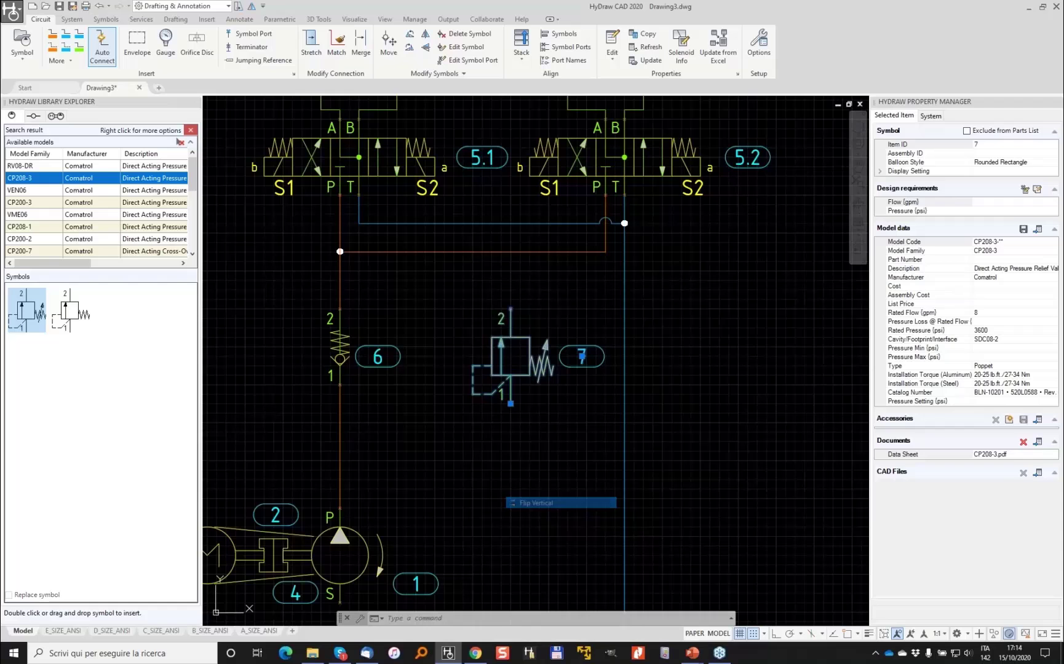
pyautogui.click(554, 503)
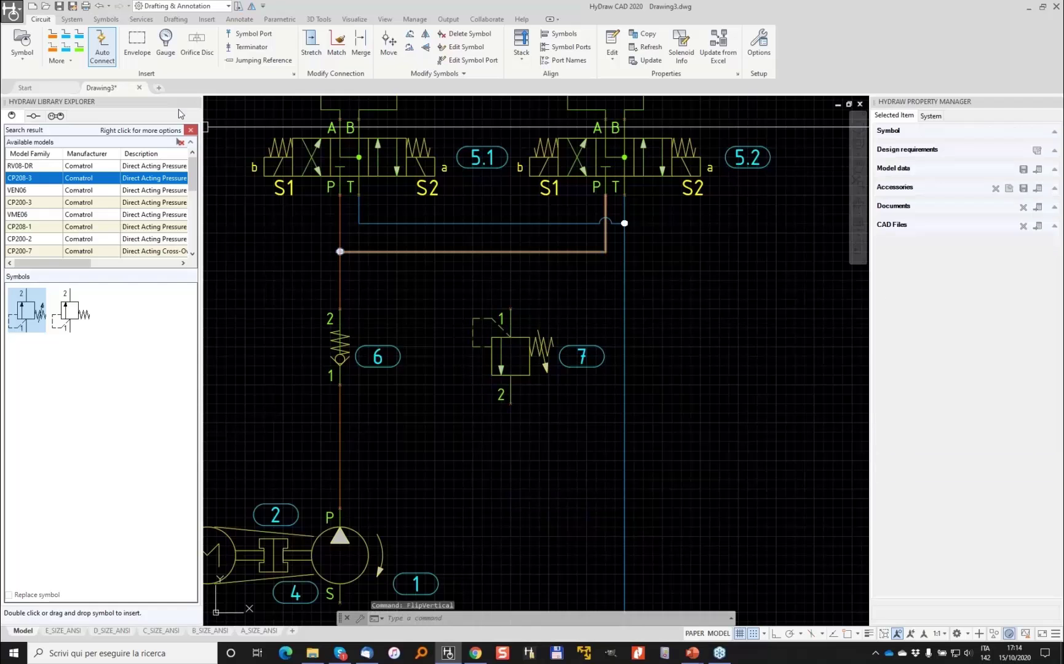
pyautogui.click(57, 37)
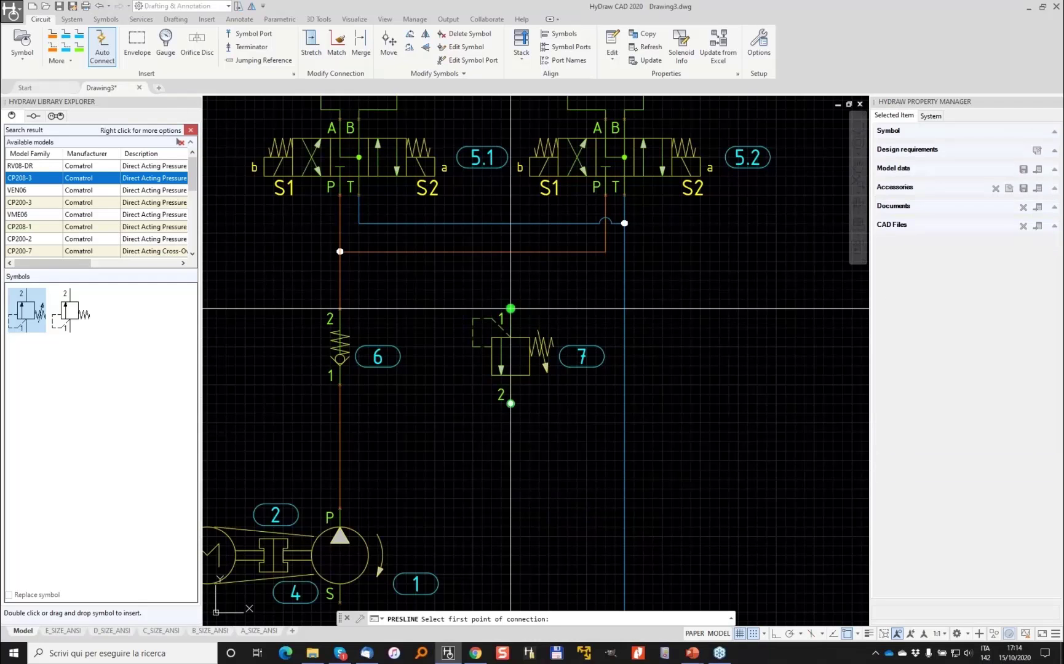
pyautogui.click(511, 308)
pyautogui.click(510, 251)
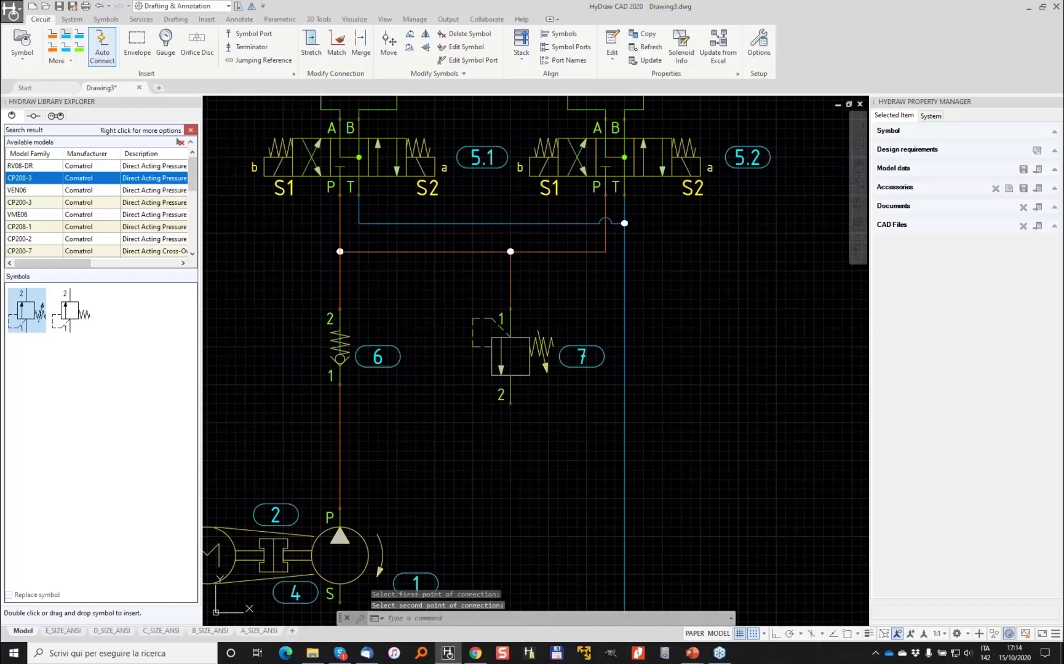
# Draw a reservoir line from the relief valve's port 2 to the vertical reservoir line
pyautogui.click(510, 403)
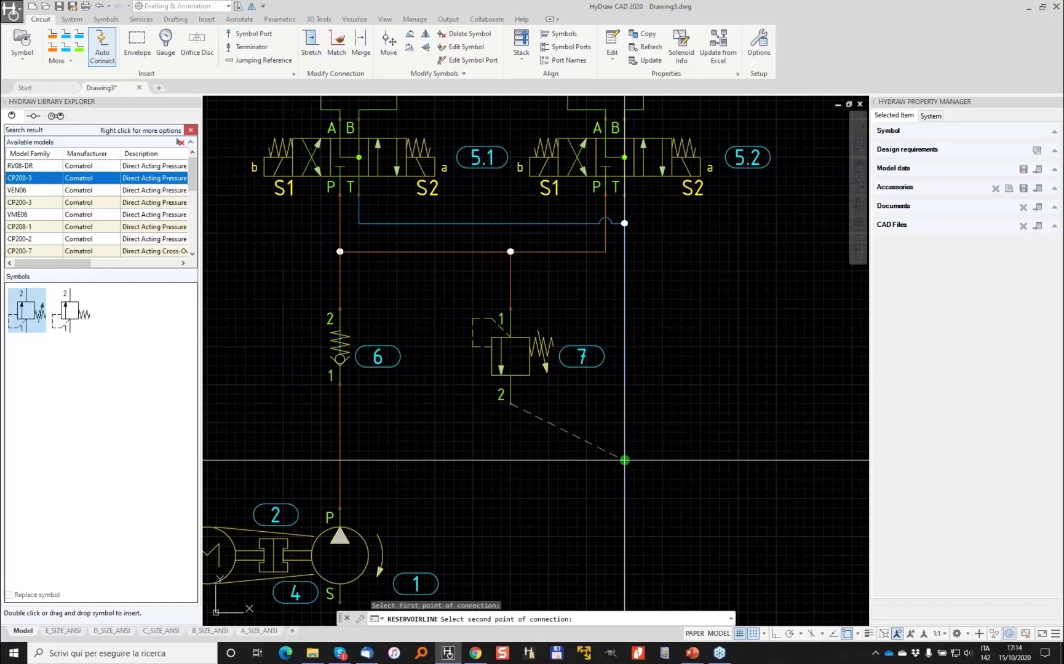
pyautogui.click(624, 460)
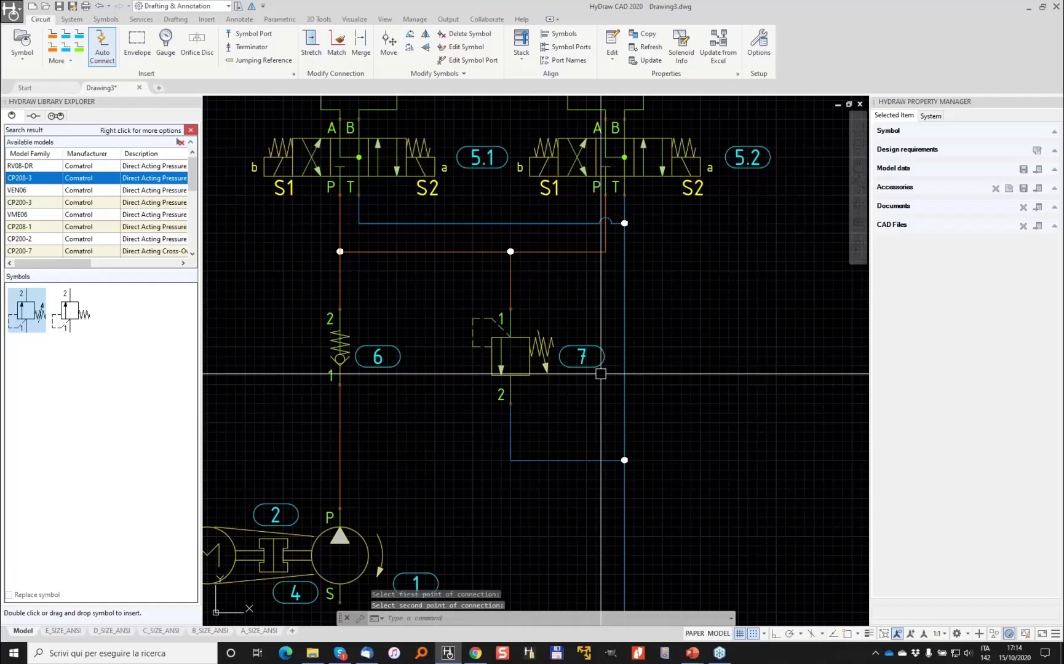
pyautogui.press('Escape')
# Move the whole circuit up and to the left on the sheet
pyautogui.scroll(-4, 495, 269)
pyautogui.click(266, 112)
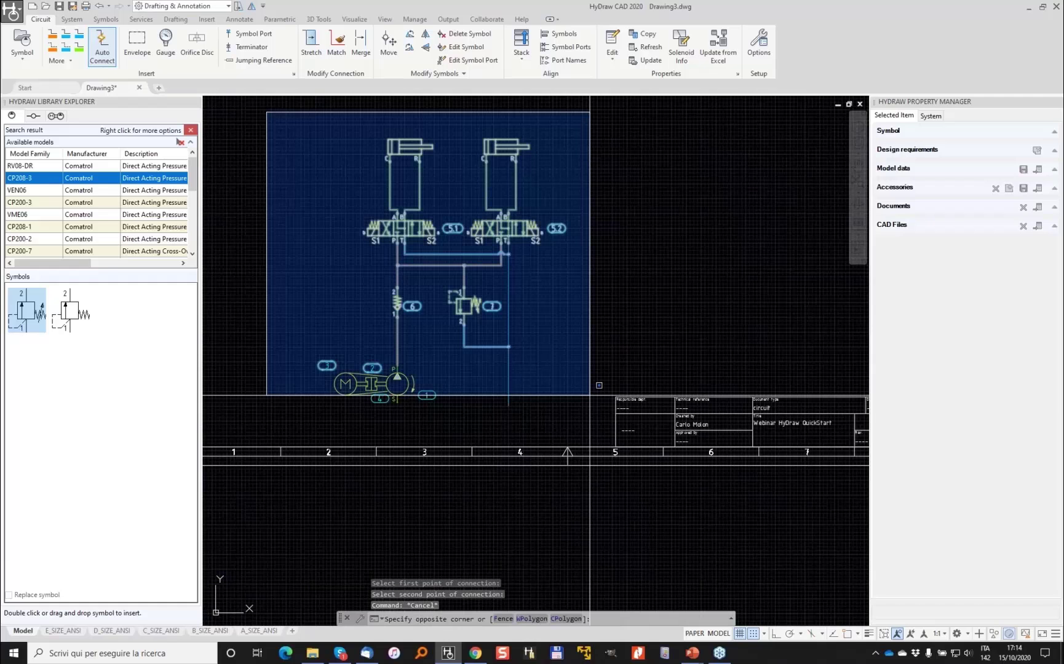
pyautogui.click(592, 409)
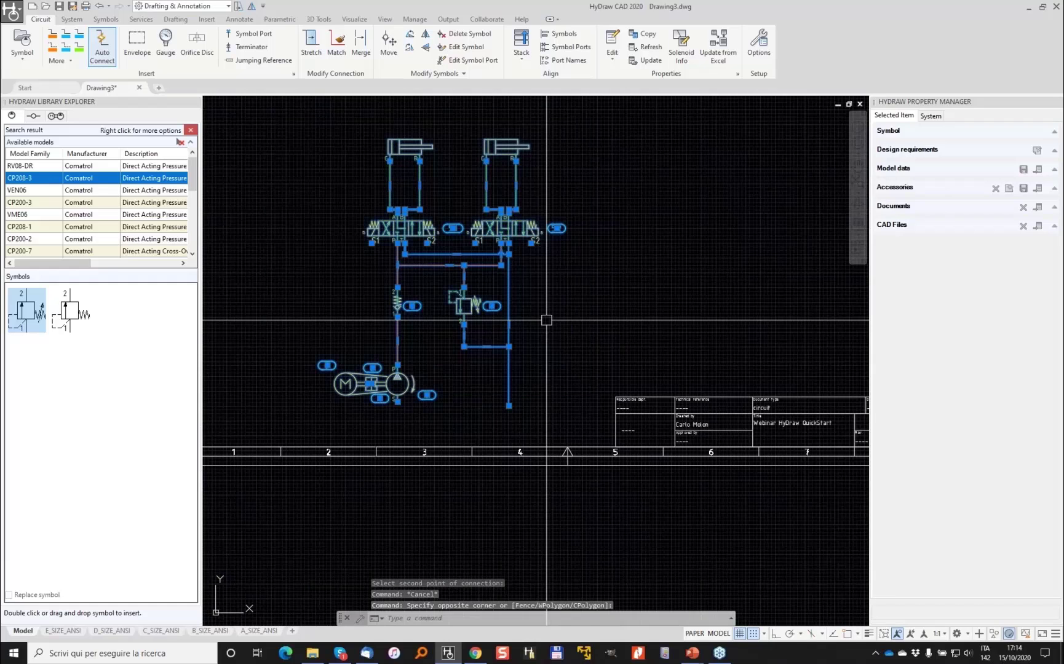
pyautogui.write('M')
pyautogui.press('Return')
pyautogui.click(664, 314)
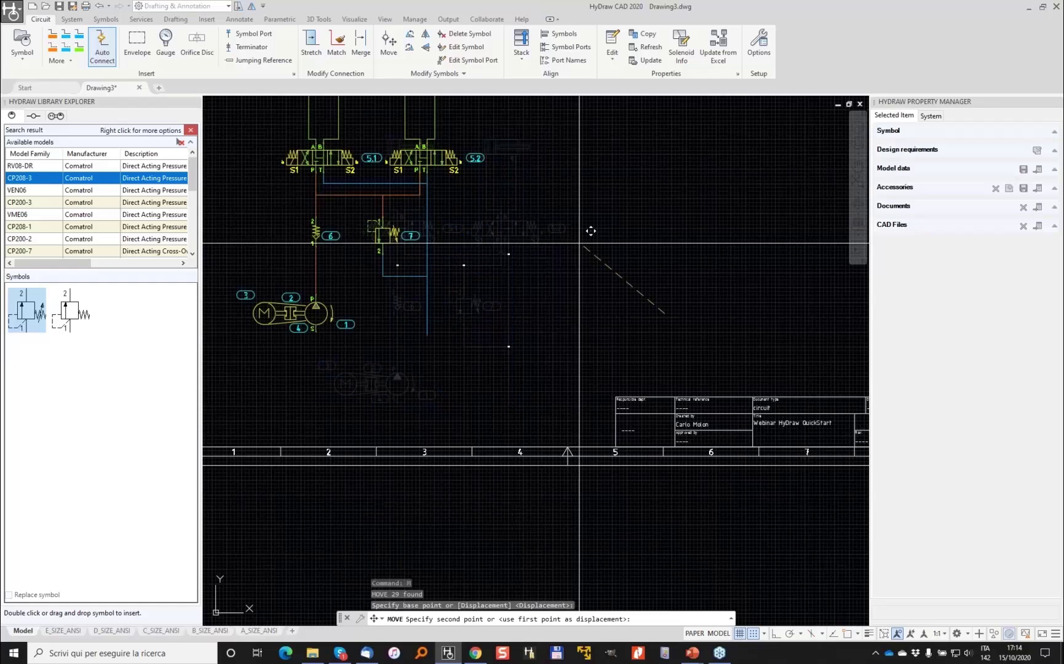
pyautogui.click(580, 243)
# Move the motor and pump group straight down, farther below the check valve
pyautogui.moveTo(491, 216); pyautogui.dragTo(650, 226, button='middle')
pyautogui.click(531, 382)
pyautogui.click(404, 316)
pyautogui.press('Return')
pyautogui.click(642, 301)
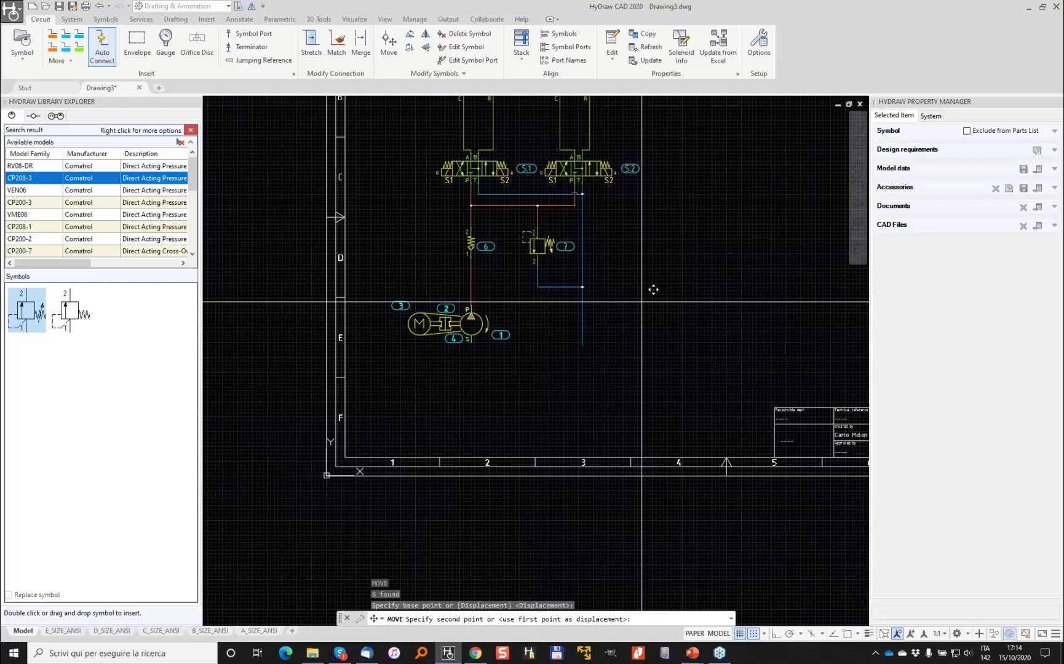
pyautogui.click(638, 344)
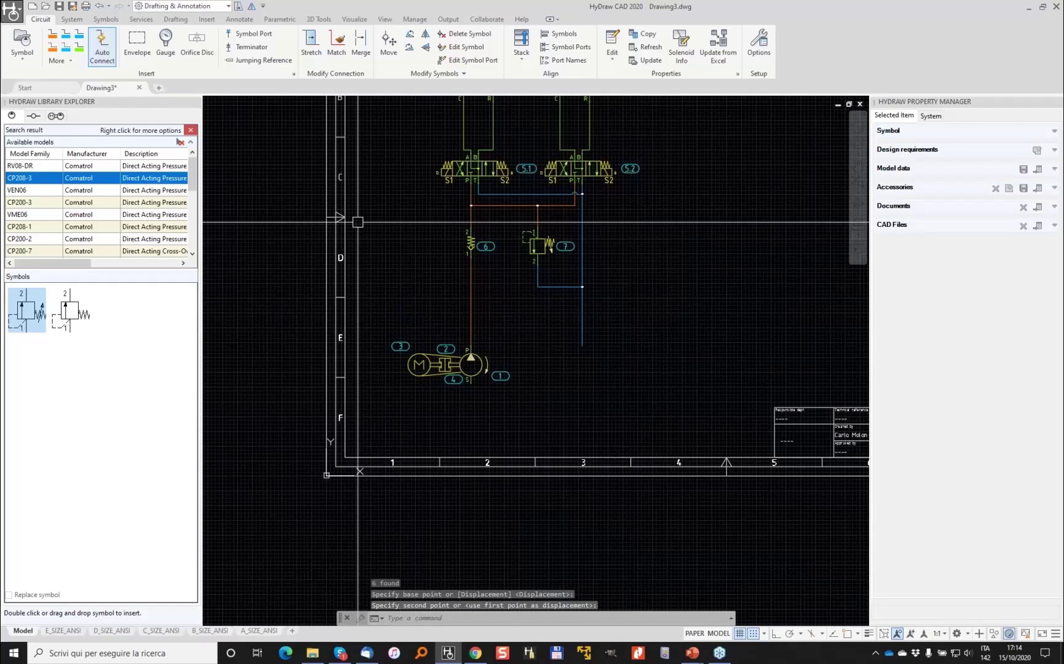
# Draw a rectangle around the motor and pump group, with the end of the vertical reservoir line inside it
pyautogui.moveTo(357, 222); pyautogui.dragTo(348, 250, button='middle')
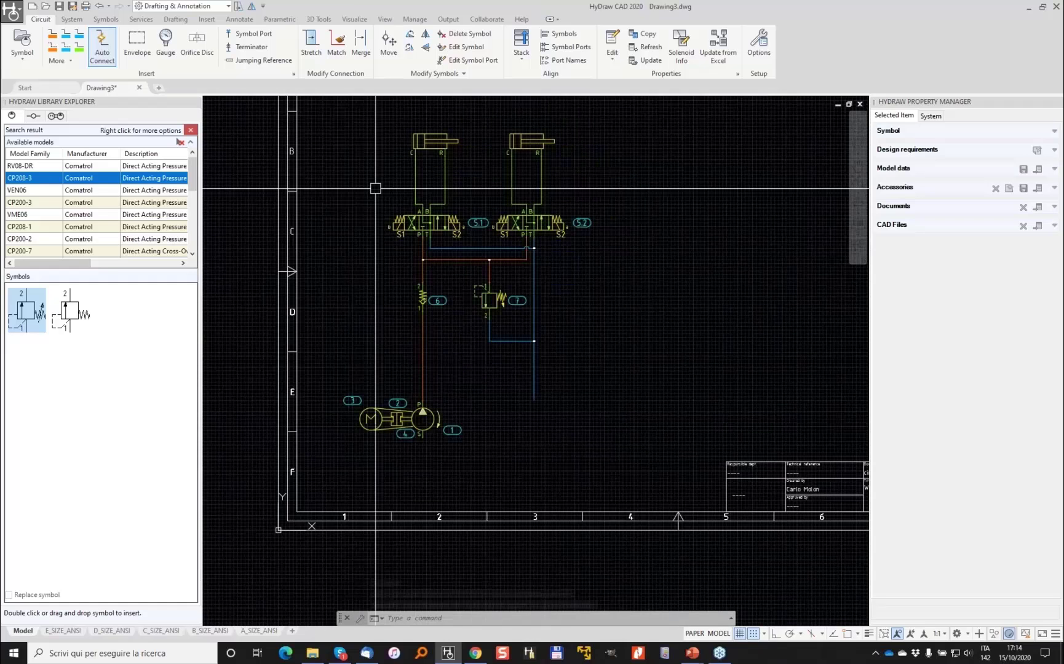
pyautogui.click(175, 20)
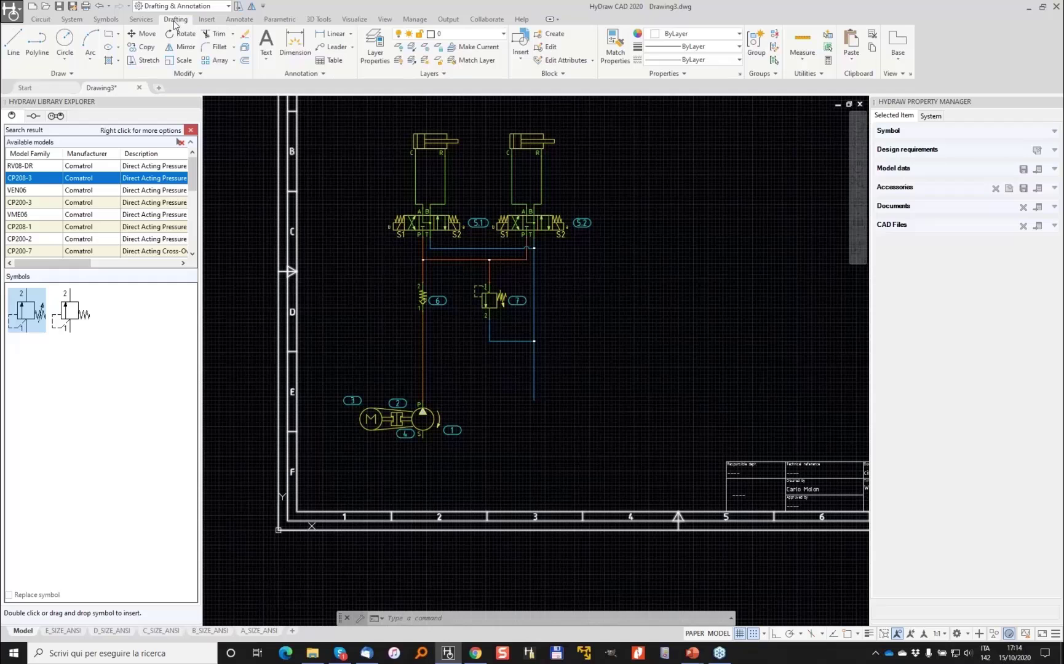
pyautogui.click(108, 36)
pyautogui.click(330, 375)
pyautogui.click(581, 471)
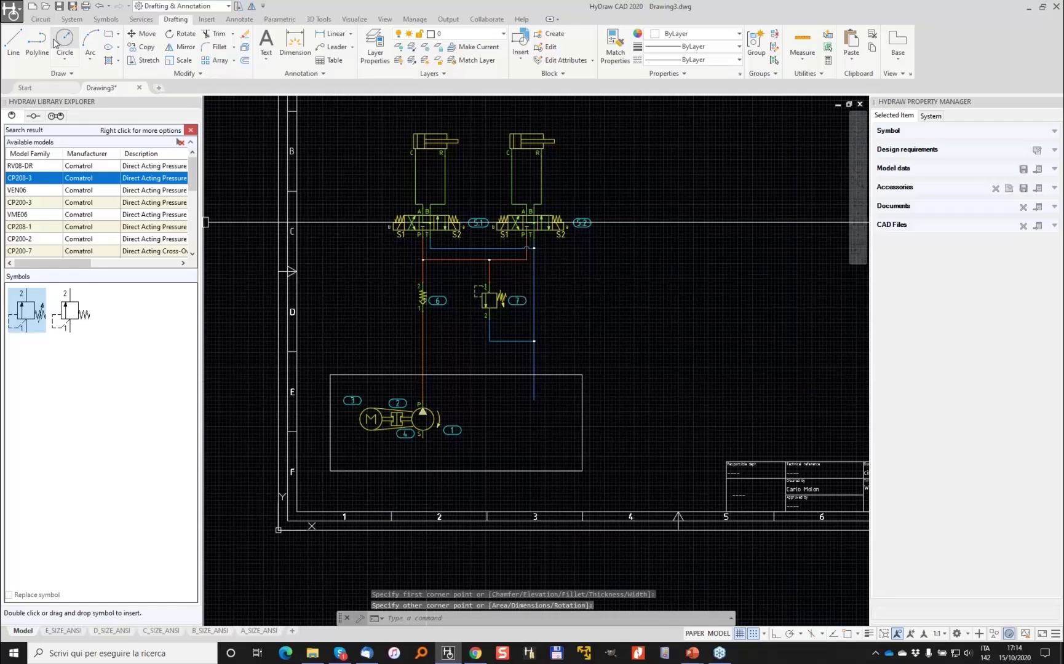
# Draw an L-shaped foot at the rectangle's lower-left corner, going a short way down and outward to the left
pyautogui.click(13, 42)
pyautogui.scroll(4, 299, 532)
pyautogui.click(377, 375)
pyautogui.click(377, 394)
pyautogui.click(358, 393)
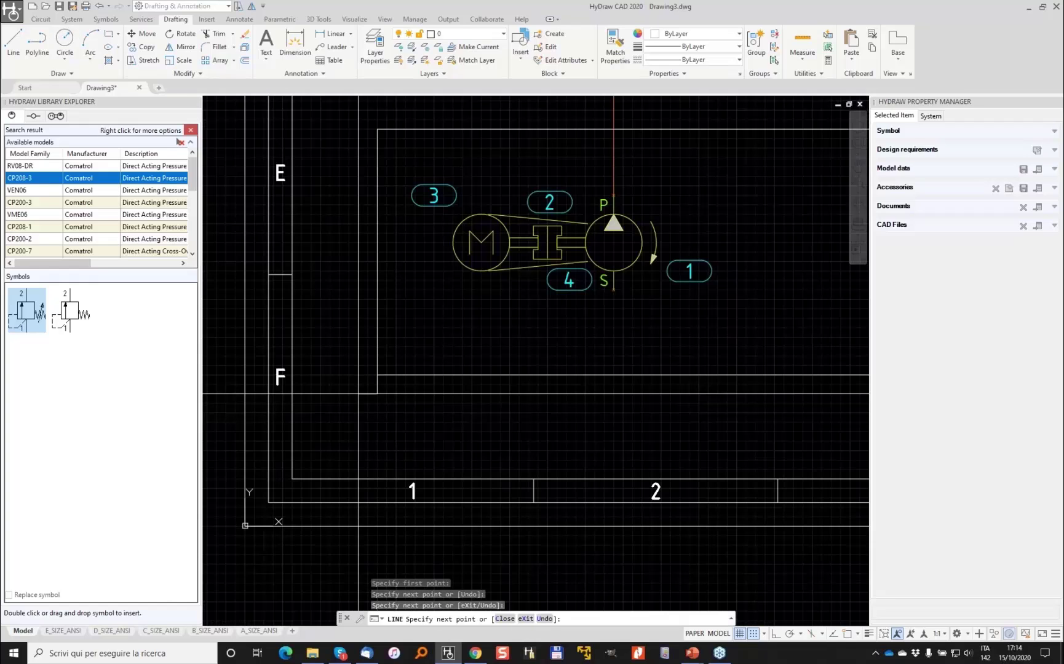
pyautogui.press('Return')
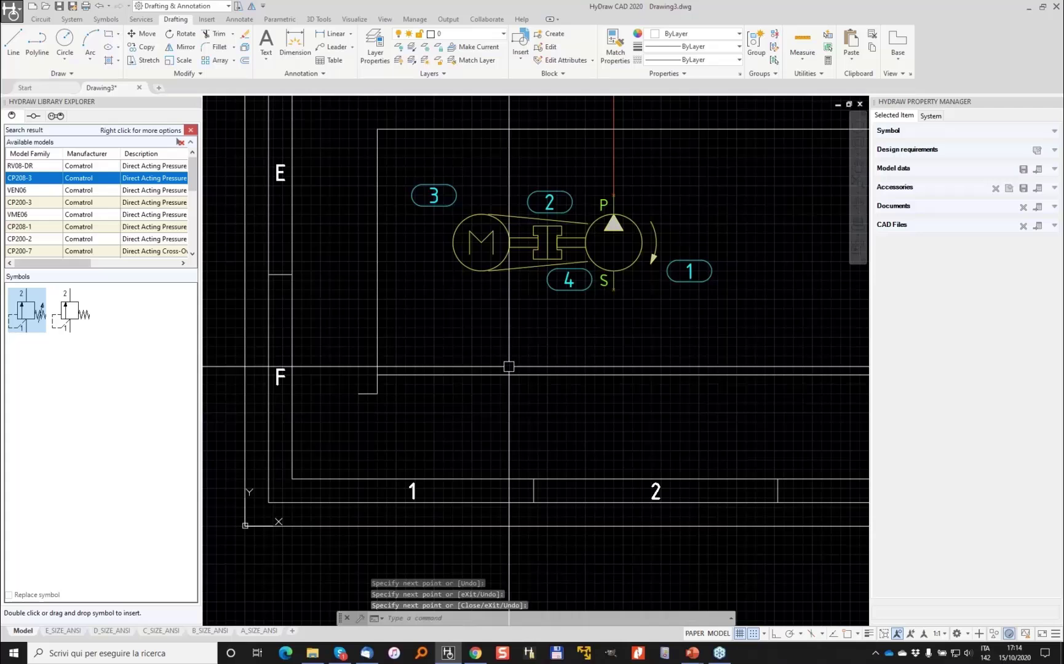
# Draw a matching L-shaped foot at the rectangle's lower-right corner, going a short way down and outward to the right
pyautogui.moveTo(508, 368); pyautogui.dragTo(247, 330, button='middle')
pyautogui.press('Return')
pyautogui.click(759, 336)
pyautogui.click(759, 355)
pyautogui.click(779, 356)
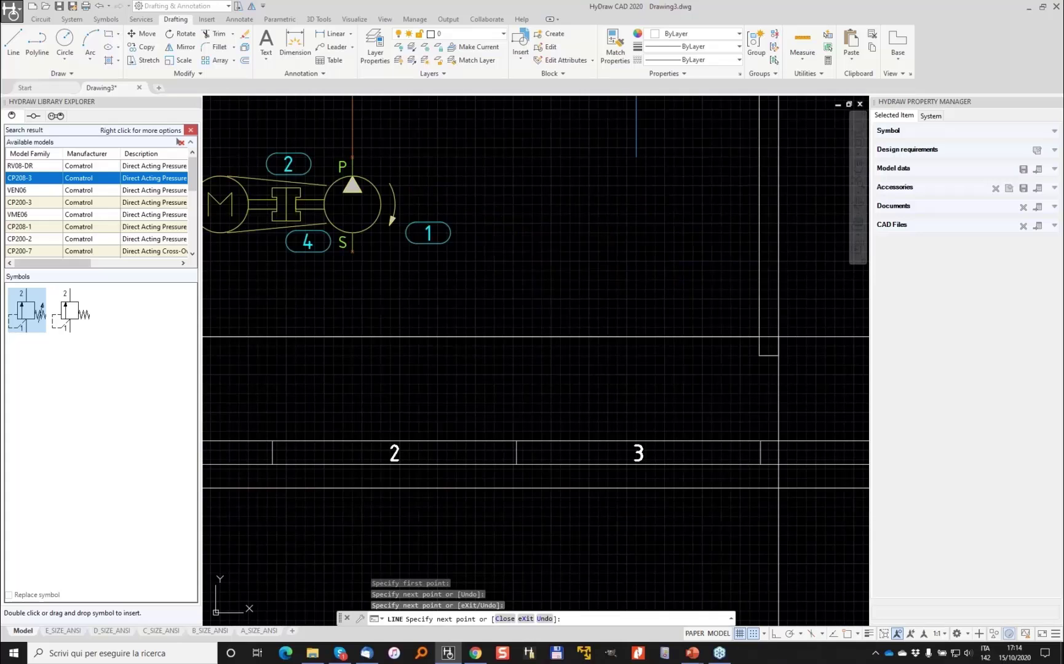
pyautogui.scroll(-2, 778, 337)
pyautogui.press('Return')
# Move the tank rectangle and its two feet to the layer ISO_LIN_UNI
pyautogui.scroll(-2, 777, 337)
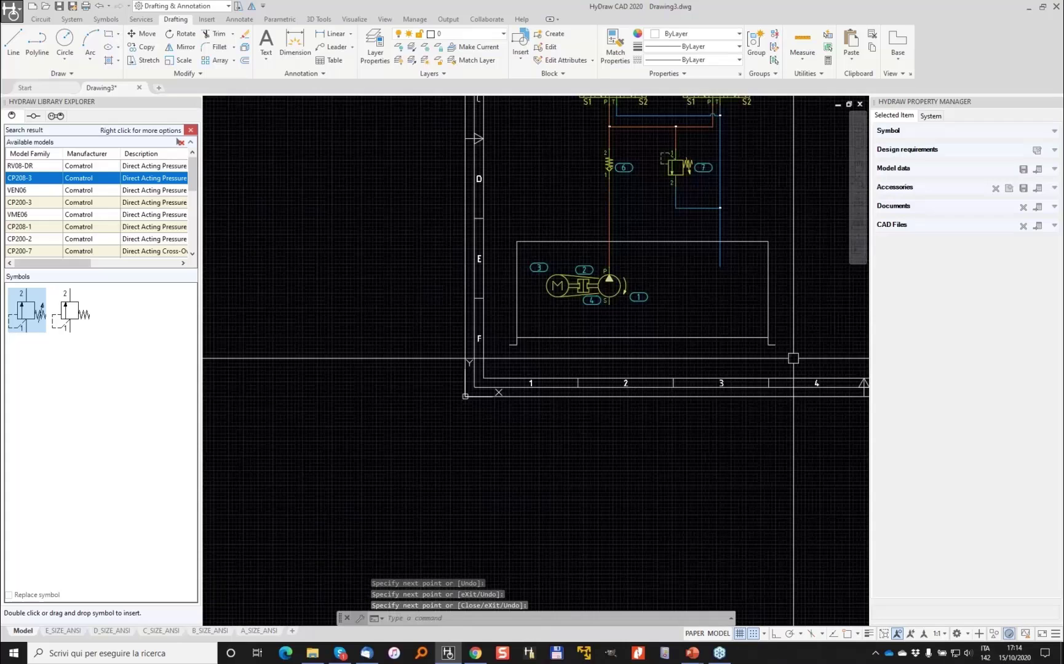
pyautogui.click(793, 358)
pyautogui.click(502, 323)
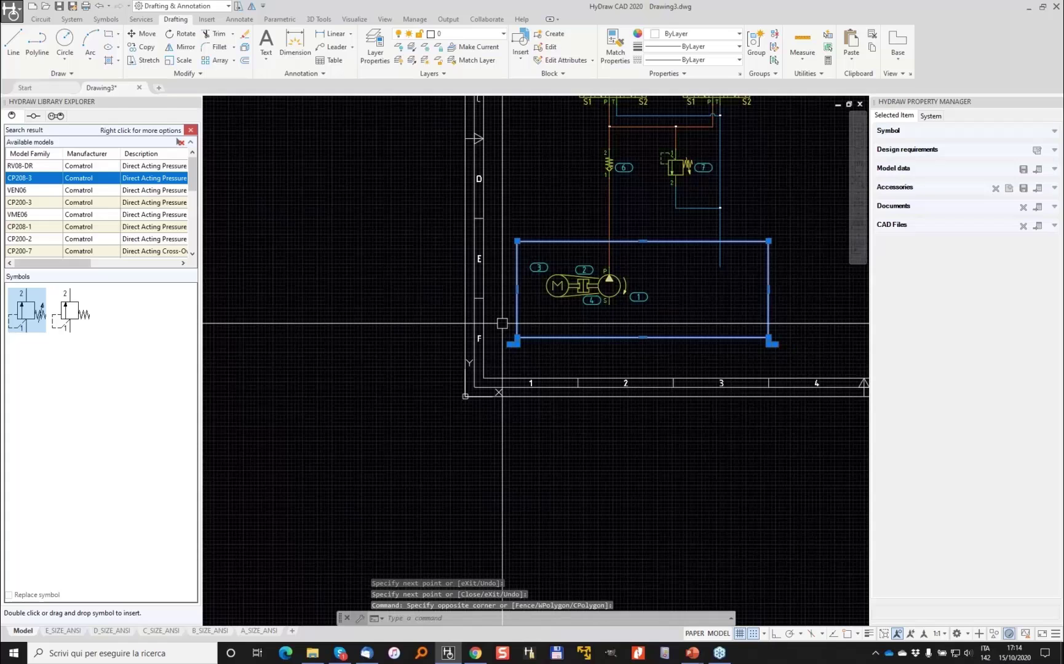
pyautogui.click(478, 37)
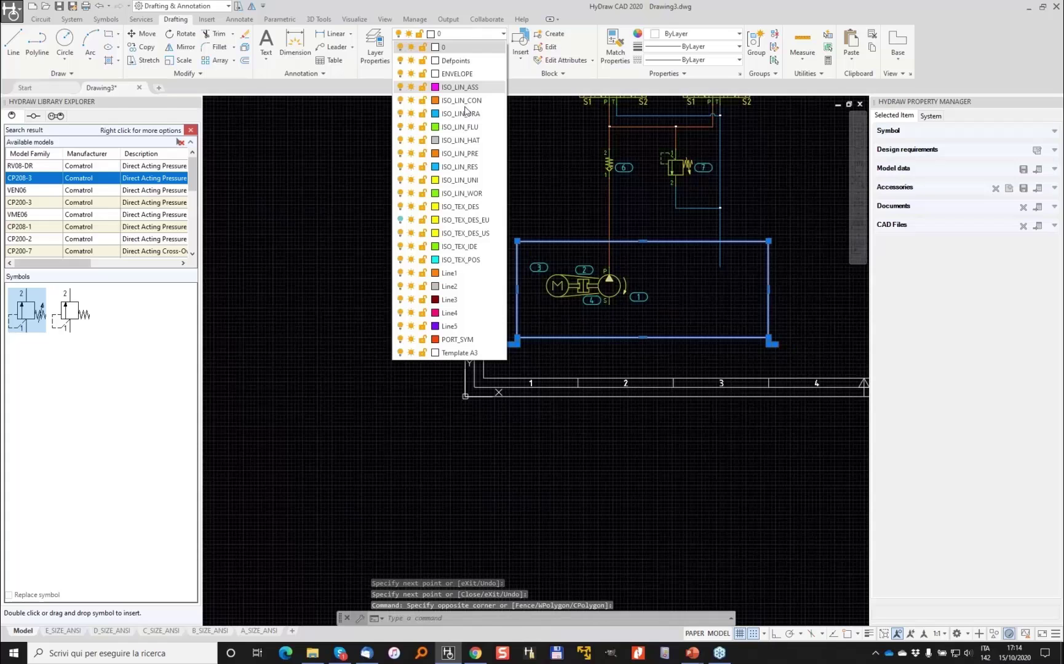
pyautogui.click(473, 180)
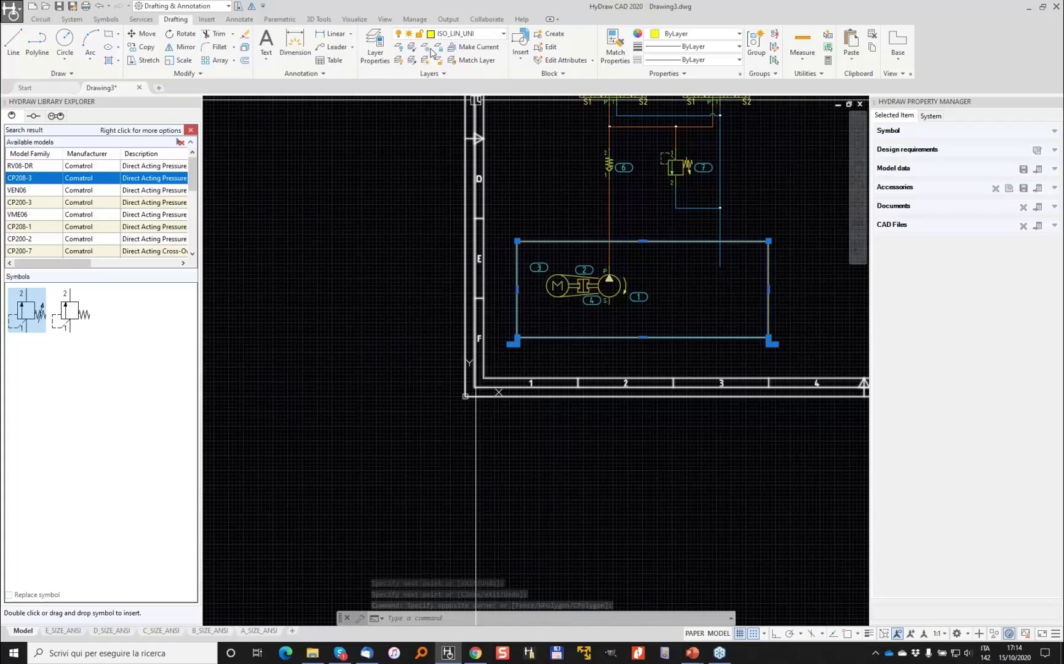
pyautogui.moveTo(541, 185); pyautogui.dragTo(447, 265, button='middle')
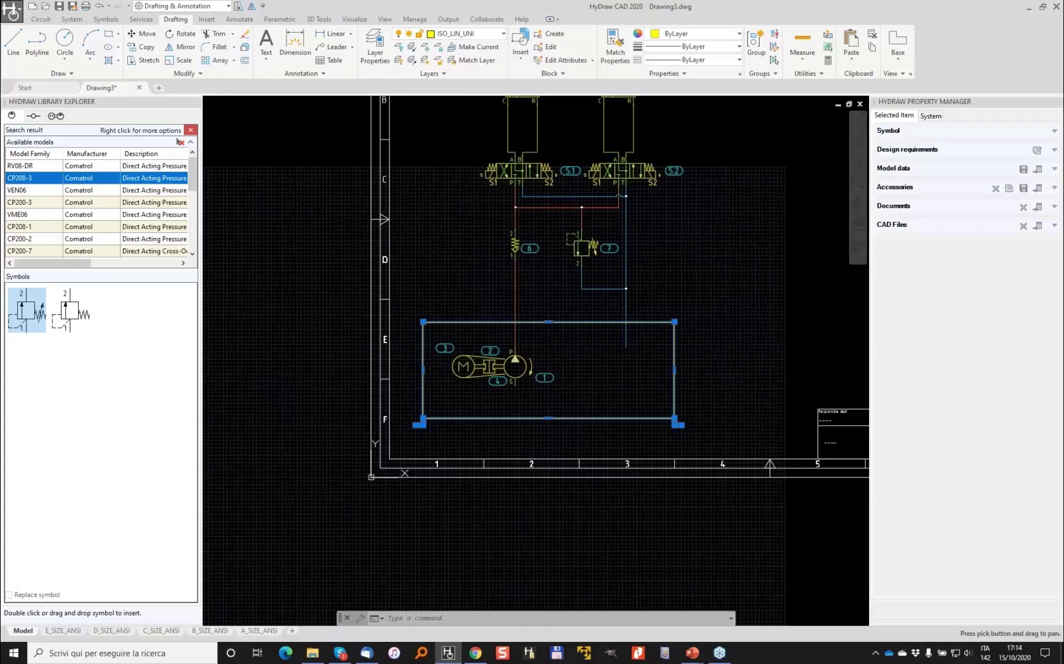
pyautogui.press('Escape')
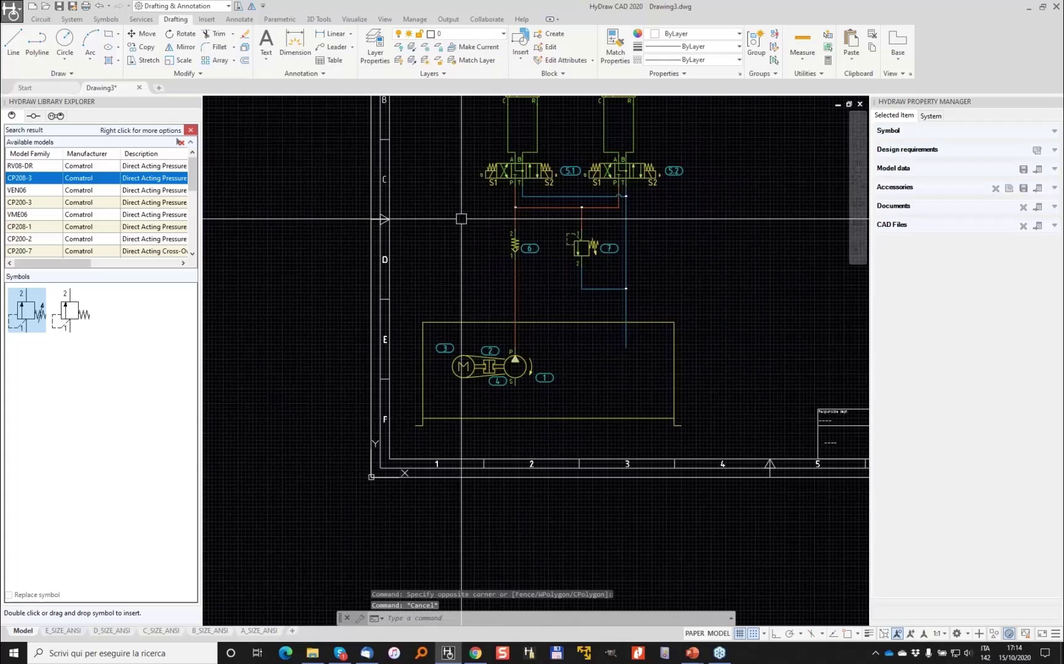
# Start a Convert to HyDraw conversion with the component type Reservoir
pyautogui.moveTo(447, 259); pyautogui.dragTo(410, 307, button='middle')
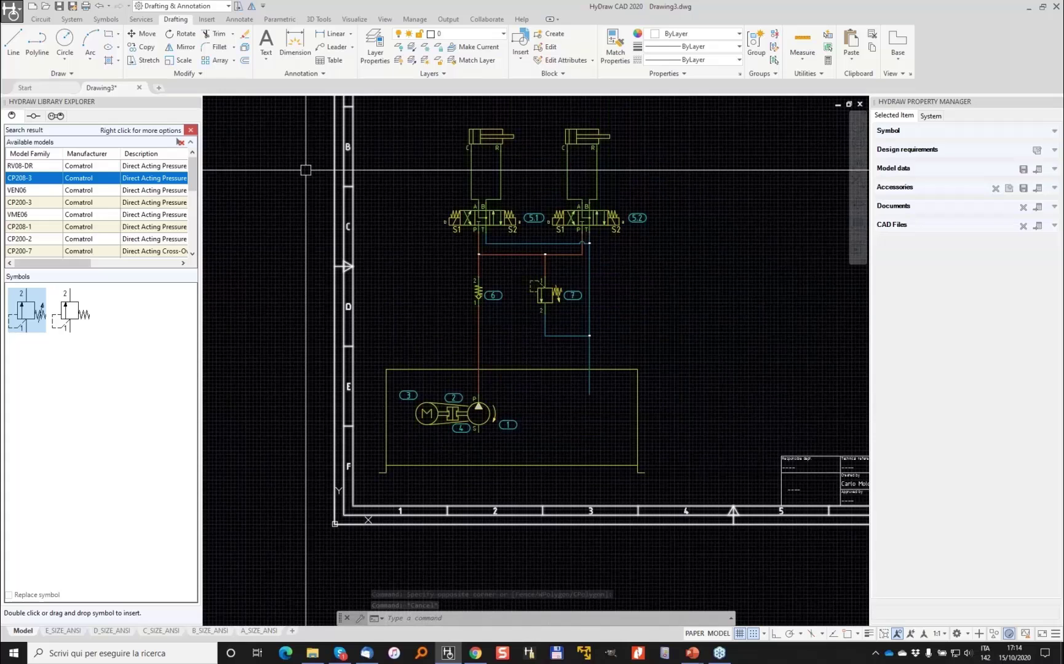
pyautogui.click(72, 19)
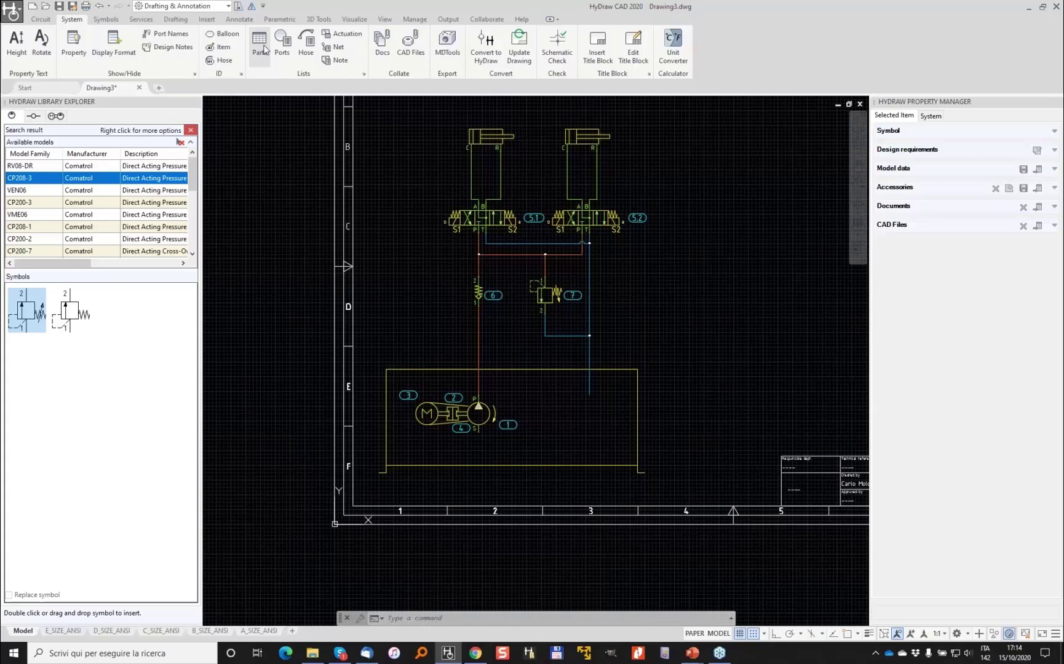
pyautogui.click(485, 42)
pyautogui.click(887, 223)
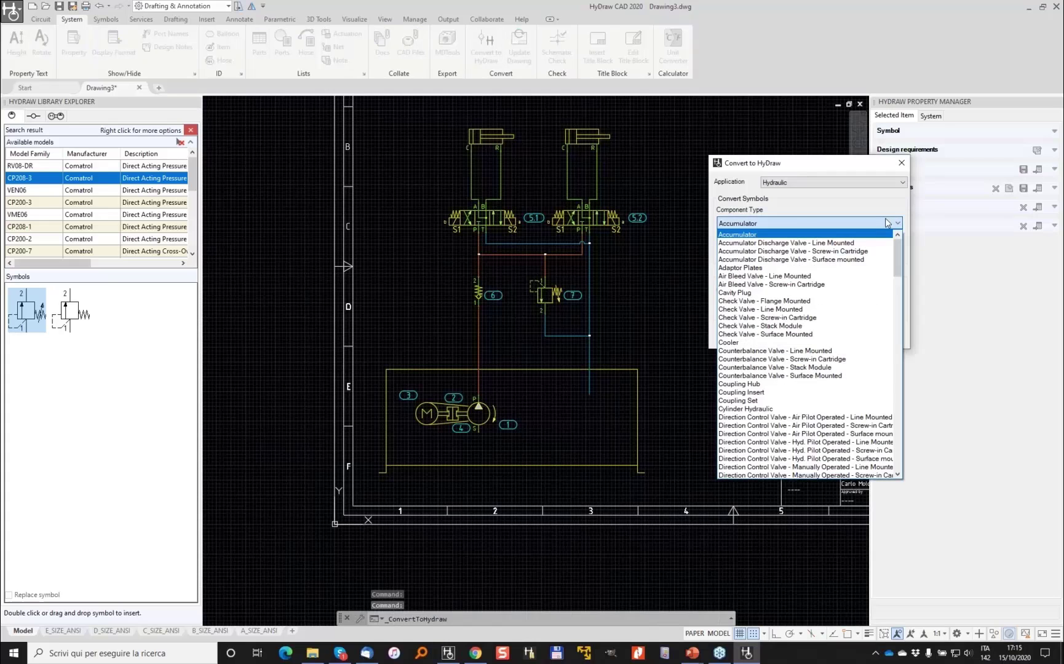
pyautogui.press('r')
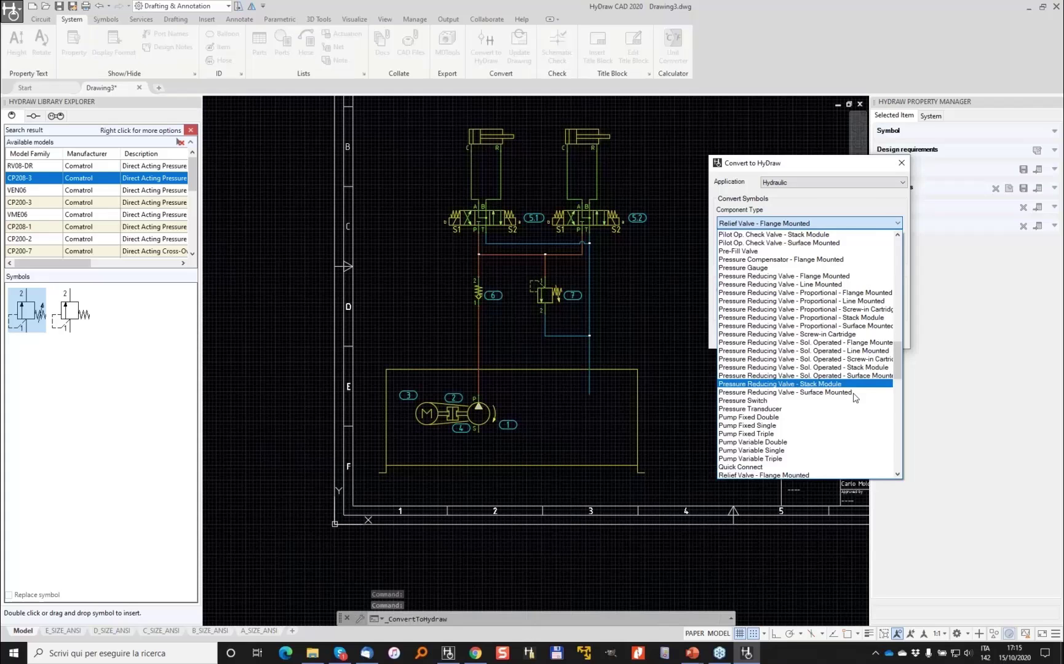
pyautogui.scroll(-8, 855, 397)
pyautogui.click(746, 393)
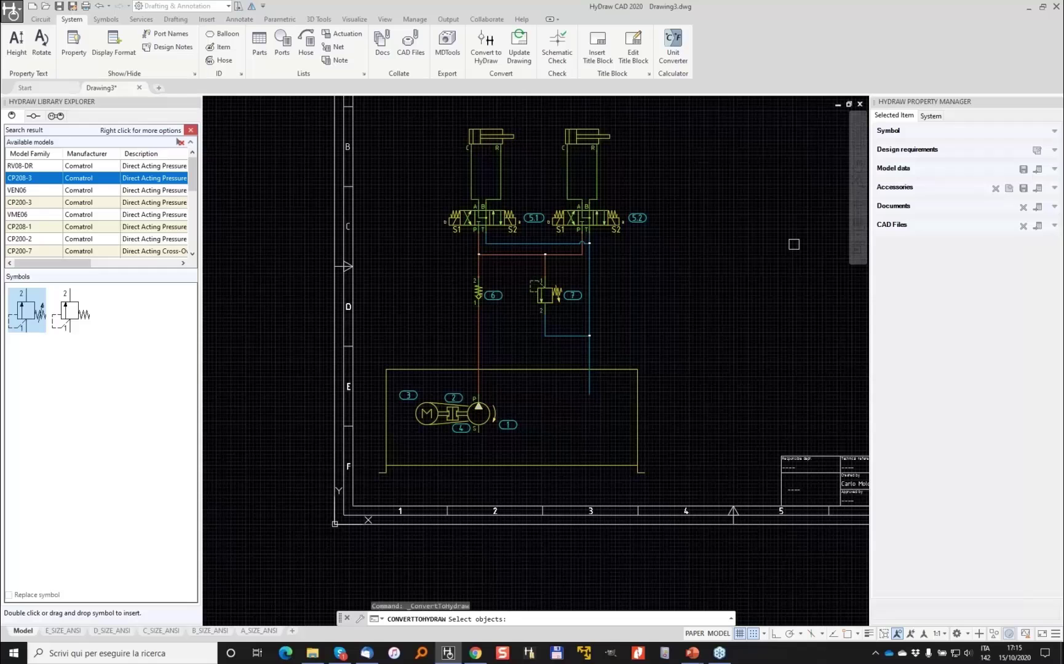
# Convert the tank rectangle and its feet into the reservoir symbol, with the insertion point at the left foot's outer end
pyautogui.click(693, 480)
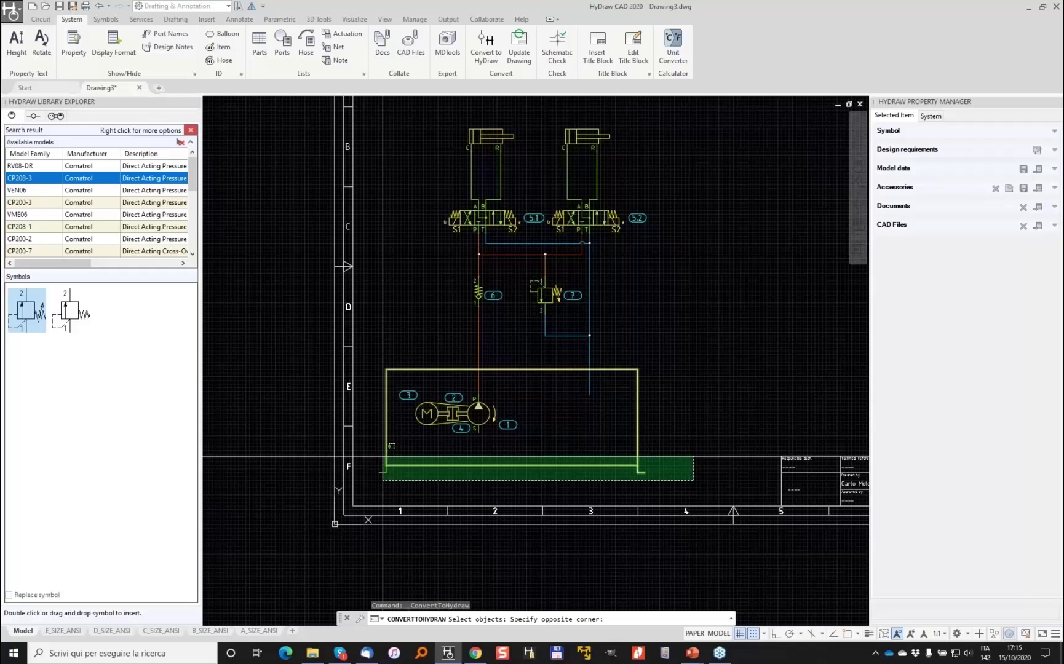
pyautogui.click(392, 446)
pyautogui.press('Return')
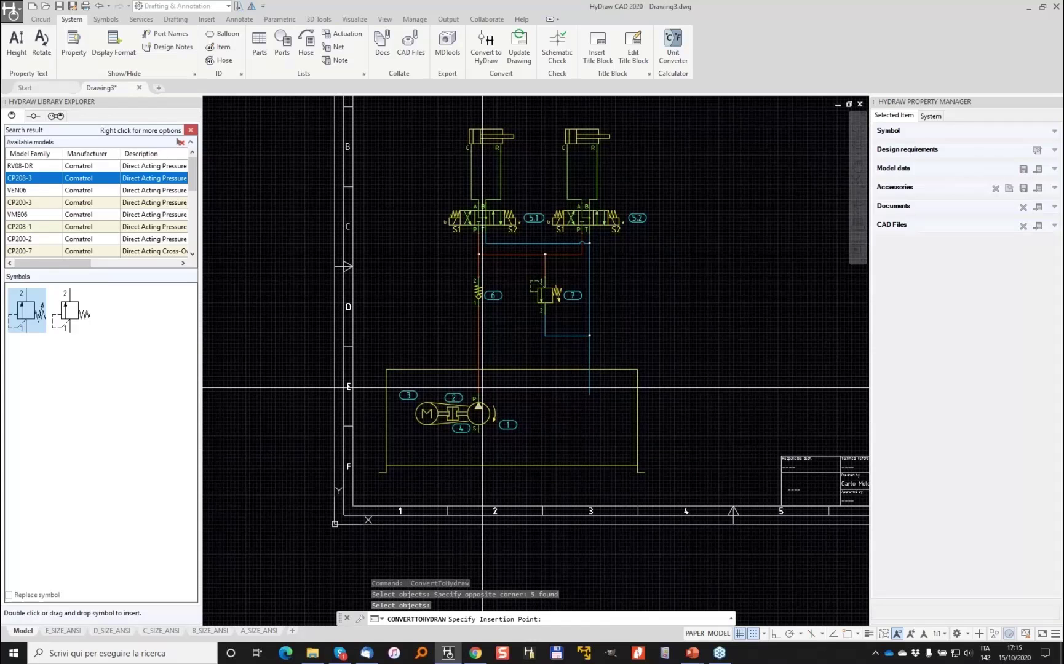
pyautogui.click(382, 473)
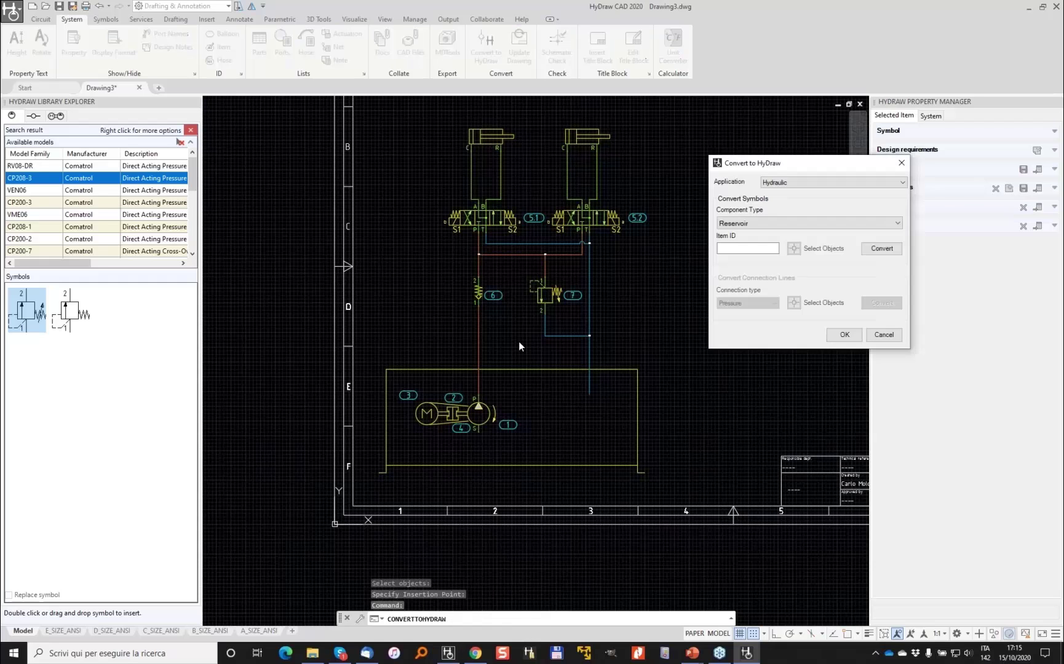
pyautogui.click(874, 249)
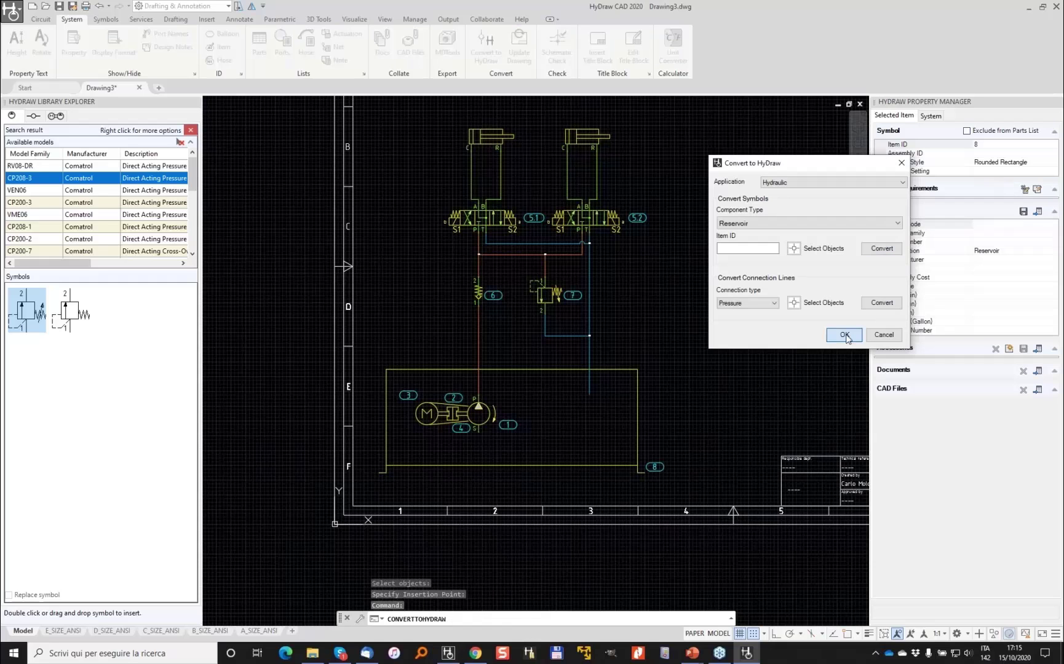
pyautogui.click(845, 335)
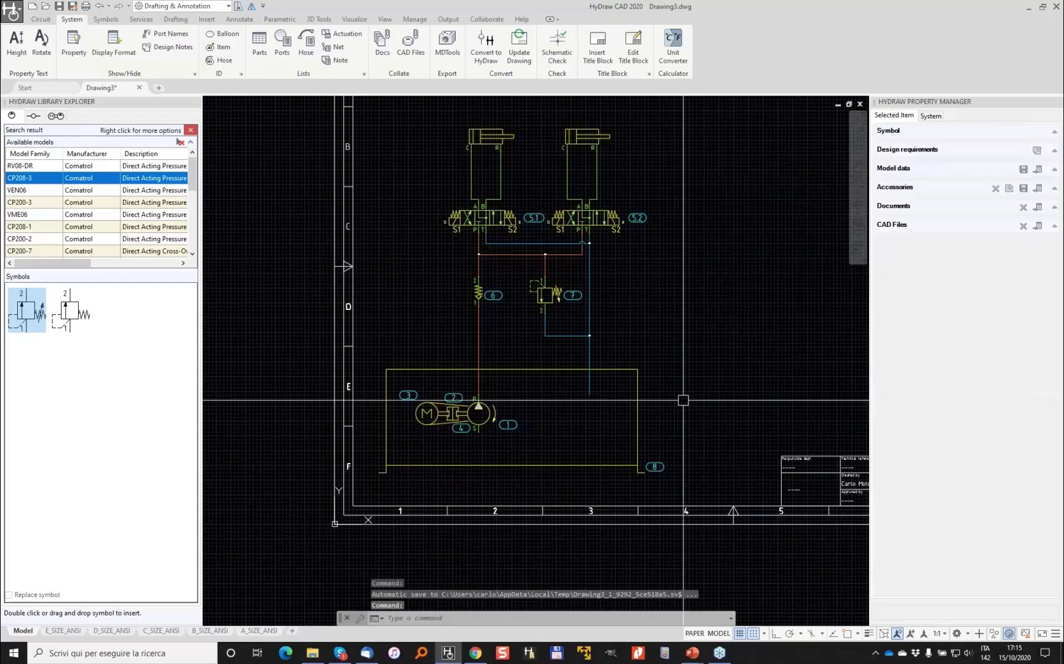
pyautogui.click(637, 412)
pyautogui.press('Escape')
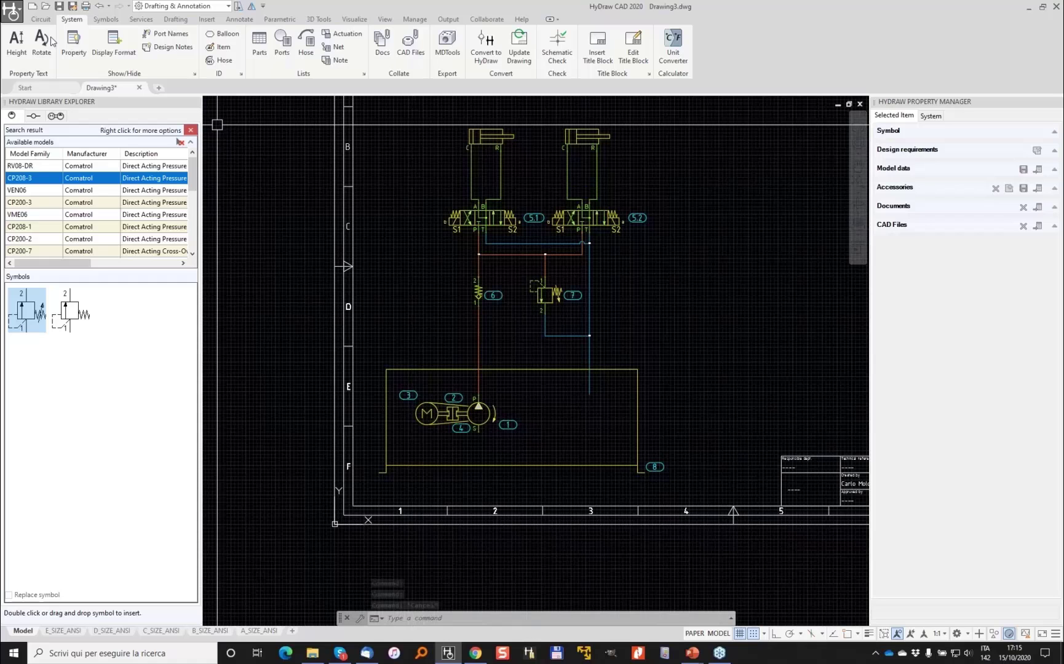
# Draw a manifold envelope around the two directional valves, the check valve and the relief valve, between the cylinders and the reservoir
pyautogui.click(41, 20)
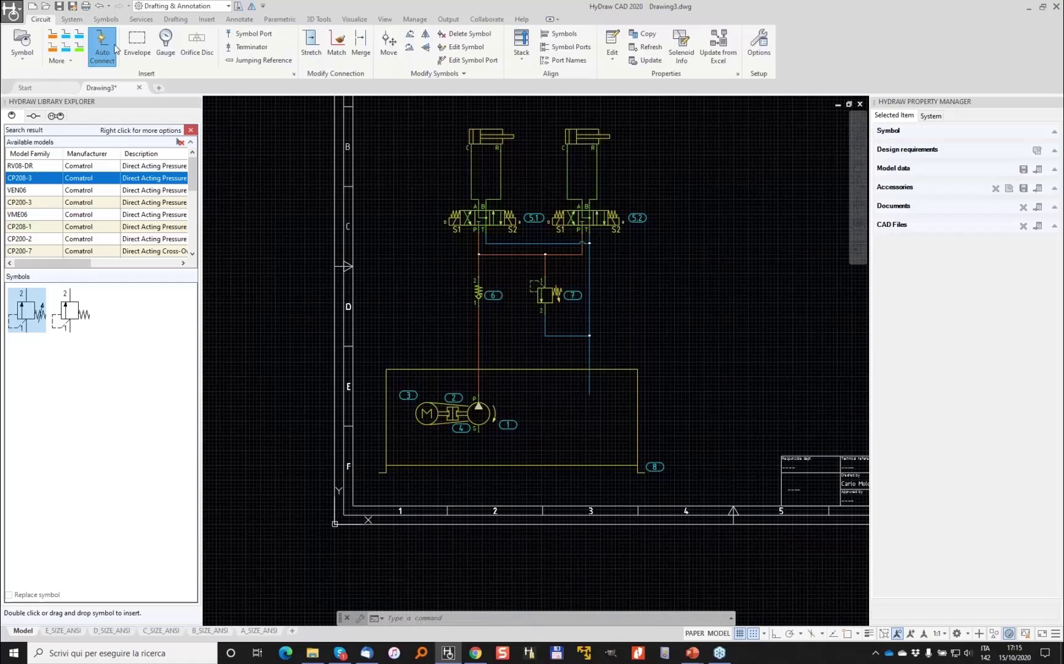
pyautogui.click(137, 43)
pyautogui.click(412, 173)
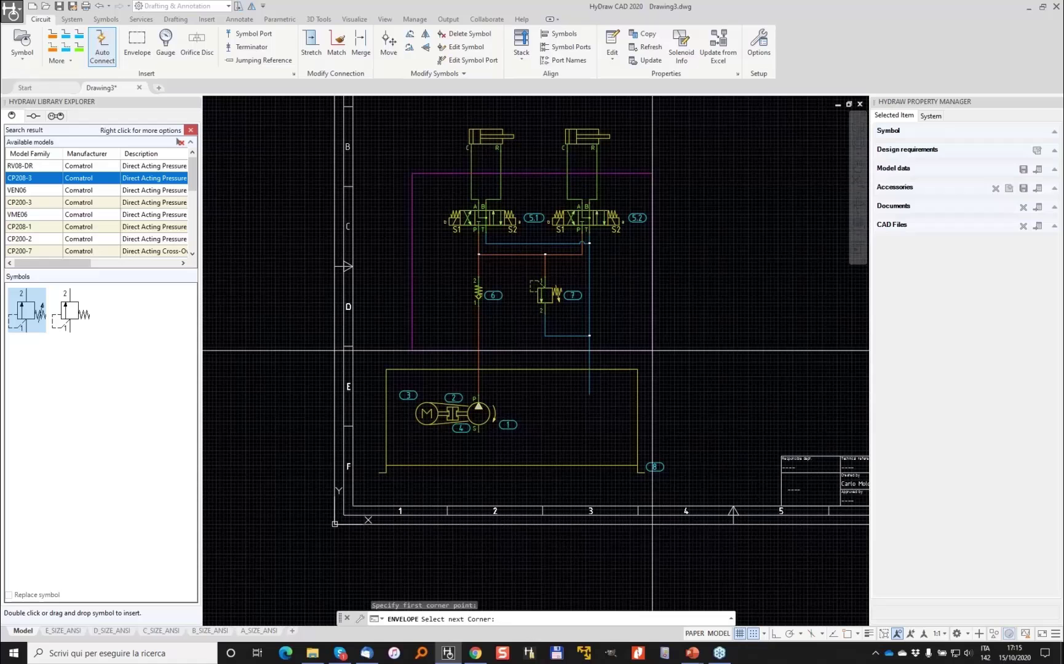
pyautogui.click(652, 351)
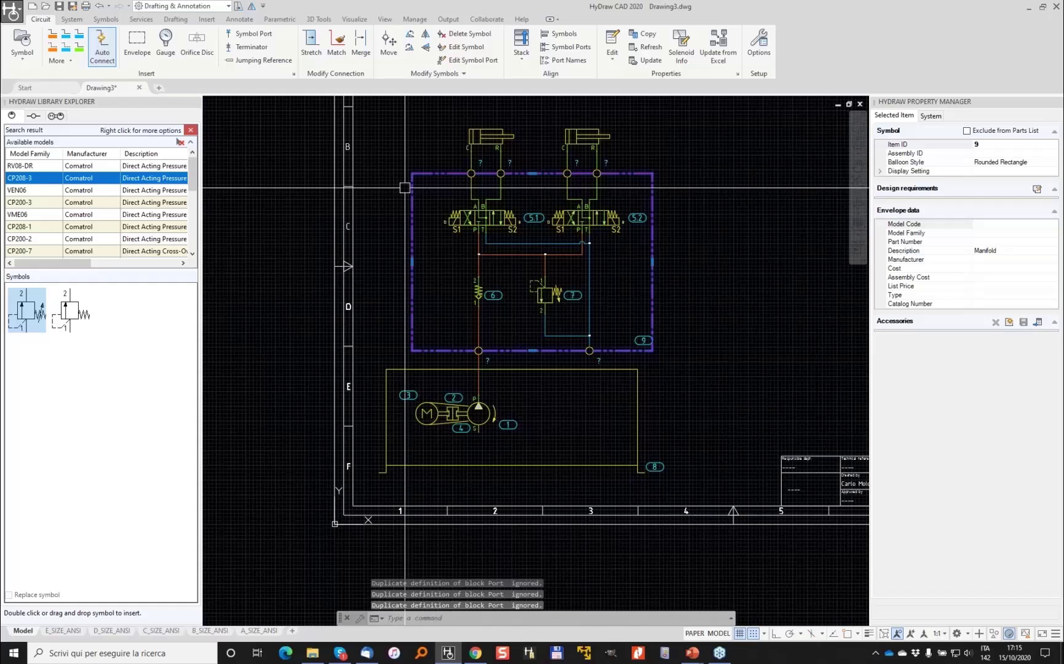
# Name the envelope's two lower ports P on the pump line and T on the reservoir line
pyautogui.scroll(4, 414, 321)
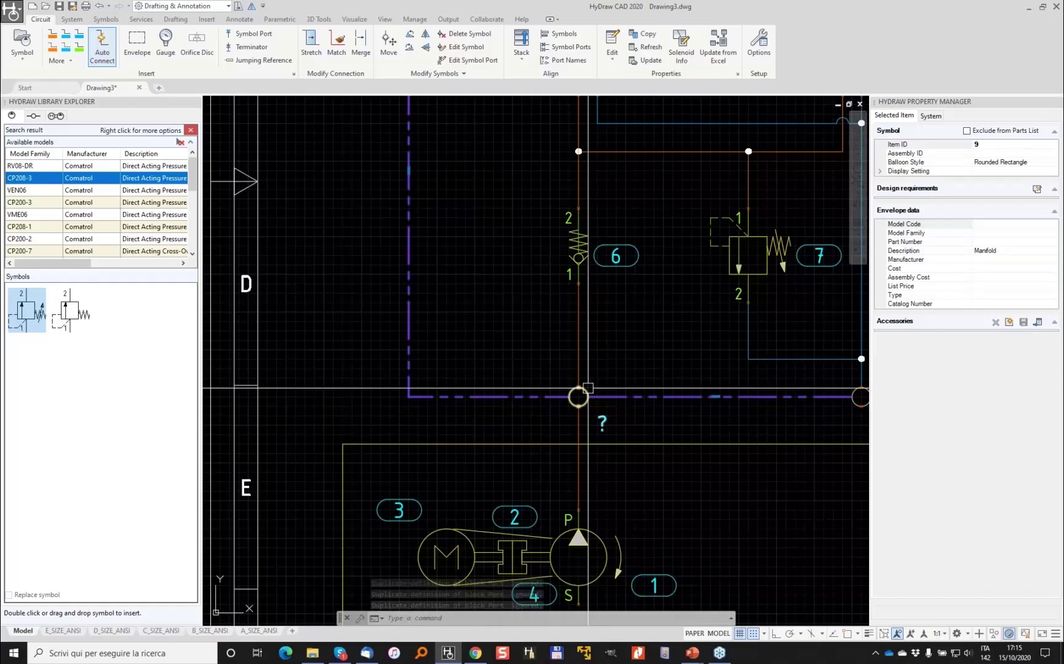
pyautogui.click(602, 422)
pyautogui.write('P')
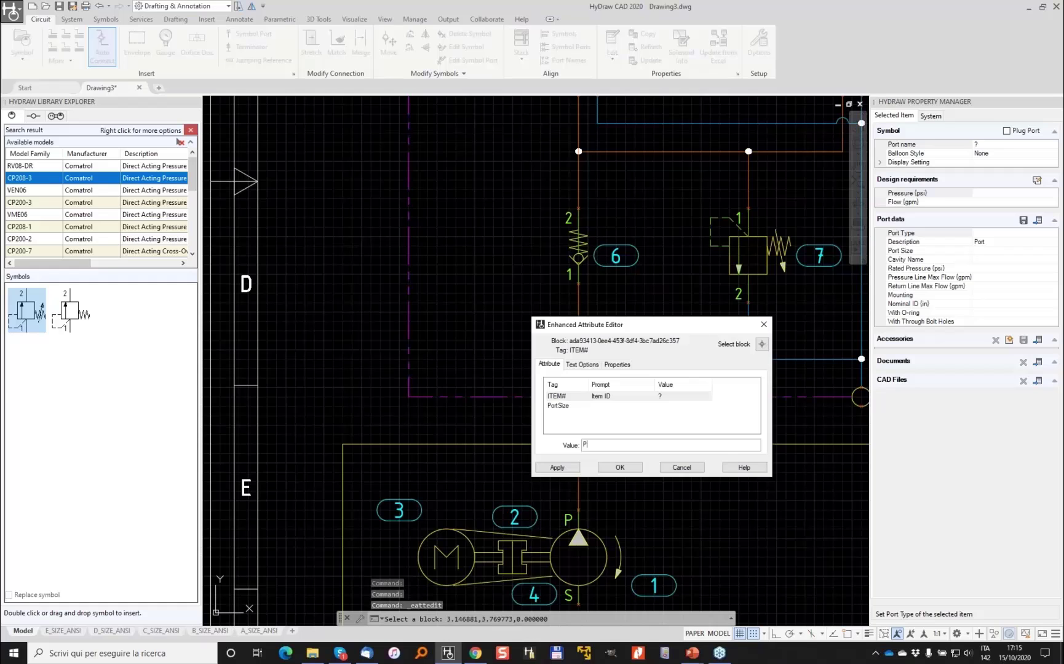
pyautogui.click(626, 471)
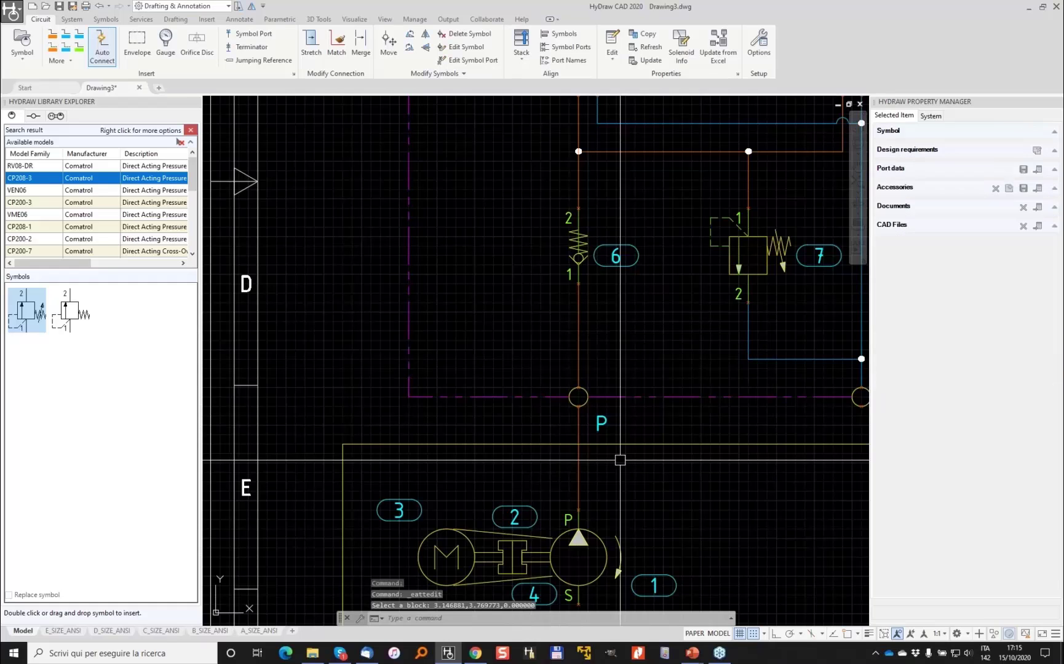
pyautogui.moveTo(830, 413); pyautogui.dragTo(557, 406, button='middle')
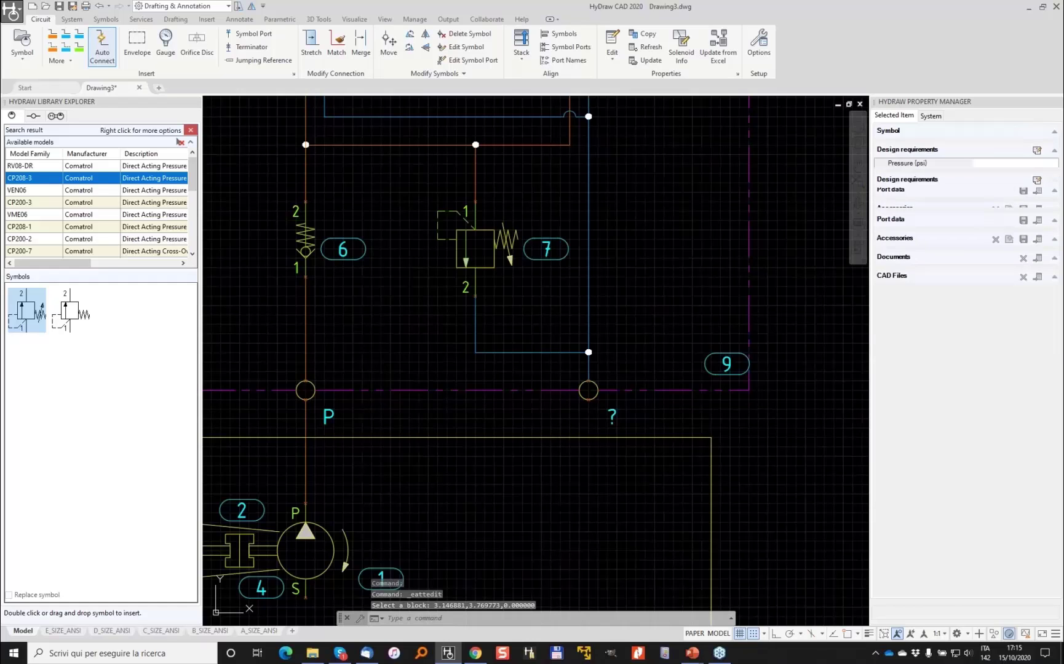
pyautogui.write('T')
pyautogui.press('Return')
# Name the envelope ports below the left cylinder A1 on the C line and B1 on the R line
pyautogui.scroll(-5, 728, 221)
pyautogui.scroll(5, 612, 194)
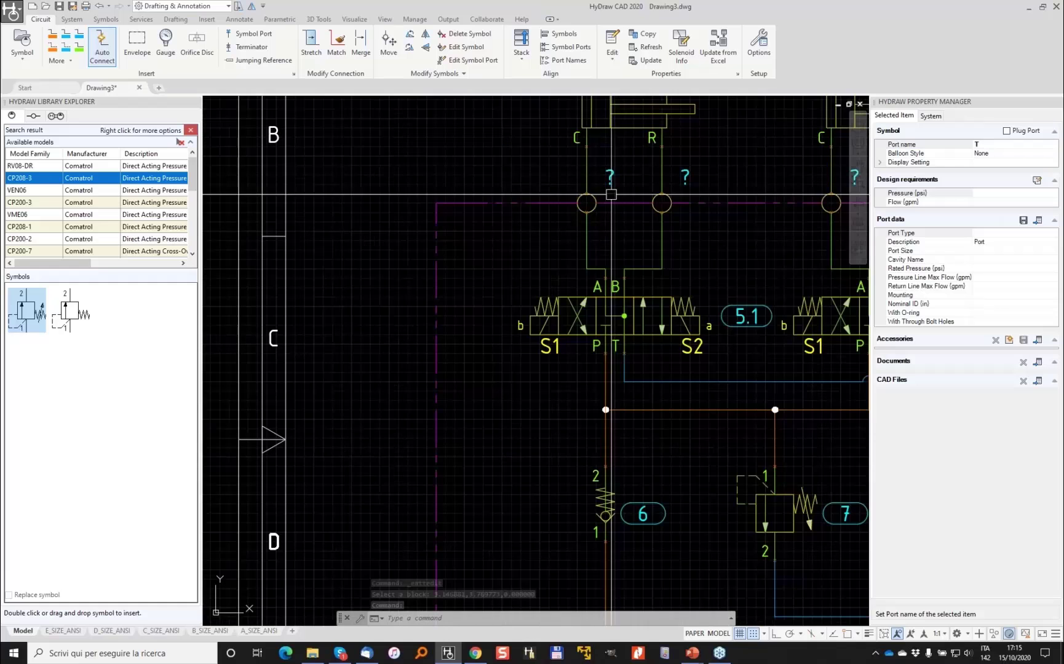
pyautogui.doubleClick(612, 194)
pyautogui.write('A1')
pyautogui.click(619, 466)
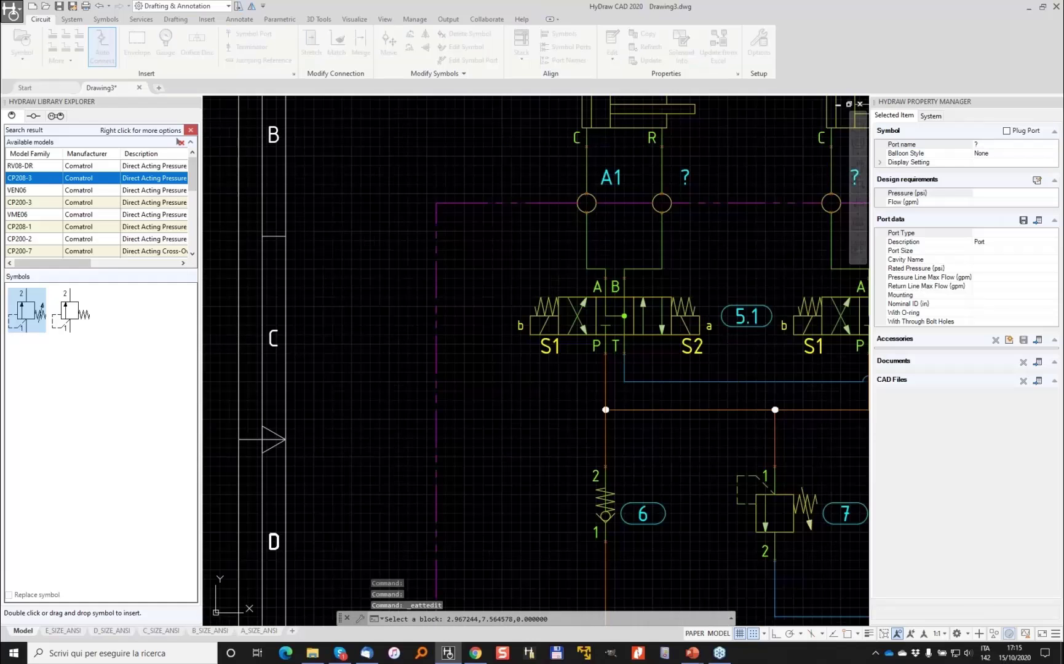
pyautogui.click(673, 193)
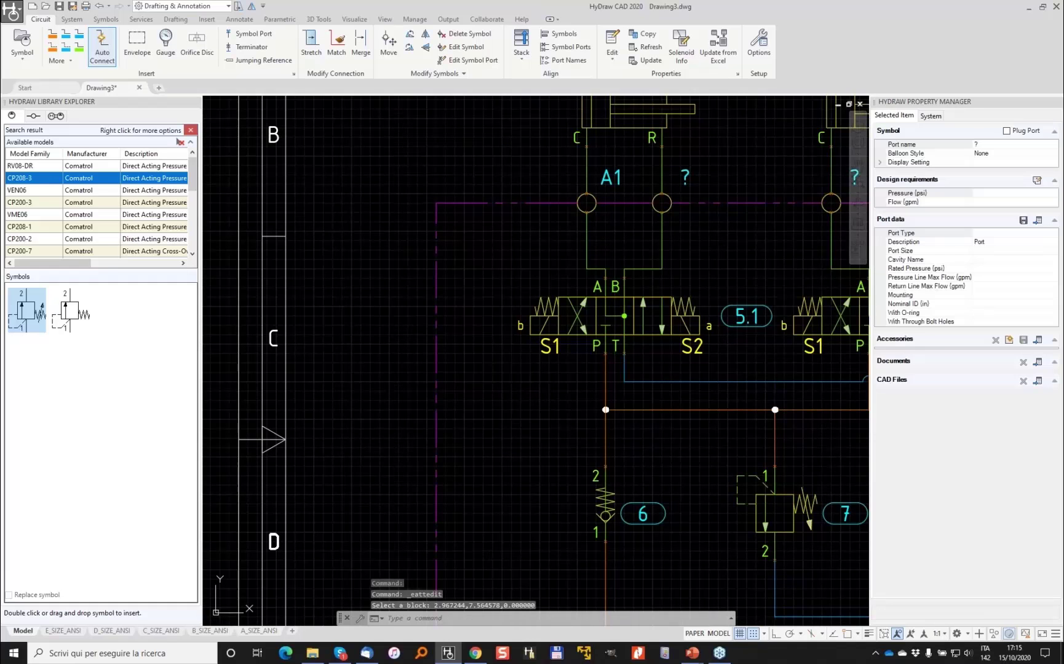
pyautogui.doubleClick(685, 180)
pyautogui.write('B1')
pyautogui.press('Return')
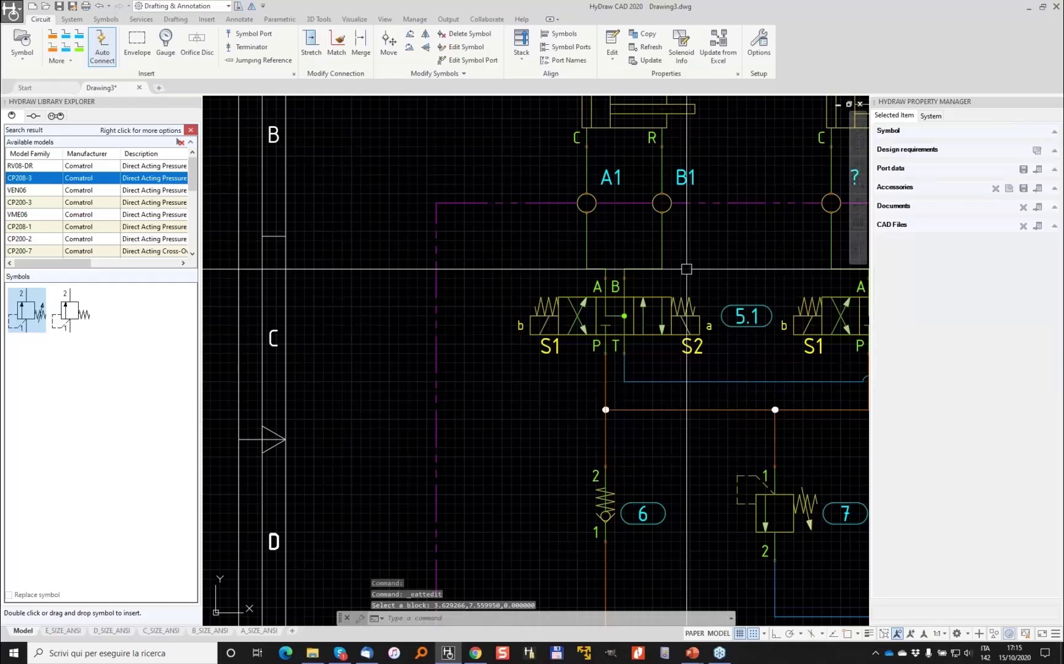
# Name the envelope ports below the second cylinder A2 on the C line and B2 on the R line
pyautogui.doubleClick(641, 221)
pyautogui.write('A2')
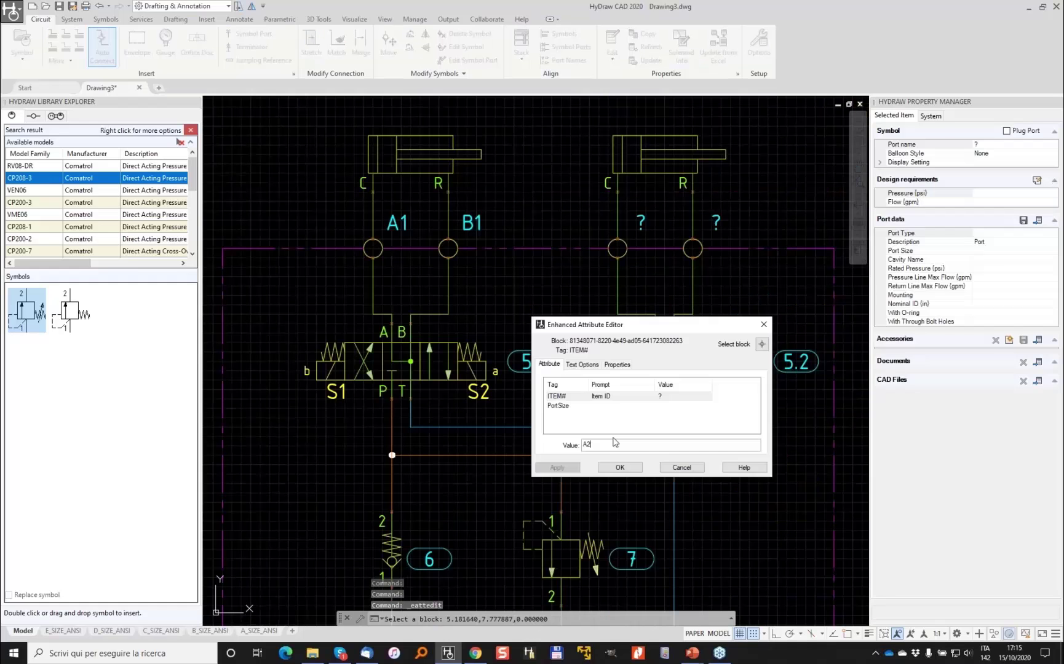
pyautogui.press('Return')
pyautogui.doubleClick(716, 223)
pyautogui.write('B2')
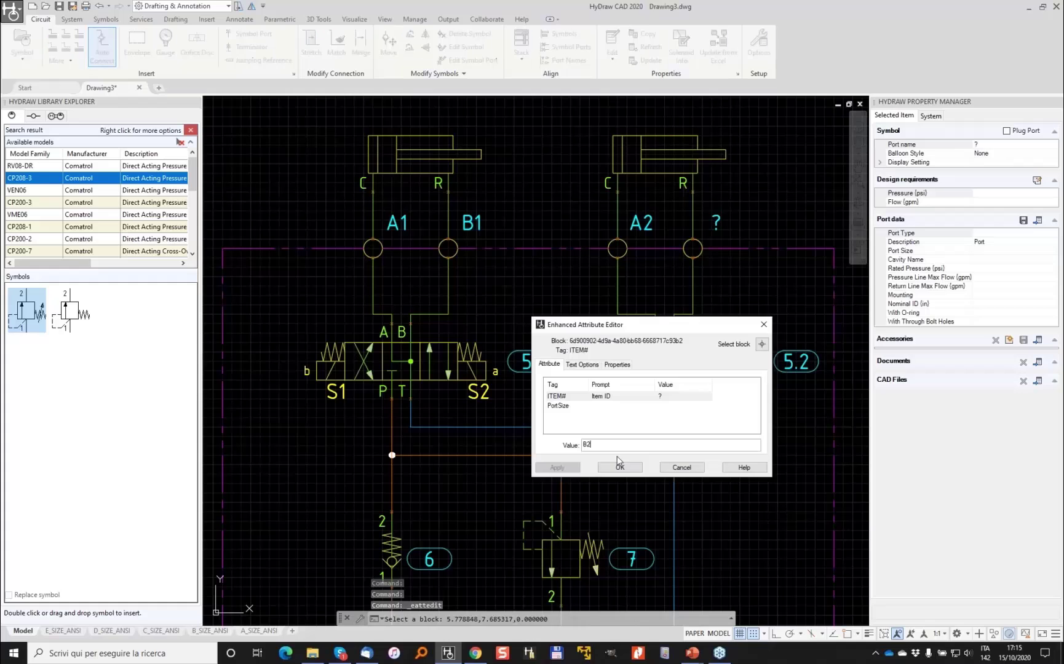
pyautogui.click(619, 465)
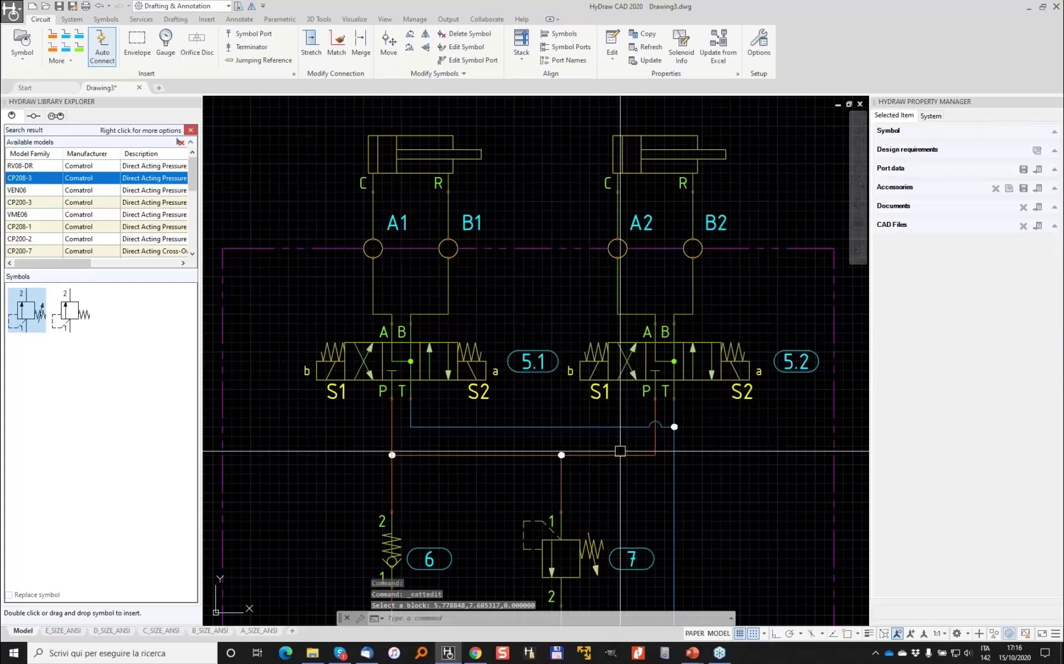
# Configure port A1 as a pressure line port with type SAE O-ring and size #8 SAE
pyautogui.click(399, 223)
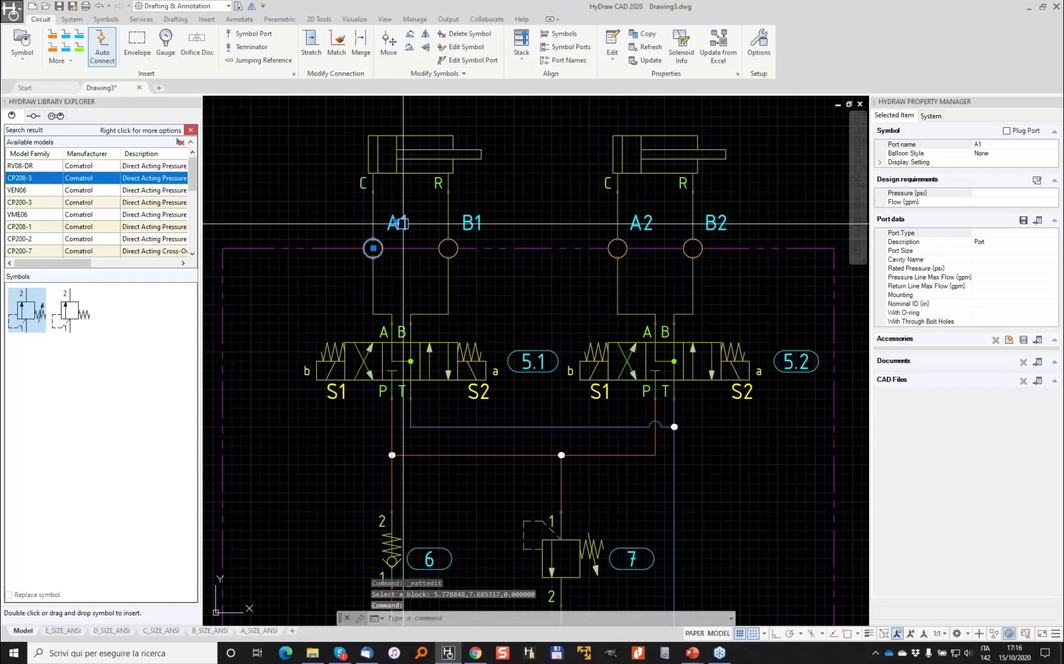
pyautogui.click(1041, 220)
pyautogui.click(639, 261)
pyautogui.click(636, 302)
pyautogui.click(635, 285)
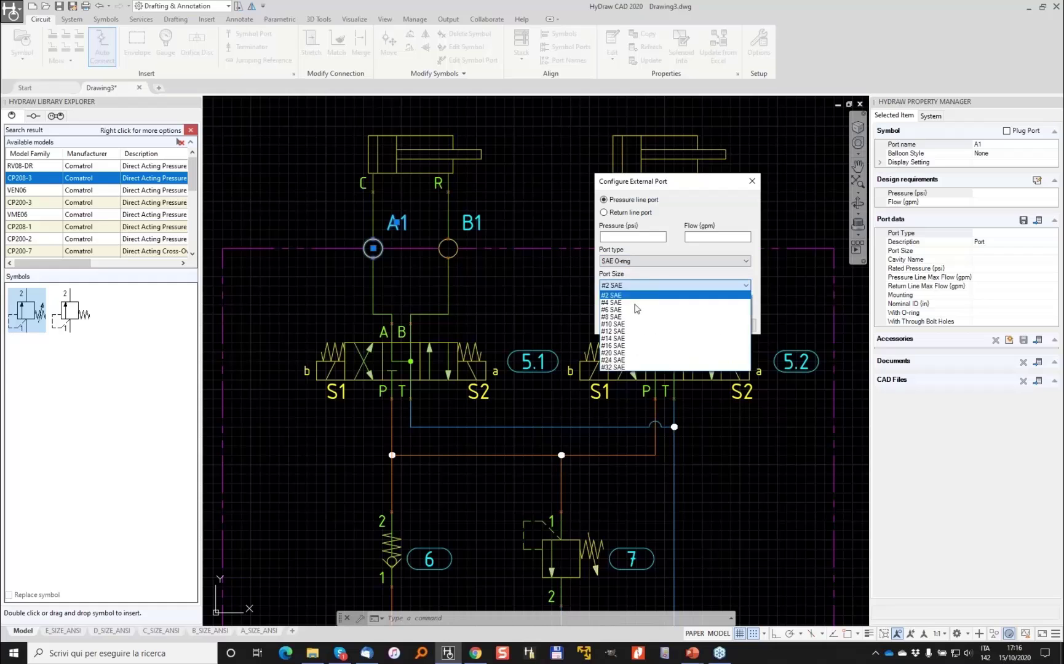
pyautogui.click(630, 317)
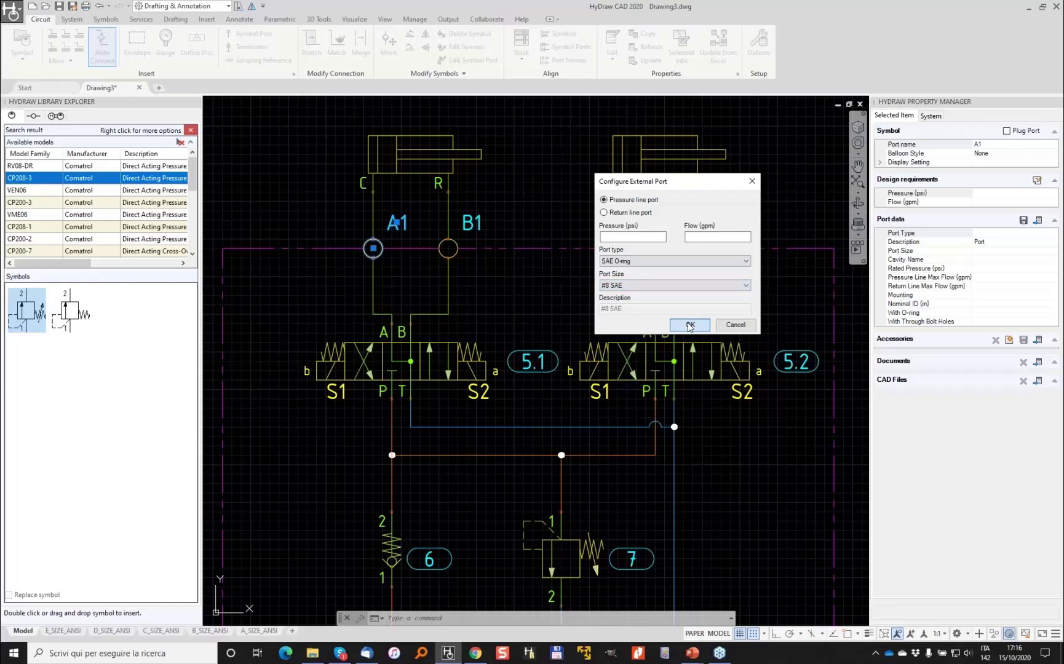
pyautogui.click(689, 328)
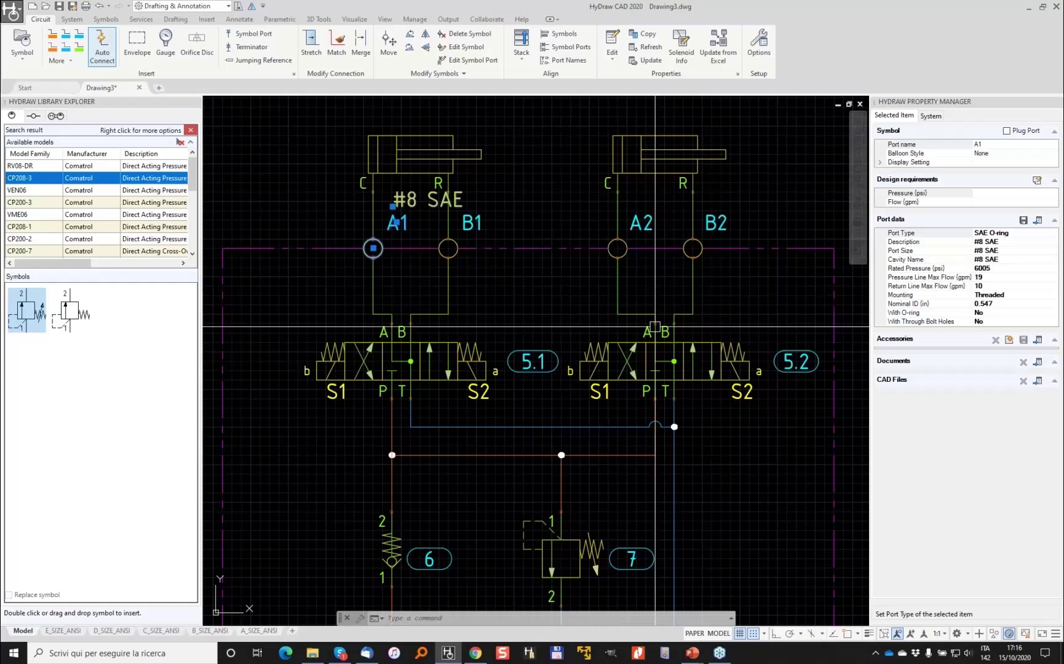
# Copy all port data and design requirements from port A1 to the other envelope ports, B1, A2, B2, P and T
pyautogui.click(642, 34)
pyautogui.click(409, 199)
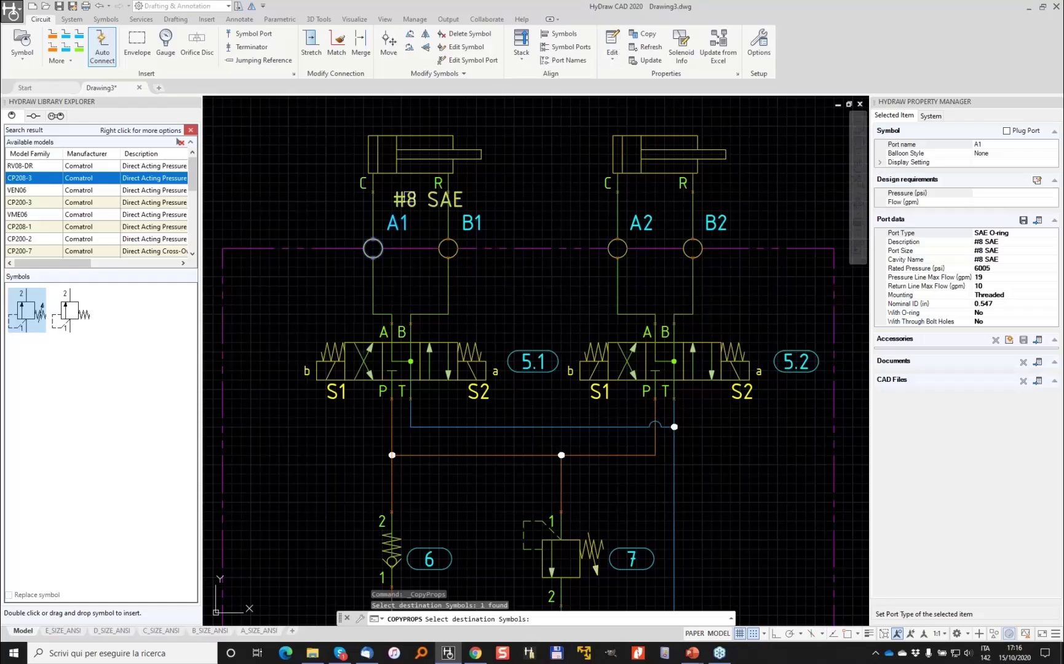
pyautogui.scroll(-4, 373, 248)
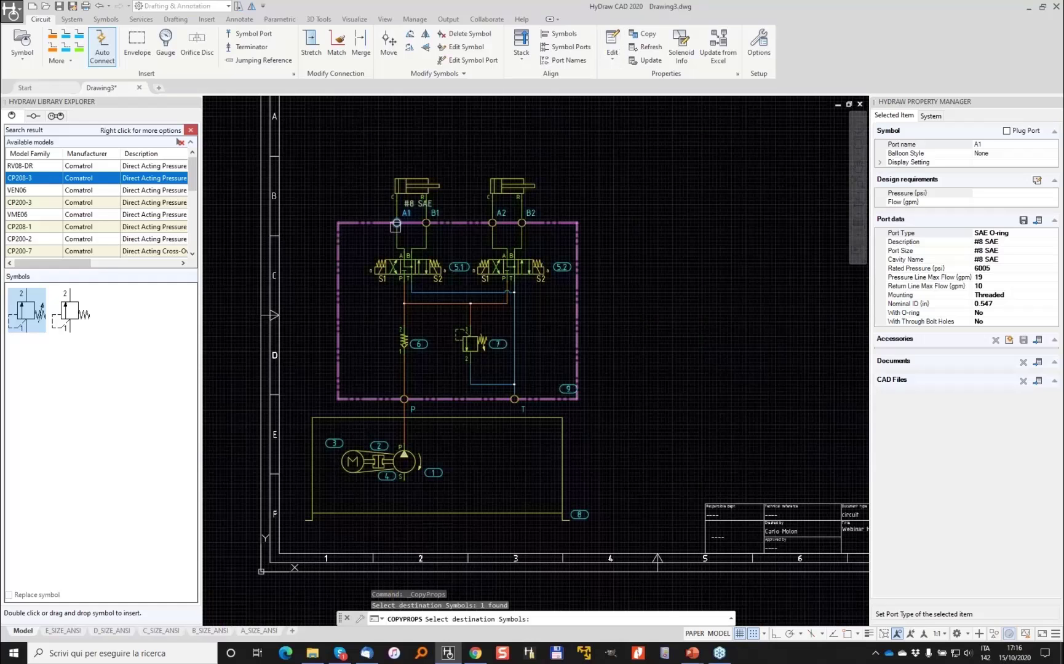
pyautogui.moveTo(355, 187); pyautogui.dragTo(631, 428)
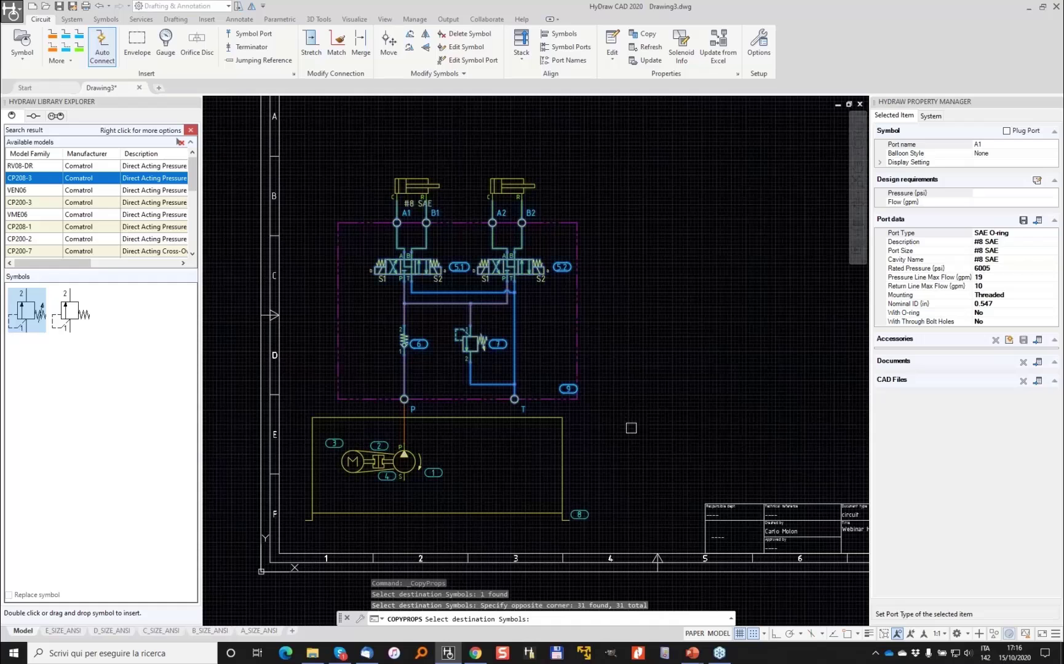
pyautogui.press('Return')
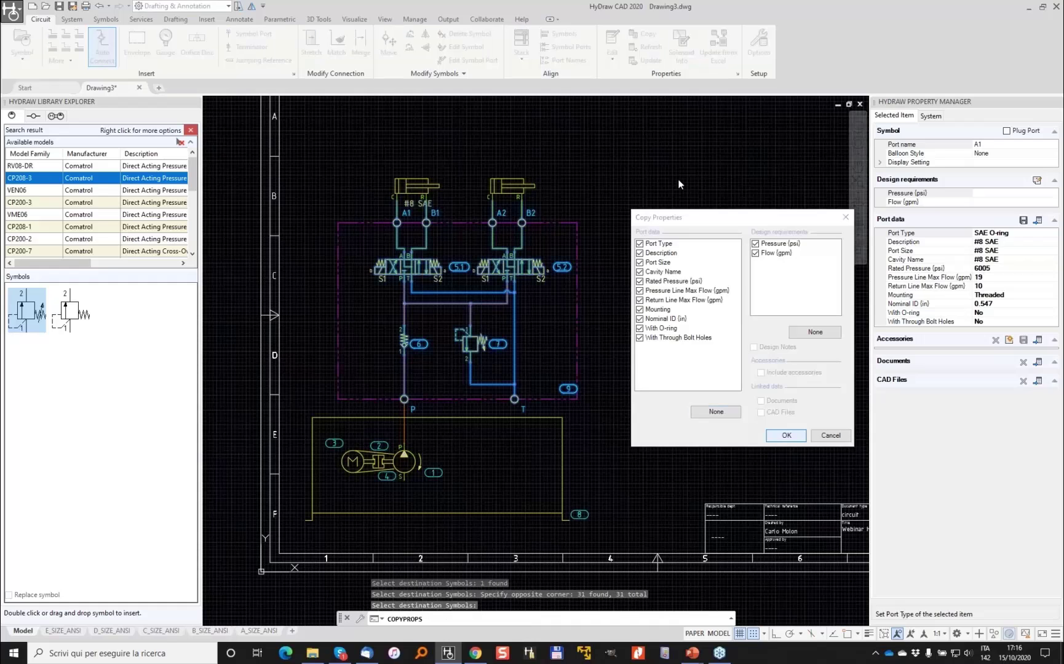
pyautogui.press('Return')
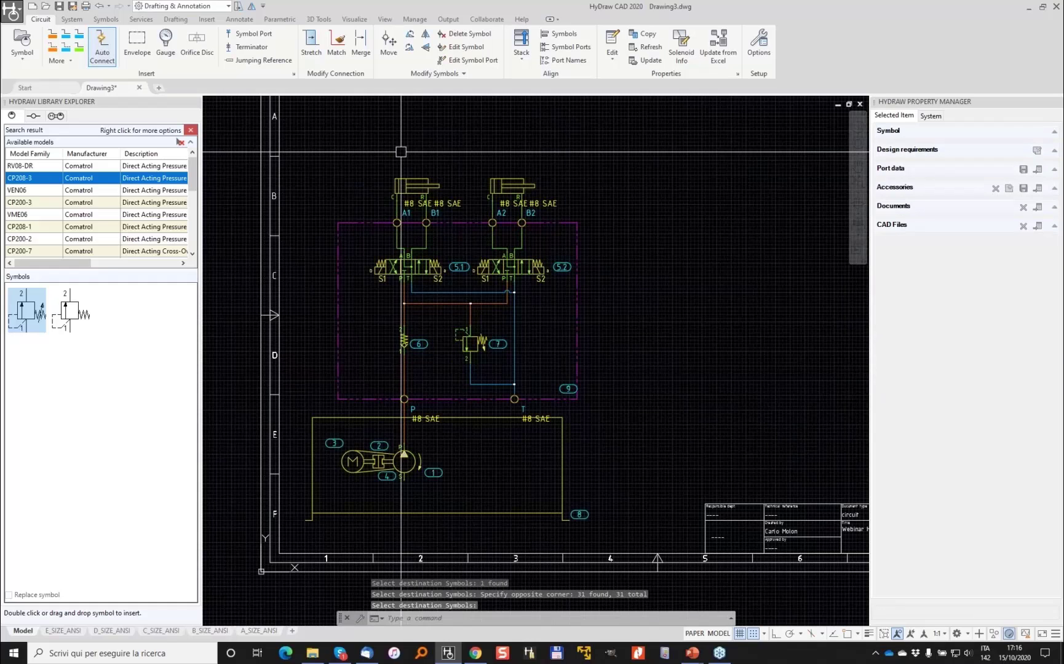
# Move both cylinders straight up, farther from the envelope's upper ports and their size labels
pyautogui.click(532, 143)
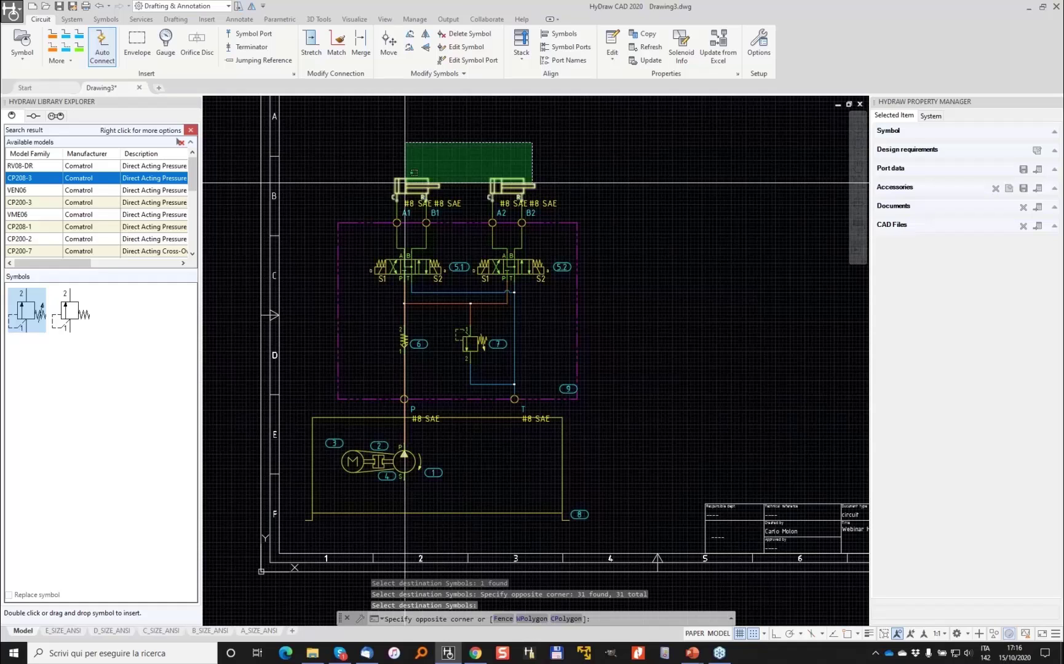
pyautogui.click(405, 182)
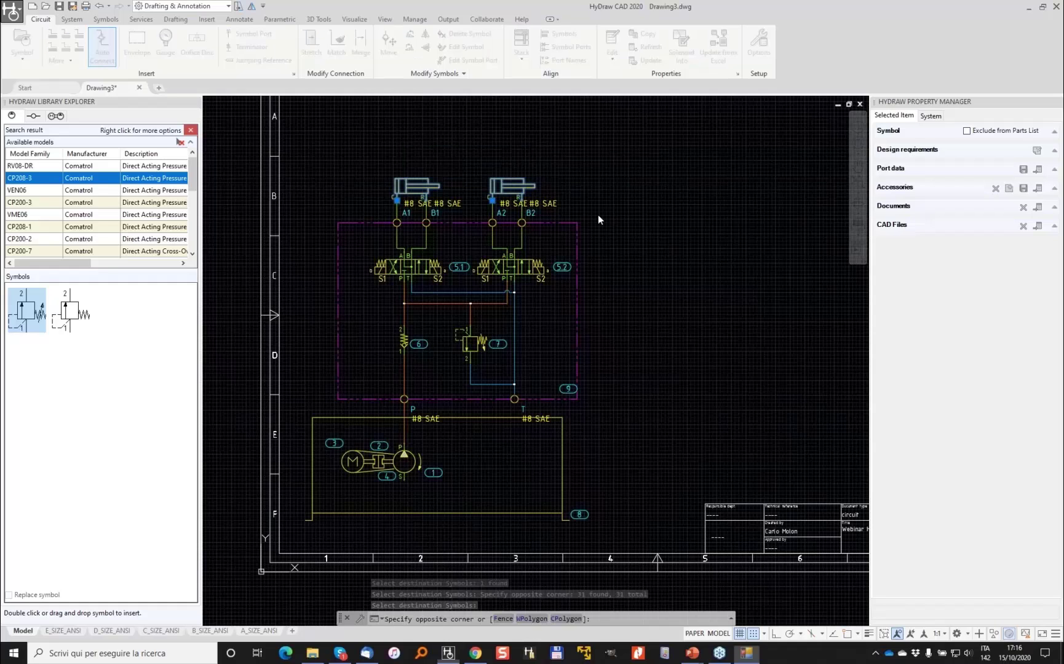
pyautogui.click(543, 153)
pyautogui.click(418, 178)
pyautogui.write('m')
pyautogui.press('Return')
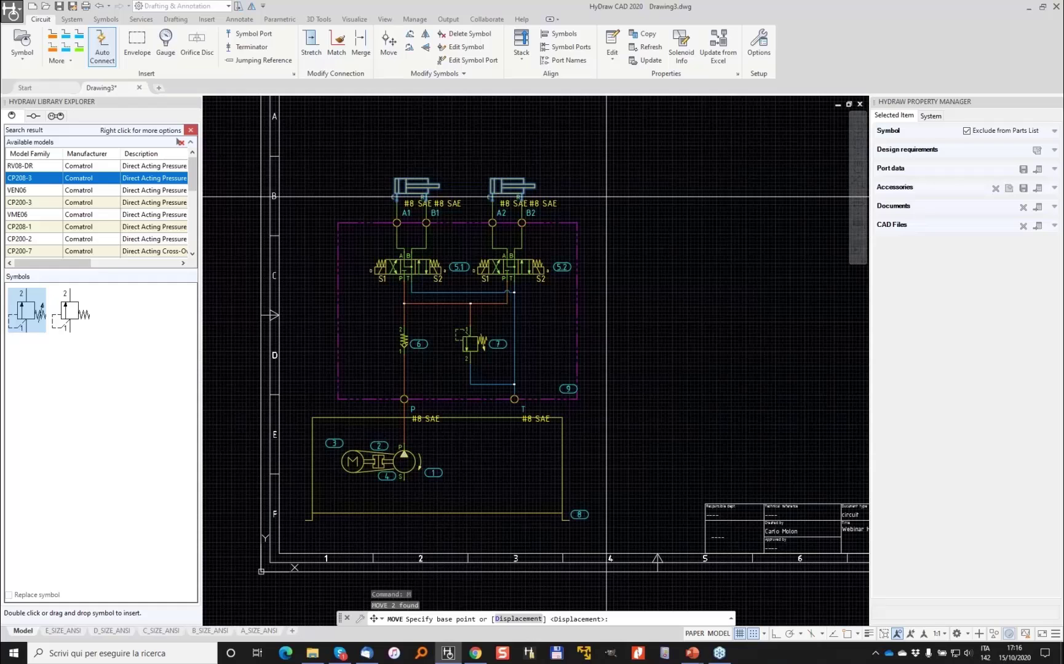
pyautogui.click(606, 196)
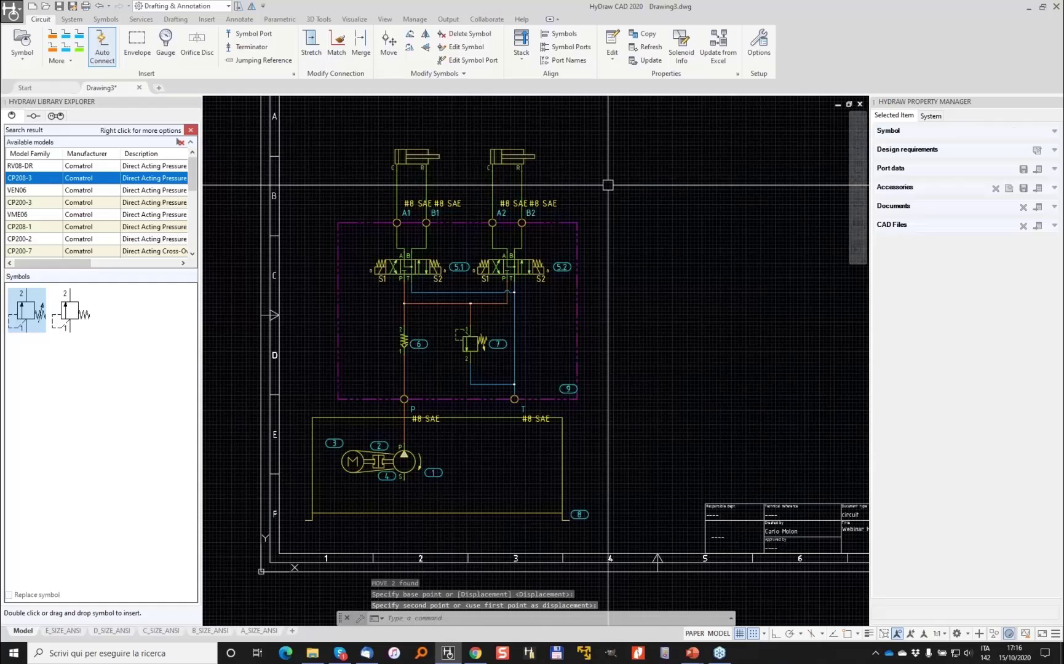
pyautogui.press('Escape')
pyautogui.press('Escape')
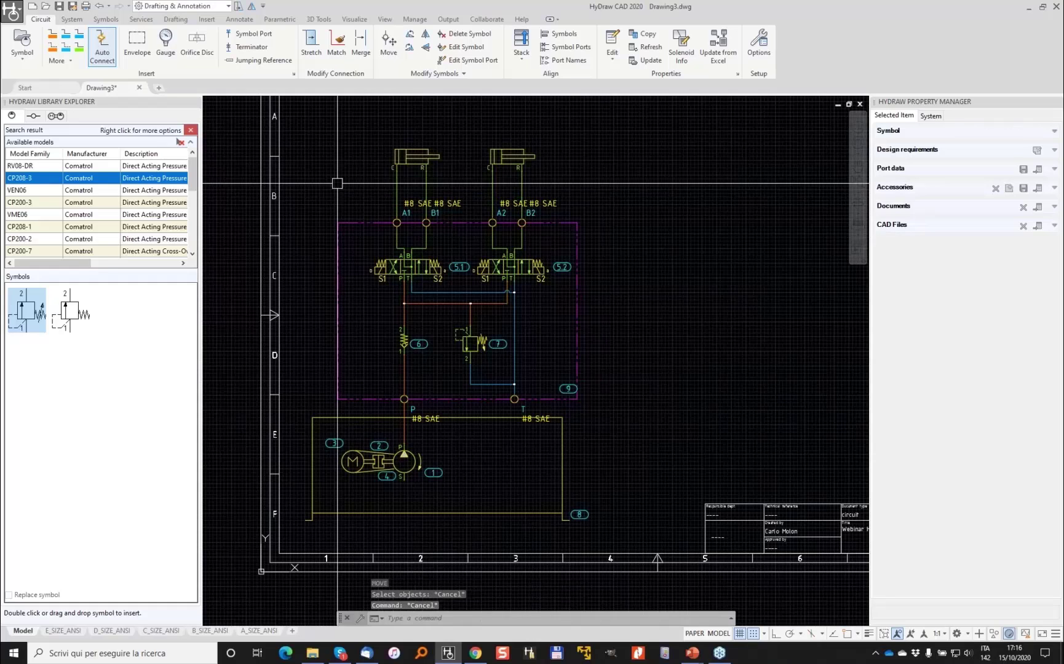
# Change the property text height of the envelope's upper and lower ports to 0.1, including child items
pyautogui.click(72, 20)
pyautogui.click(21, 40)
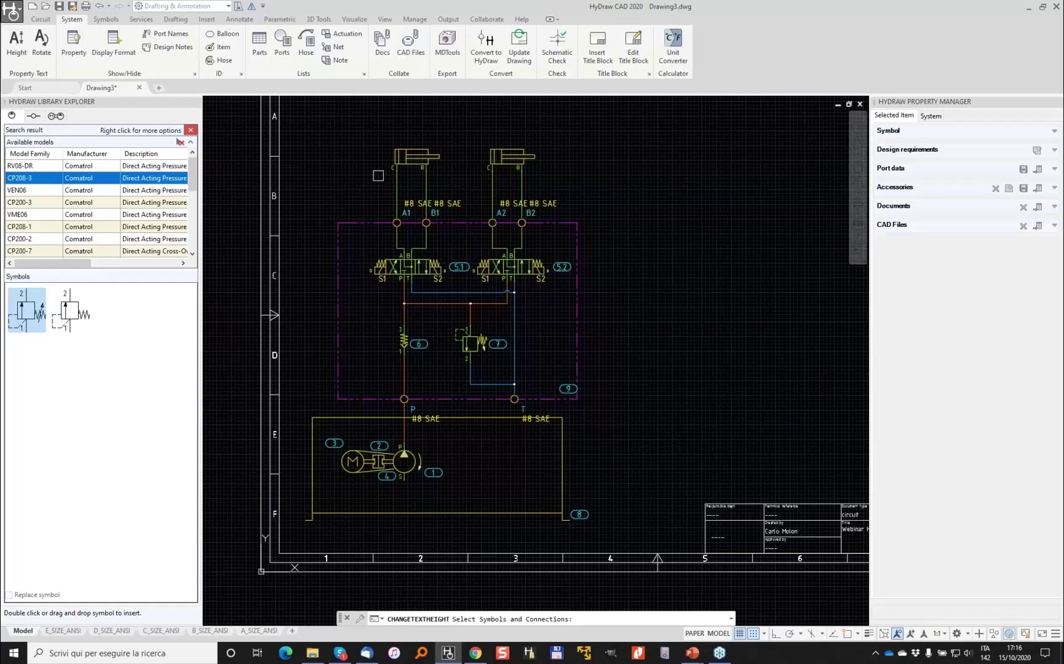
pyautogui.click(378, 176)
pyautogui.click(575, 323)
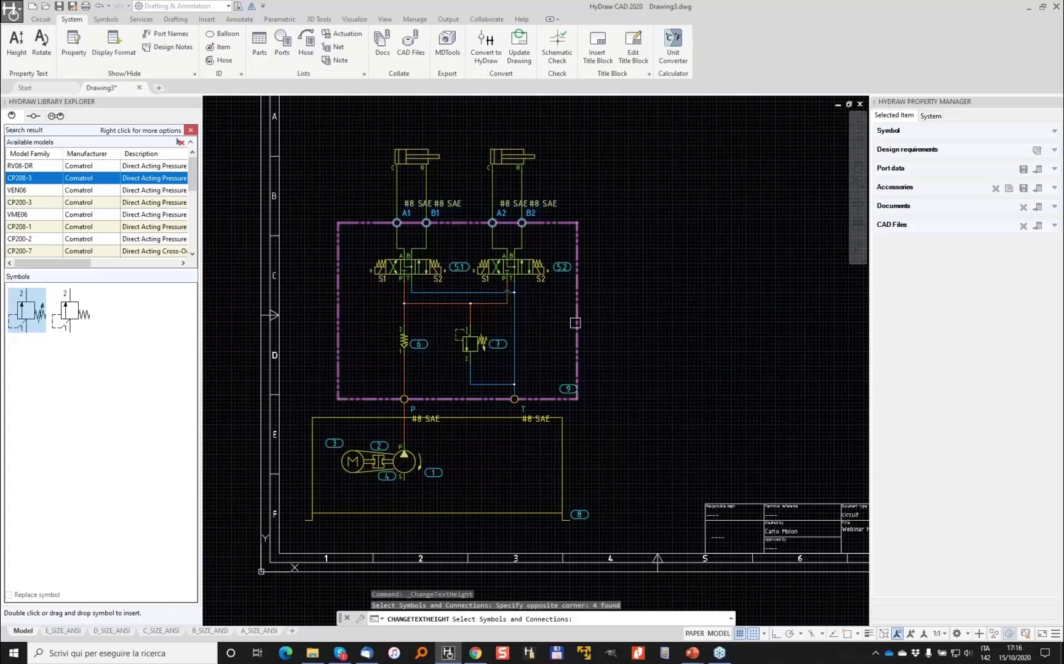
pyautogui.click(378, 431)
pyautogui.click(625, 350)
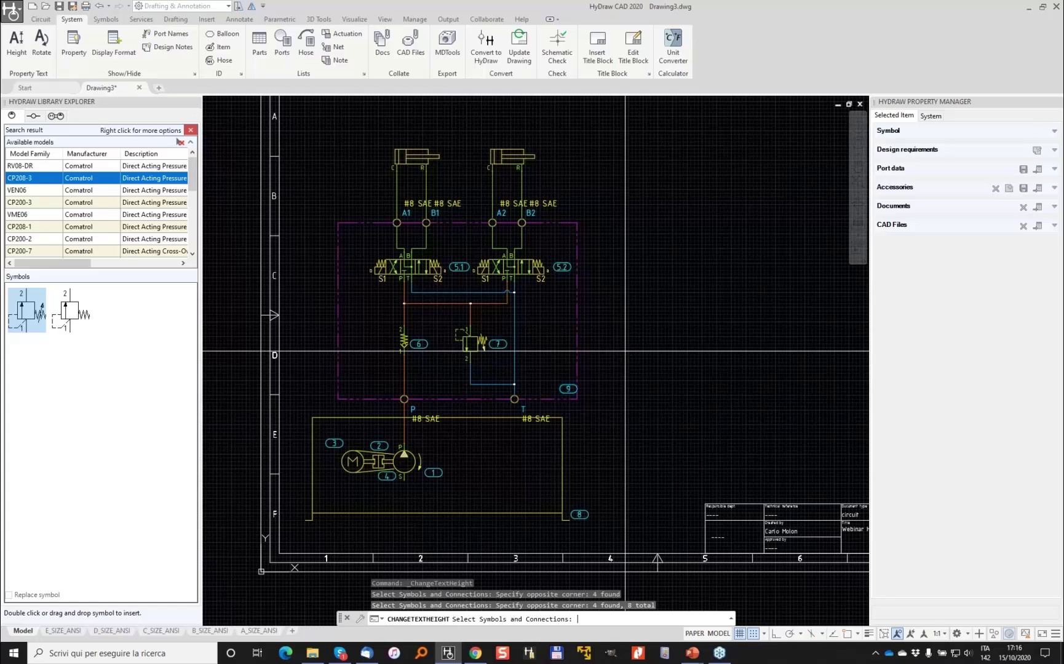
pyautogui.press('Return')
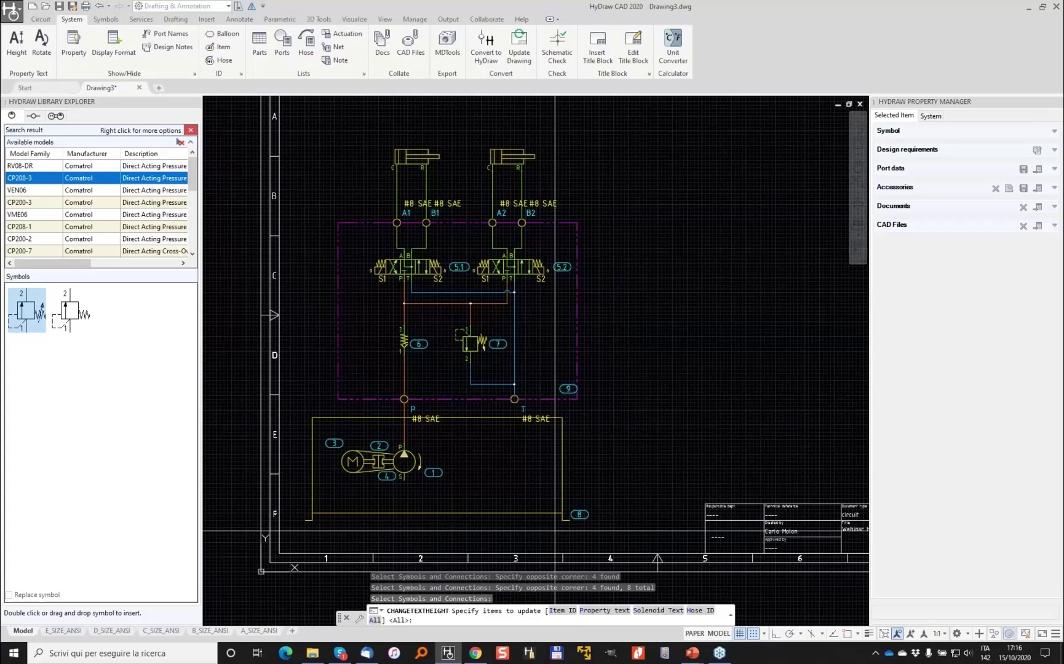
pyautogui.click(564, 611)
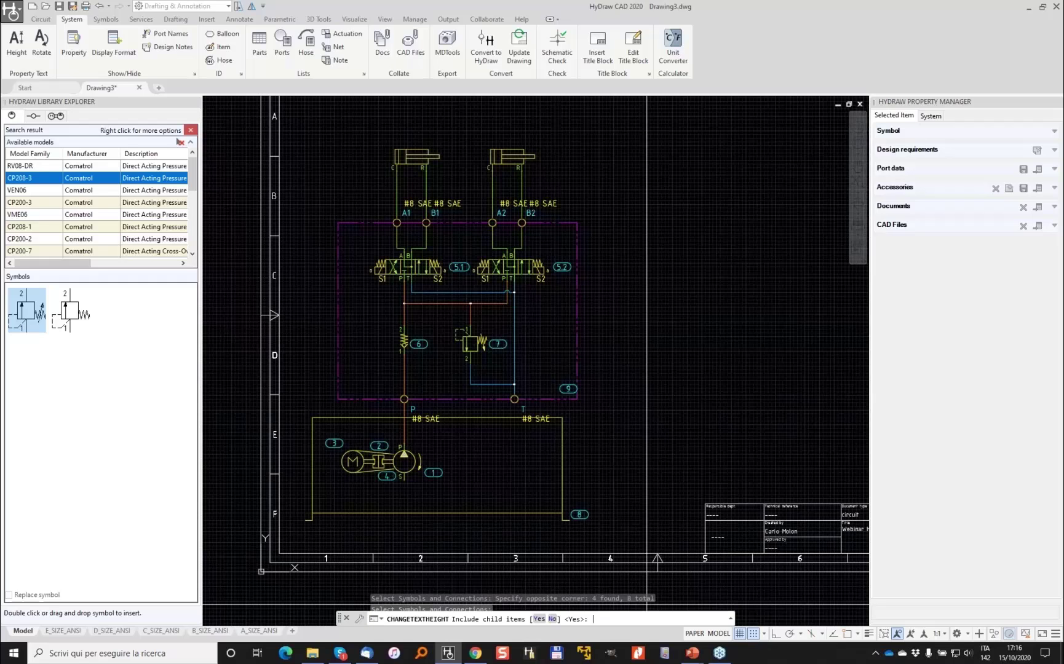
pyautogui.click(539, 618)
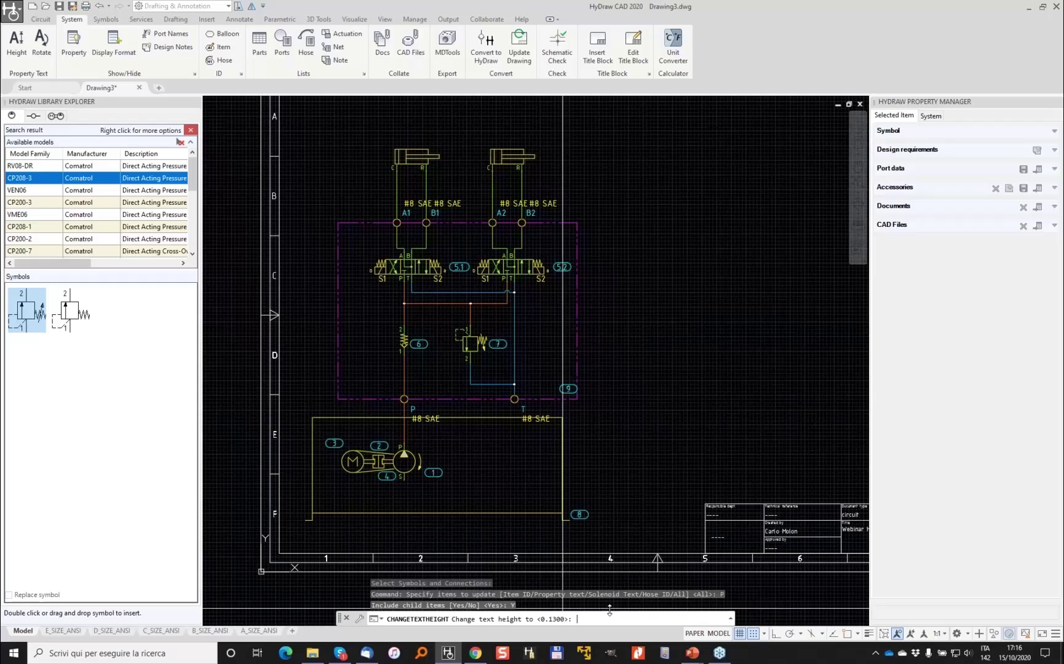
pyautogui.write('0.0')
pyautogui.press('BackSpace')
pyautogui.write('1')
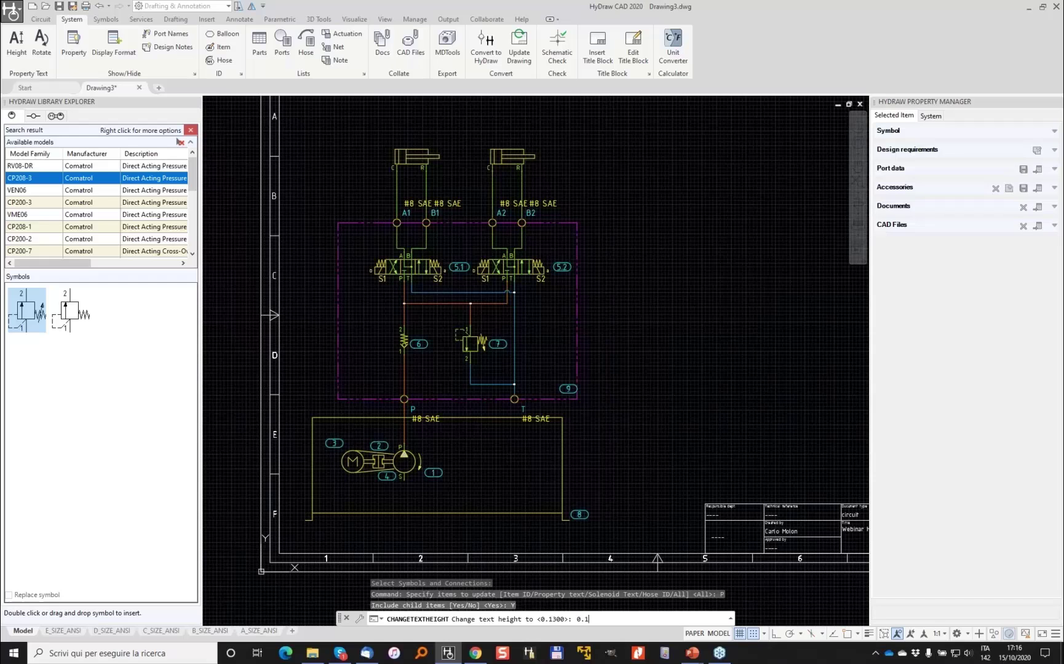
pyautogui.press('Return')
# Move the #8 SAE labels of ports P and T to just above the envelope's lower edge, beside their port circles
pyautogui.scroll(5, 383, 243)
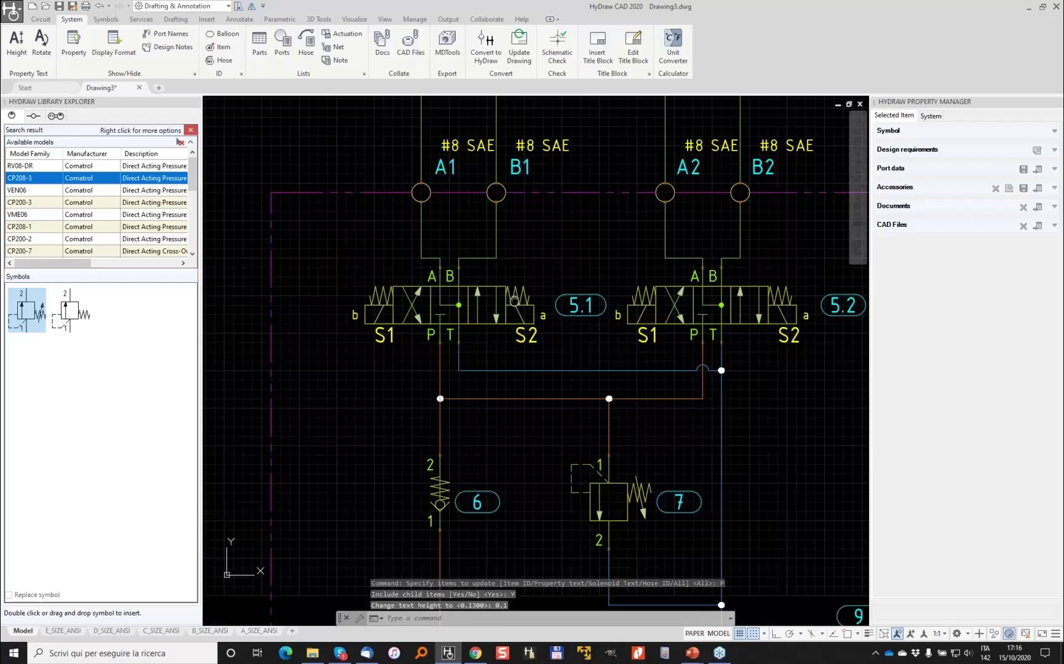
pyautogui.moveTo(514, 301); pyautogui.dragTo(575, 83, button='middle')
pyautogui.click(520, 481)
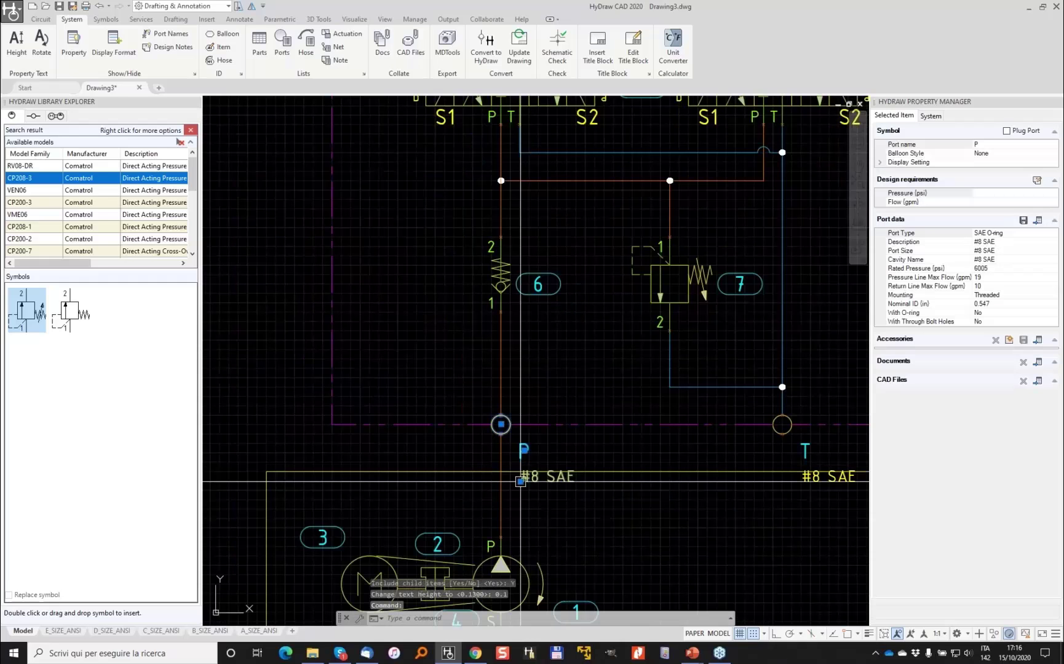
pyautogui.click(521, 481)
pyautogui.click(521, 415)
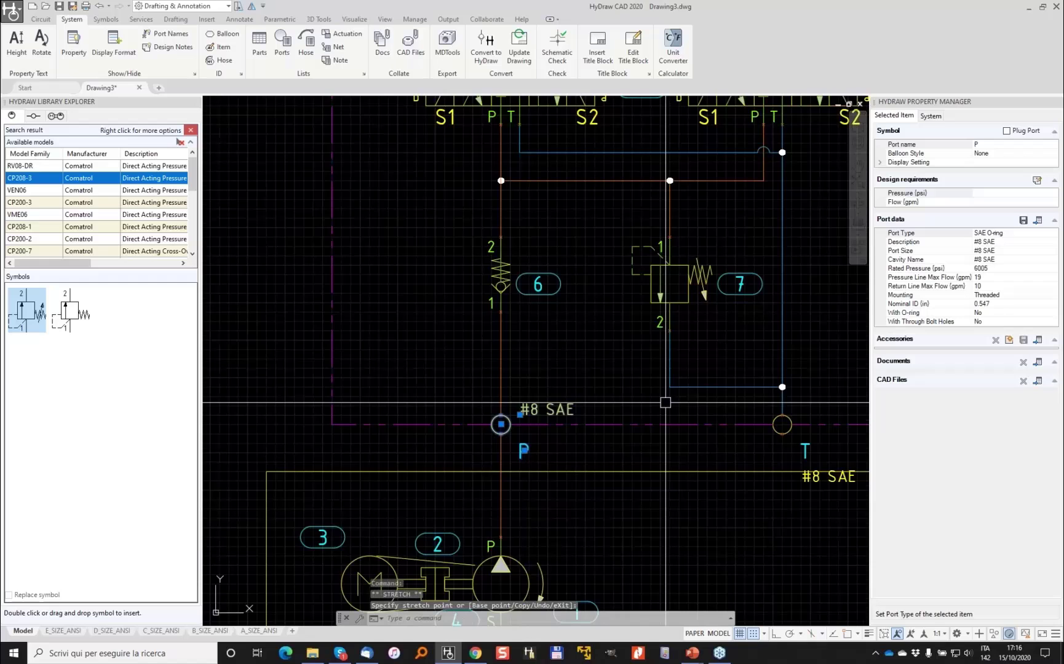
pyautogui.moveTo(666, 403); pyautogui.dragTo(606, 399, button='middle')
pyautogui.click(743, 473)
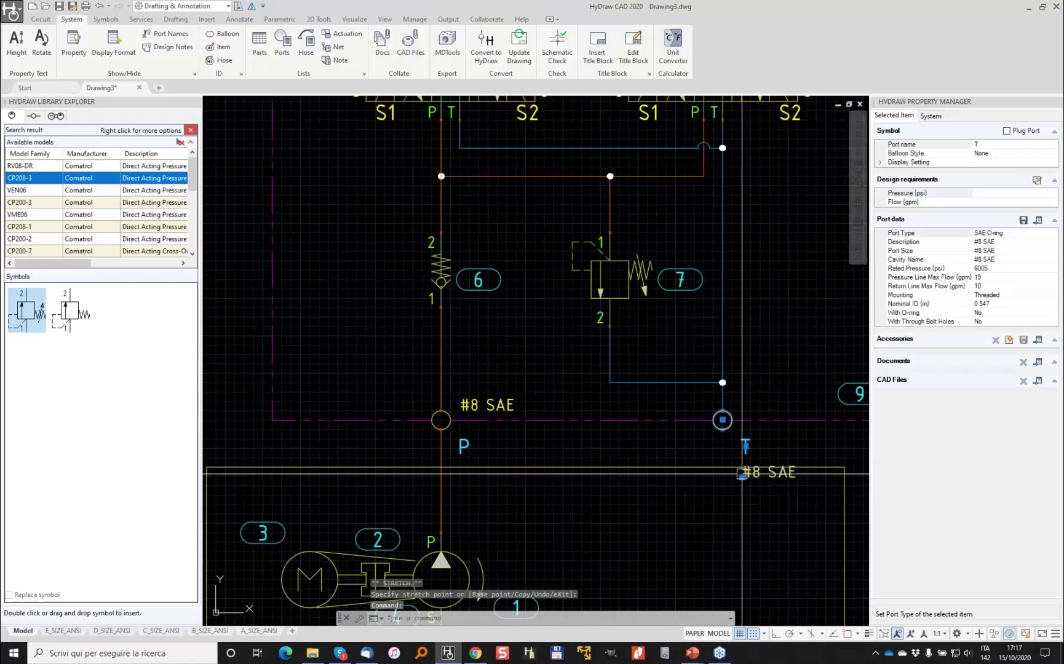
pyautogui.press('Escape')
pyautogui.scroll(-2, 711, 358)
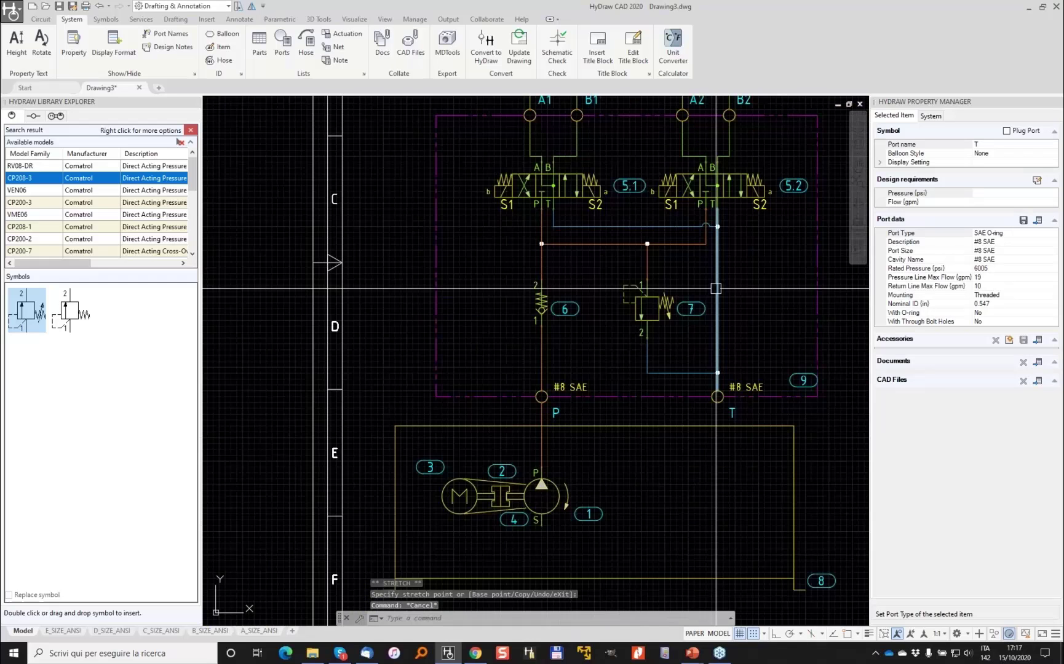
pyautogui.press('Escape')
# Set the check valve's cracking pressure to 200 psi and place its pressure label just above the item 6 balloon
pyautogui.scroll(-2, 716, 288)
pyautogui.moveTo(729, 231); pyautogui.dragTo(597, 325, button='middle')
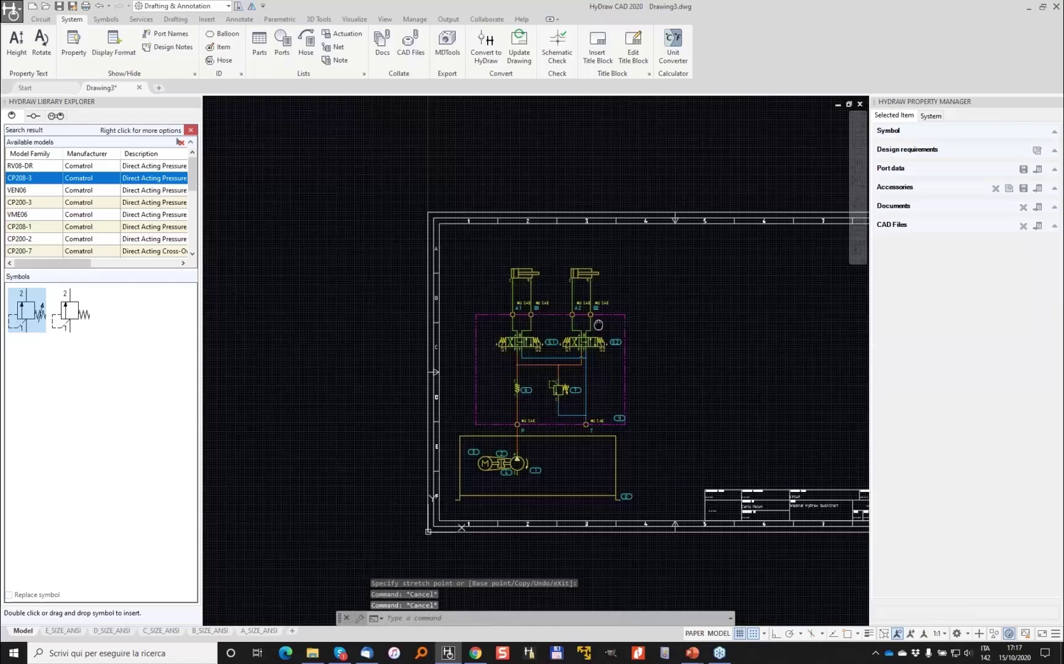
pyautogui.scroll(2, 585, 323)
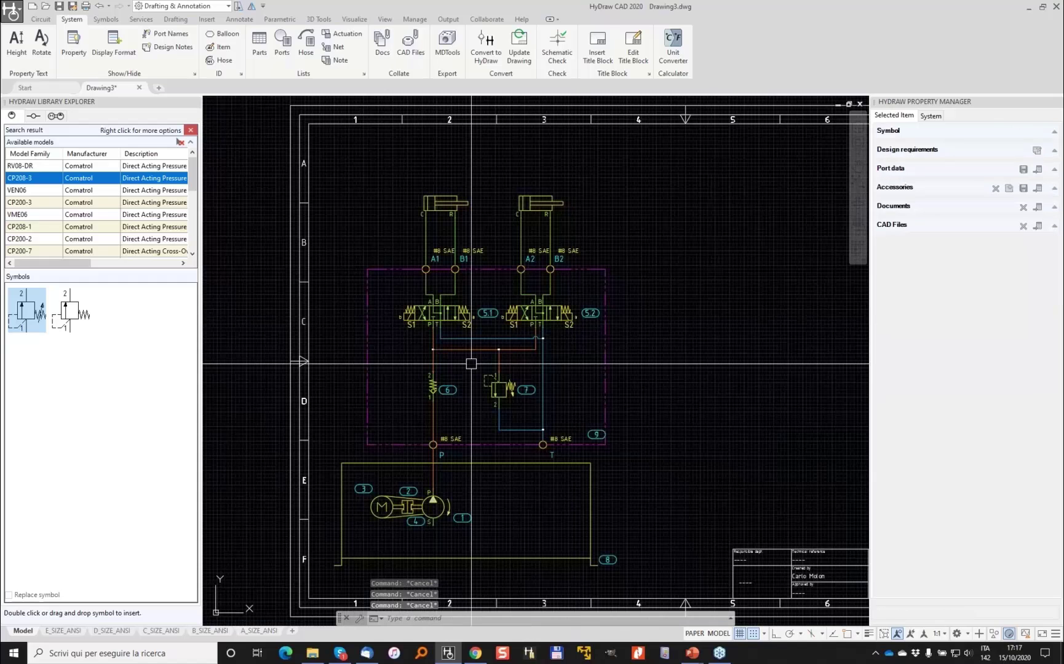
pyautogui.scroll(4, 433, 378)
pyautogui.click(435, 388)
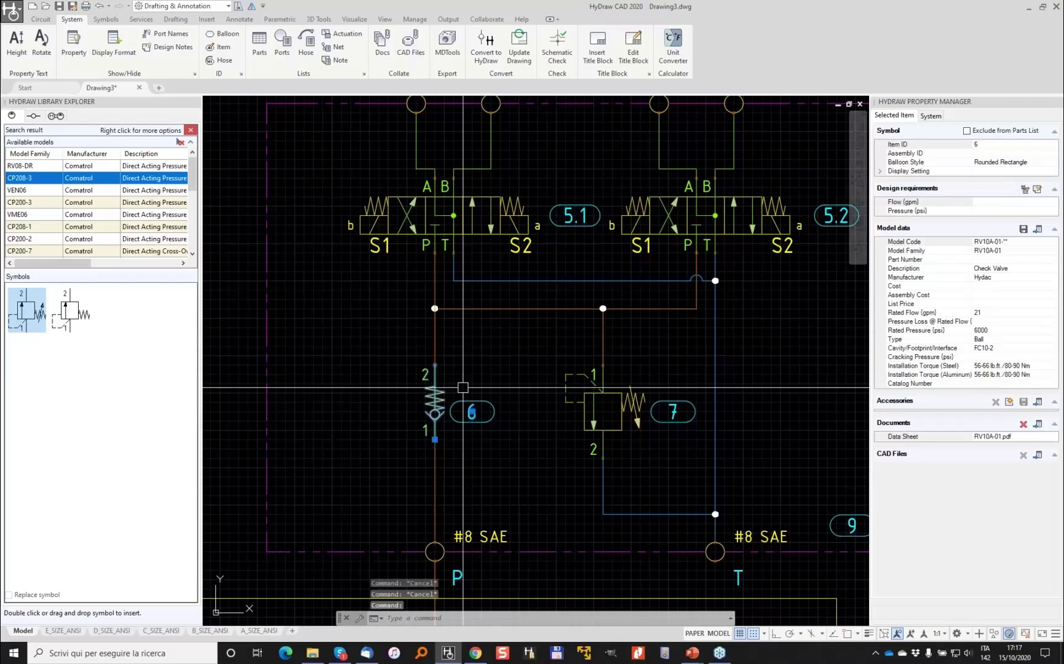
pyautogui.click(999, 357)
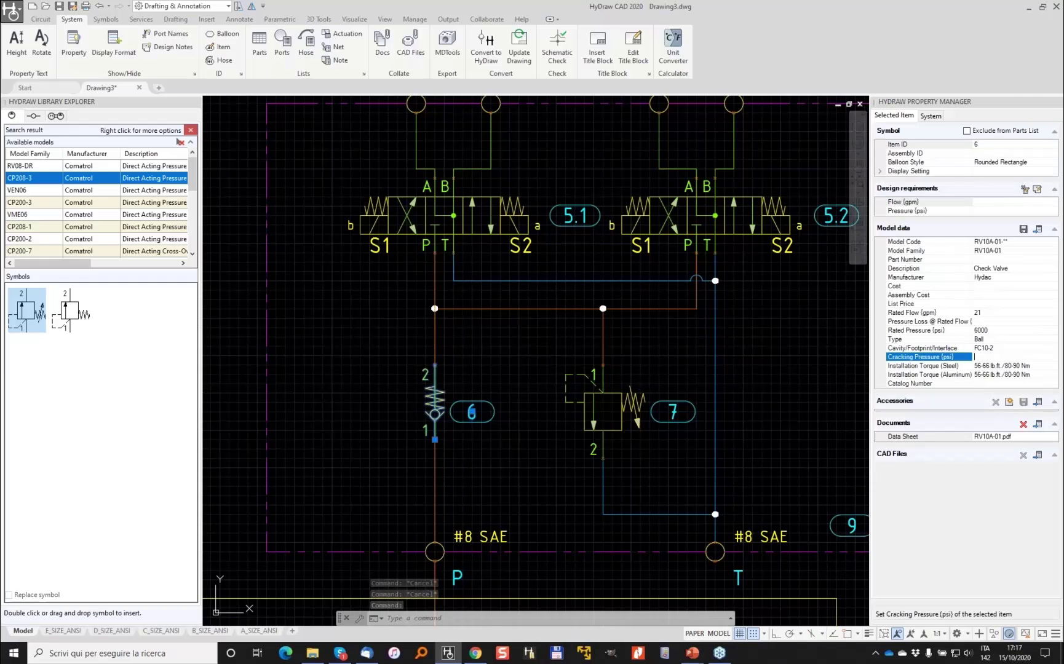
pyautogui.write('200')
pyautogui.press('Return')
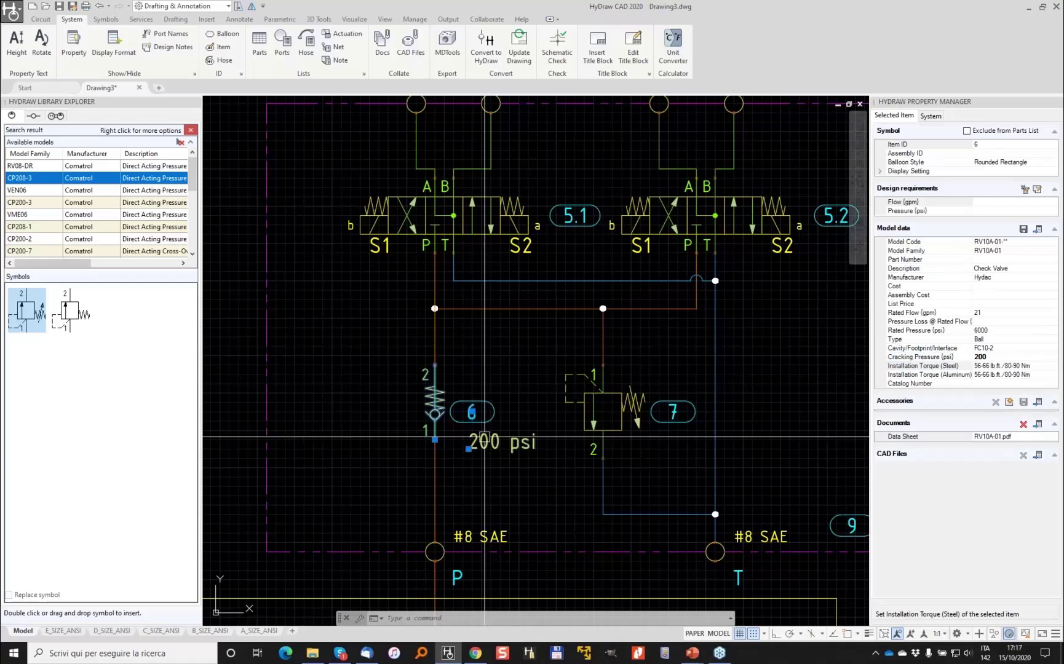
pyautogui.click(468, 449)
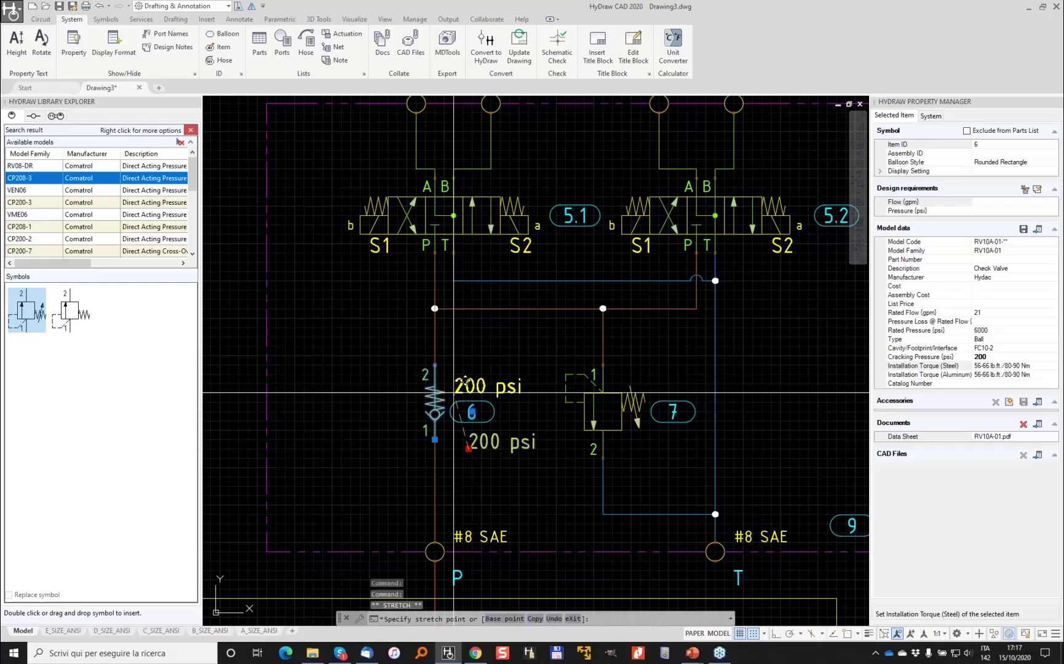
pyautogui.click(453, 392)
# Set the relief valve's pressure setting to 2000 psi and place its pressure label just above the valve symbol
pyautogui.click(621, 404)
pyautogui.click(981, 402)
pyautogui.write('2000')
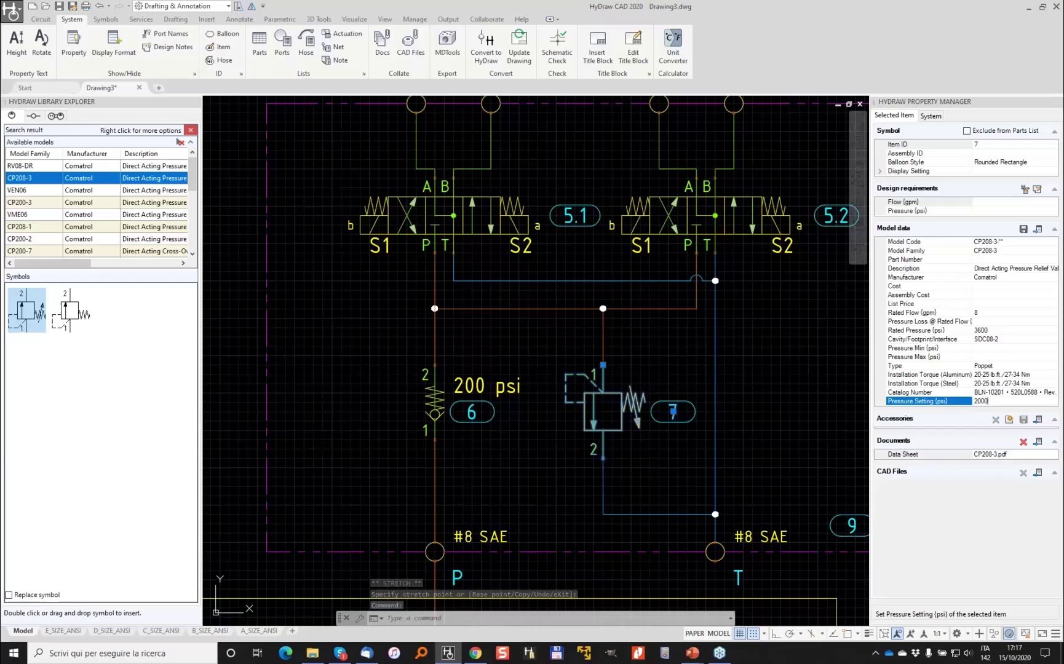
pyautogui.press('Return')
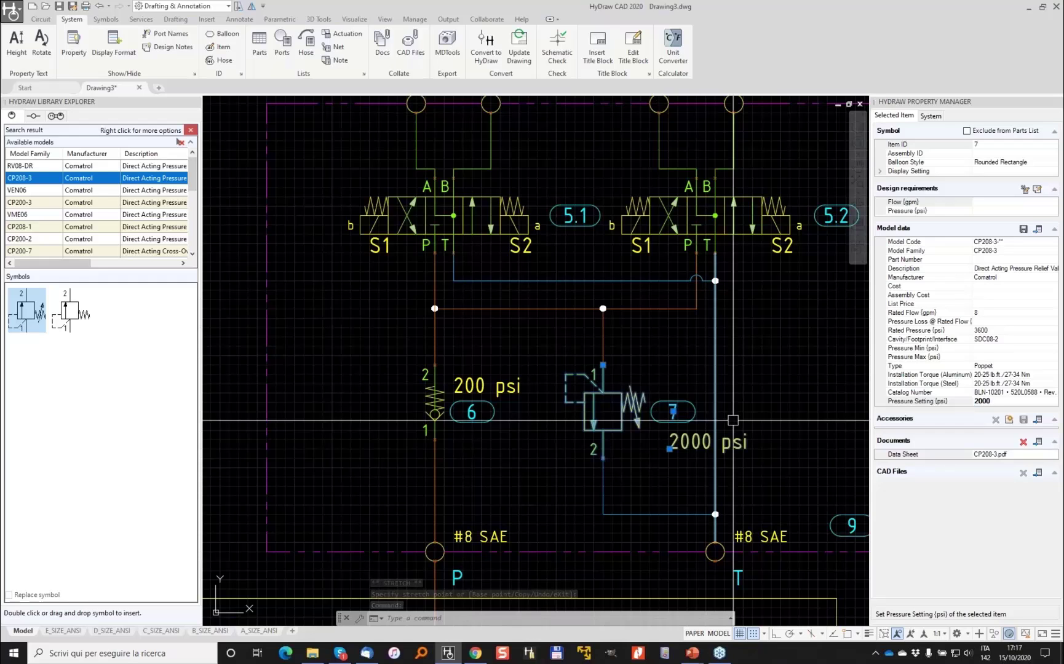
pyautogui.click(669, 449)
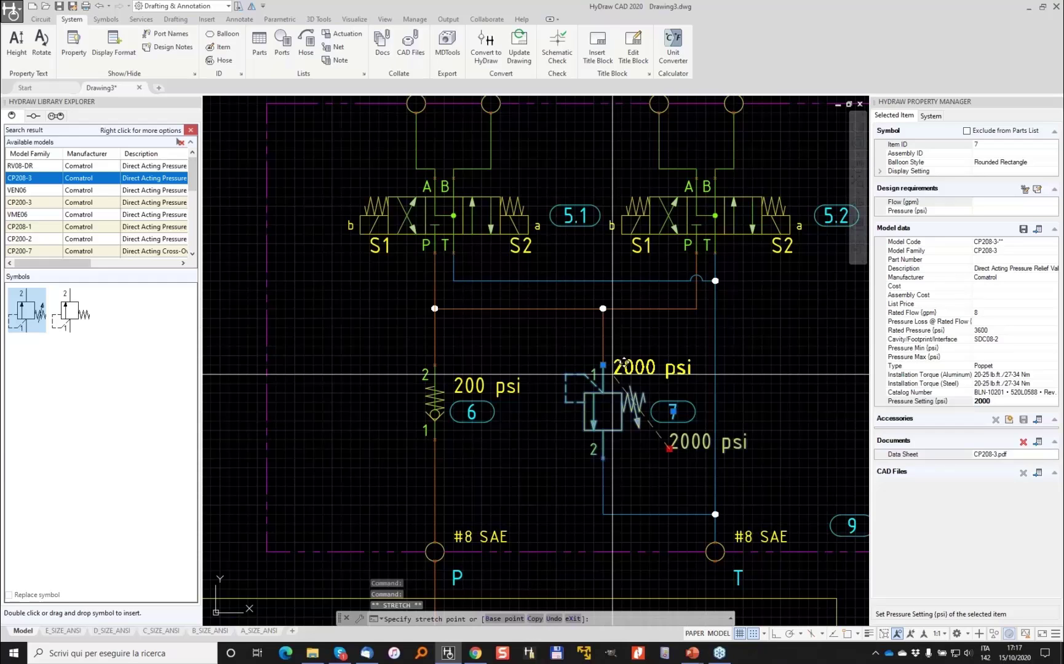
pyautogui.click(604, 374)
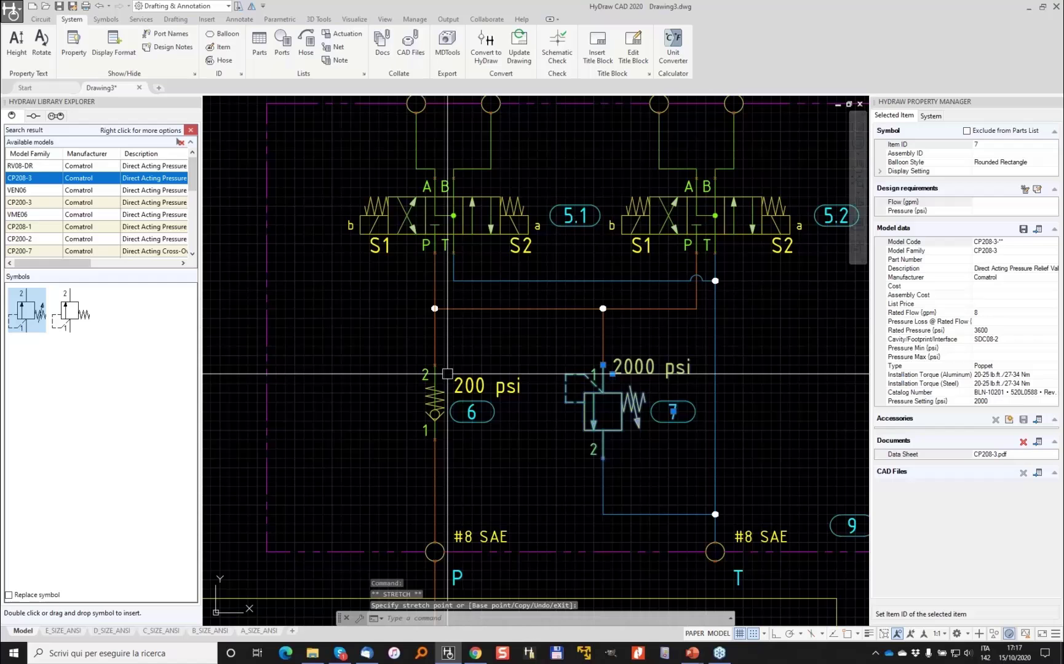
pyautogui.scroll(-2, 623, 382)
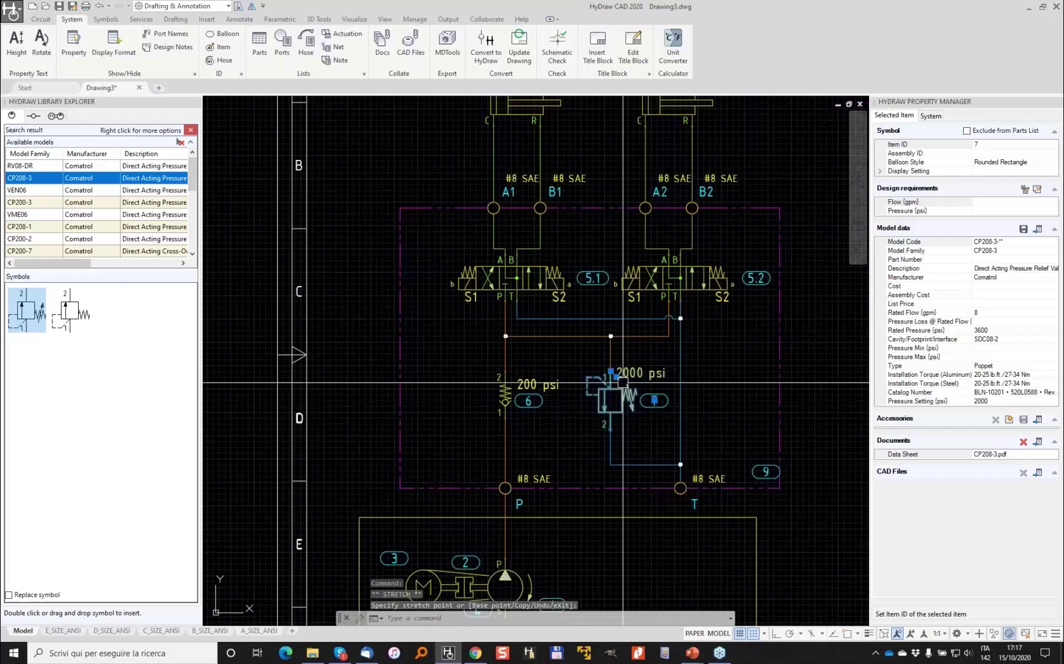
pyautogui.press('Escape')
pyautogui.scroll(-3, 623, 382)
pyautogui.press('Escape')
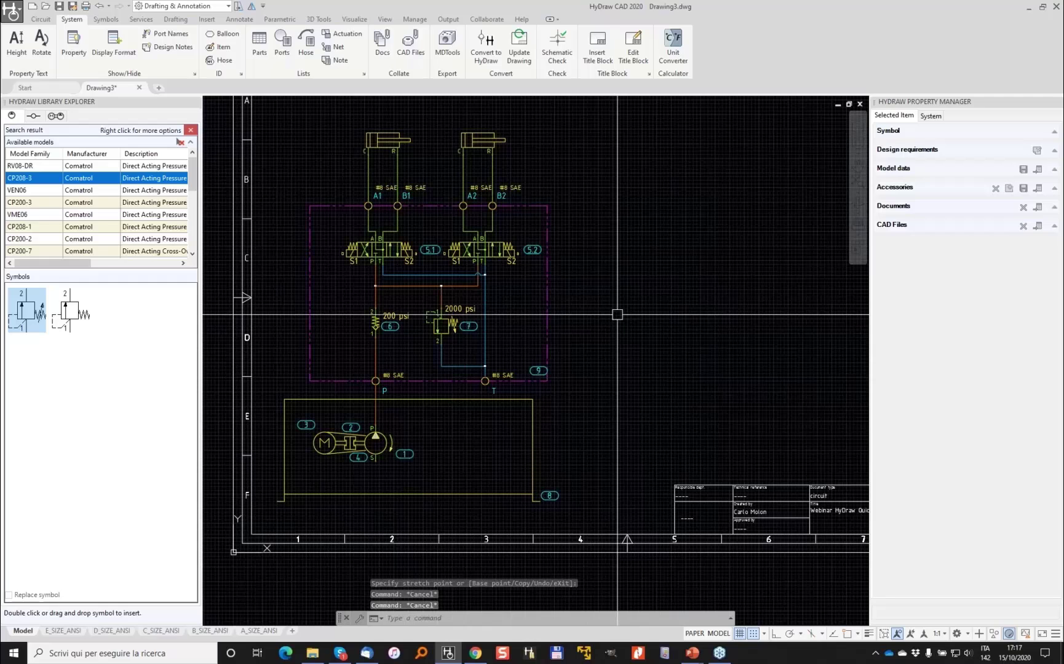
pyautogui.moveTo(643, 269); pyautogui.dragTo(626, 286, button='middle')
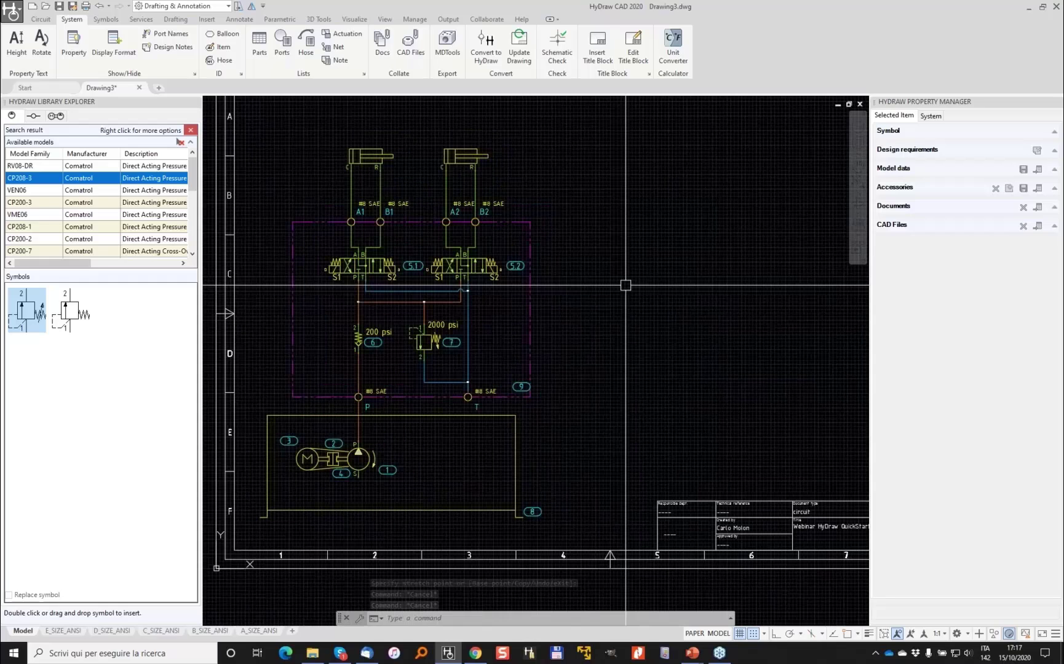
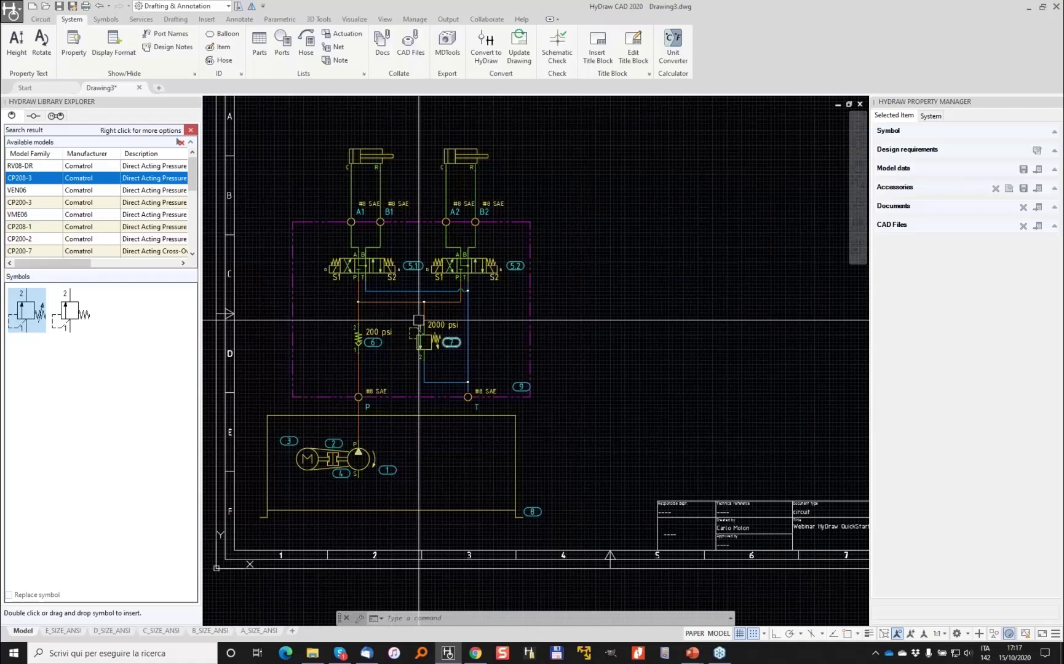
# Reassign the item IDs of the reservoir and pump group, starting with 100 and including child items
pyautogui.click(222, 49)
pyautogui.click(252, 405)
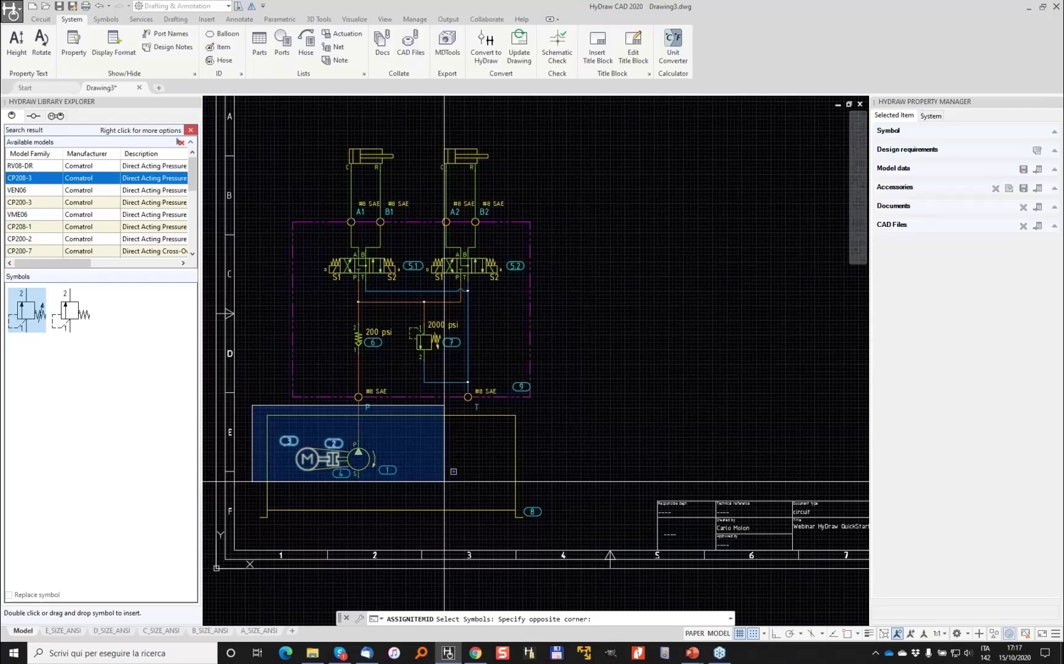
pyautogui.click(444, 481)
pyautogui.press('Return')
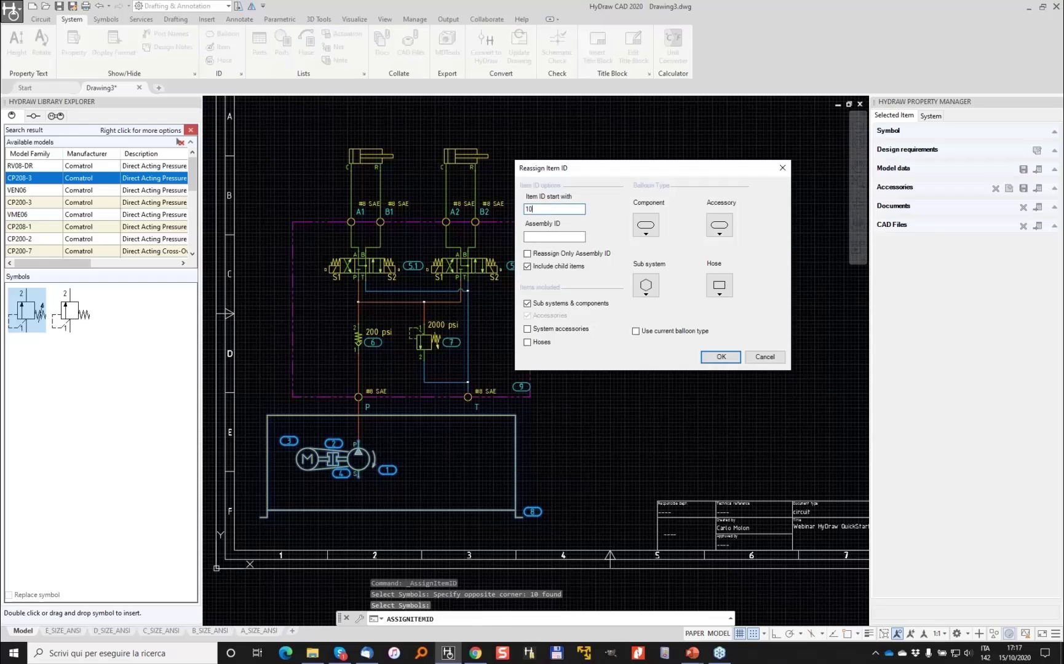
pyautogui.press('Return')
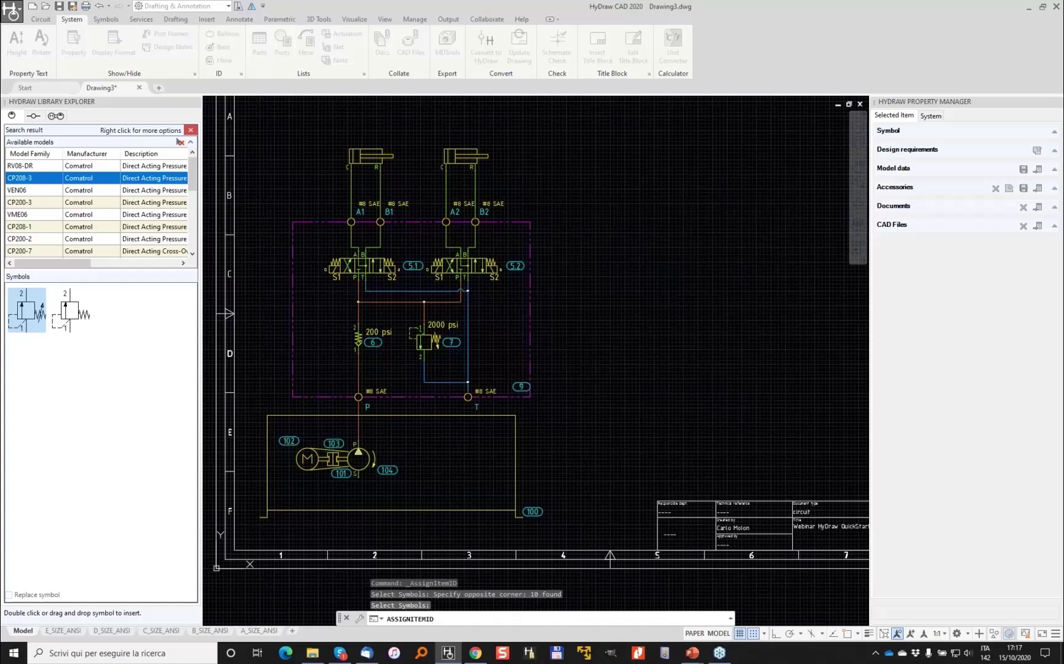
# Reassign the item IDs of the manifold envelope and its valves, starting with 200 and including child items
pyautogui.press('Return')
pyautogui.click(271, 189)
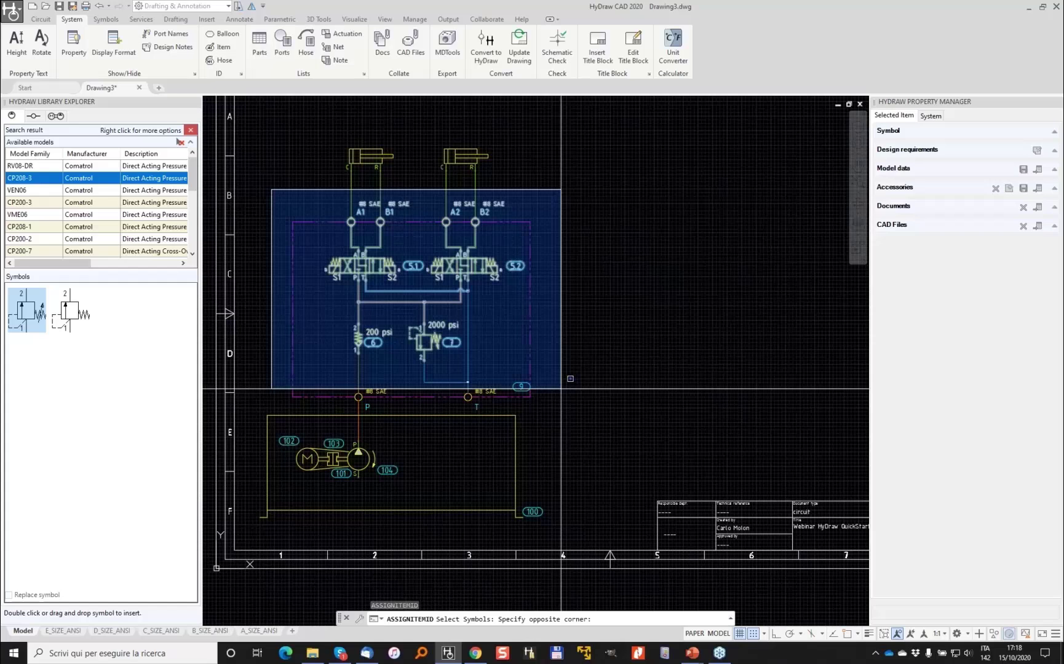
pyautogui.click(561, 389)
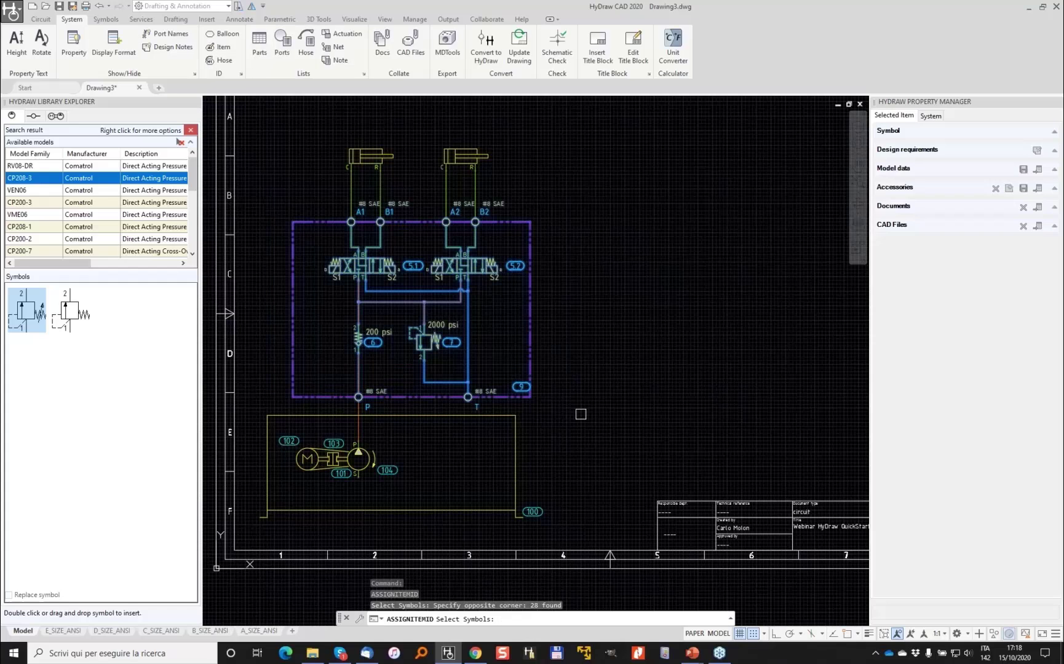
pyautogui.press('Return')
pyautogui.write('200')
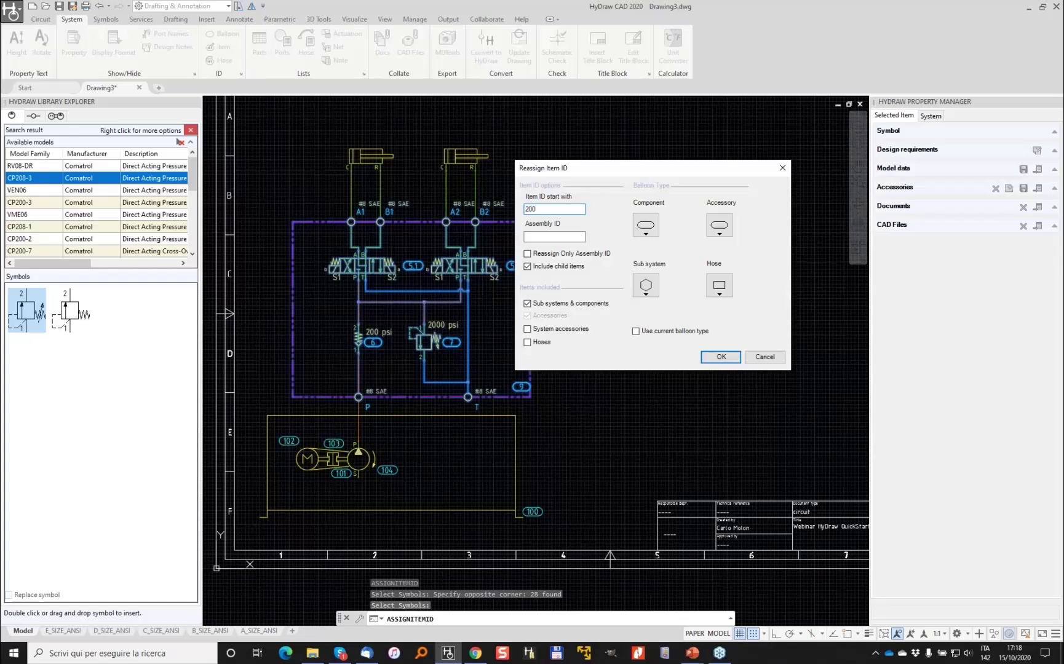
pyautogui.press('Return')
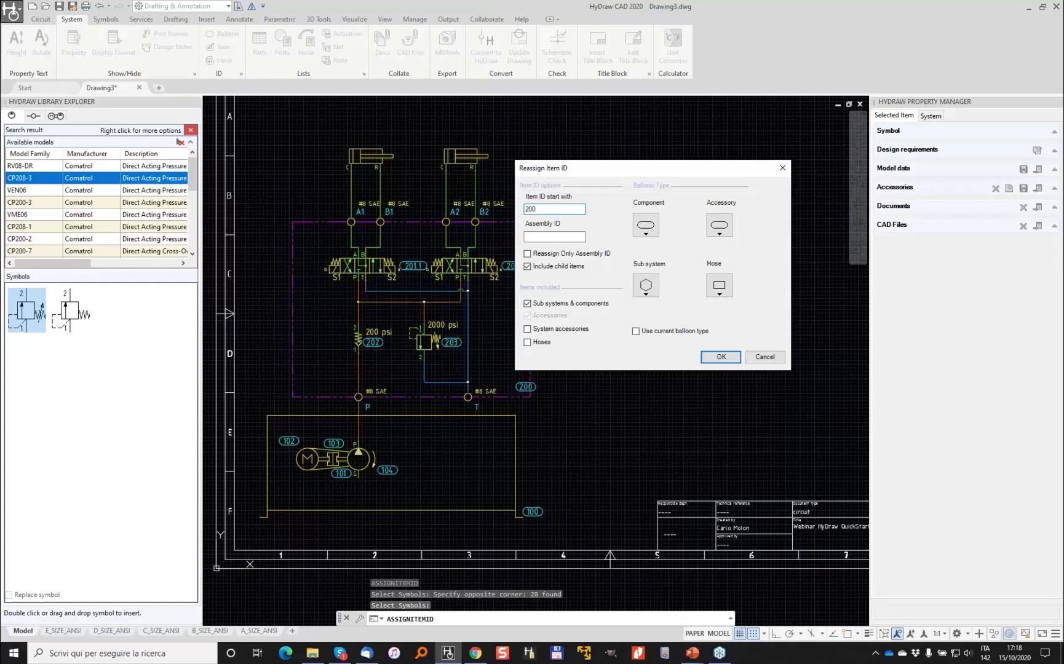
# Move the manifold's item balloon 200 to the inside of the envelope's lower-left corner
pyautogui.scroll(6, 525, 382)
pyautogui.click(517, 406)
pyautogui.click(500, 417)
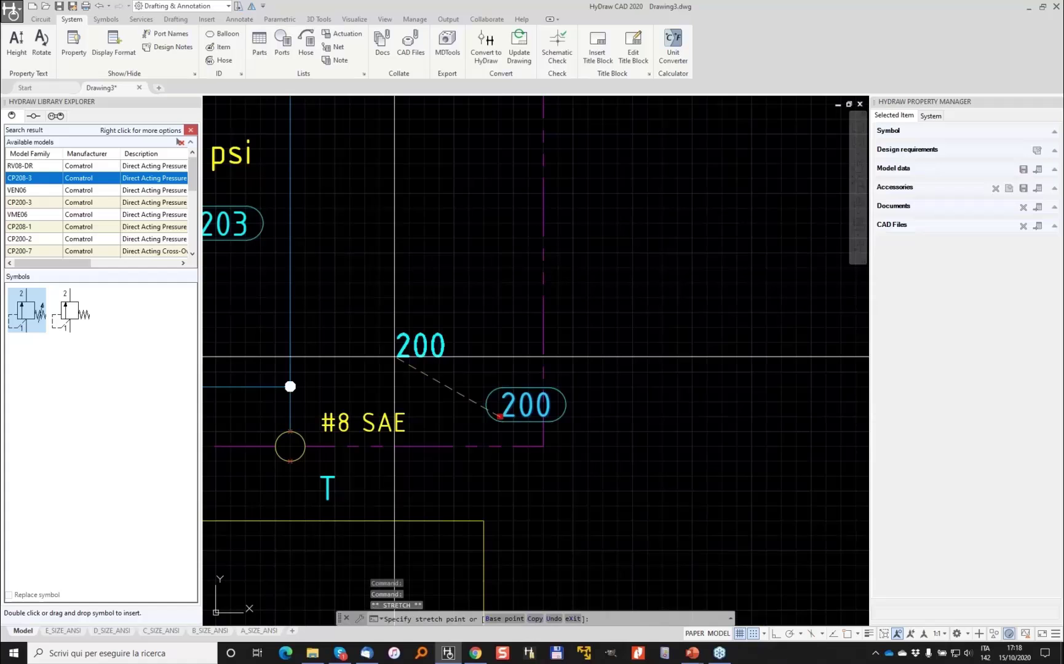
pyautogui.scroll(-5, 358, 329)
pyautogui.moveTo(328, 304); pyautogui.dragTo(375, 289, button='middle')
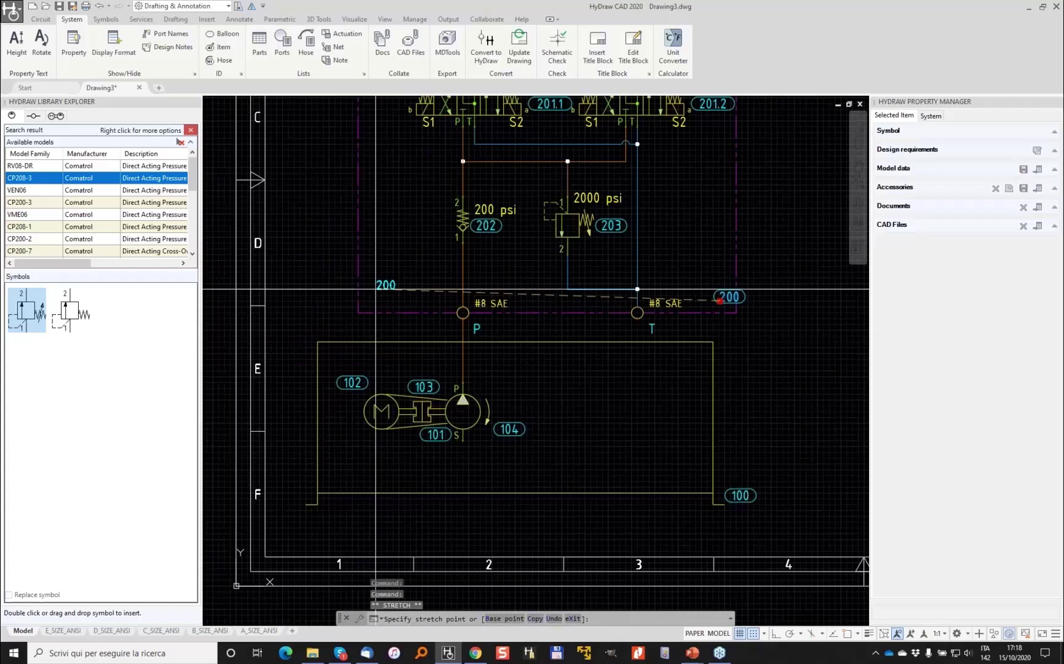
pyautogui.scroll(-2, 447, 232)
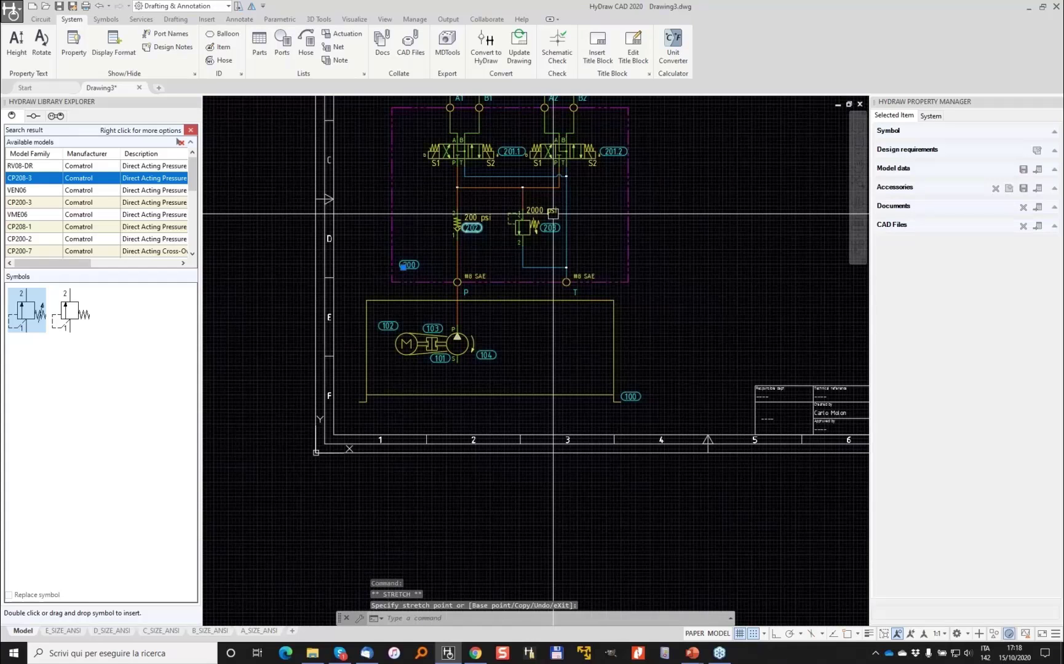
pyautogui.press('Escape')
# Generate a parts list of the whole circuit's sub systems and components, grouping identical items, and widen its preview to show the manufacturer column
pyautogui.moveTo(553, 213); pyautogui.dragTo(479, 293, button='middle')
pyautogui.scroll(-2, 595, 220)
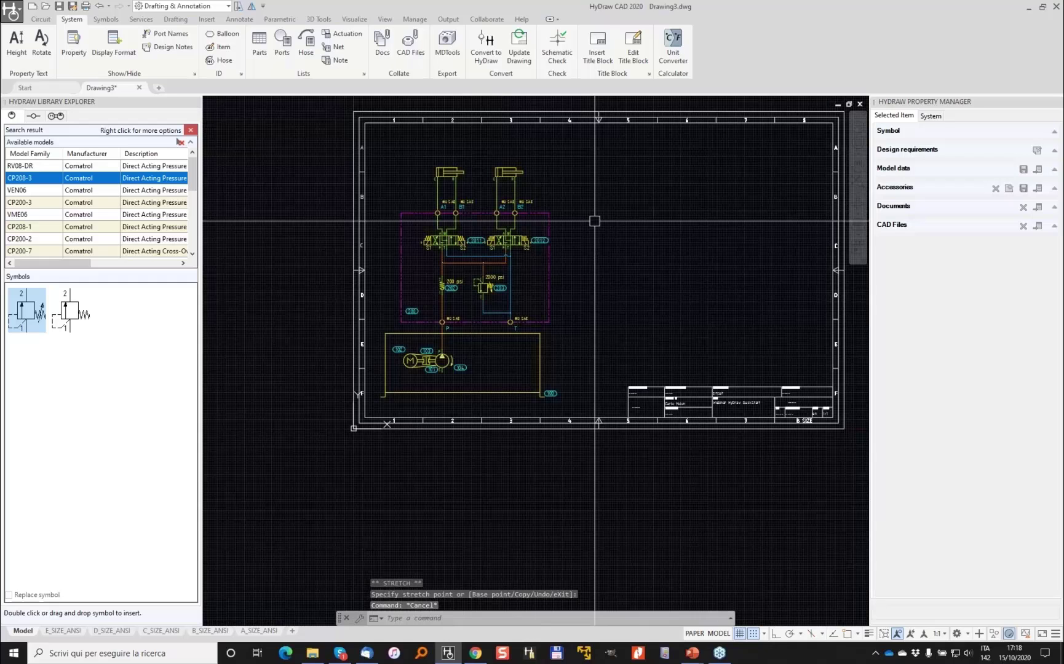
pyautogui.moveTo(595, 221); pyautogui.dragTo(533, 233, button='middle')
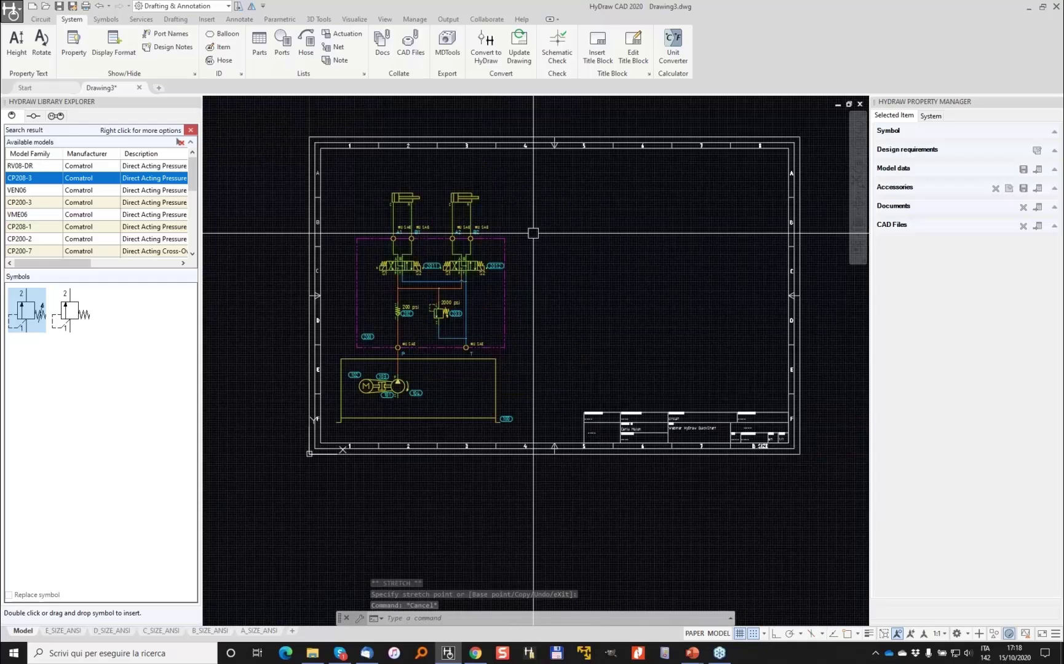
pyautogui.click(260, 49)
pyautogui.click(286, 169)
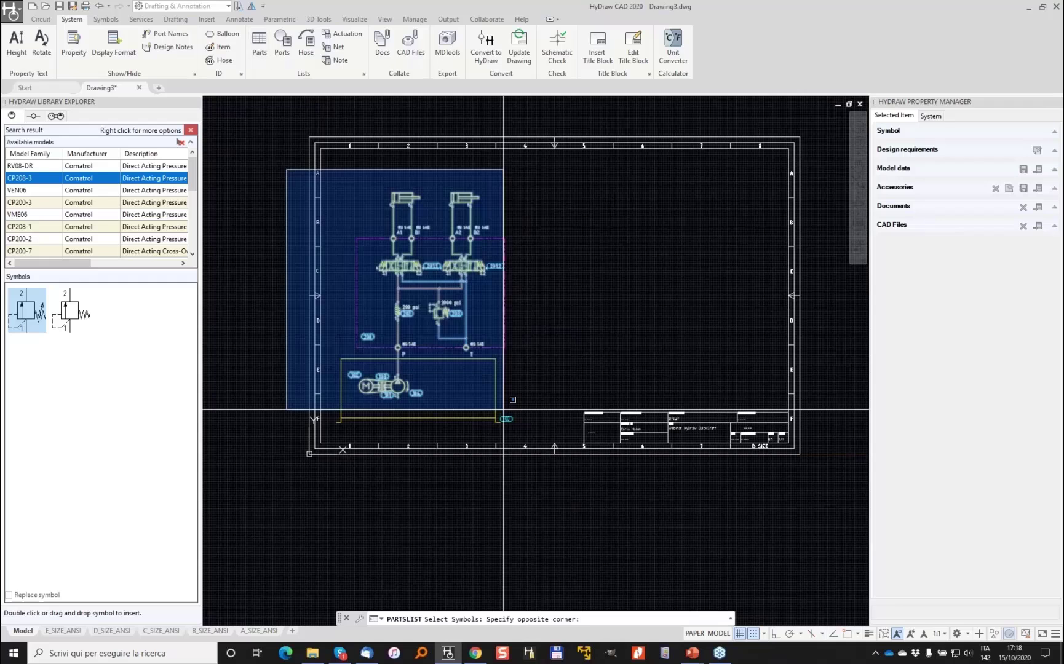
pyautogui.click(520, 430)
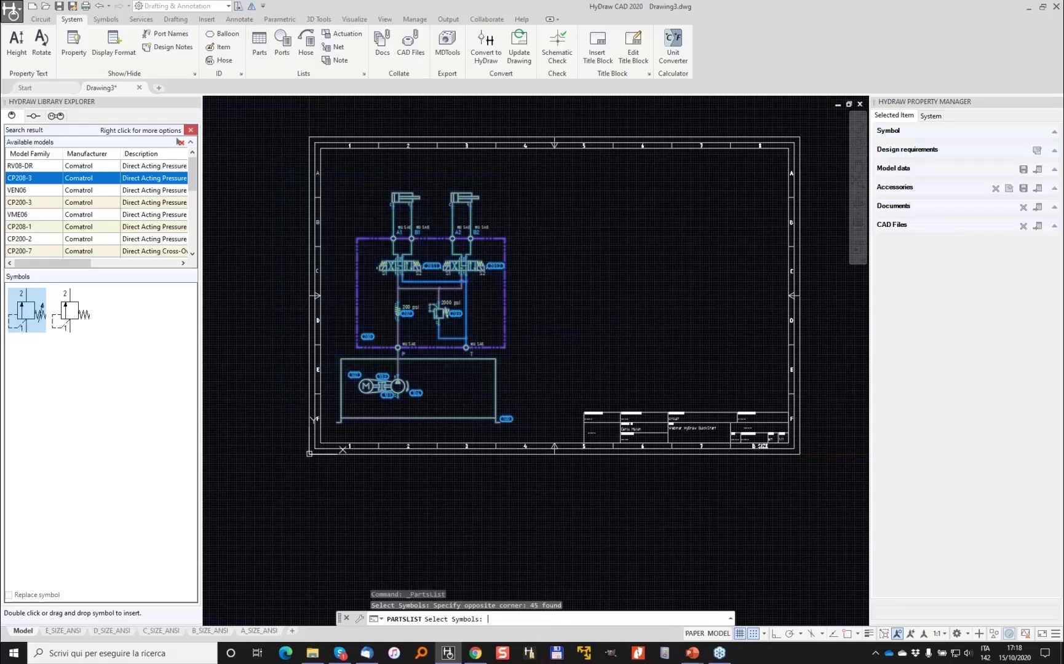
pyautogui.press('Return')
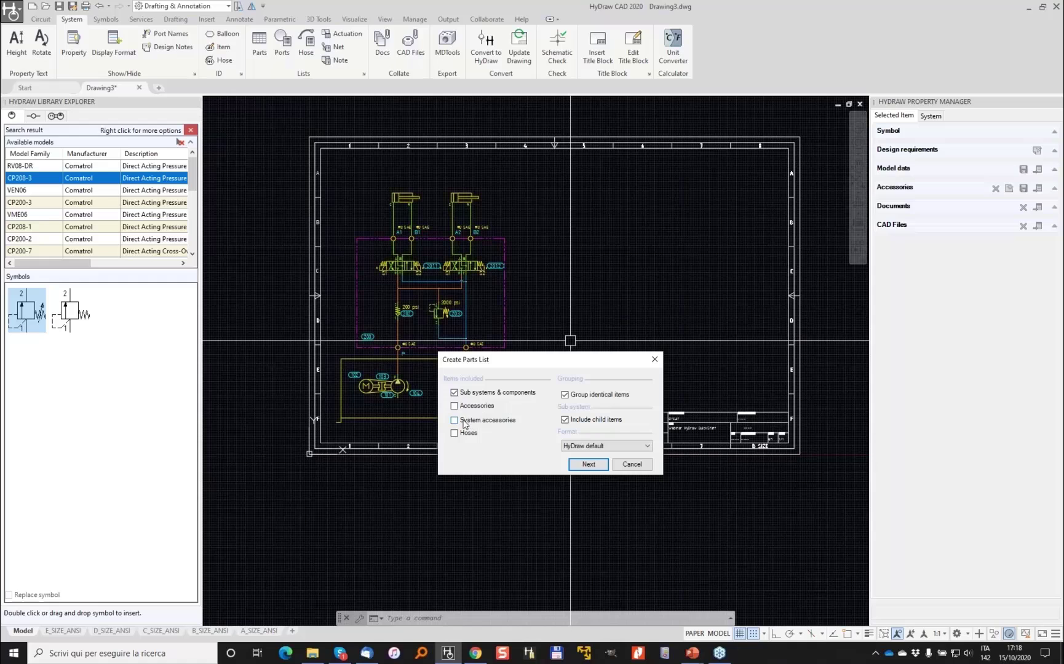
pyautogui.click(589, 465)
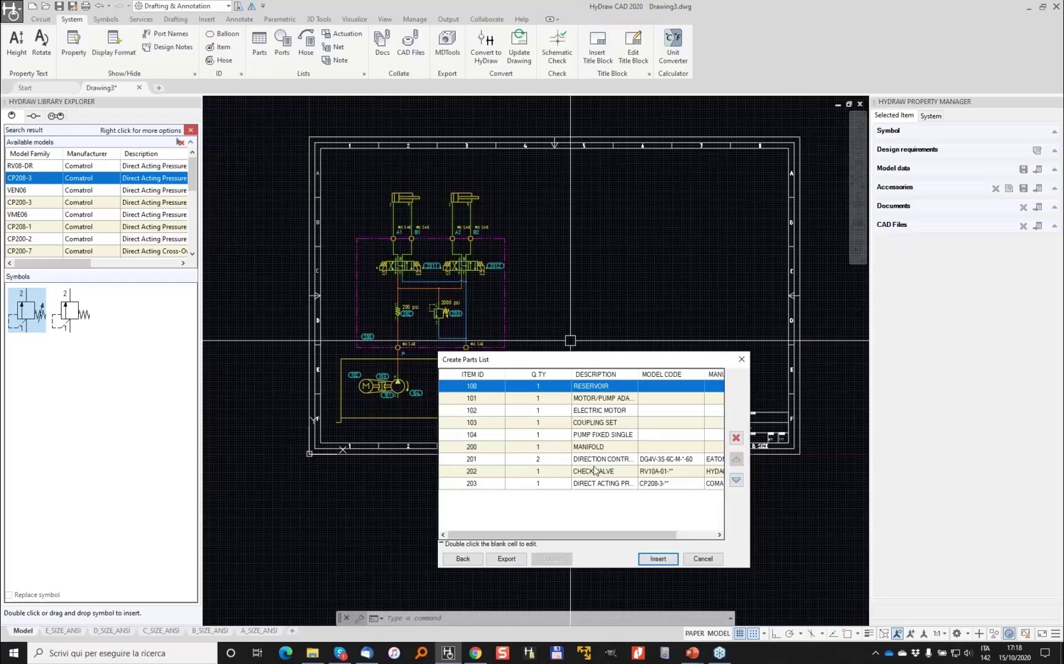
pyautogui.moveTo(752, 386); pyautogui.dragTo(888, 386)
pyautogui.moveTo(649, 360); pyautogui.dragTo(503, 300)
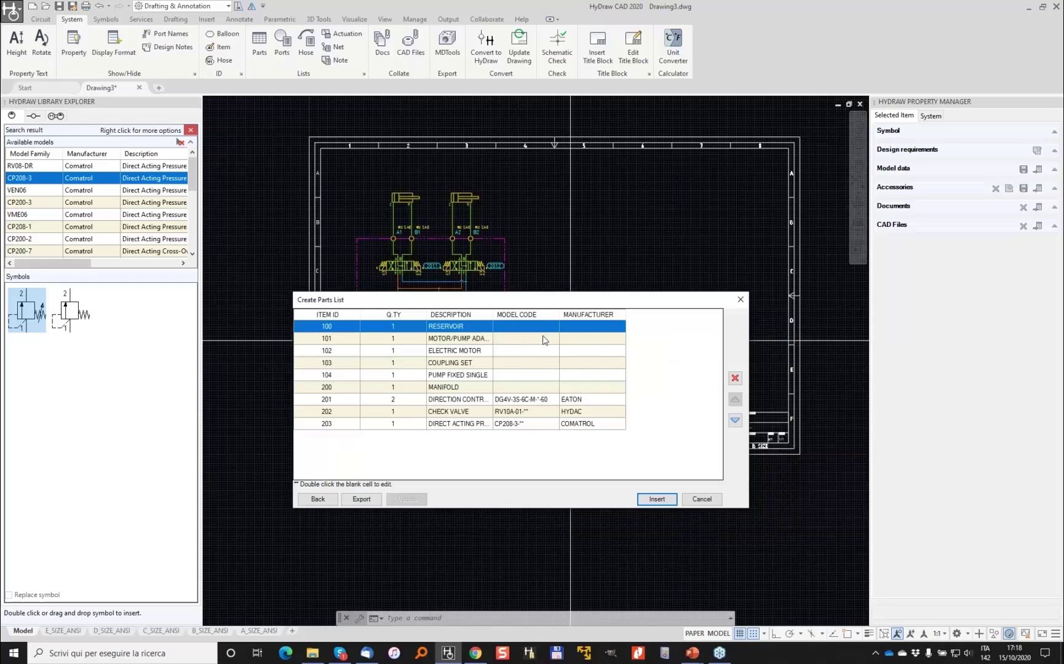
# Enter the manufacturers in the parts list: SIEMENS for item 102, PARKER for items 103 and 104, DANFOSS for manifold 200
pyautogui.doubleClick(578, 355)
pyautogui.write('SIEMENS')
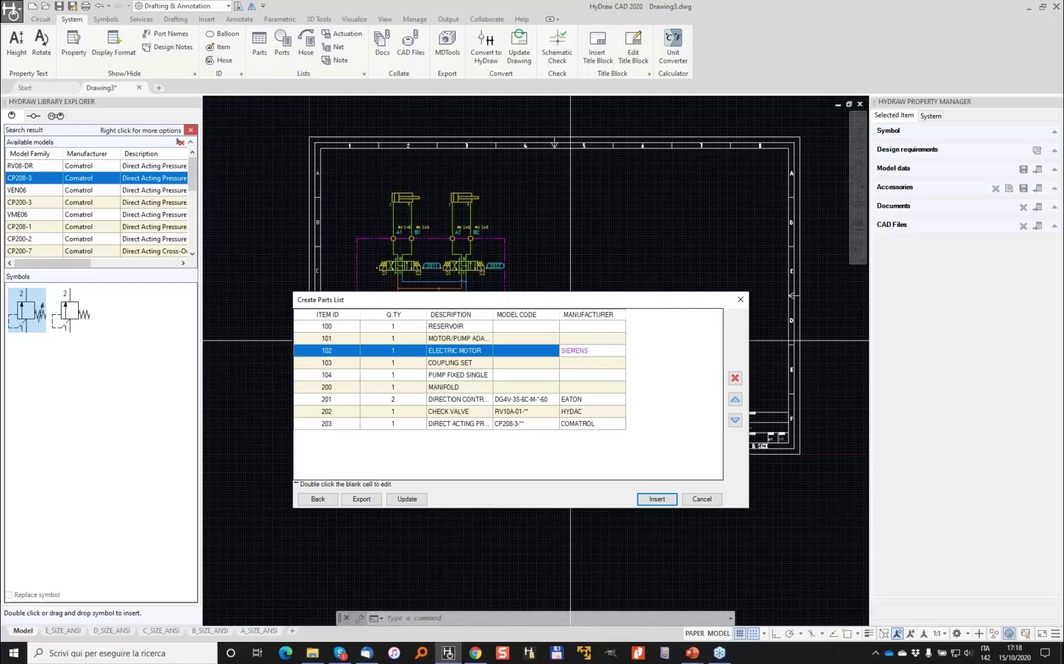
pyautogui.doubleClick(598, 366)
pyautogui.write('PARKER')
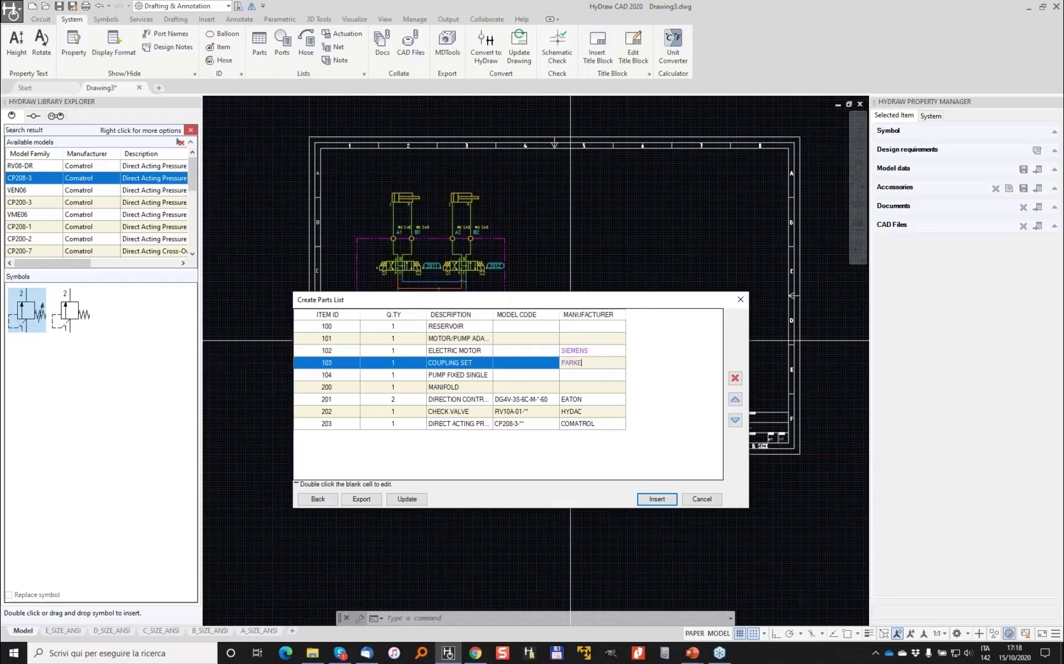
pyautogui.doubleClick(575, 376)
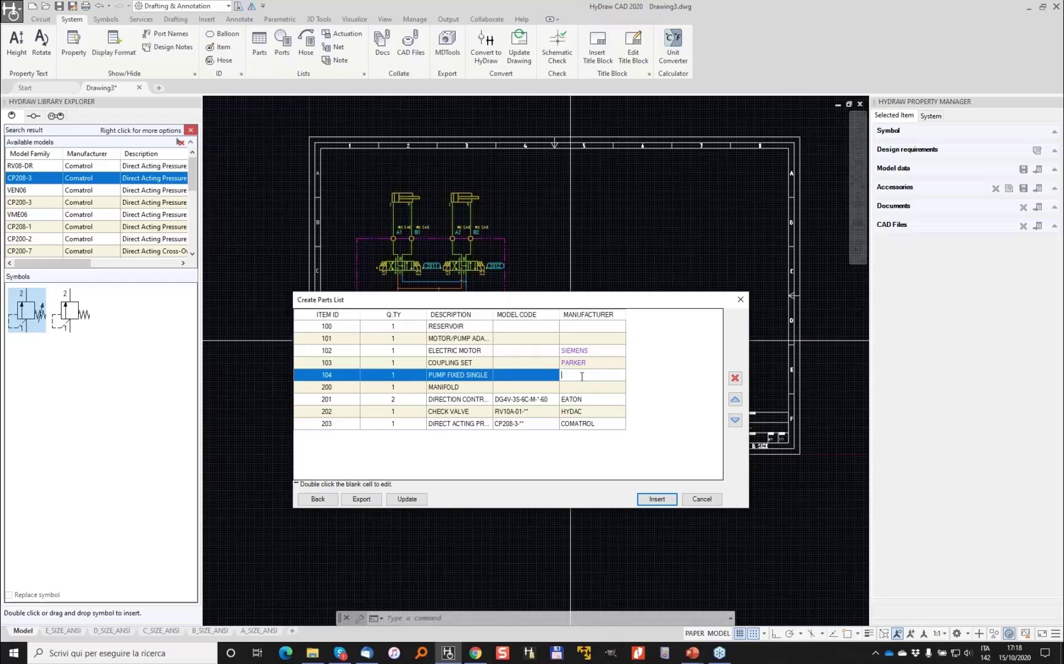
pyautogui.write('PARKER')
pyautogui.doubleClick(589, 388)
pyautogui.write('DANFOSS')
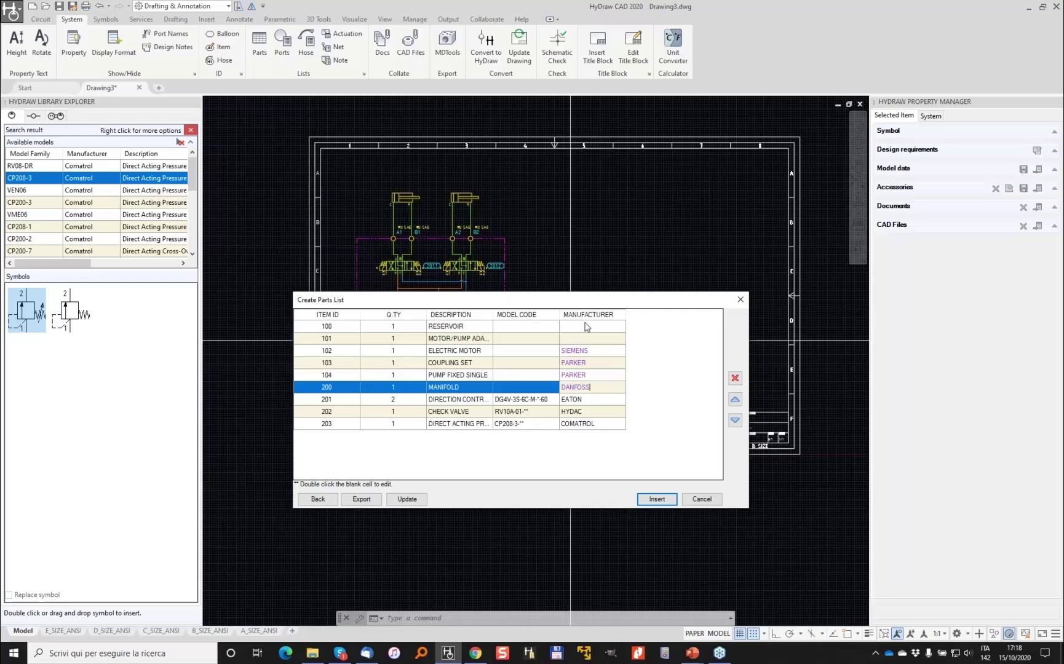
# Enter manufacturer VEST for reservoir 100 and PARKER for motor/pump adapter 101, and update the drawing with the parts list changes
pyautogui.doubleClick(588, 327)
pyautogui.write('VEST')
pyautogui.click(581, 341)
pyautogui.doubleClick(583, 342)
pyautogui.write('PARKER')
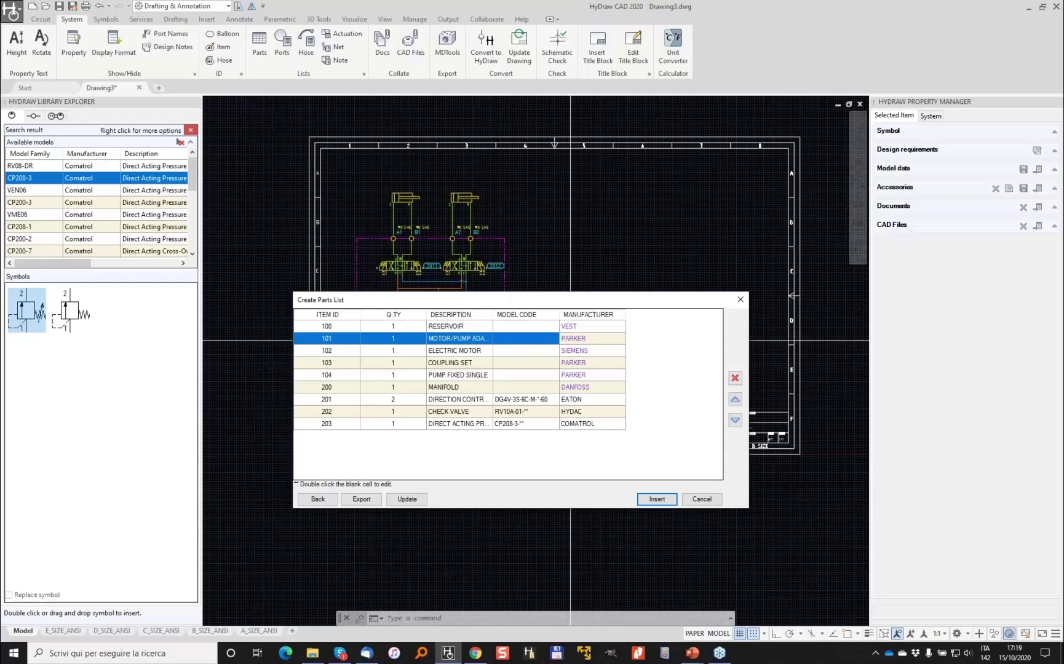
pyautogui.click(410, 505)
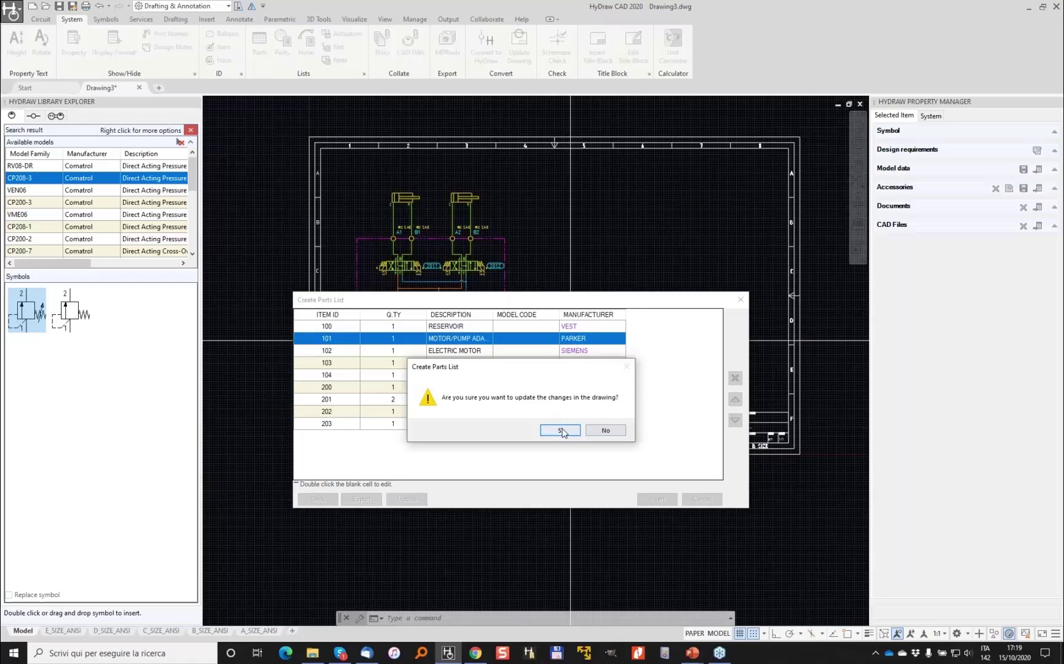
pyautogui.click(560, 431)
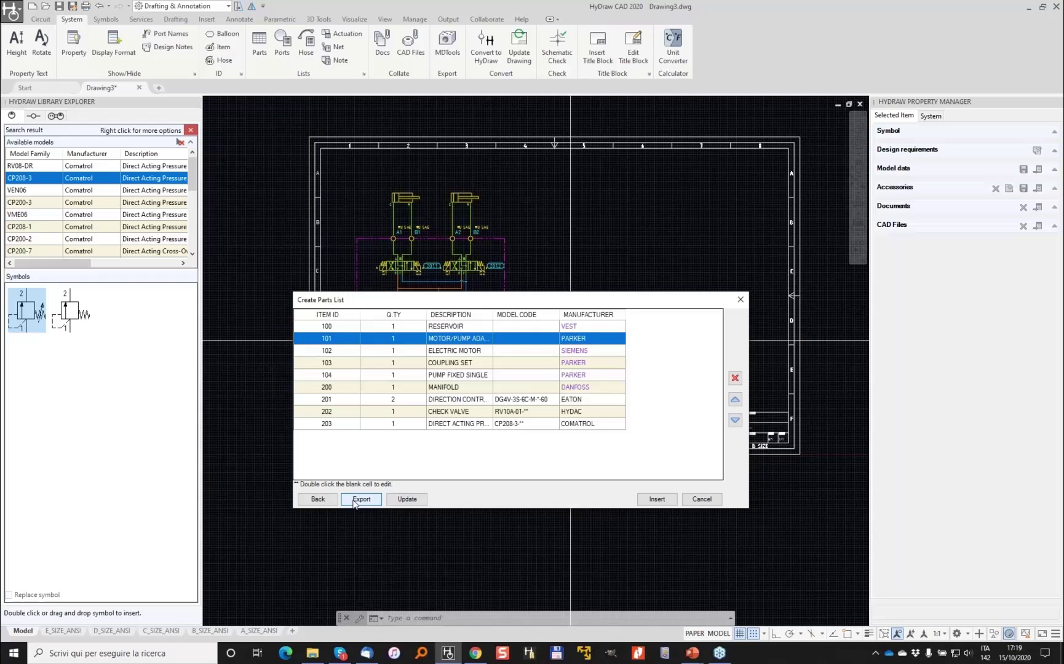
# Export the parts list as Excel file "Parts List" to the Webinar MDTools folder on the Desktop
pyautogui.click(359, 501)
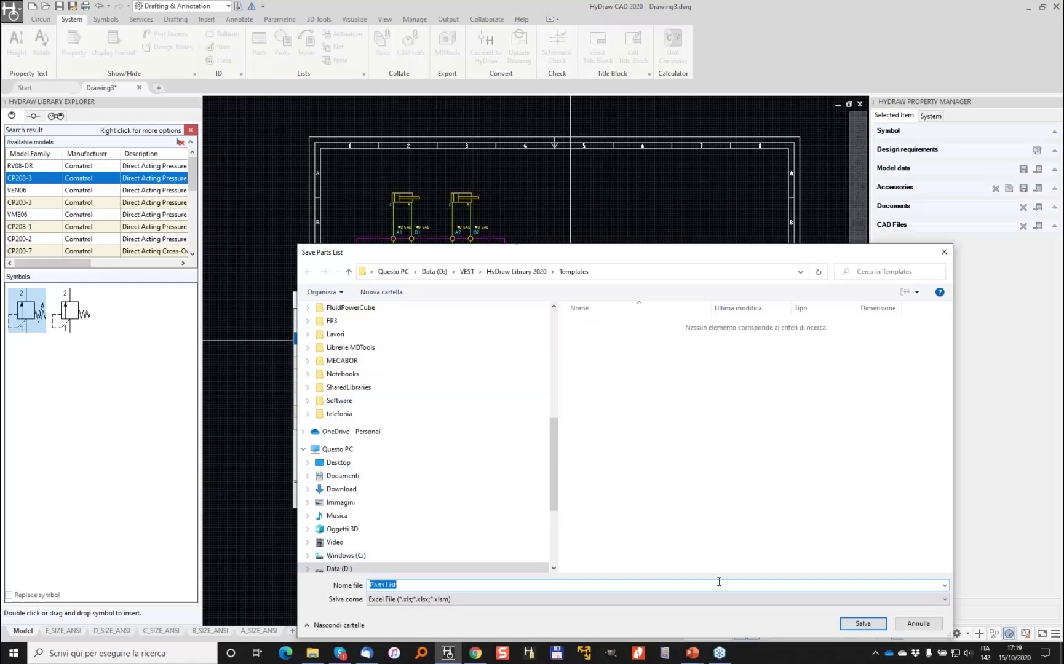
pyautogui.scroll(8, 549, 329)
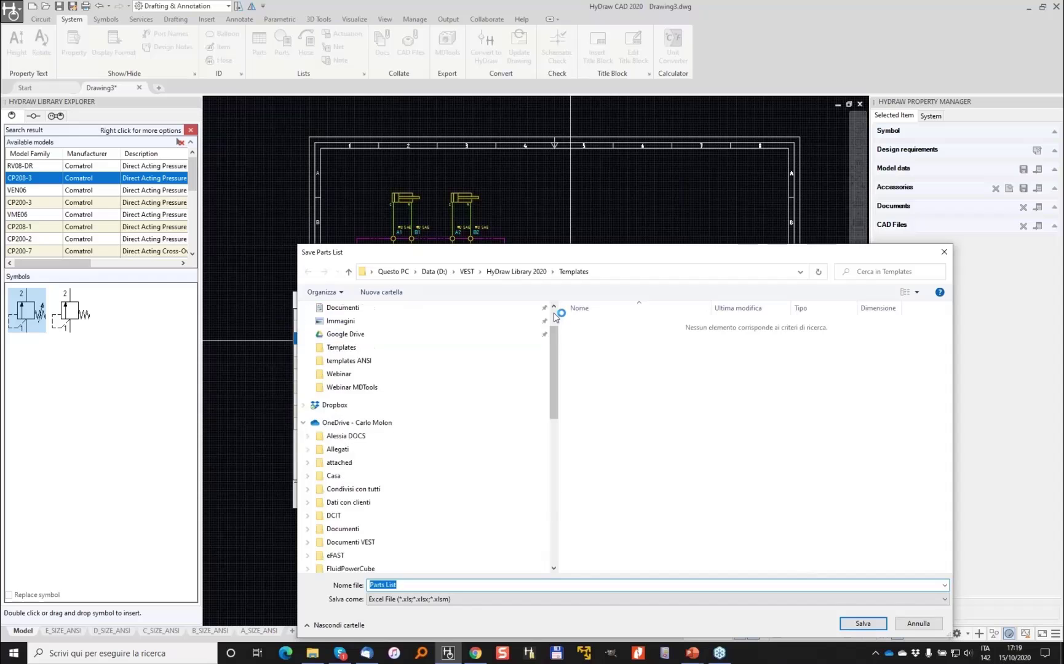
pyautogui.click(361, 330)
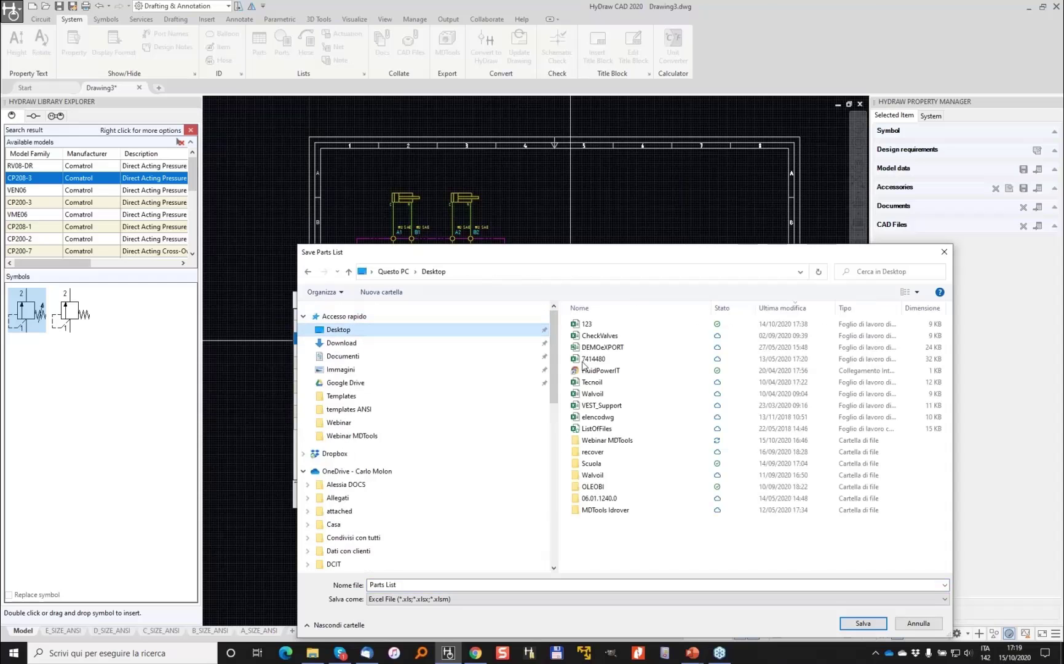
pyautogui.doubleClick(607, 441)
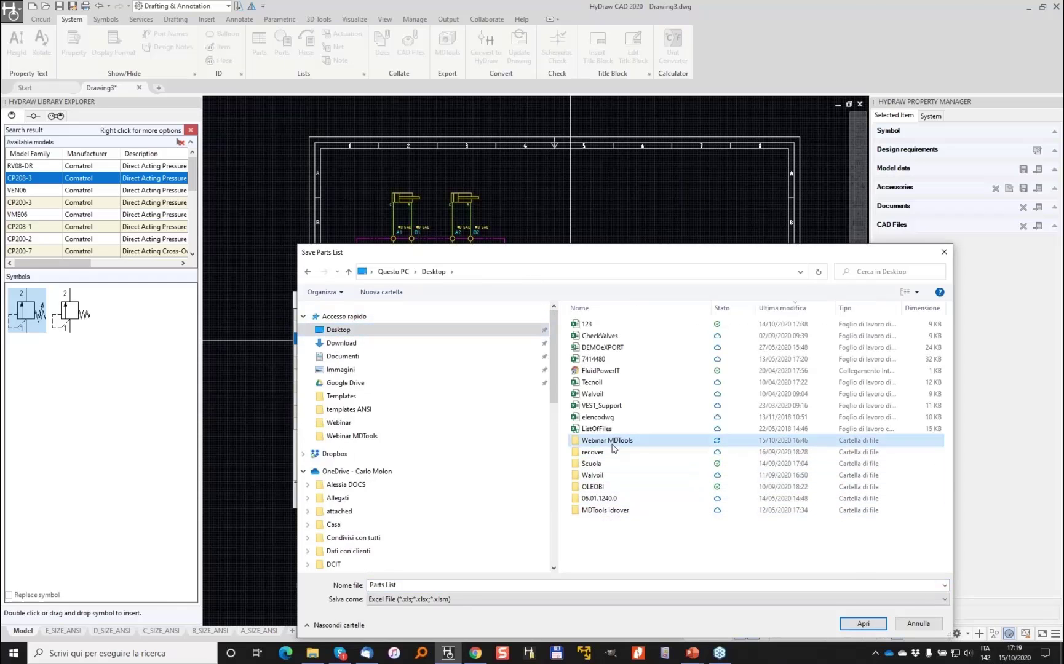
pyautogui.click(875, 628)
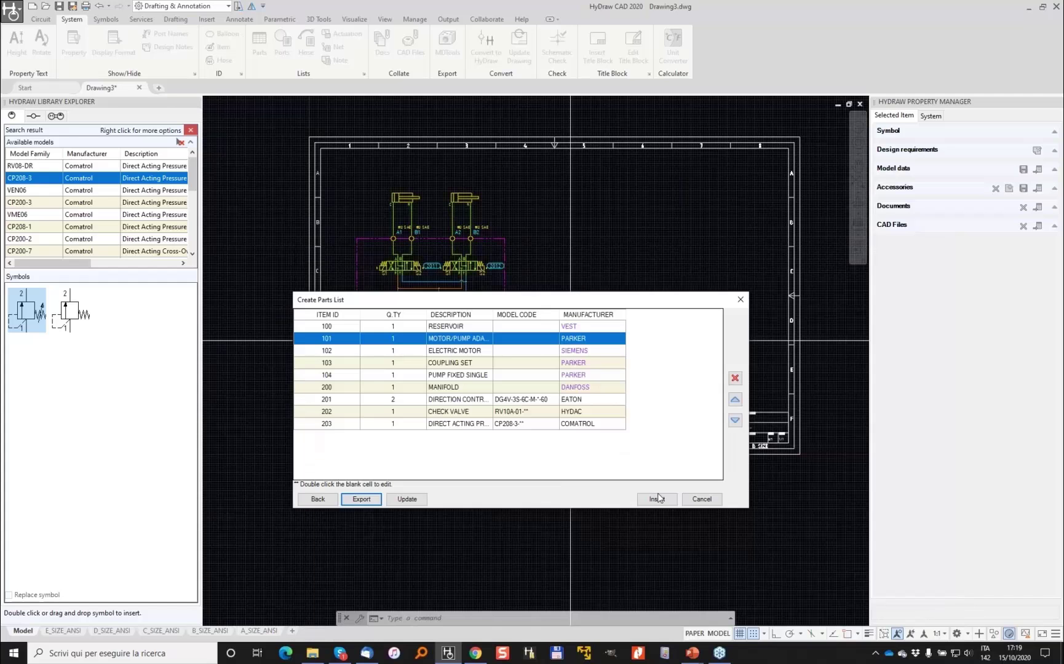
# Insert the parts list table into the empty upper-right area of the drawing sheet
pyautogui.click(657, 499)
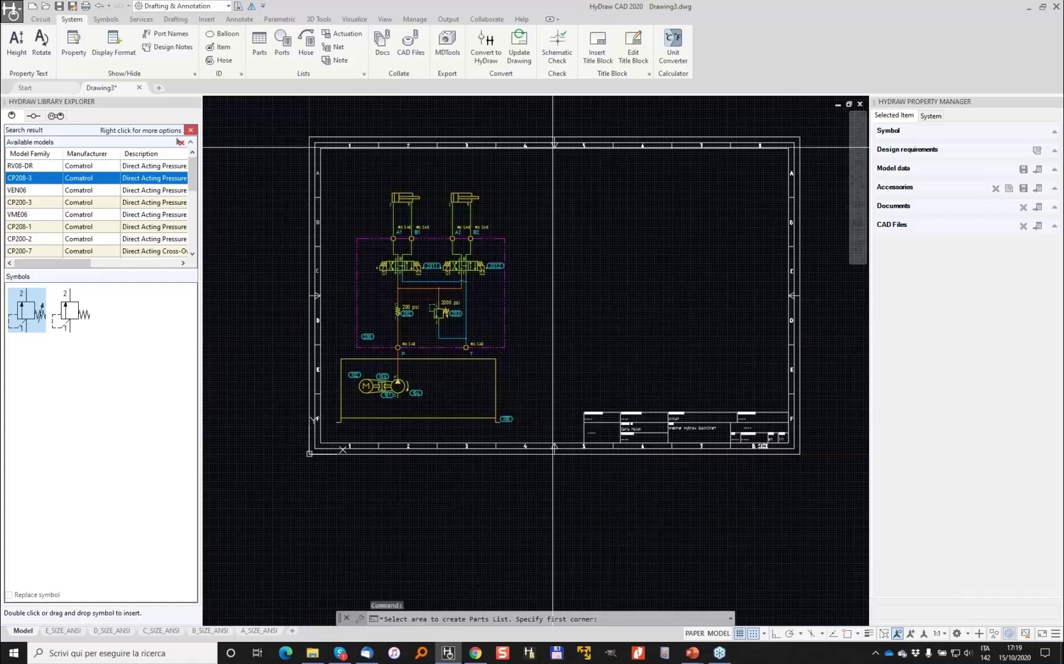
pyautogui.click(556, 147)
pyautogui.click(777, 266)
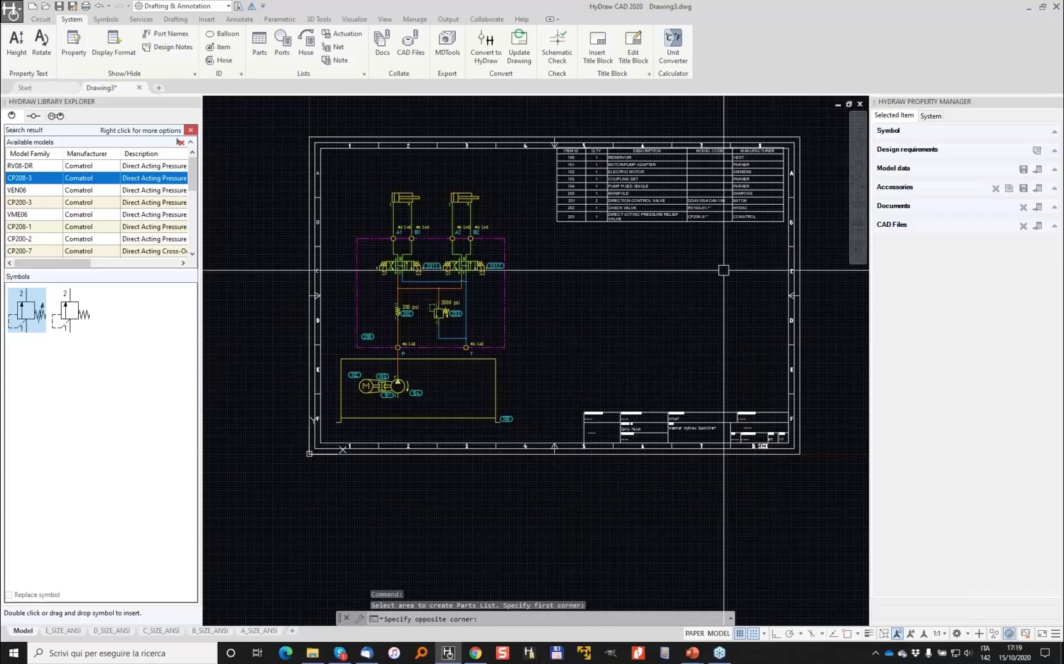
# Move the parts list table slightly down, away from the sheet frame's upper border
pyautogui.click(724, 270)
pyautogui.click(652, 213)
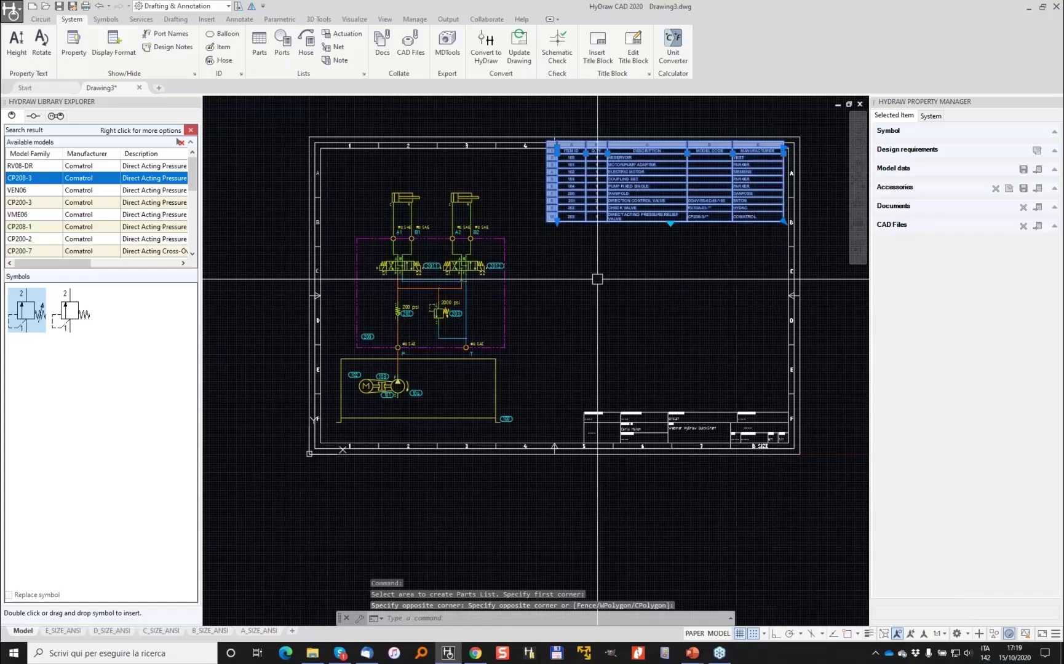
pyautogui.scroll(2, 597, 279)
pyautogui.write('M')
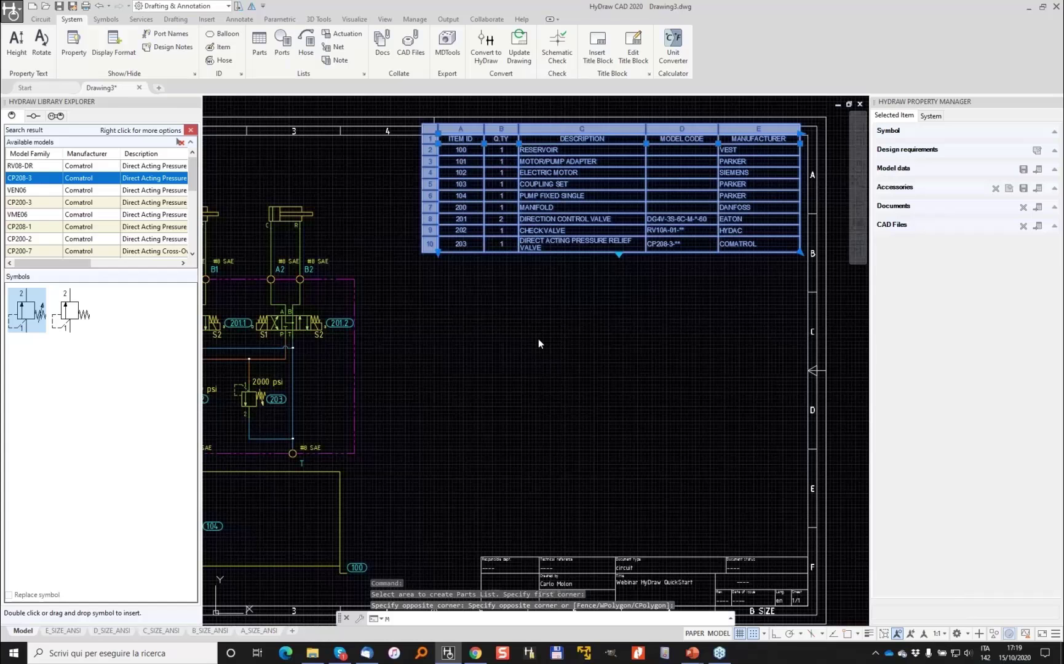
pyautogui.press('Return')
pyautogui.click(521, 334)
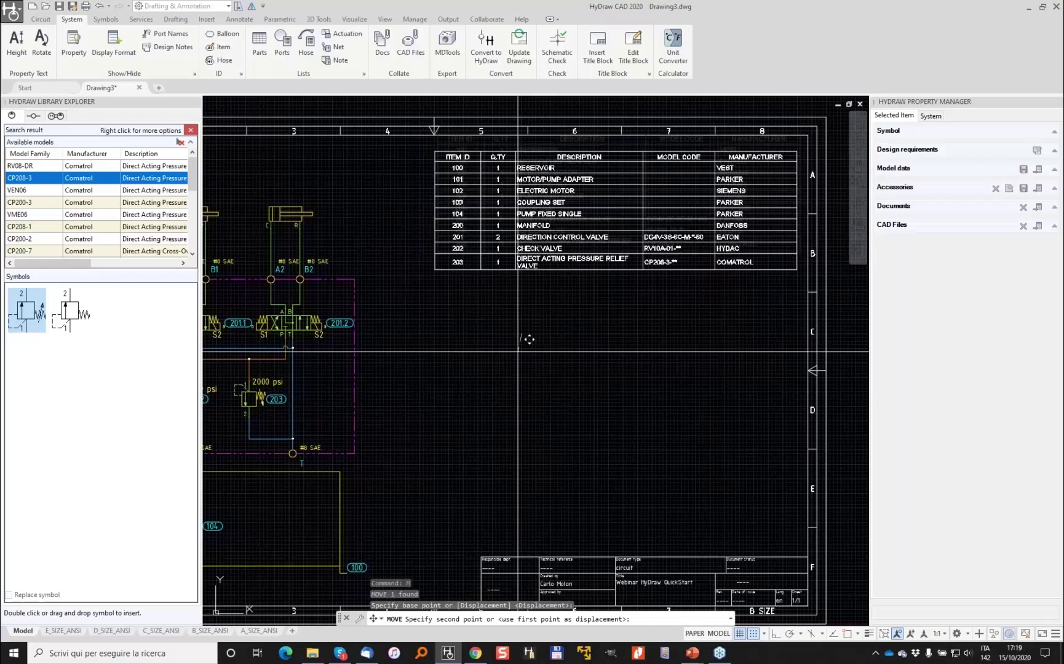
pyautogui.click(529, 339)
pyautogui.scroll(-2, 572, 332)
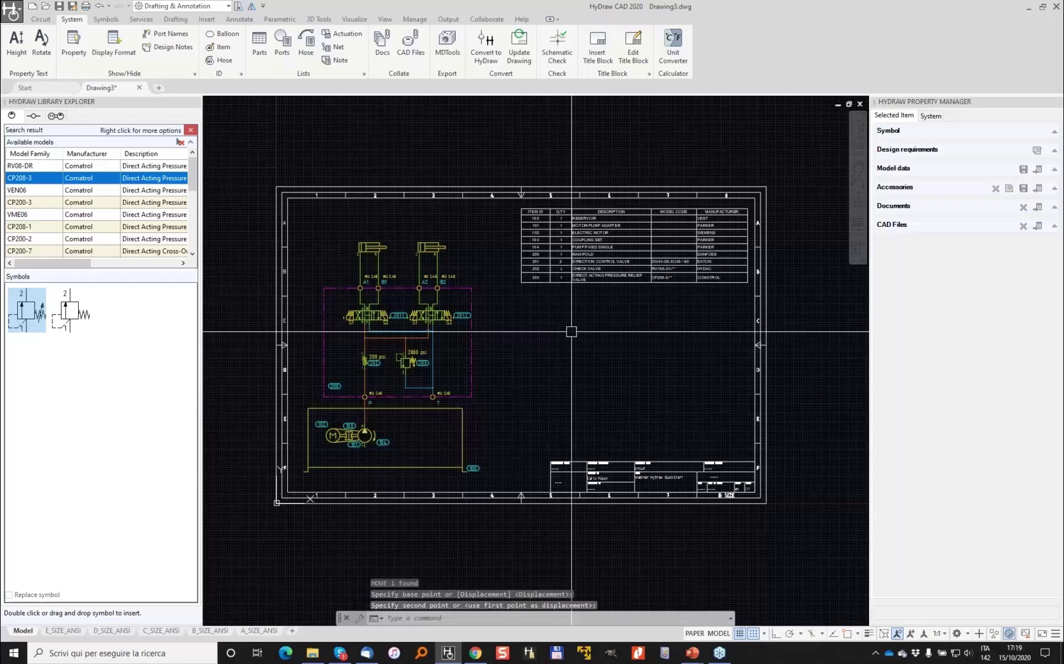
pyautogui.press('Escape')
# Set the manifold envelope's model code to VEST1234
pyautogui.scroll(2, 443, 347)
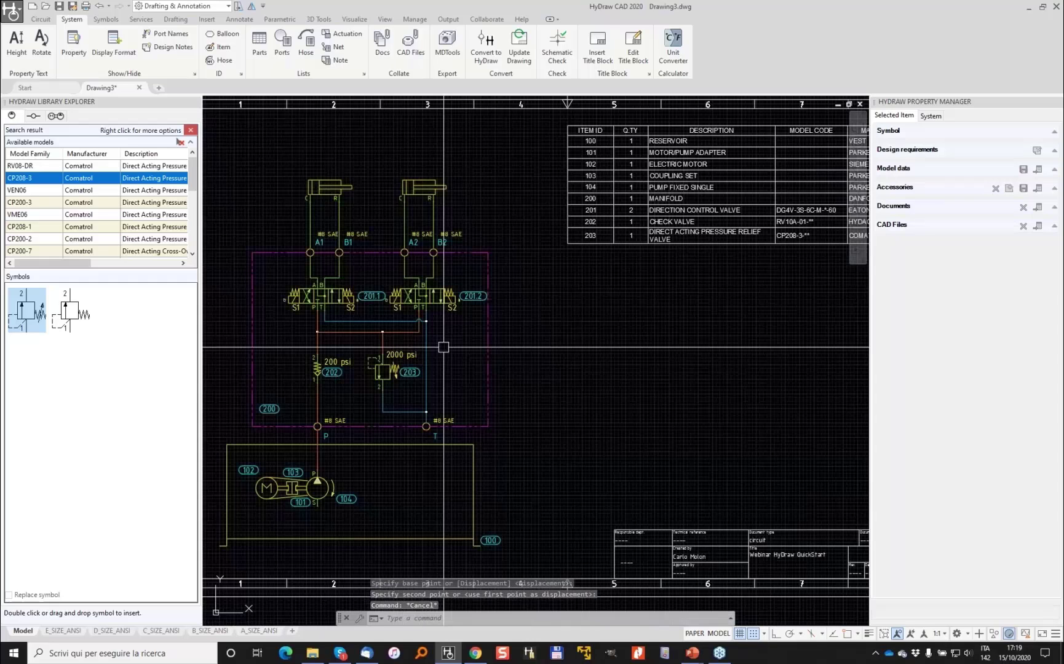
pyautogui.click(490, 375)
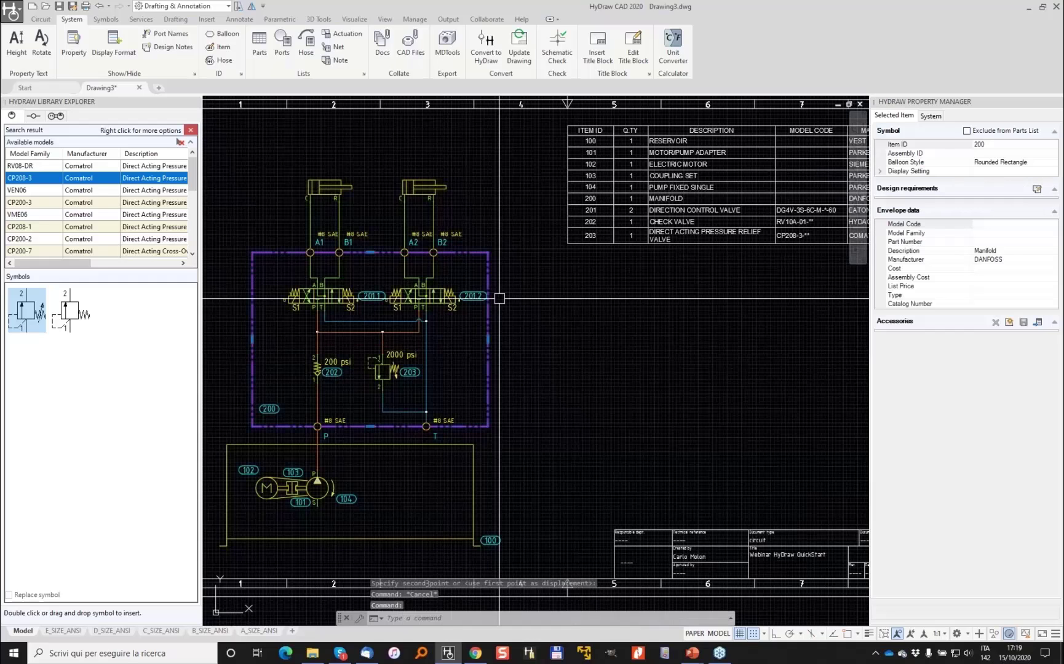
pyautogui.click(1000, 225)
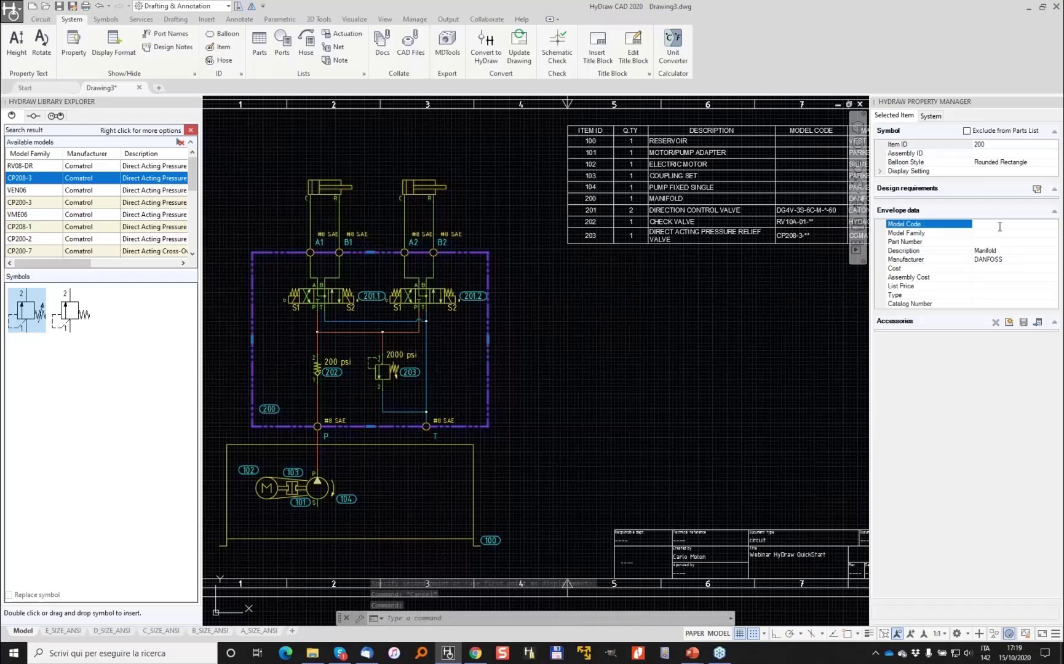
pyautogui.write('VEST1234')
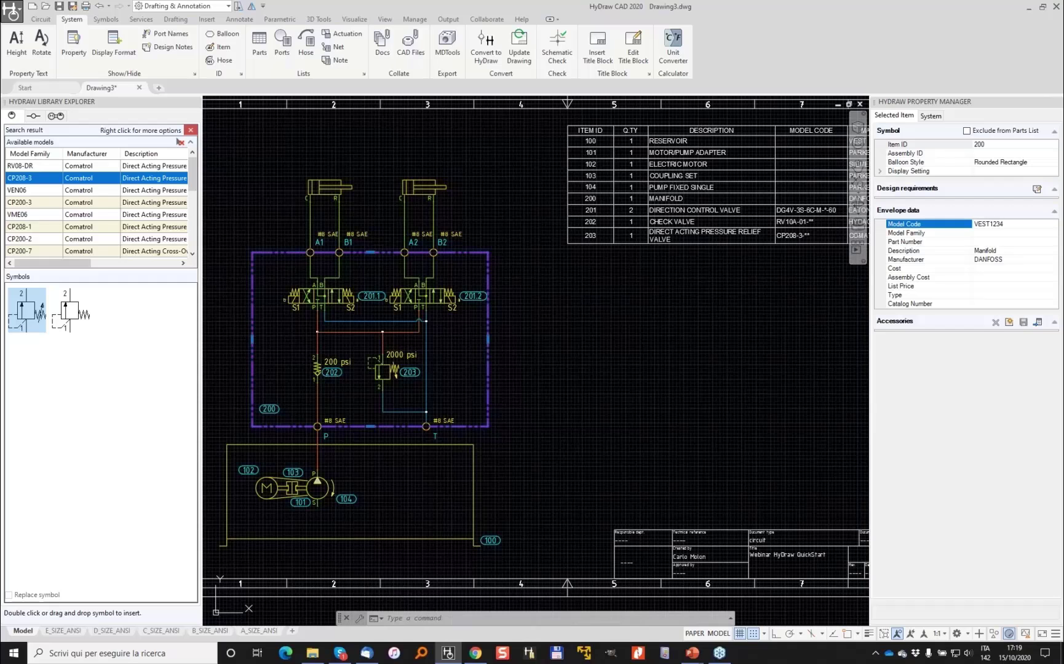
pyautogui.press('Return')
# Update the inserted parts list table with the manifold's changed data
pyautogui.scroll(4, 649, 194)
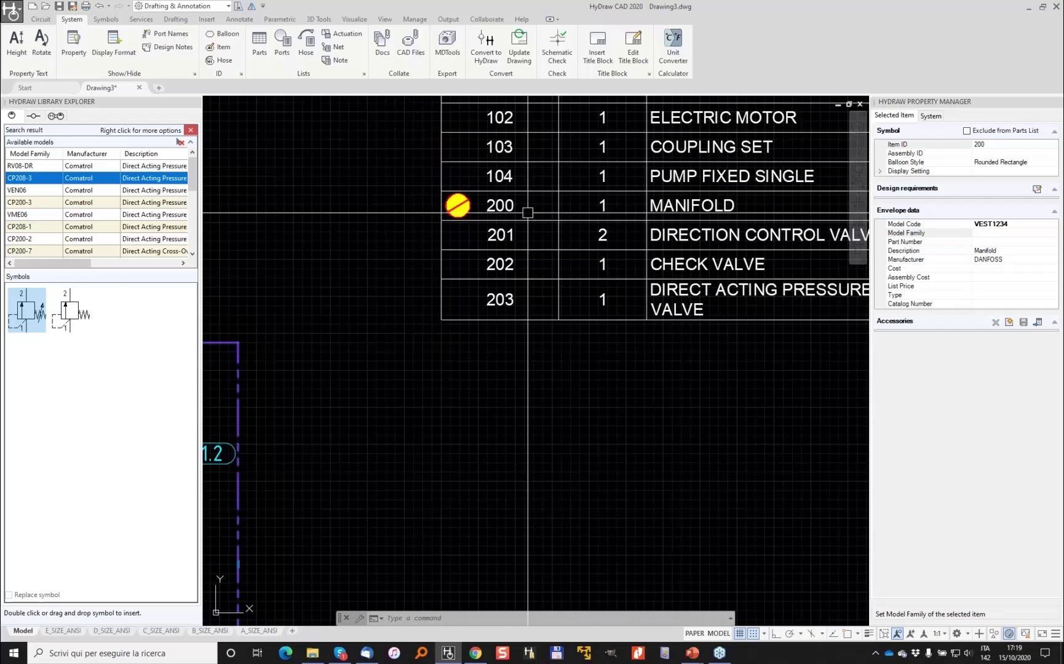
pyautogui.click(583, 375)
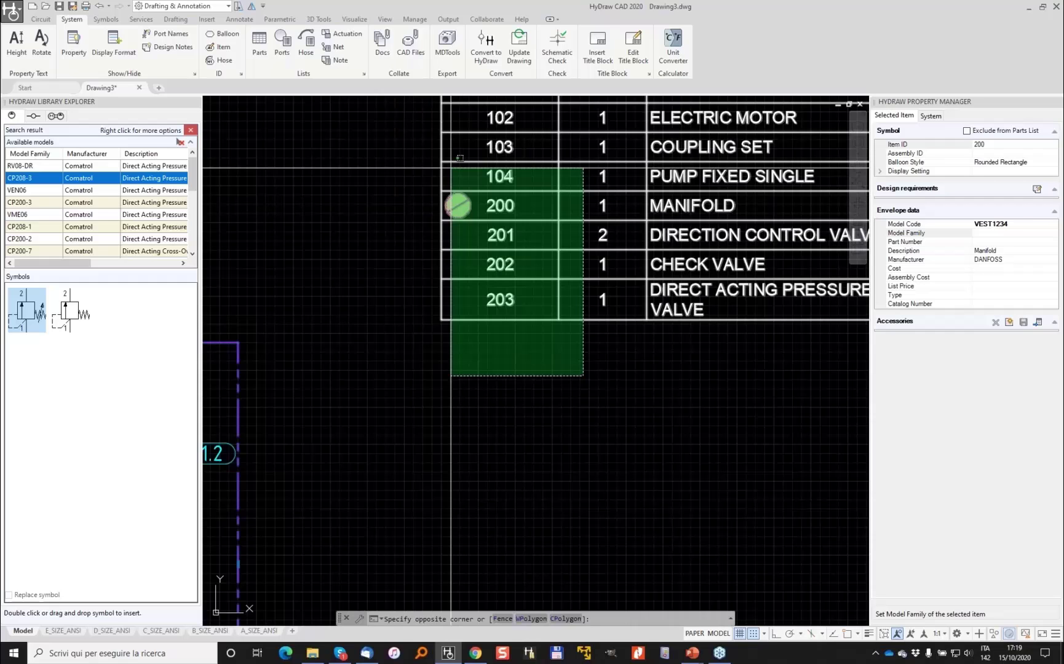
pyautogui.click(451, 168)
pyautogui.rightClick(529, 211)
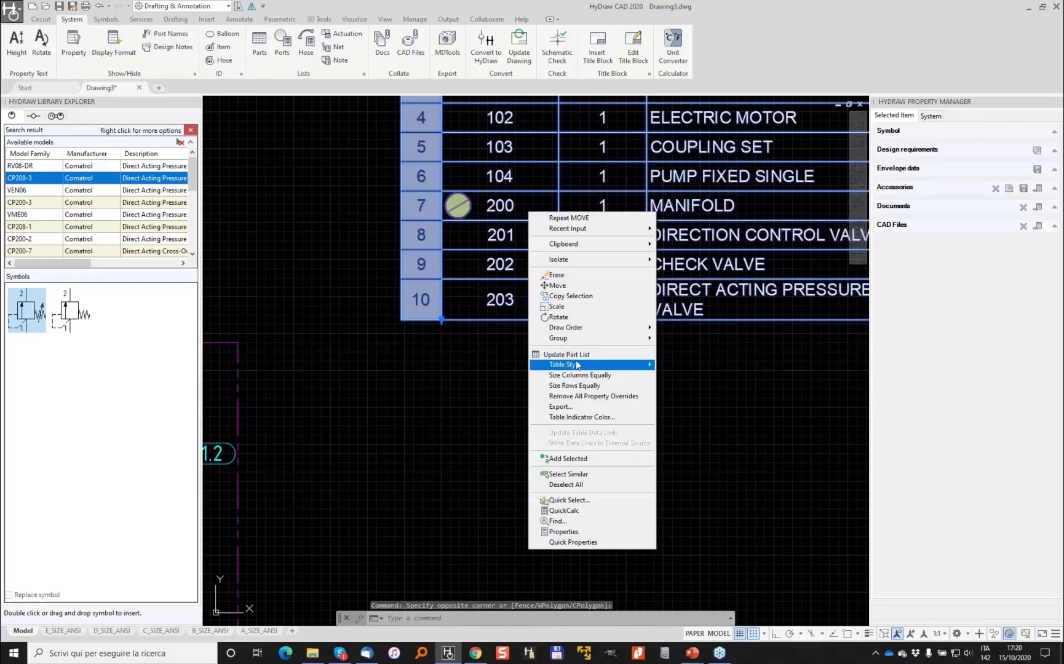
pyautogui.click(577, 361)
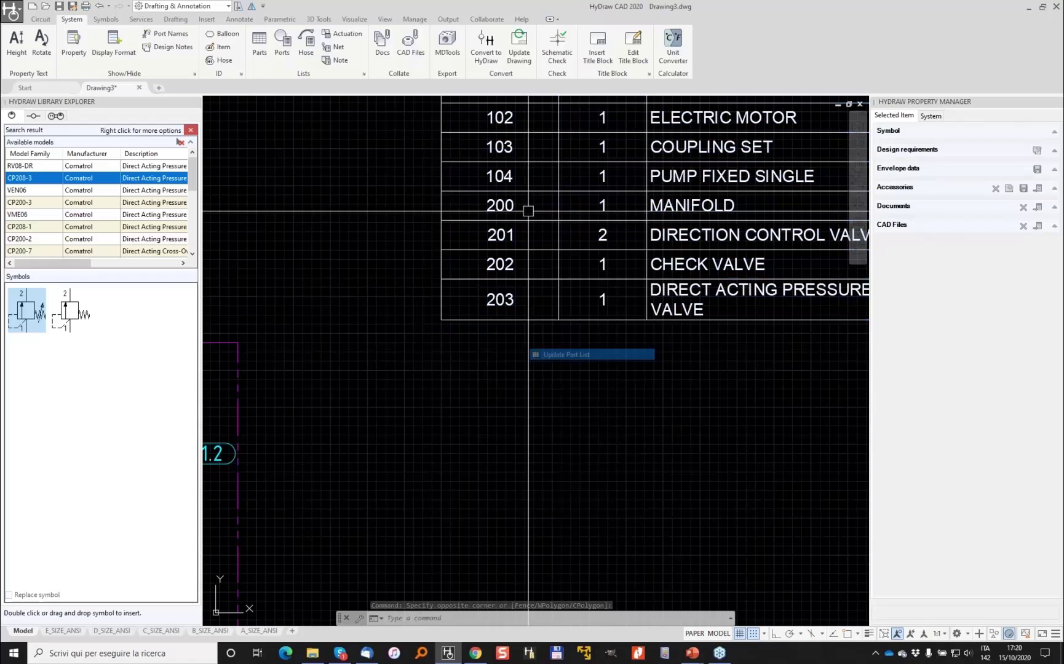
pyautogui.scroll(-4, 504, 212)
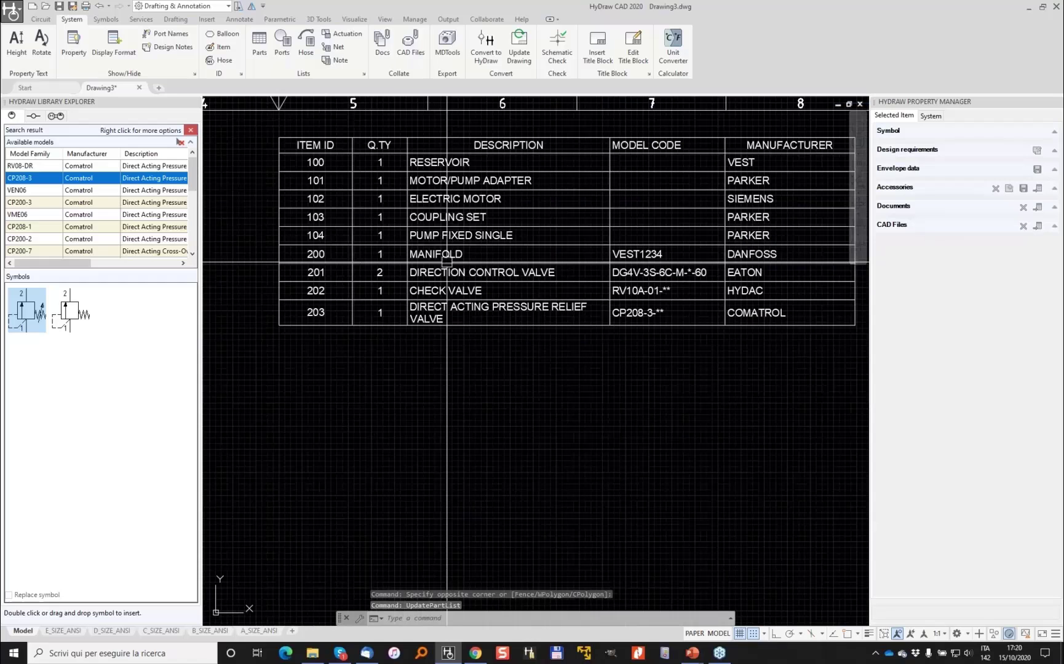
pyautogui.scroll(6, 678, 253)
pyautogui.scroll(-5, 679, 252)
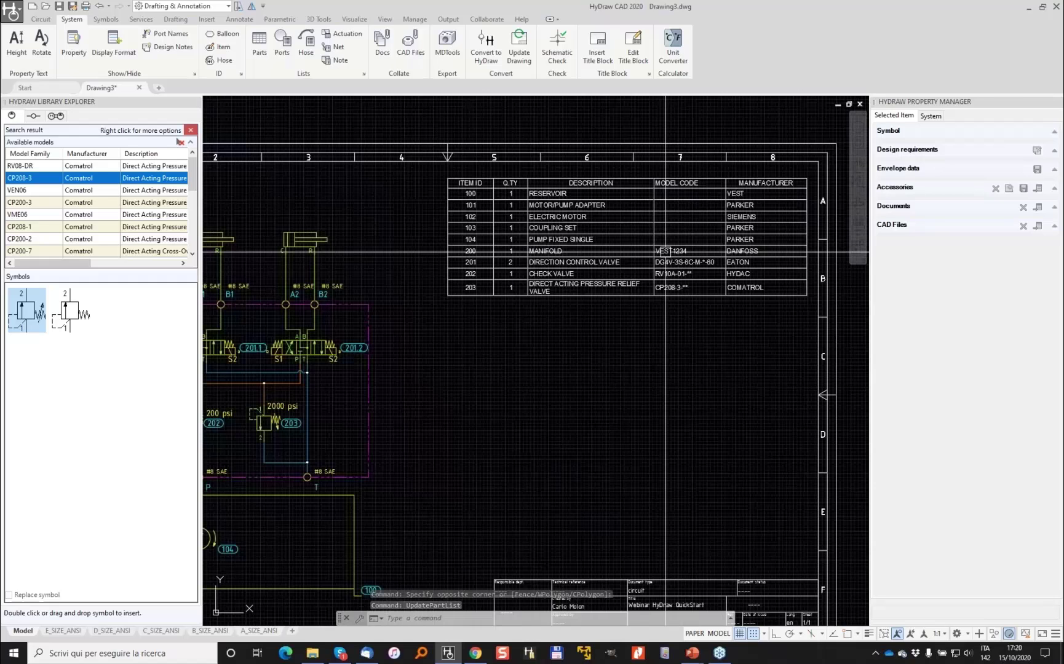
pyautogui.moveTo(527, 347); pyautogui.dragTo(602, 311, button='middle')
pyautogui.press('Escape')
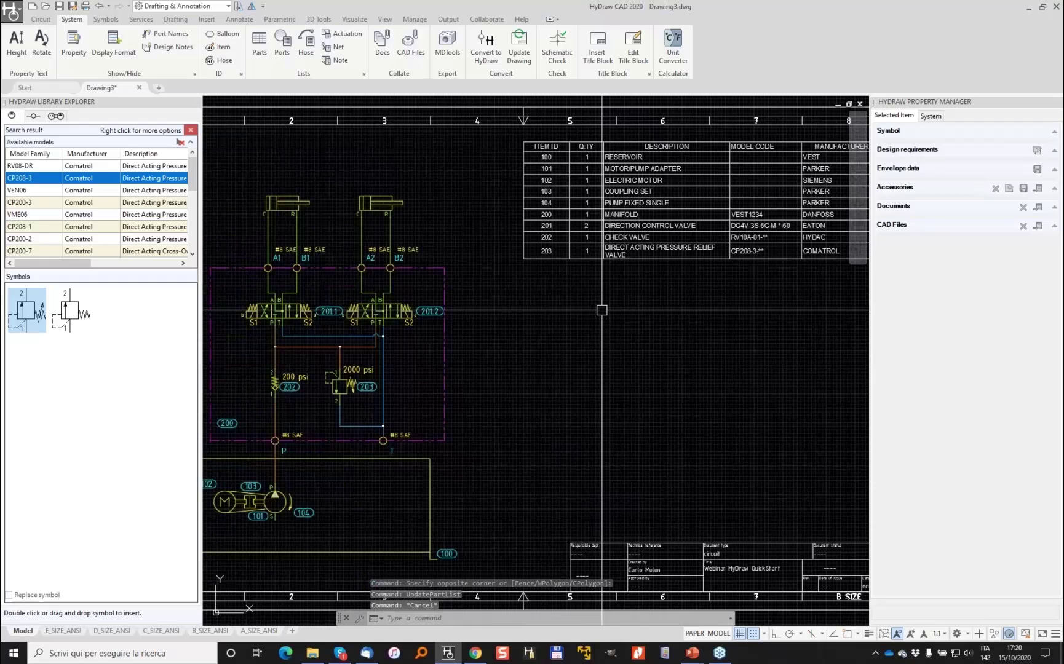
pyautogui.scroll(-3, 572, 311)
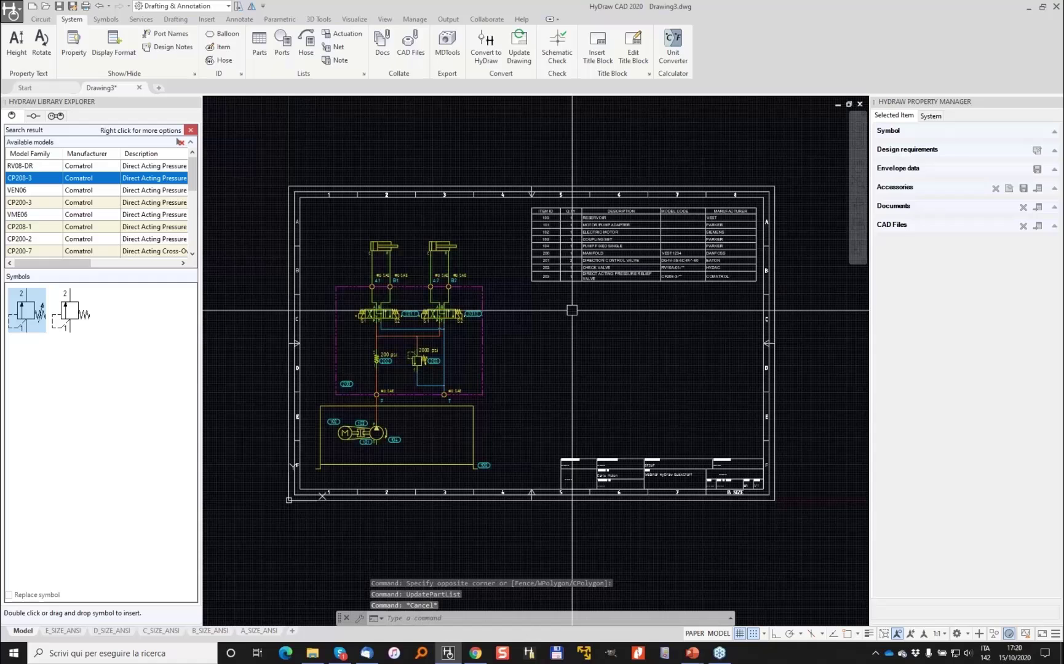
pyautogui.press('Escape')
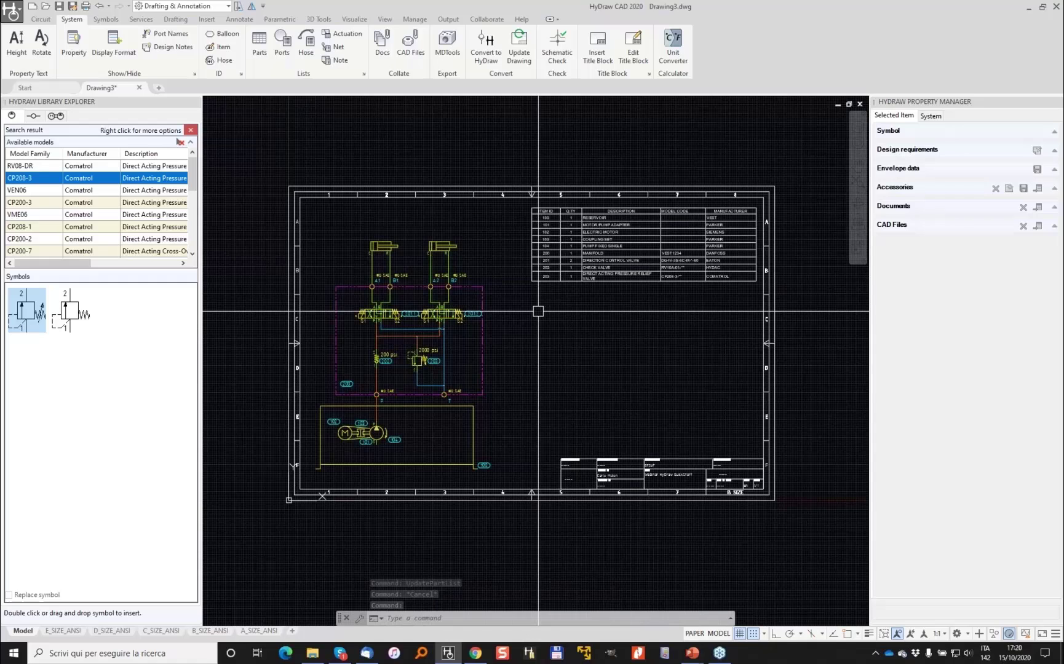
# Draw a reservoir line from manifold port T straight down into the reservoir
pyautogui.scroll(4, 441, 403)
pyautogui.click(39, 20)
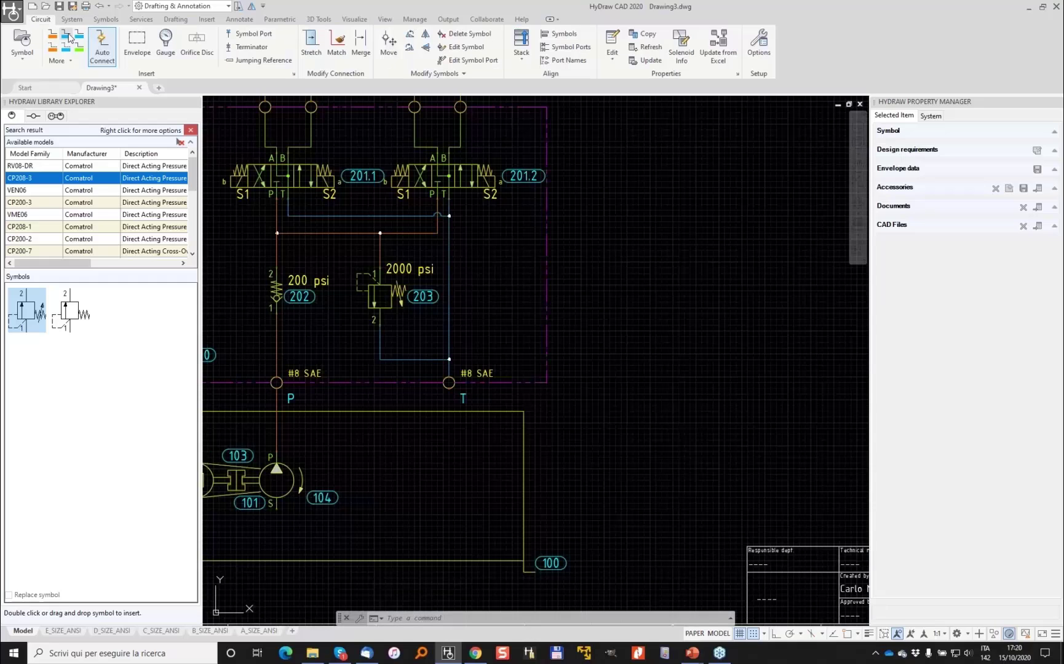
pyautogui.click(68, 36)
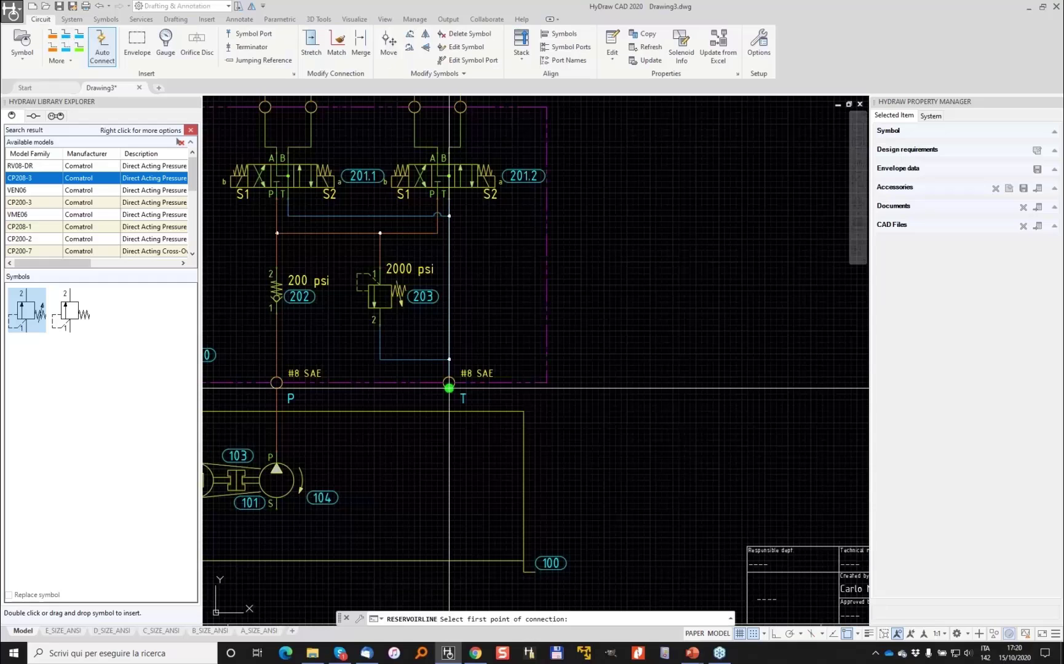
pyautogui.click(449, 387)
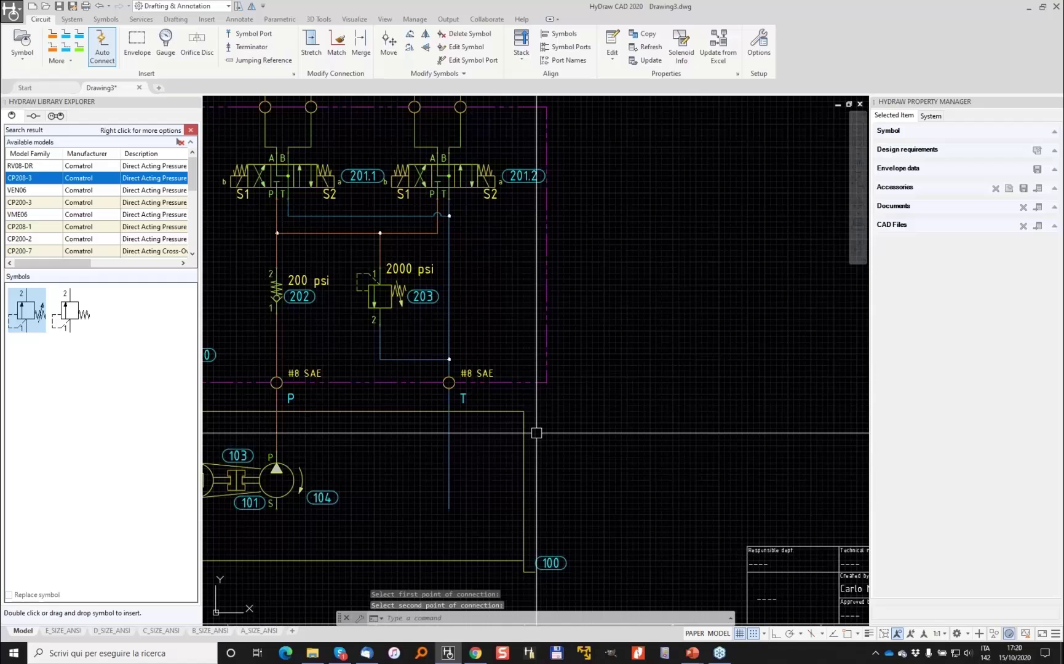
pyautogui.press('Escape')
pyautogui.scroll(-5, 609, 379)
pyautogui.moveTo(639, 360); pyautogui.dragTo(566, 361, button='middle')
pyautogui.press('Escape')
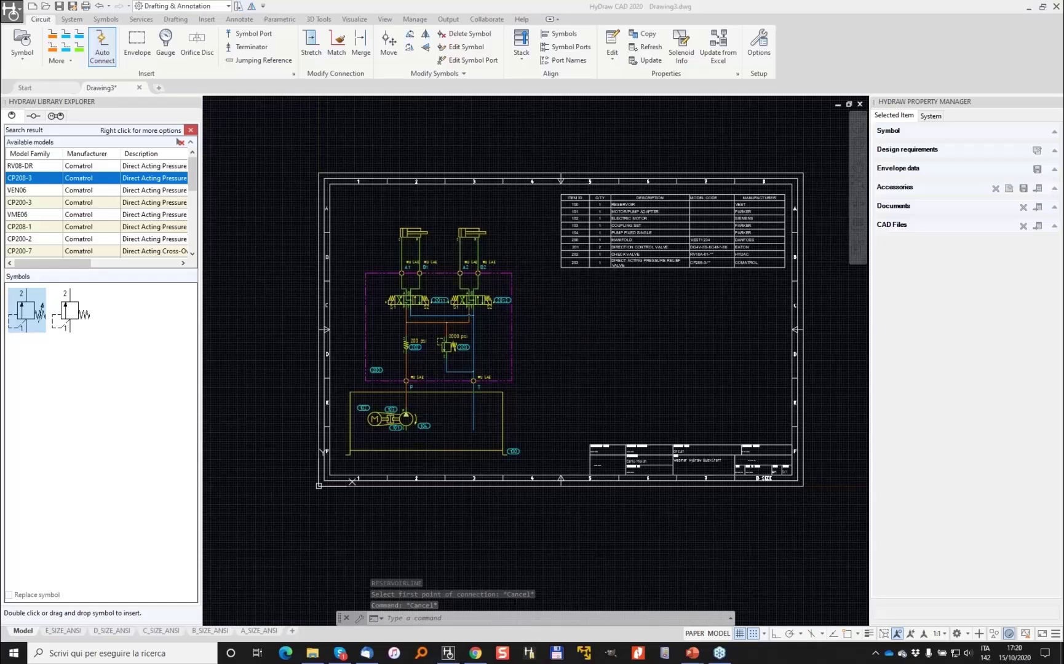
pyautogui.moveTo(120, 593); pyautogui.dragTo(82, 595)
pyautogui.moveTo(760, 467)
pyautogui.mouseDown()
pyautogui.moveTo(747, 482)
pyautogui.moveTo(744, 470)
pyautogui.mouseUp()
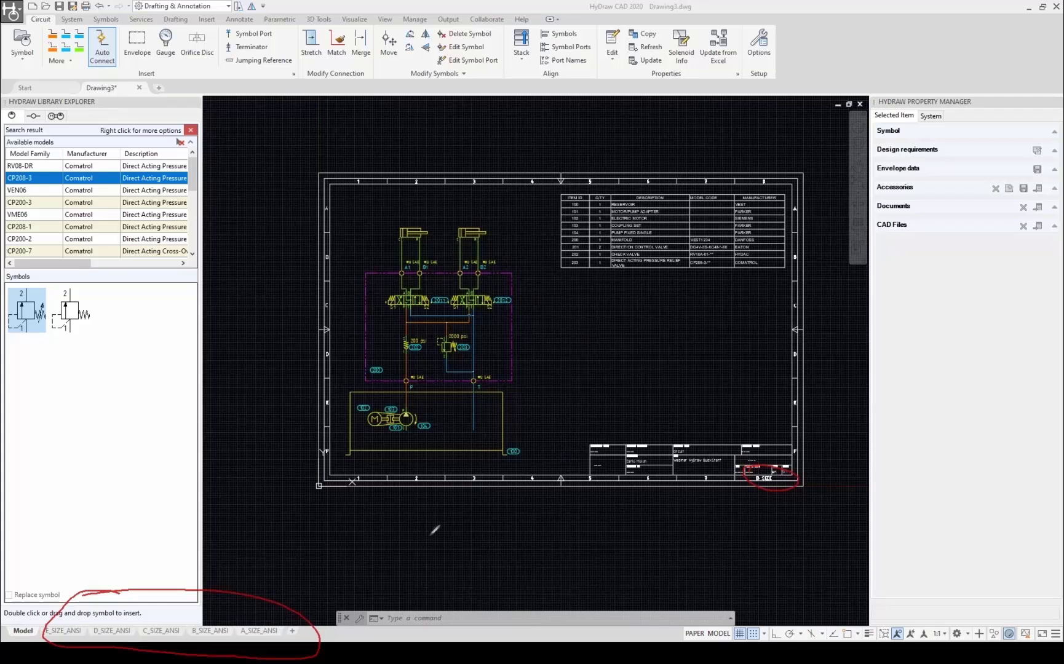
# Switch to the B_SIZE_ANSI layout to show the circuit sheet on paper
pyautogui.click(210, 633)
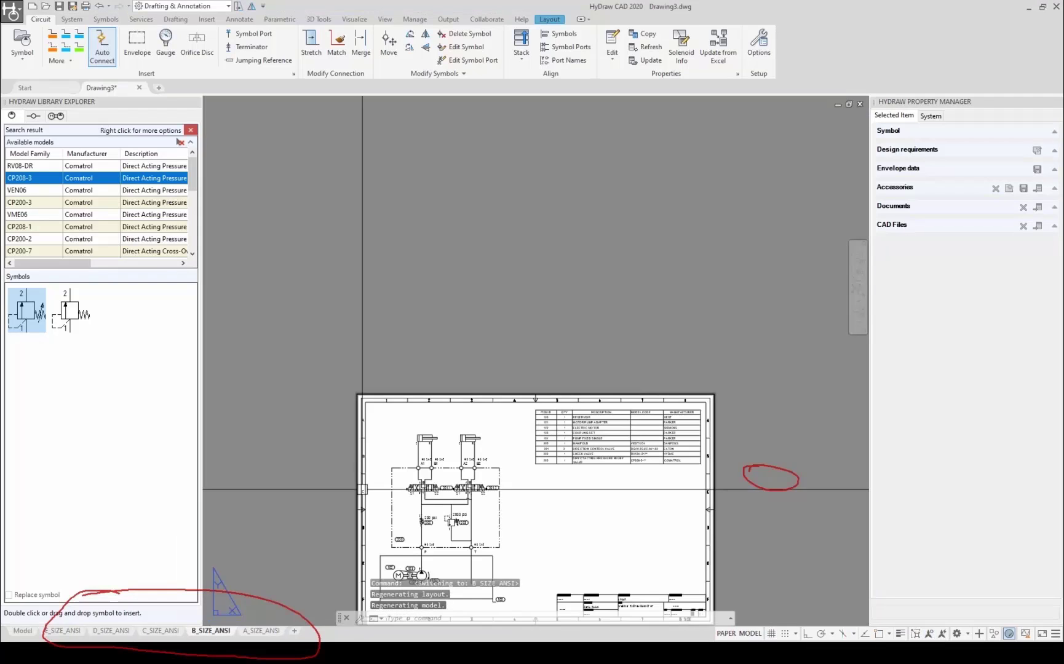
pyautogui.moveTo(383, 439); pyautogui.dragTo(337, 265, button='middle')
pyautogui.scroll(2, 337, 265)
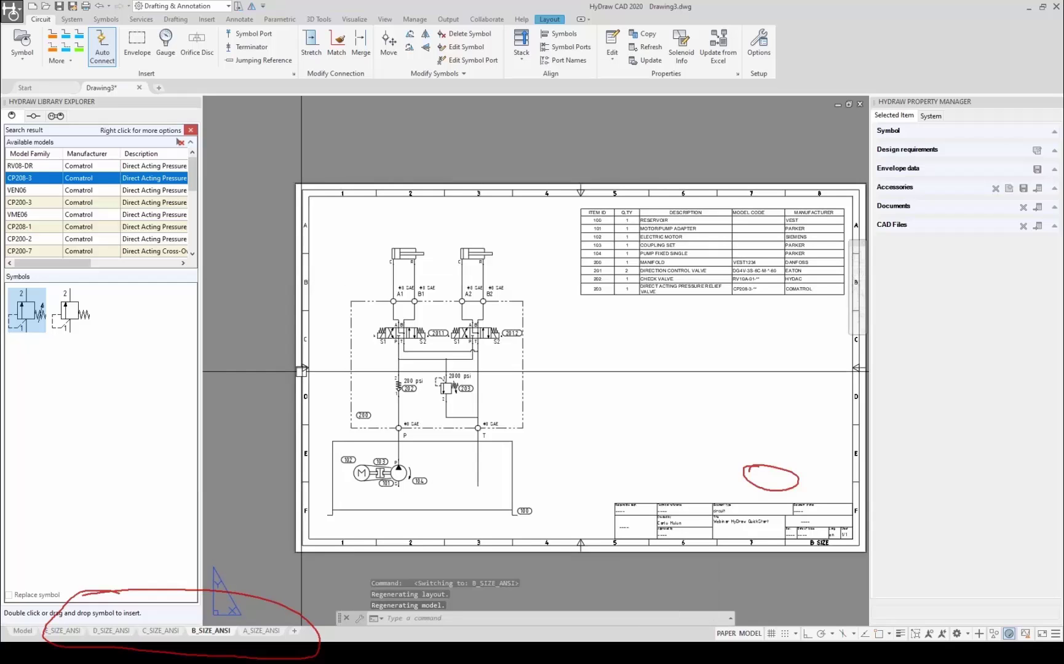
# Set up a plot of the B_SIZE_ANSI layout with the linecolor.stb plot style table and preview the circuit
pyautogui.rightClick(218, 630)
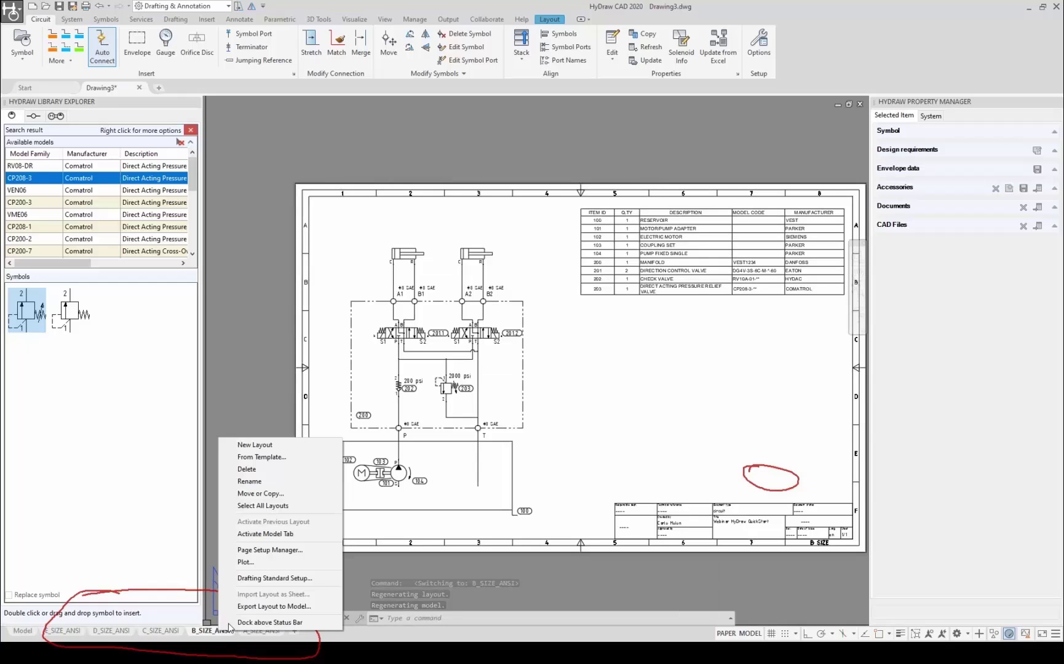
pyautogui.click(266, 562)
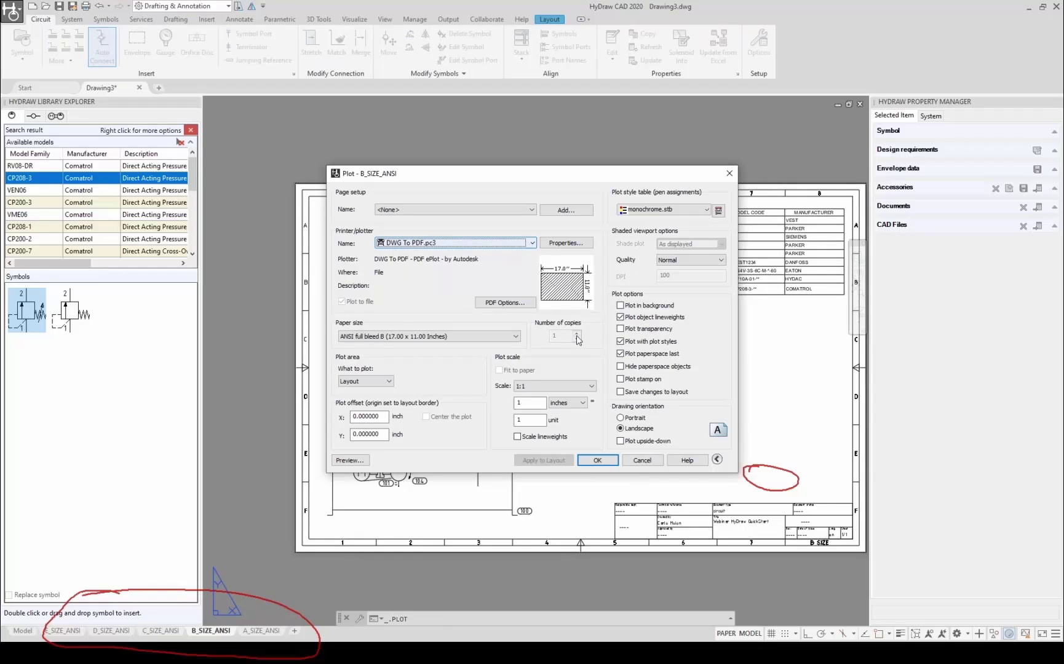
pyautogui.click(698, 210)
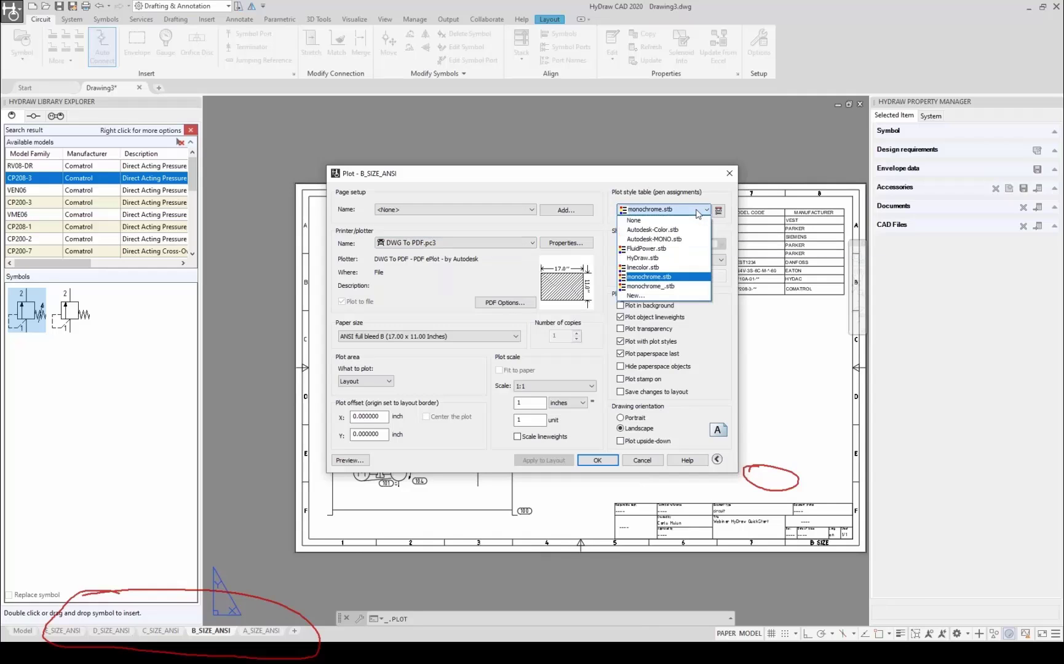
pyautogui.click(644, 268)
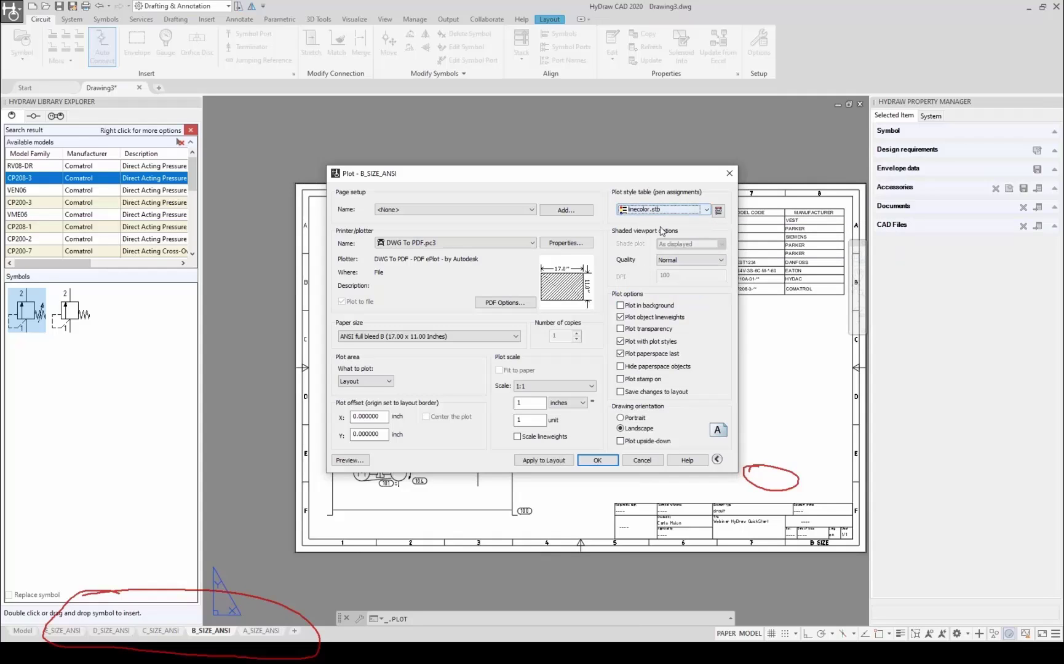
pyautogui.click(356, 461)
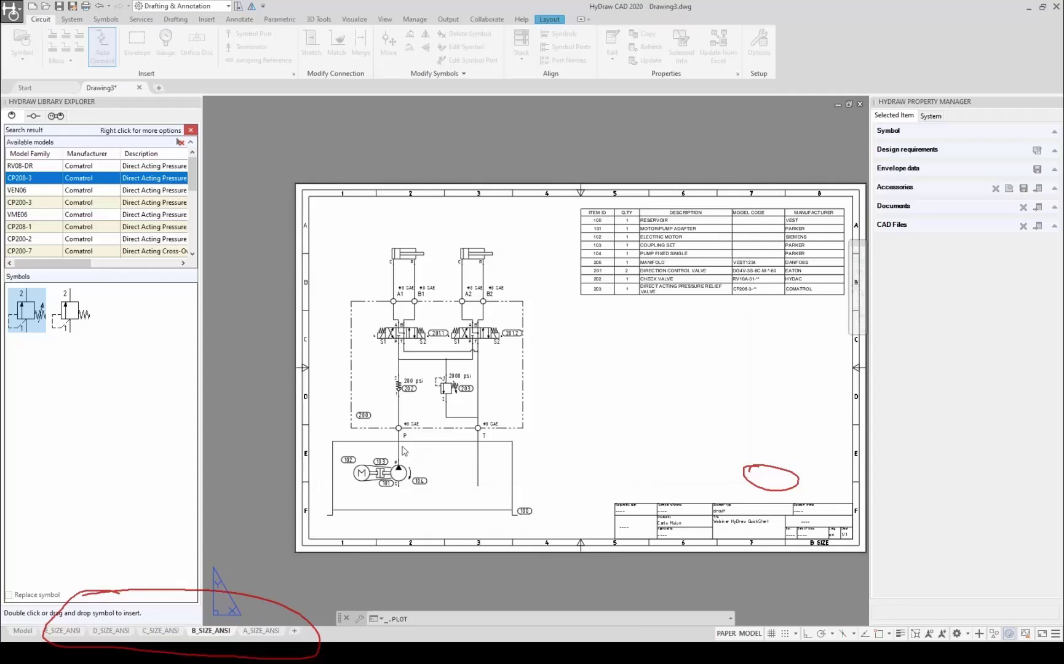
pyautogui.scroll(2, 367, 369)
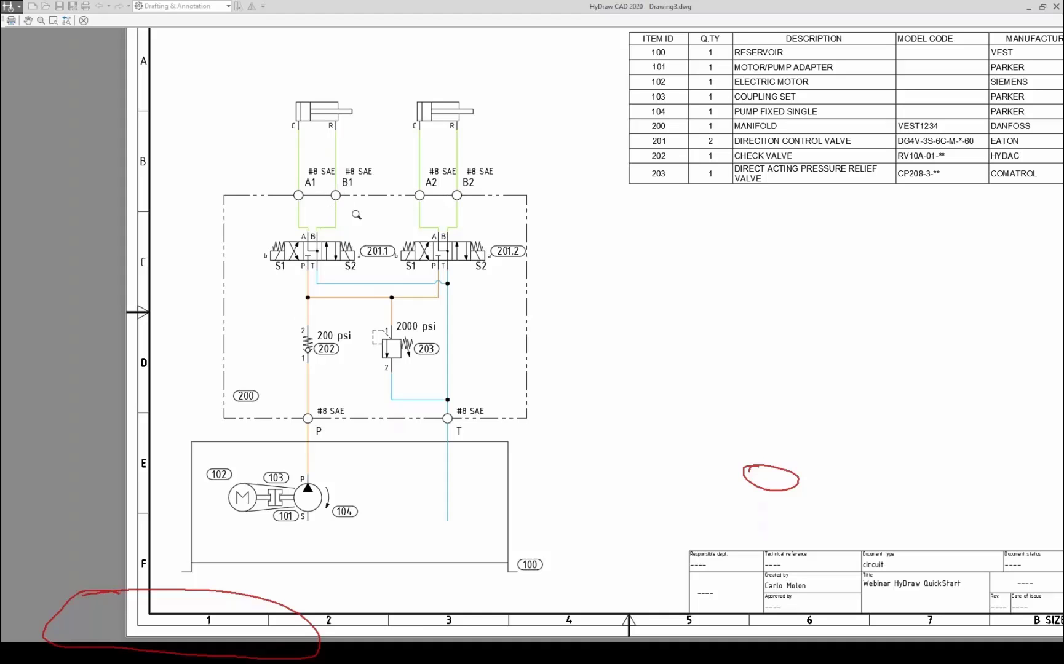
# Plot the previewed sheet to Drawing3-B_SIZE_ANSI.pdf, saved in the MDTools Idrover folder on the desktop
pyautogui.rightClick(518, 354)
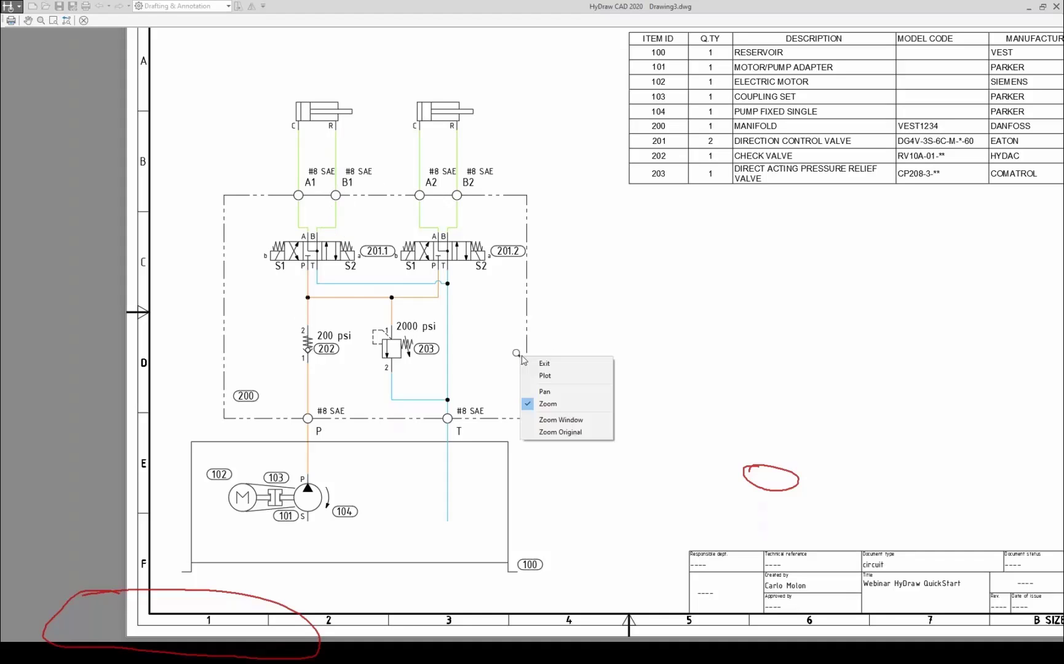
pyautogui.click(564, 378)
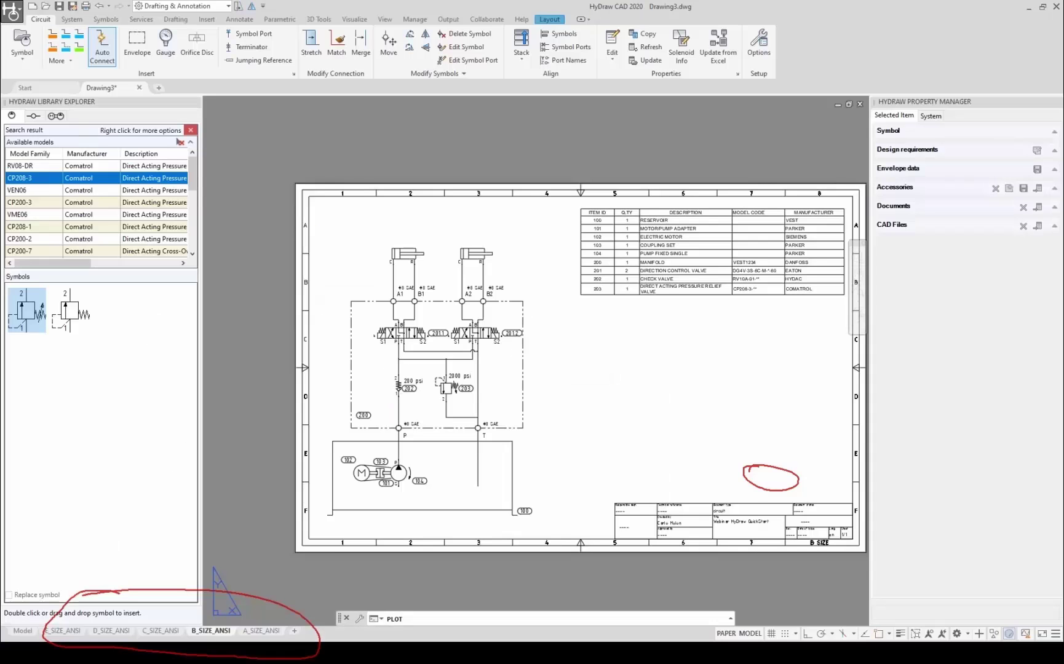
pyautogui.click(656, 220)
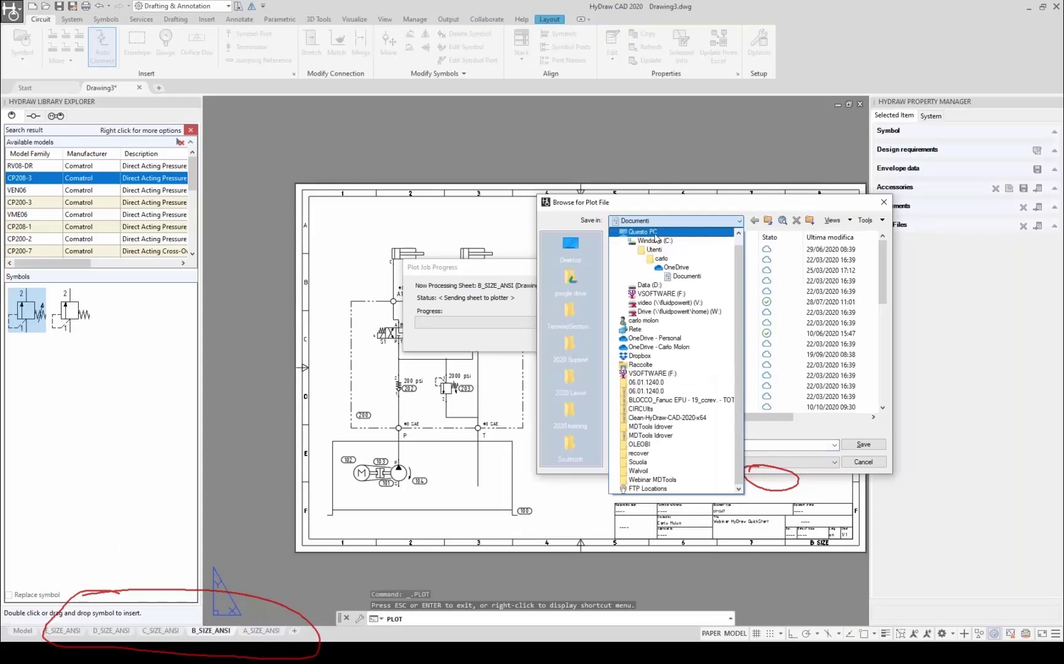
pyautogui.click(656, 237)
pyautogui.scroll(-1, 676, 340)
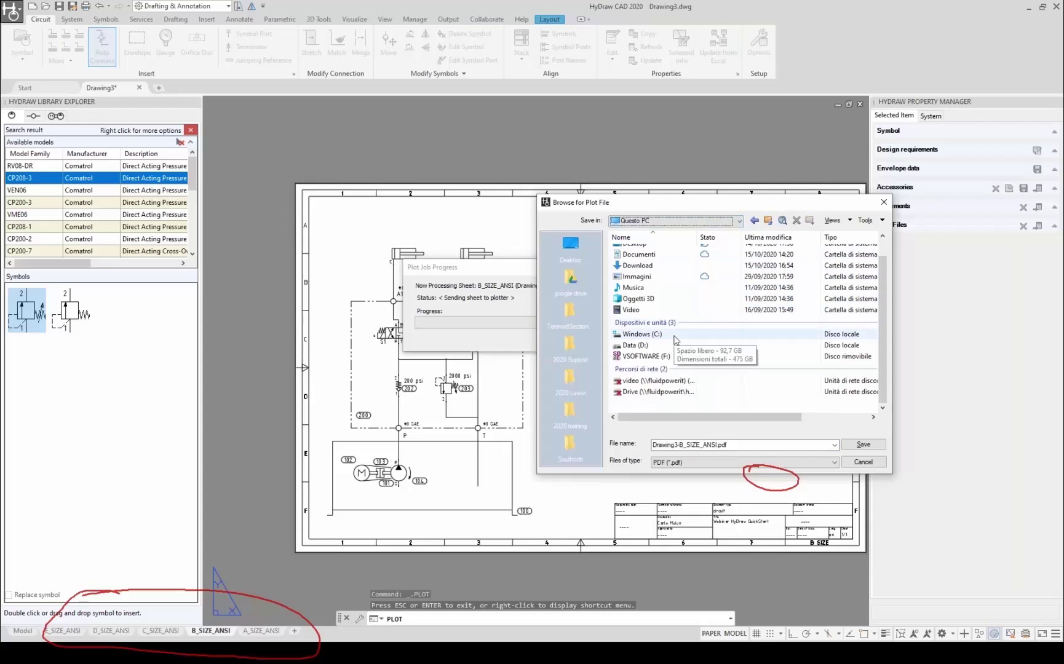
pyautogui.scroll(1, 674, 336)
pyautogui.click(576, 253)
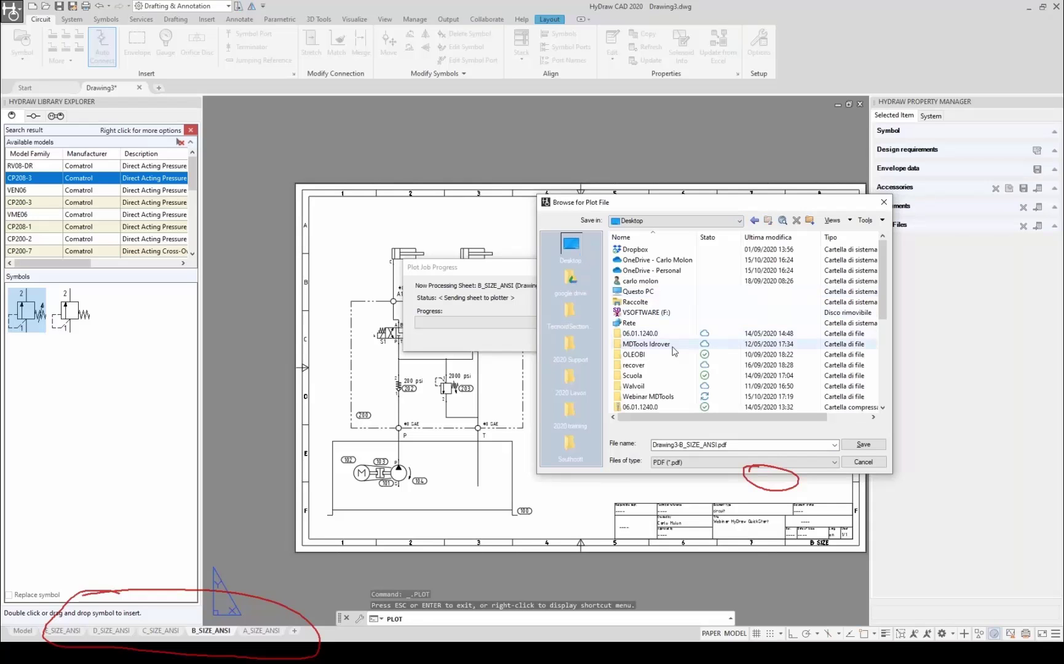
pyautogui.doubleClick(645, 345)
pyautogui.click(863, 444)
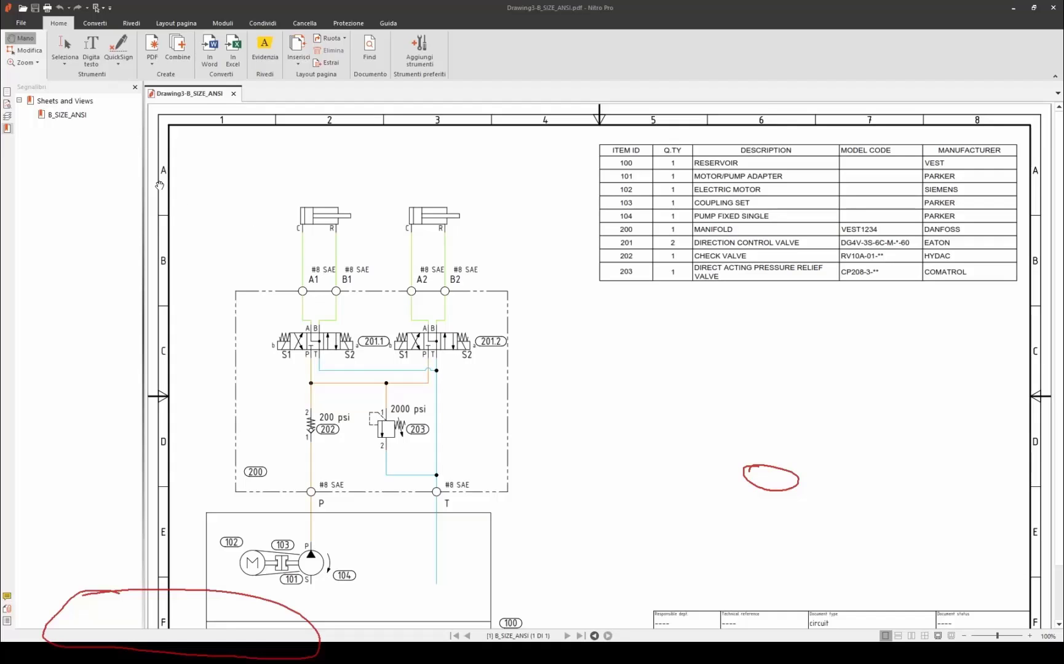
# Inspect the valve symbol in the plotted PDF up close and hide the layers ISO_LIN_WOR, ISO_TEX_DES and ISO_TEX_DES_US
pyautogui.click(7, 116)
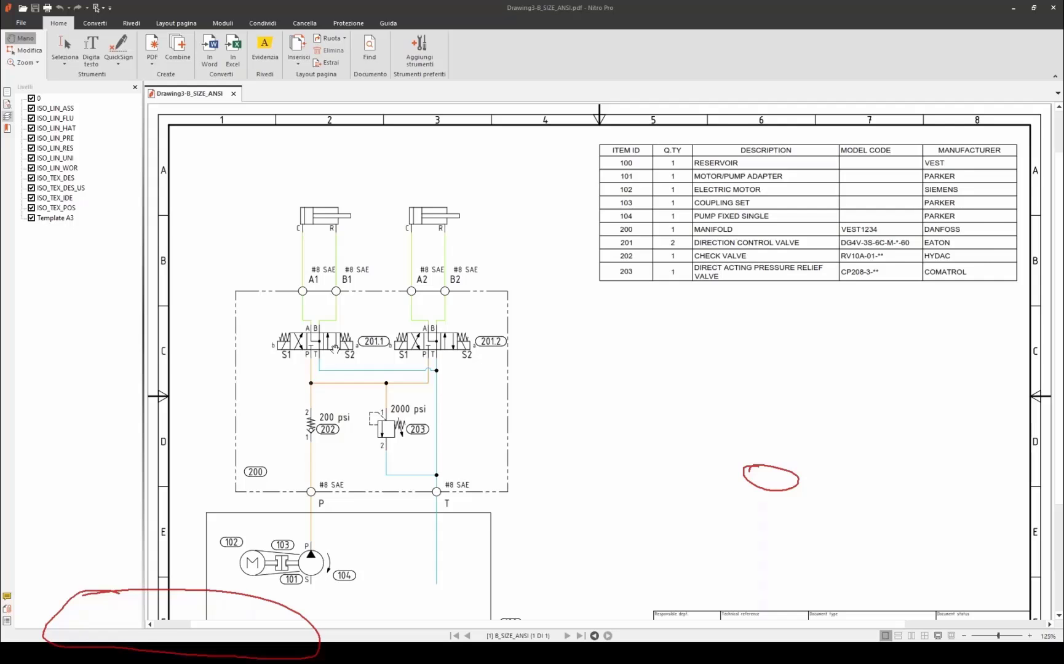
pyautogui.keyDown('ctrl'); pyautogui.scroll(1, 335, 349); pyautogui.keyUp('ctrl')
pyautogui.keyDown('ctrl'); pyautogui.scroll(8, 335, 348); pyautogui.keyUp('ctrl')
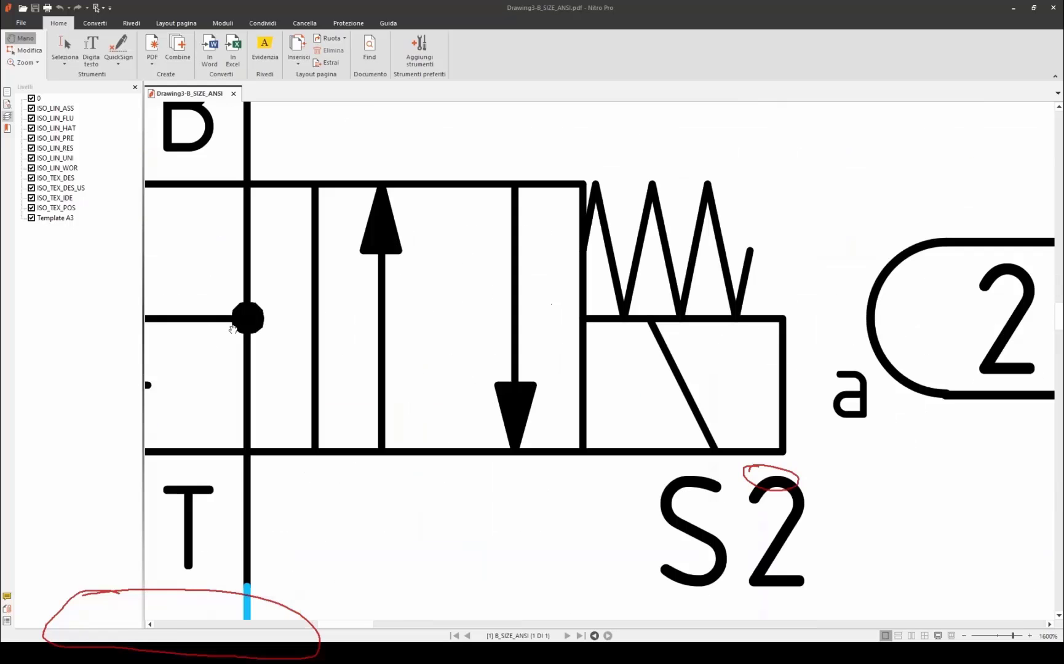
pyautogui.keyDown('ctrl'); pyautogui.scroll(-6, 232, 327); pyautogui.keyUp('ctrl')
pyautogui.click(31, 168)
pyautogui.click(32, 178)
pyautogui.click(31, 188)
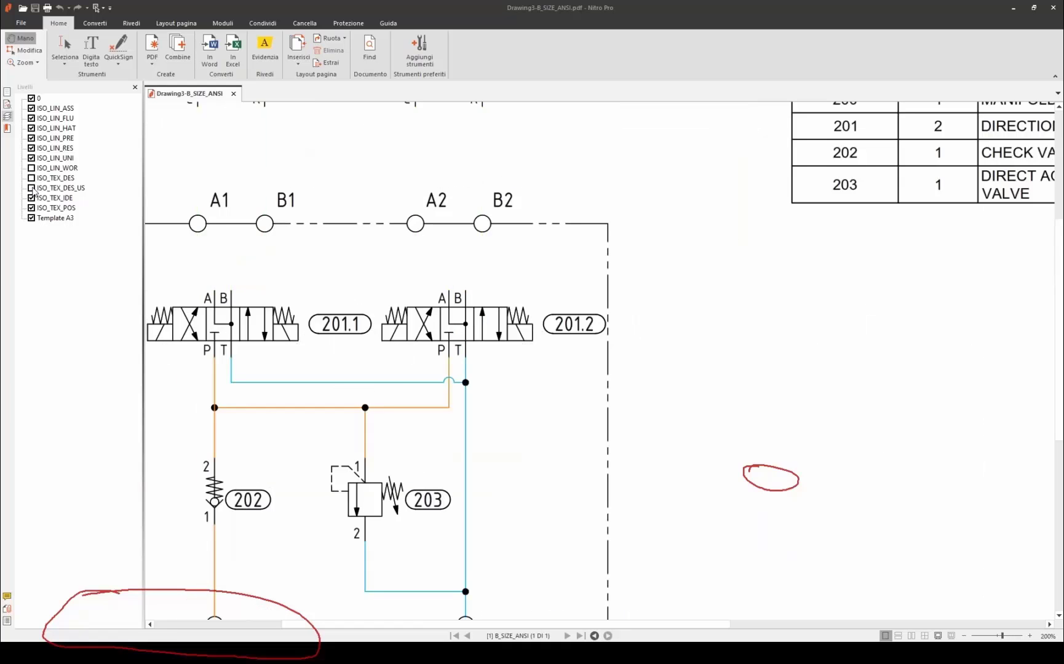
# Show the layers ISO_TEX_DES_US, ISO_TEX_DES and ISO_LIN_WOR again and return the PDF to 100% zoom
pyautogui.click(31, 188)
pyautogui.click(31, 177)
pyautogui.click(31, 168)
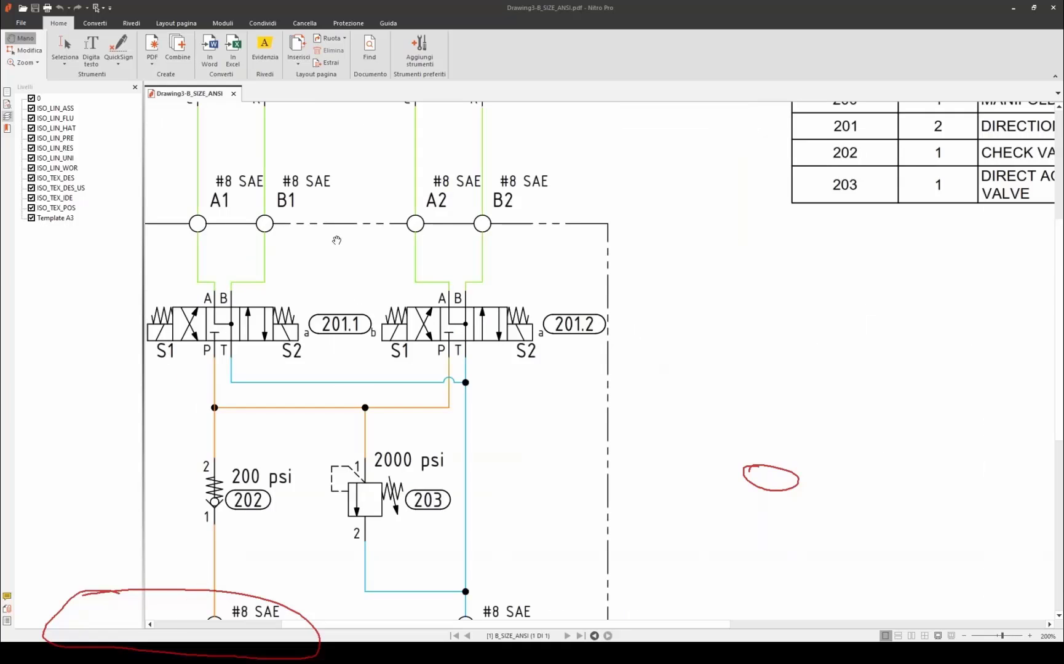
pyautogui.scroll(1, 336, 239)
pyautogui.scroll(2, 337, 240)
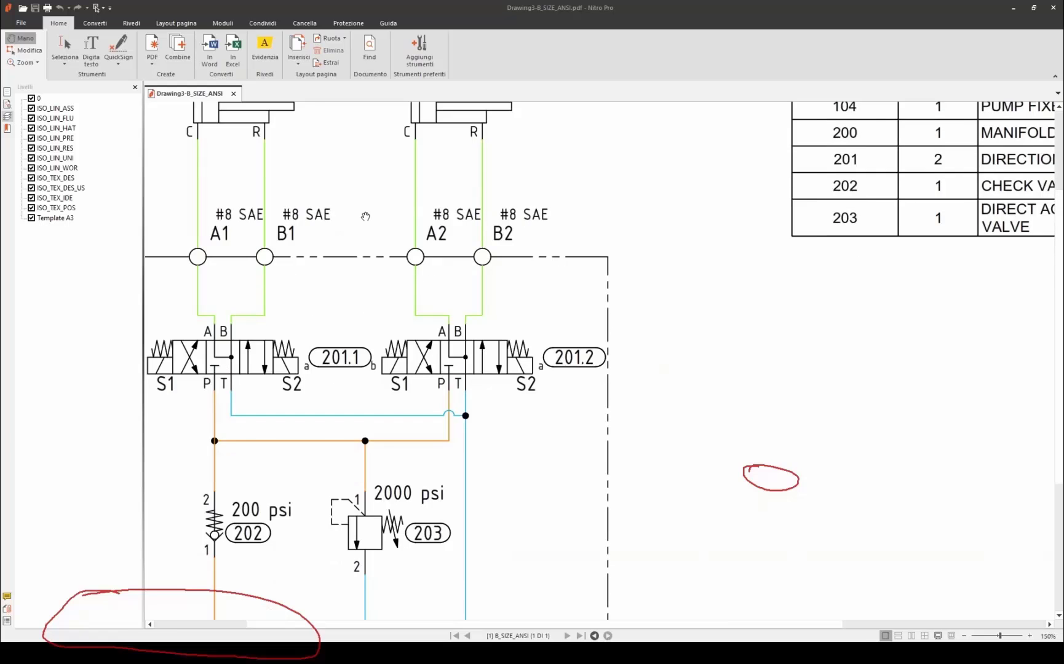
pyautogui.keyDown('ctrl'); pyautogui.scroll(-2, 365, 215); pyautogui.keyUp('ctrl')
pyautogui.keyDown('ctrl'); pyautogui.scroll(-2, 365, 215); pyautogui.keyUp('ctrl')
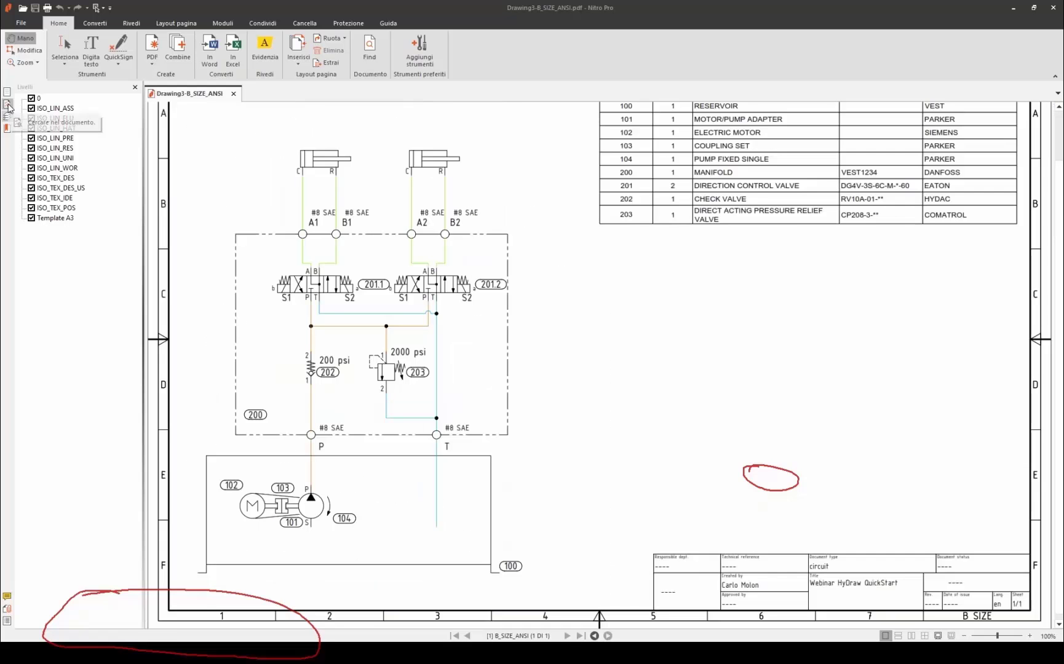
# Search the PDF for item 203 and go back and forth between its matches
pyautogui.click(7, 104)
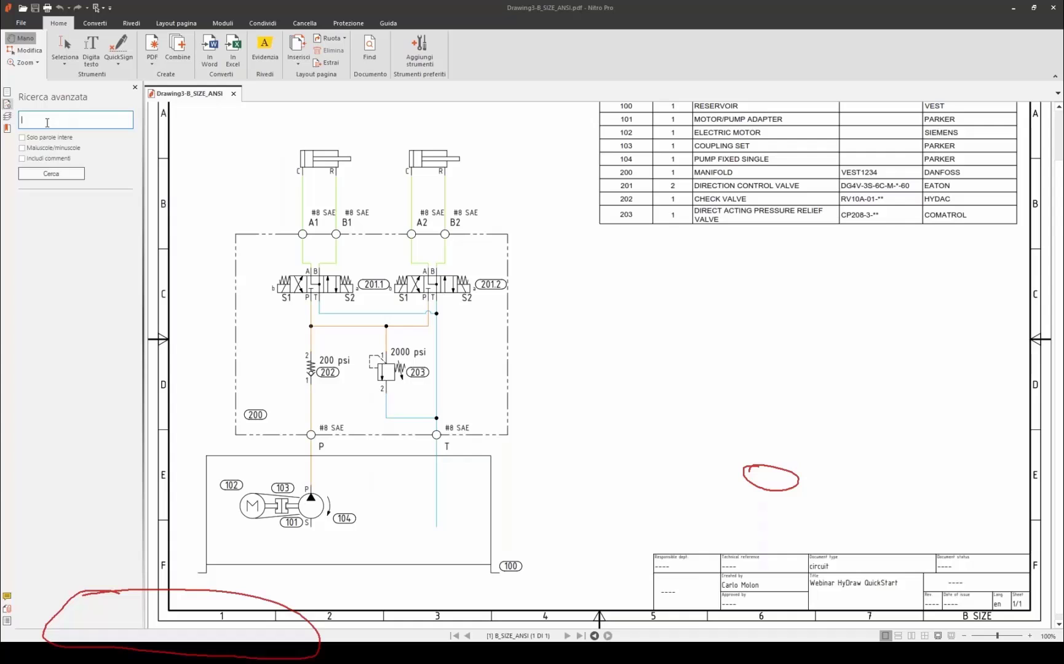
pyautogui.write('203')
pyautogui.press('Return')
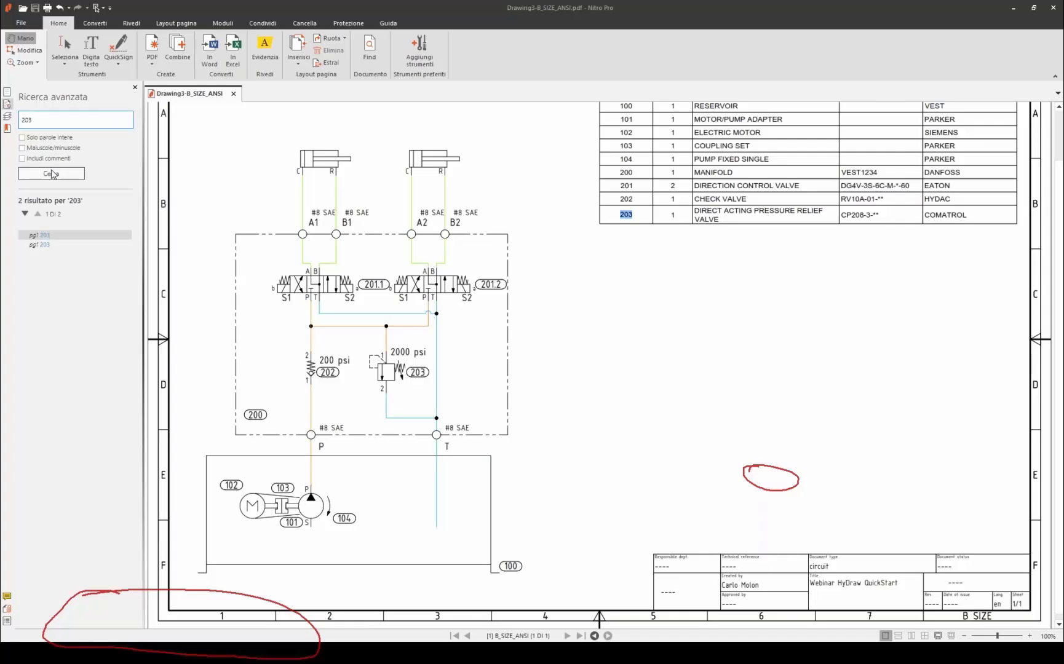
pyautogui.click(40, 244)
pyautogui.click(39, 235)
pyautogui.click(40, 244)
pyautogui.click(39, 235)
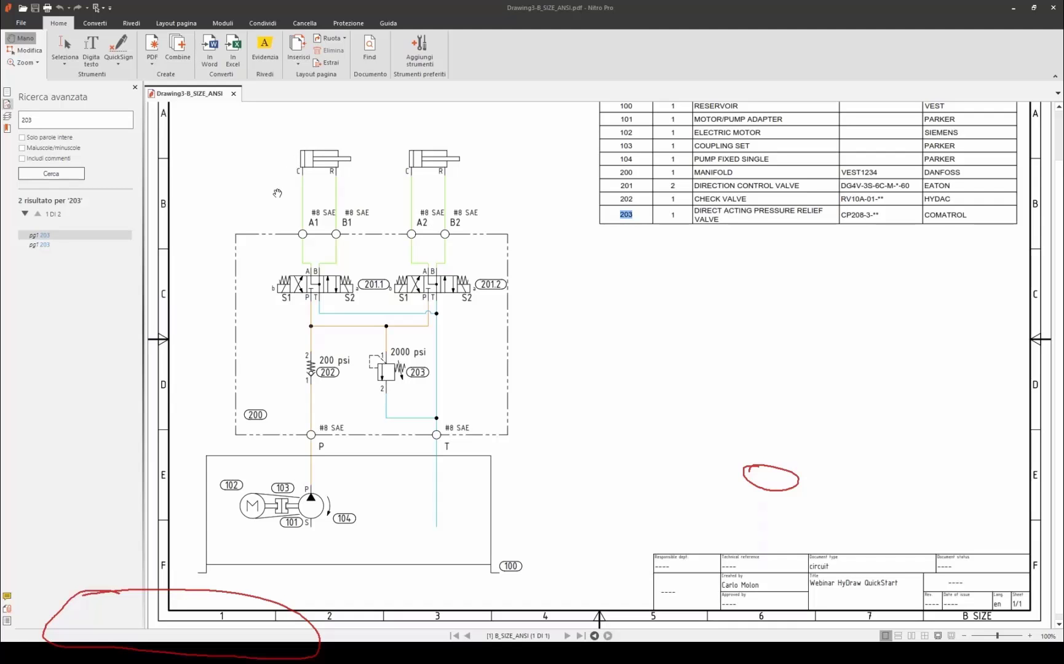
# Open the PDF's search term for editing
pyautogui.click(65, 122)
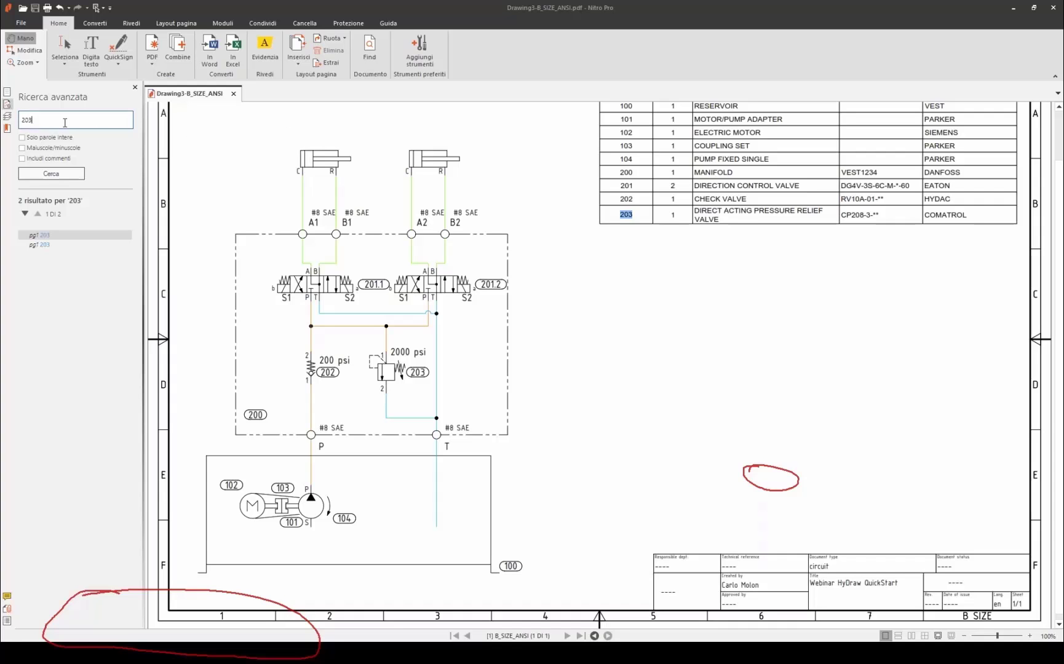